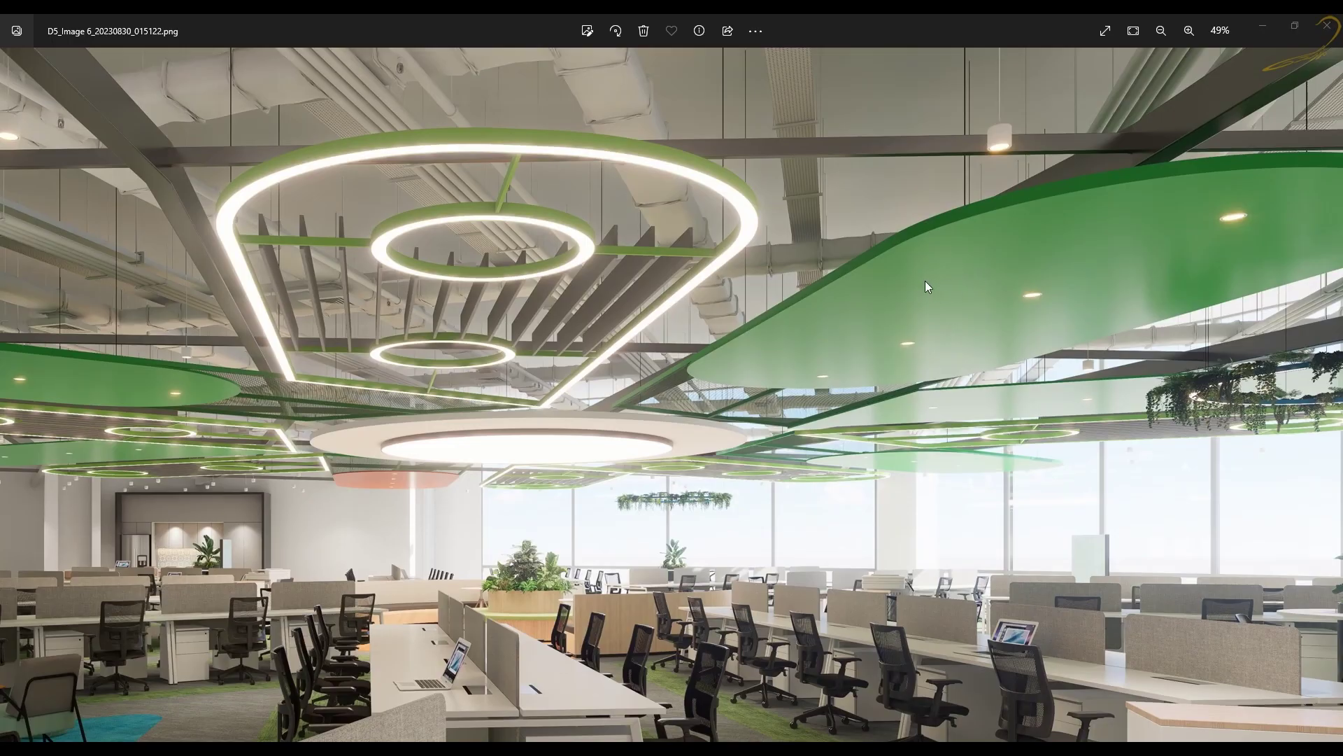
Switch to 3ds Max, pick the ceiling features group in the office view to inspect it, and clear the selection
key("alt+Tab")
left_click(803, 241)
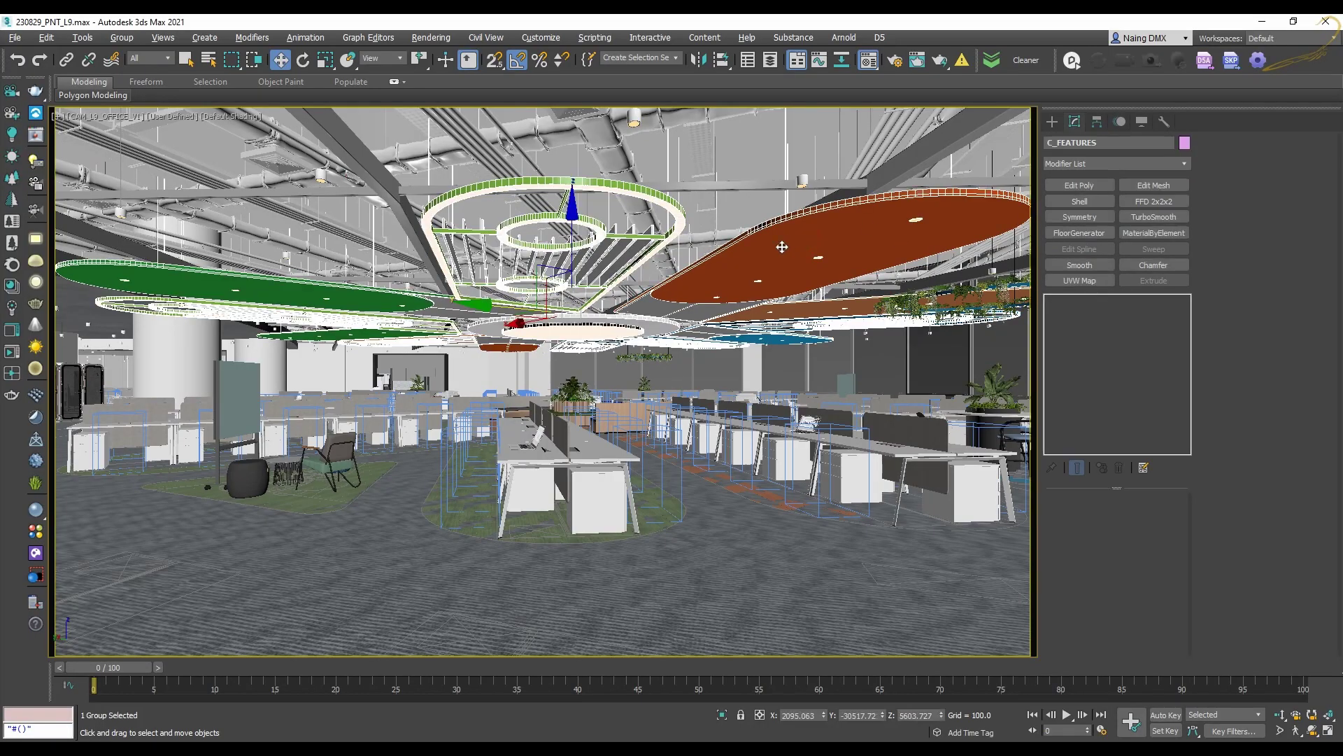
key("ctrl+d")
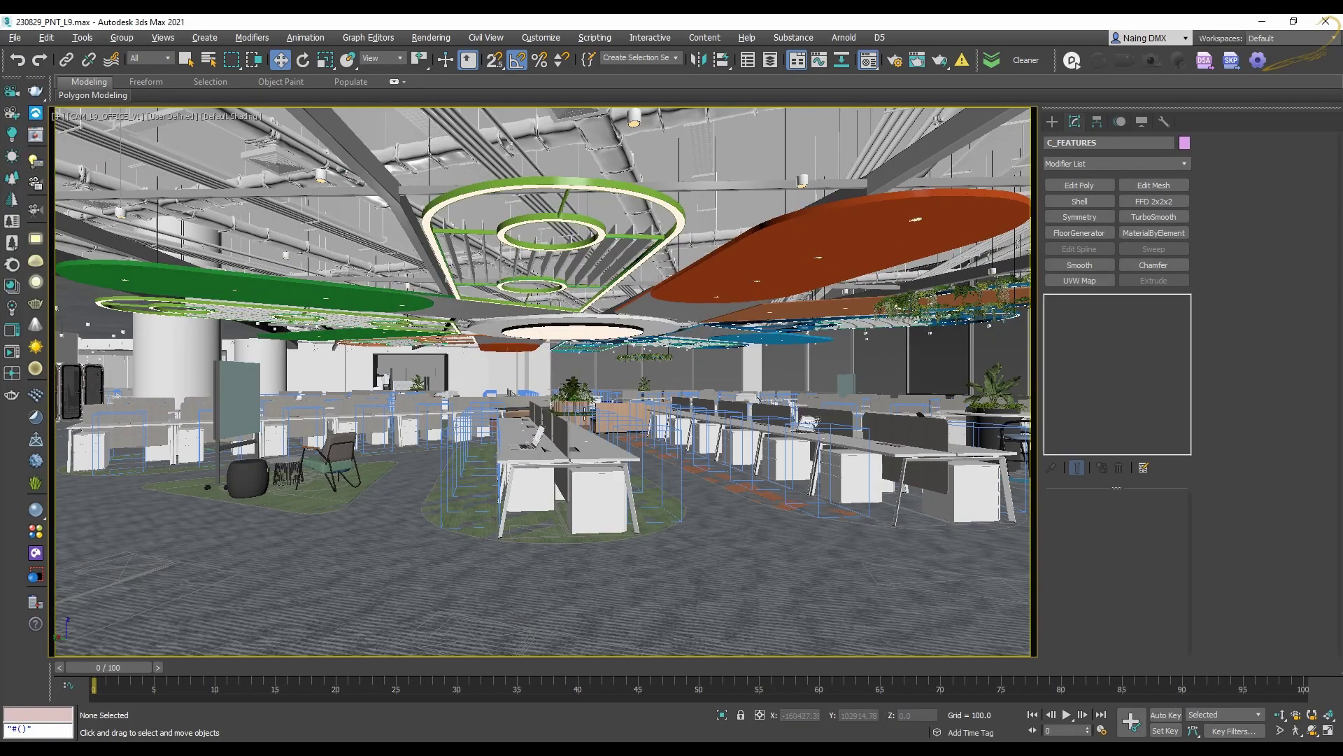
Switch to the collaboration area render in Photos and examine its furniture, curtains and workstations close up
key("alt+Tab")
scroll(654, 459, "up", 6)
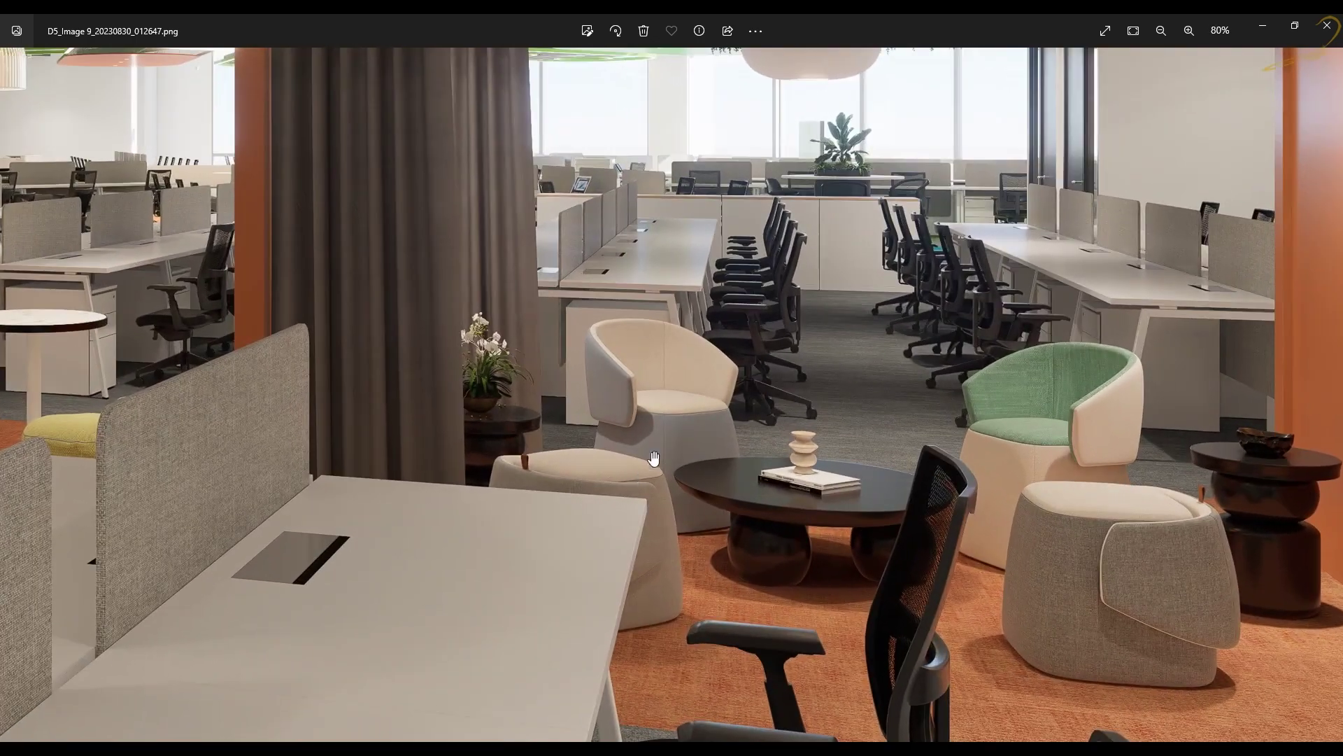
key("alt+Tab")
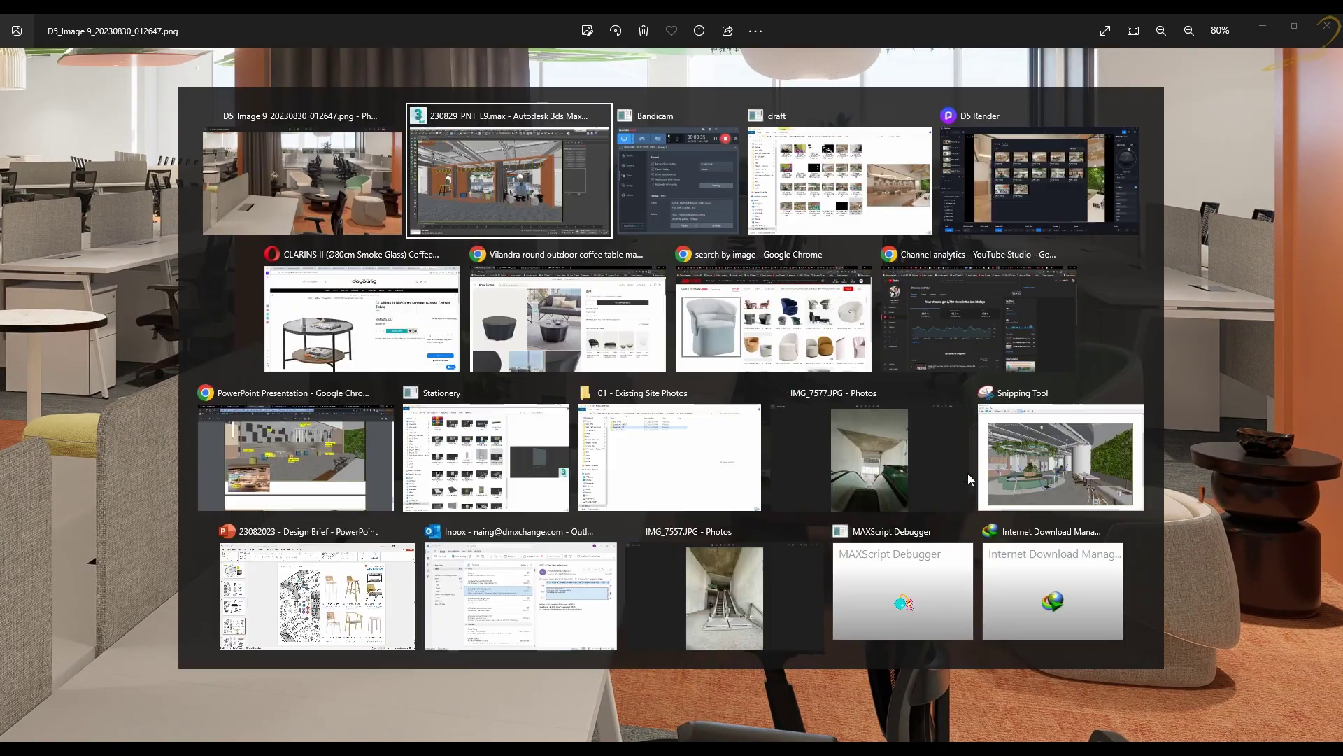
key("alt+Tab")
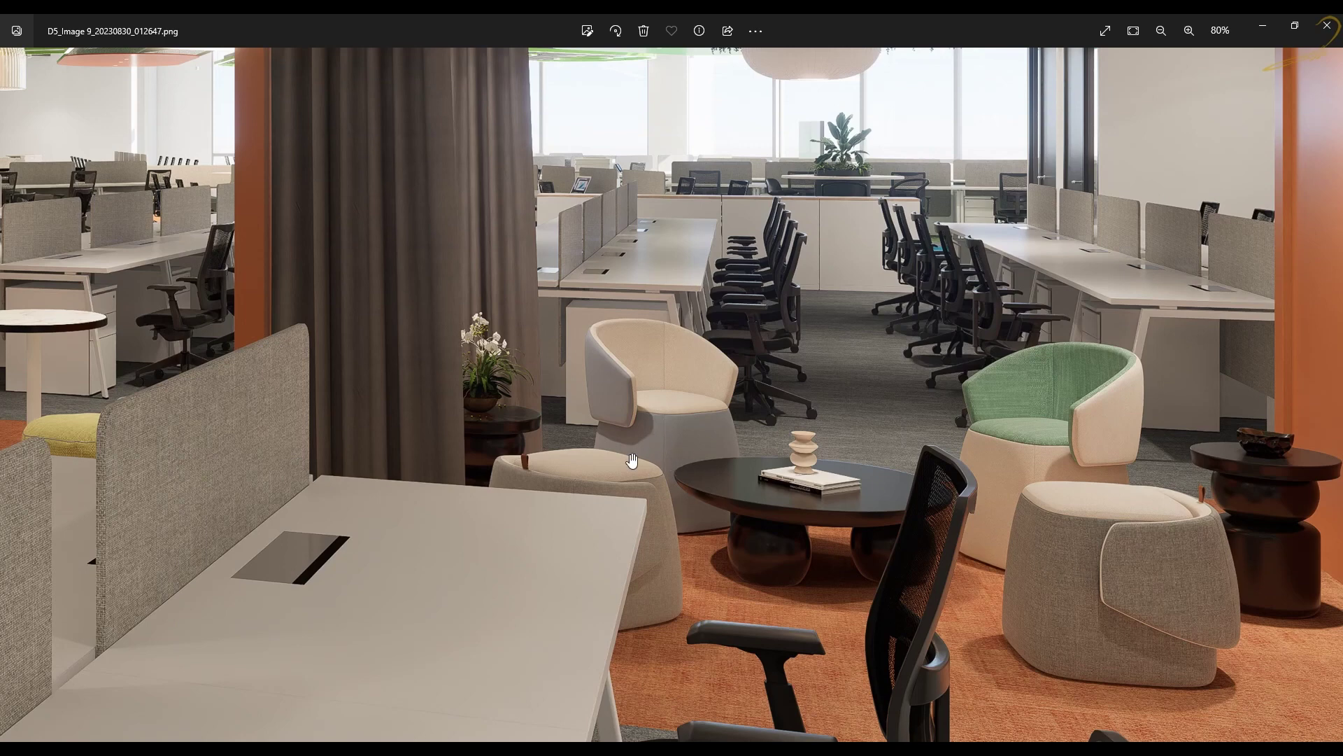
key("alt+Tab")
key("alt+Tab")
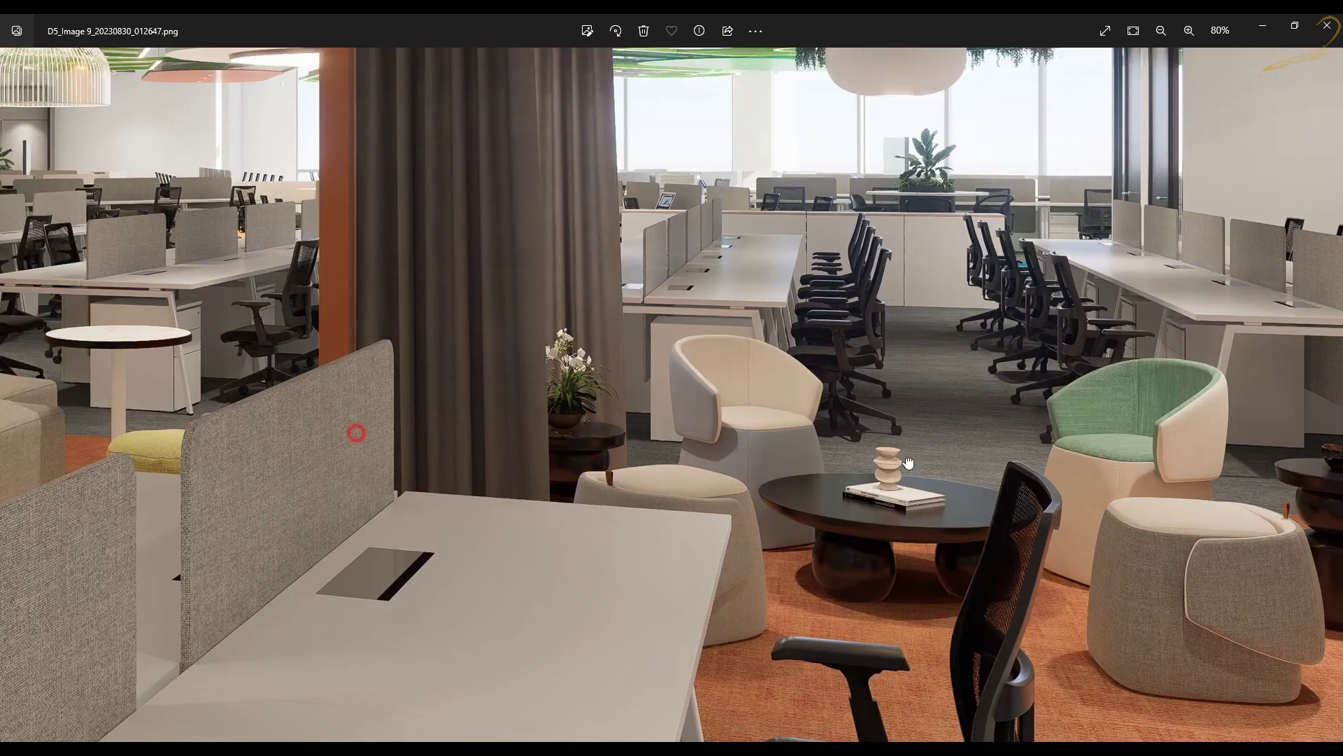
left_click_drag(354, 429, 696, 498)
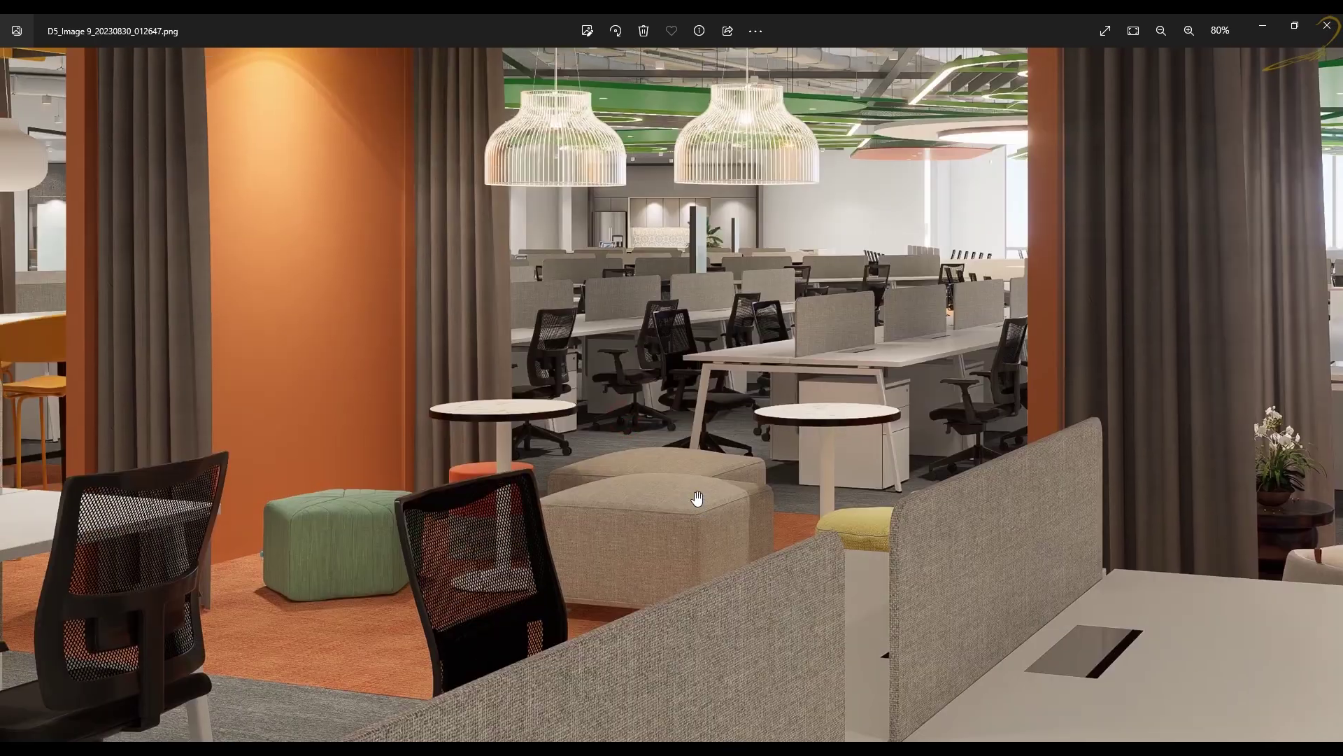
Compare the collaboration area group in the 3ds Max scene with its full render in Photos
key("alt+Tab")
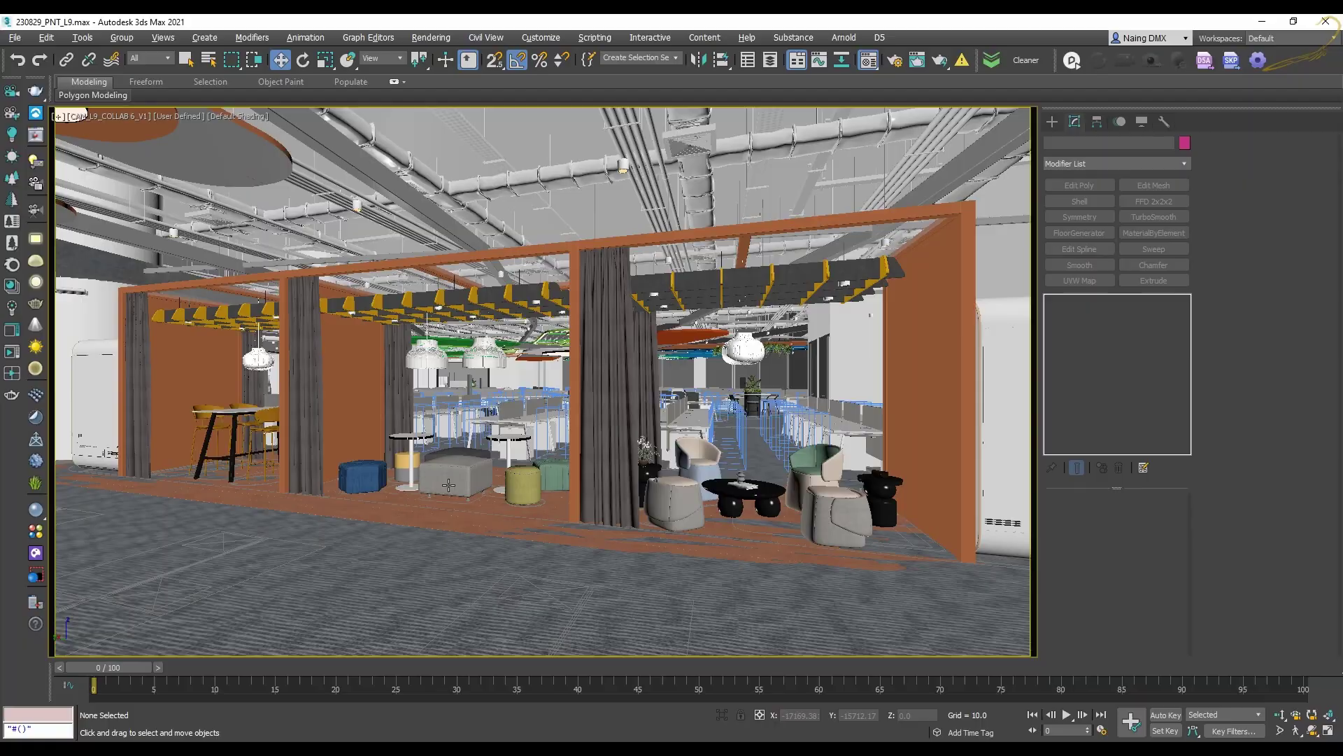
left_click(547, 474)
key("alt+Tab")
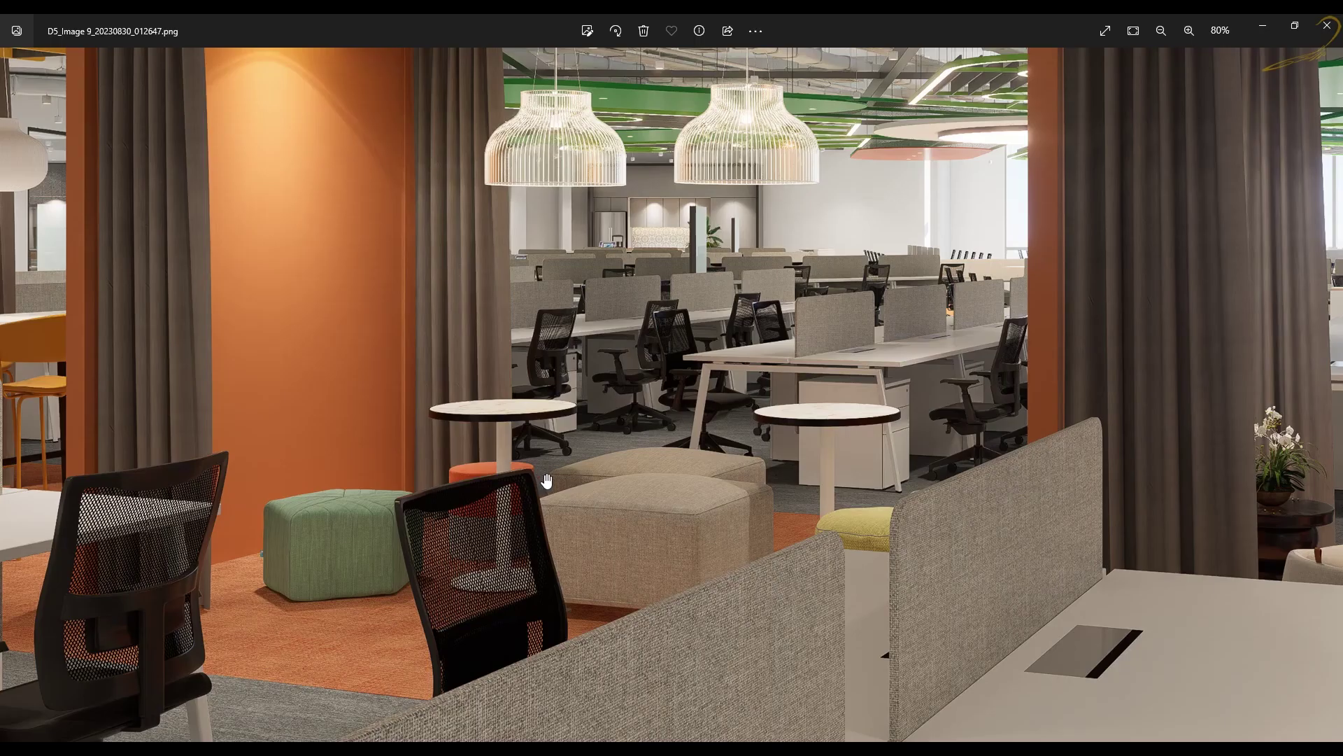
scroll(822, 504, "down", 5)
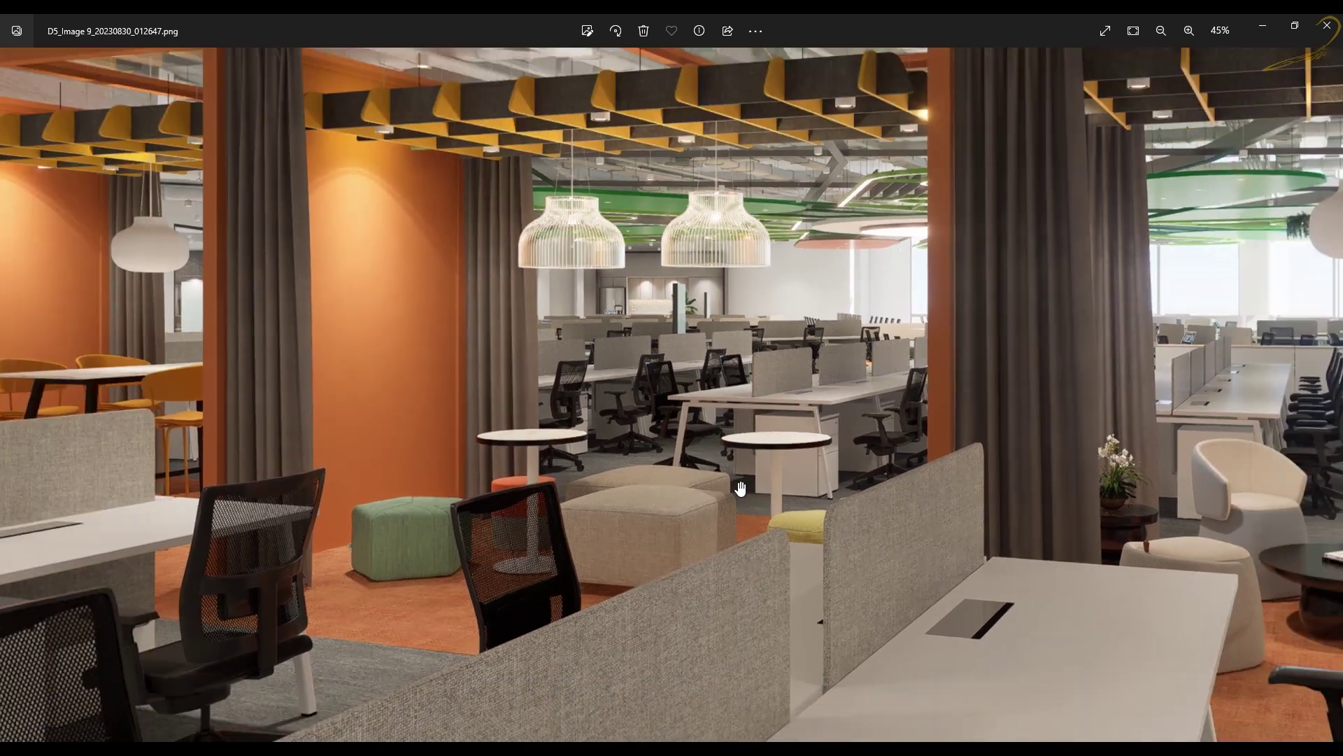
scroll(741, 488, "down", 3)
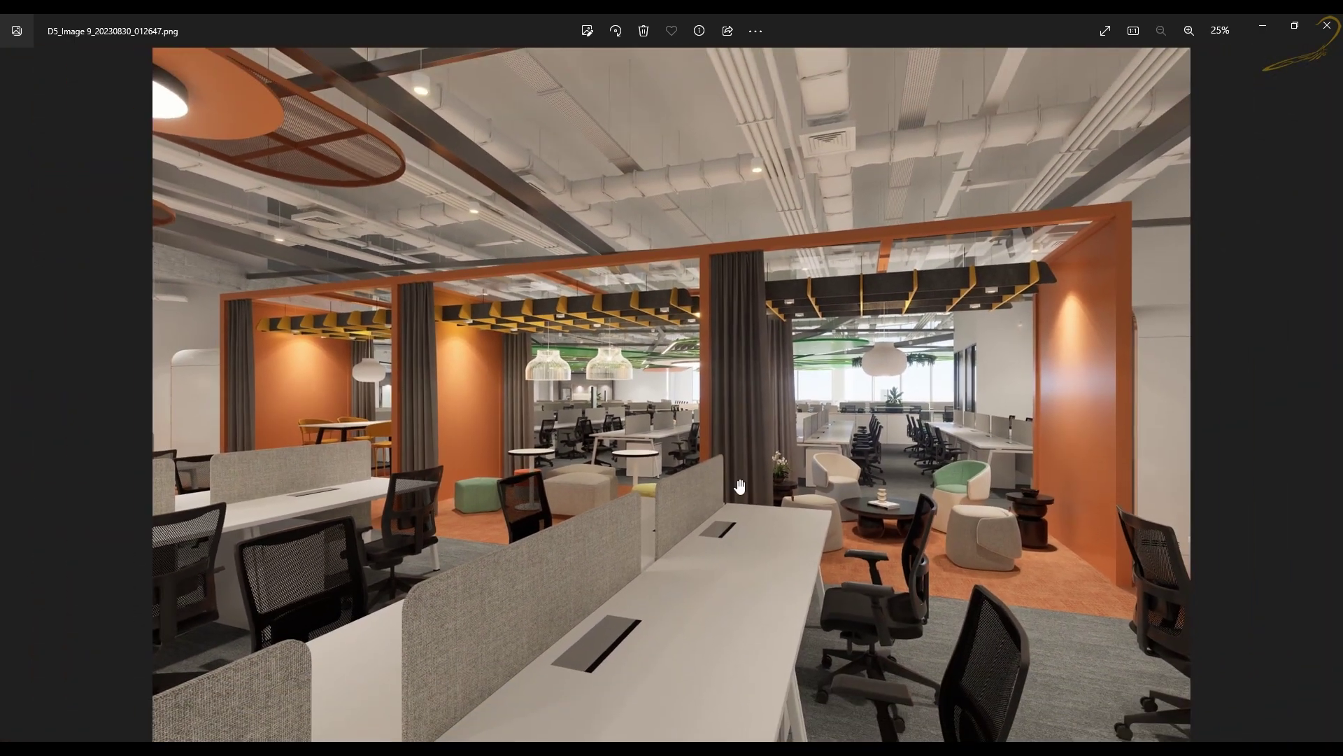
key("alt+Tab")
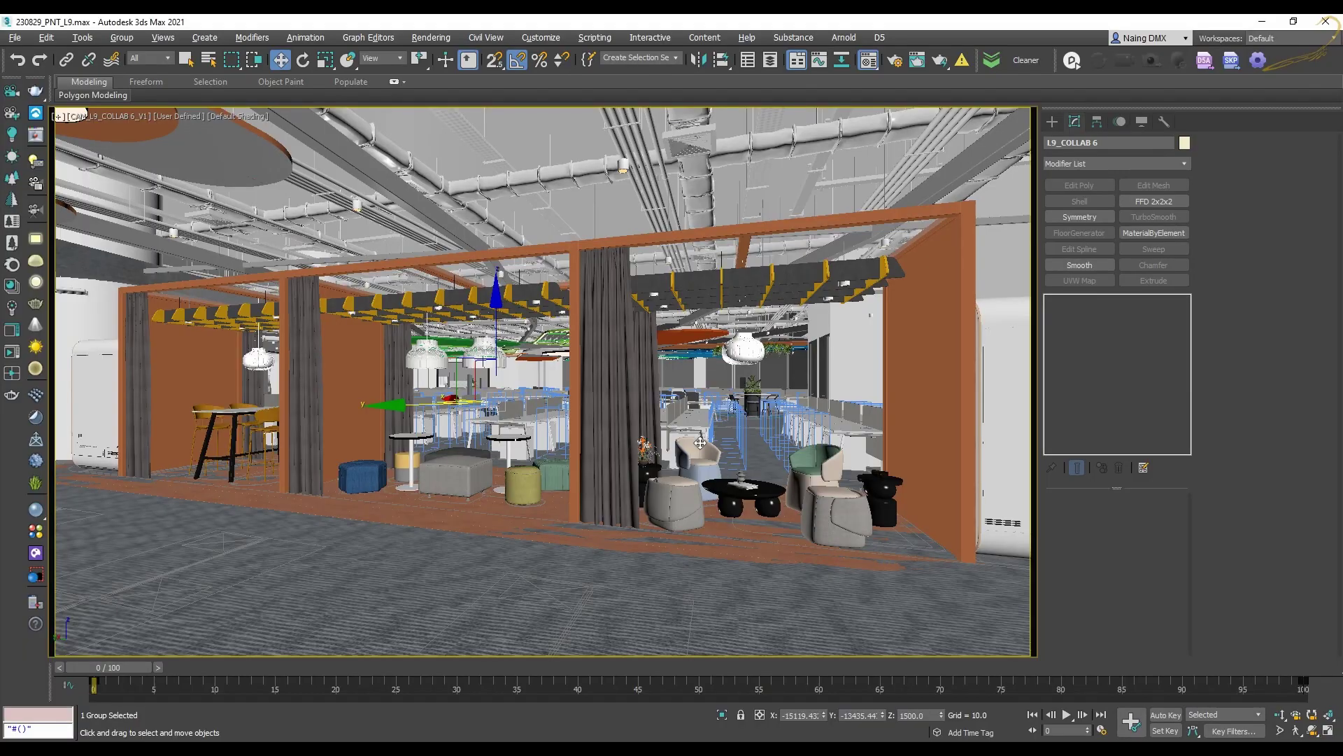
View the training platform render in Photos, and open the platform seating group in 3ds Max to reach a single cushion
key("alt+Tab")
scroll(638, 444, "up", 4)
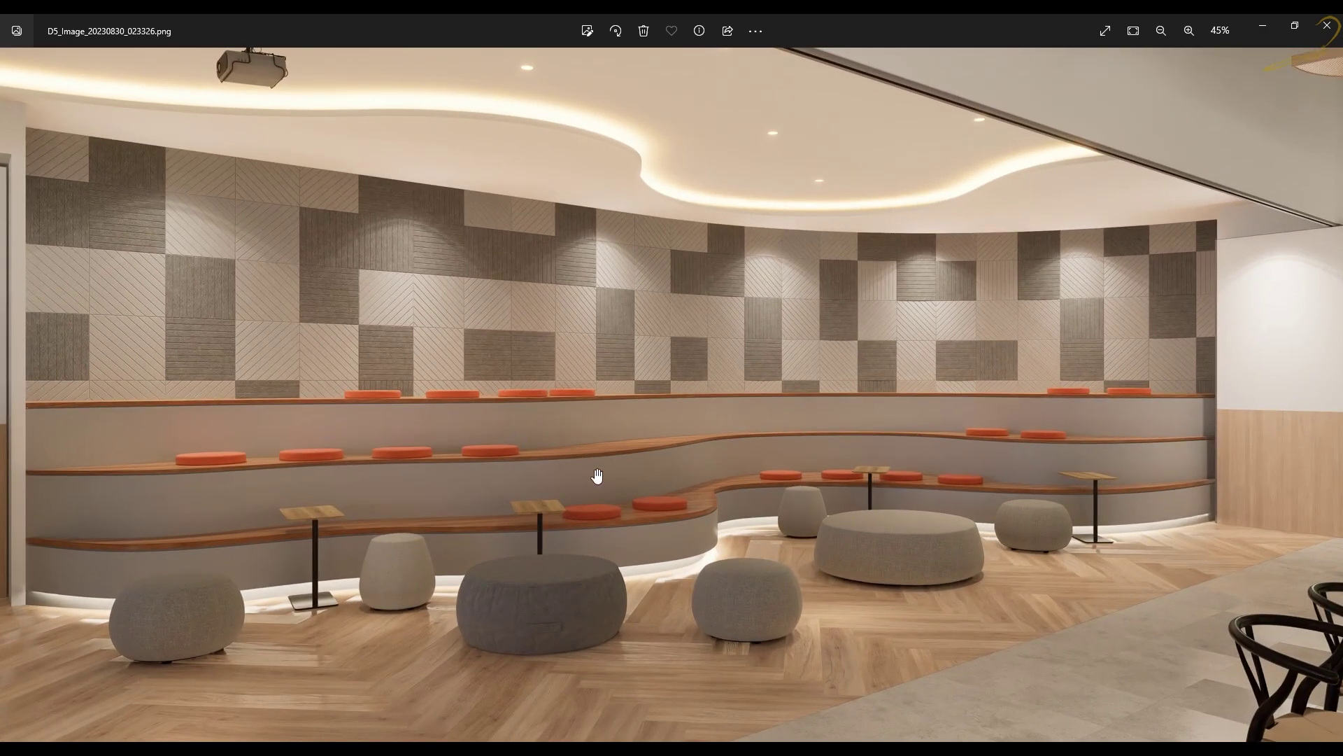
key("alt+Tab")
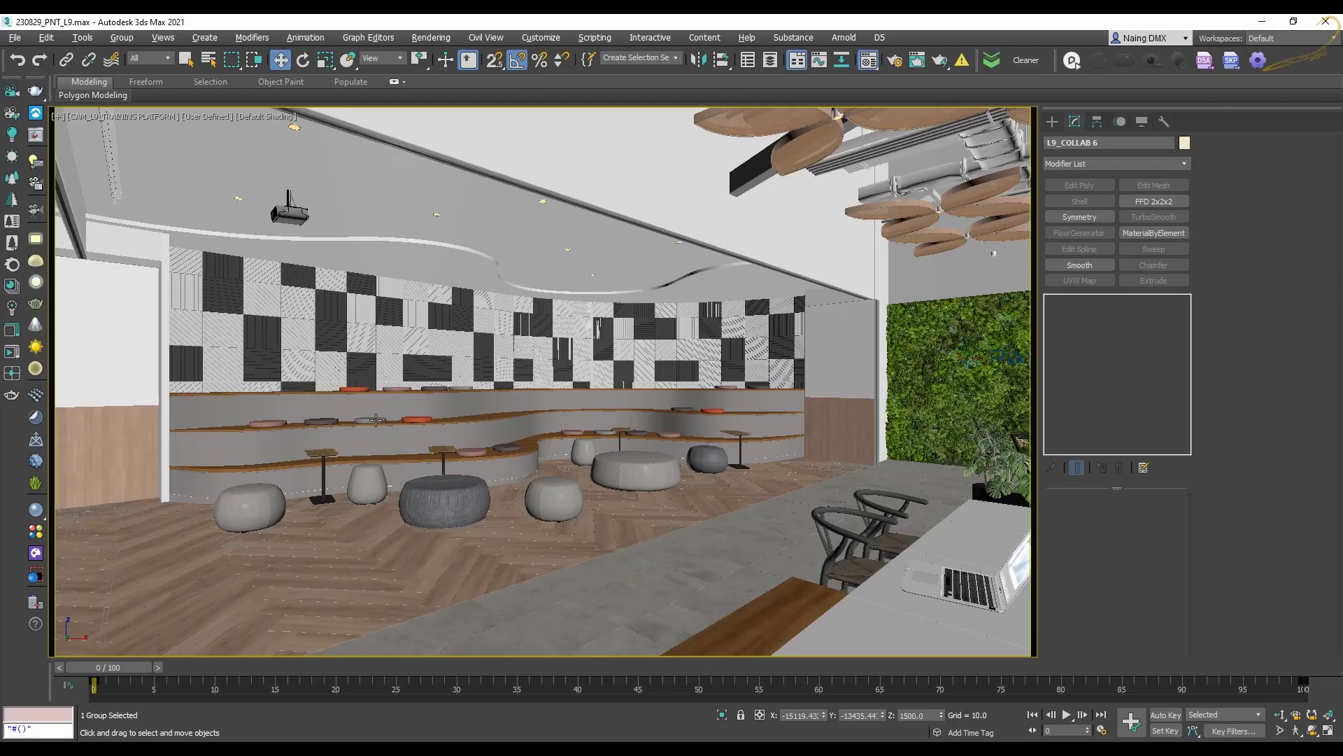
left_click(376, 419)
key("alt+o")
left_click(375, 420)
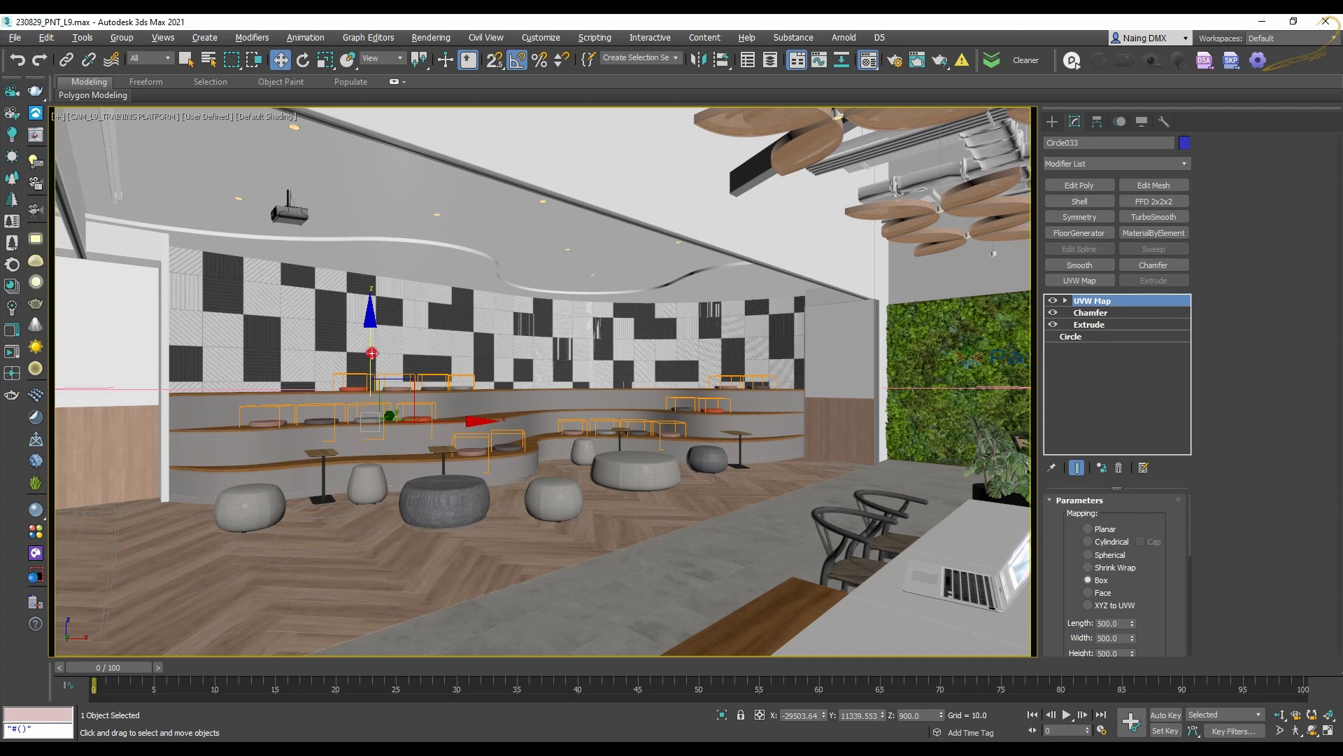
Inspect individual cushions and an ottoman on the training platform and compare them with the full render in Photos
left_click(275, 419)
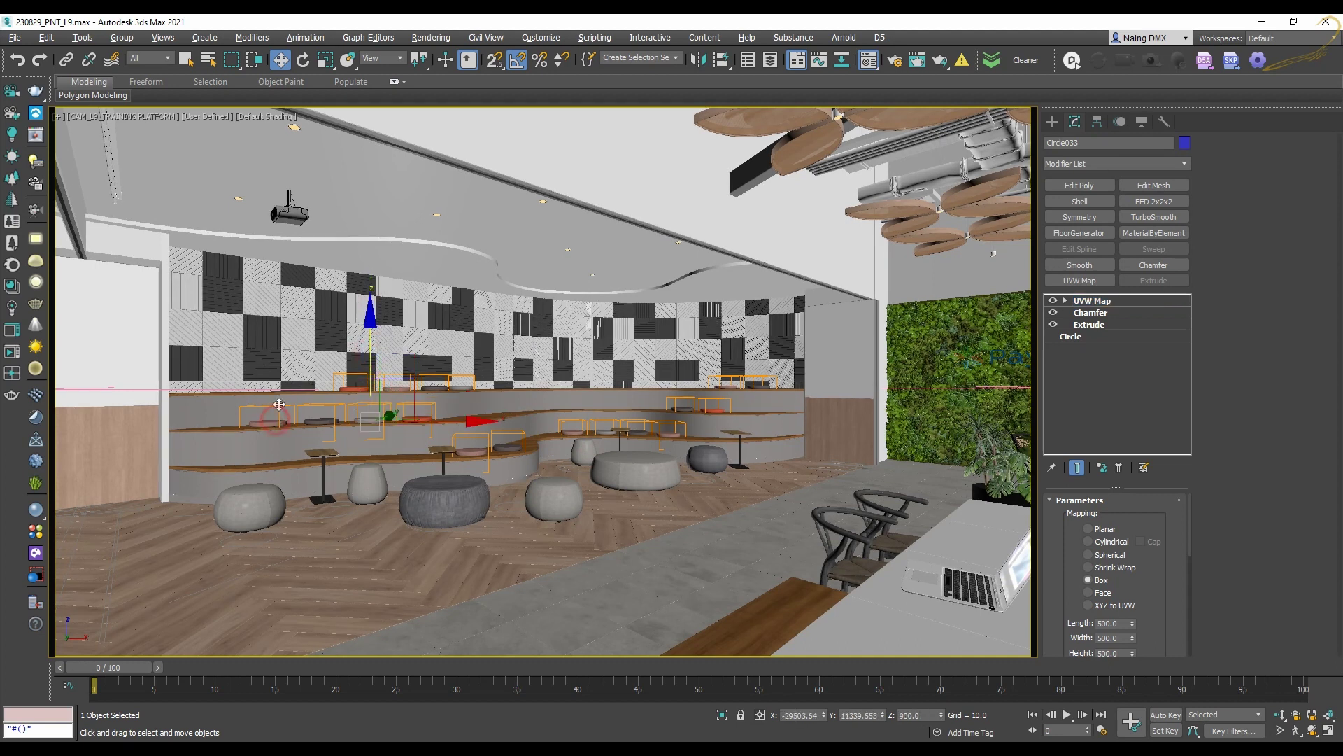
left_click(431, 398)
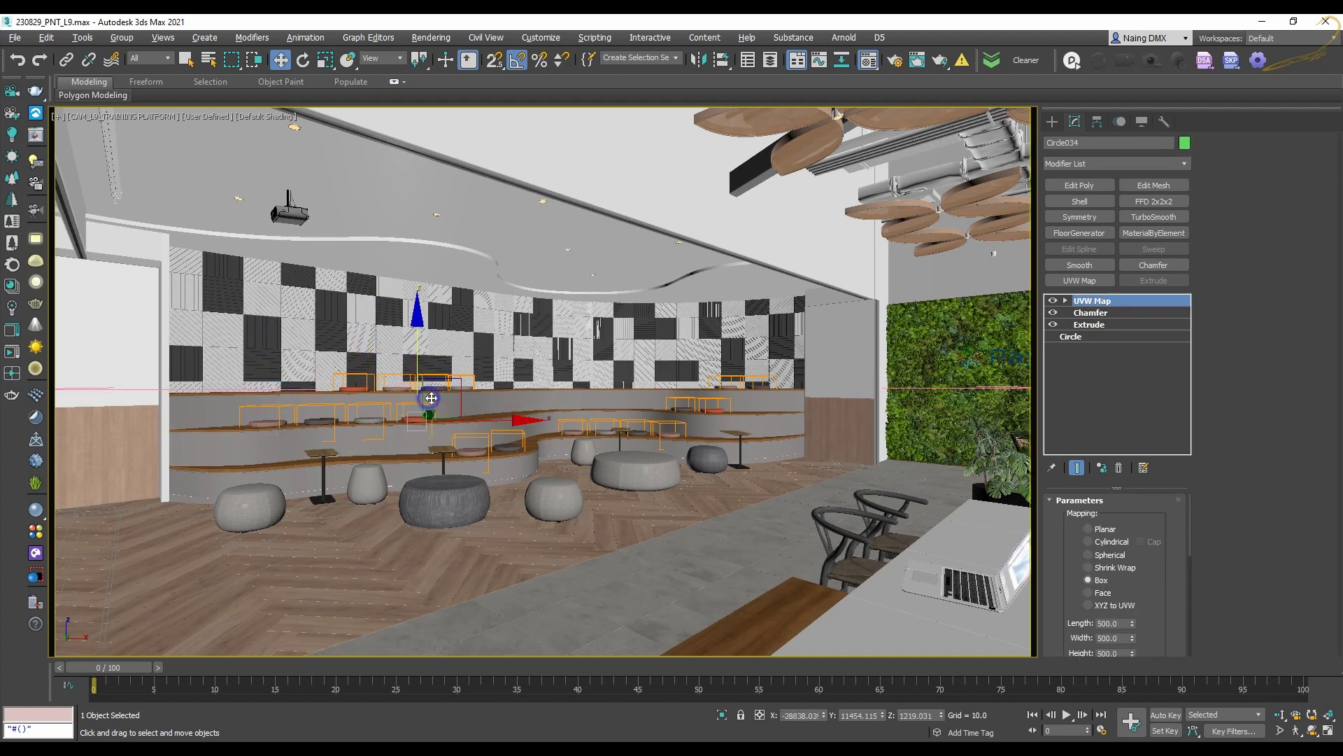
left_click(709, 464)
left_click(538, 494)
key("alt+Tab")
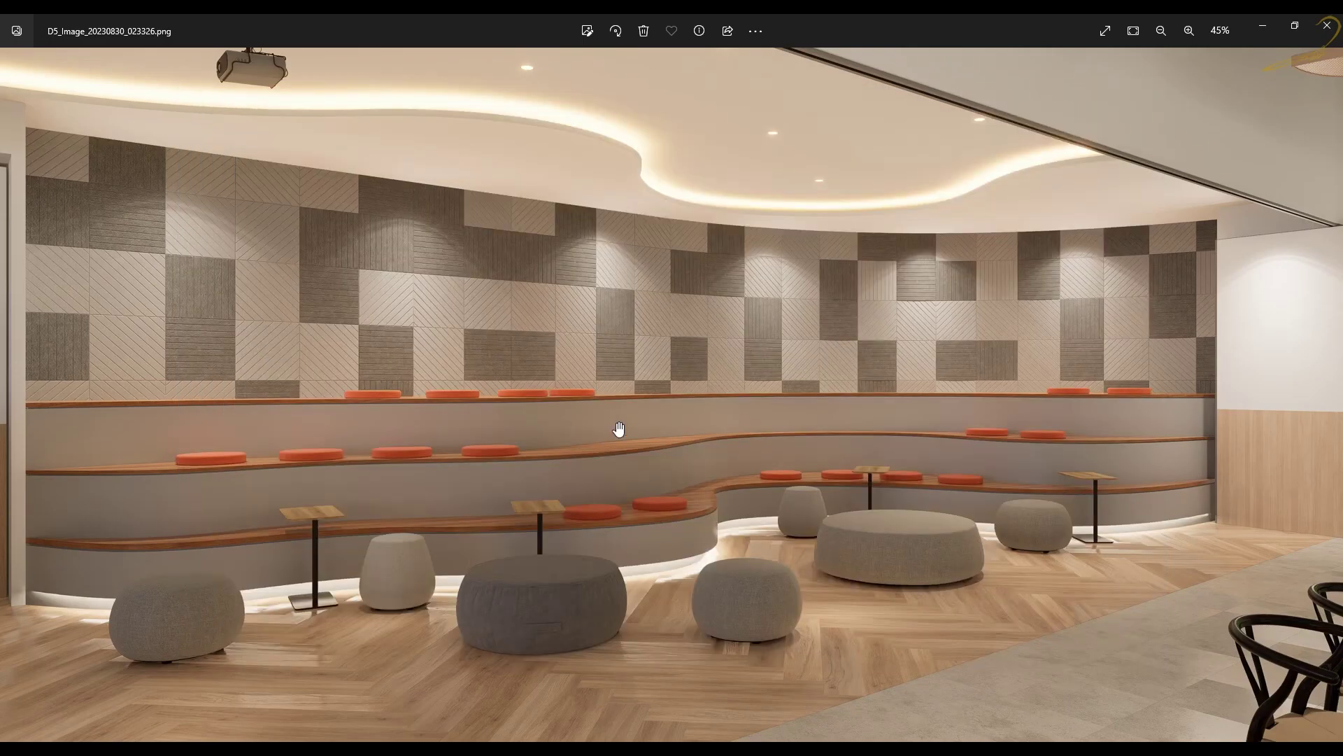
scroll(822, 540, "down", 5)
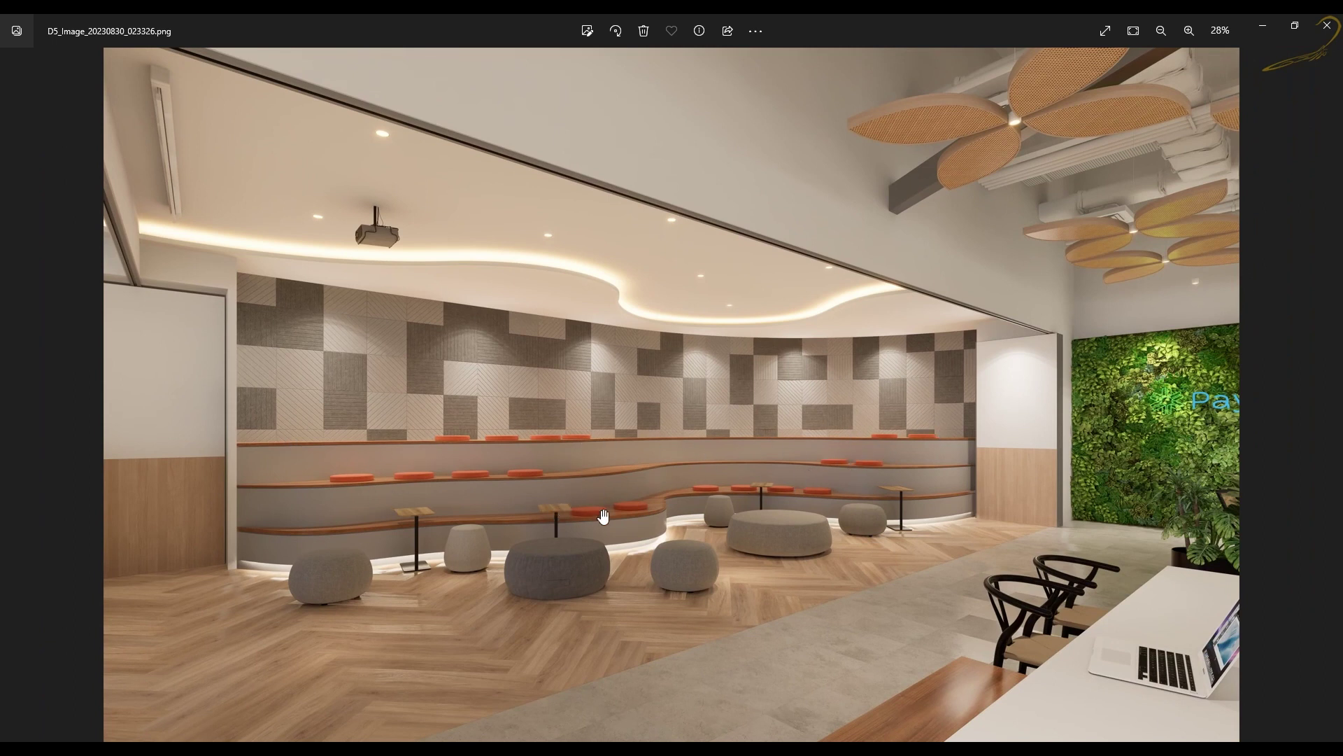
key("alt+Tab")
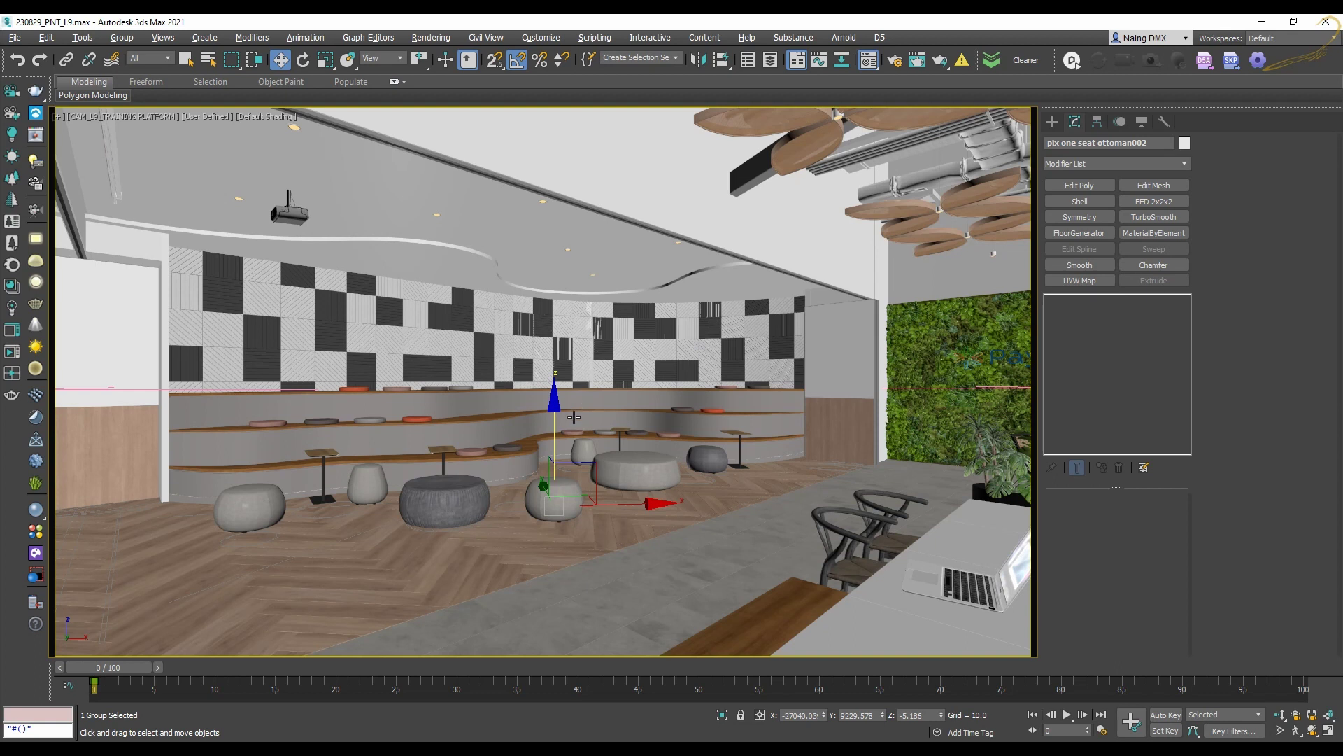
Isolate the PT PLATFORM group and show it maximized and shaded in the Top view
left_click(533, 451)
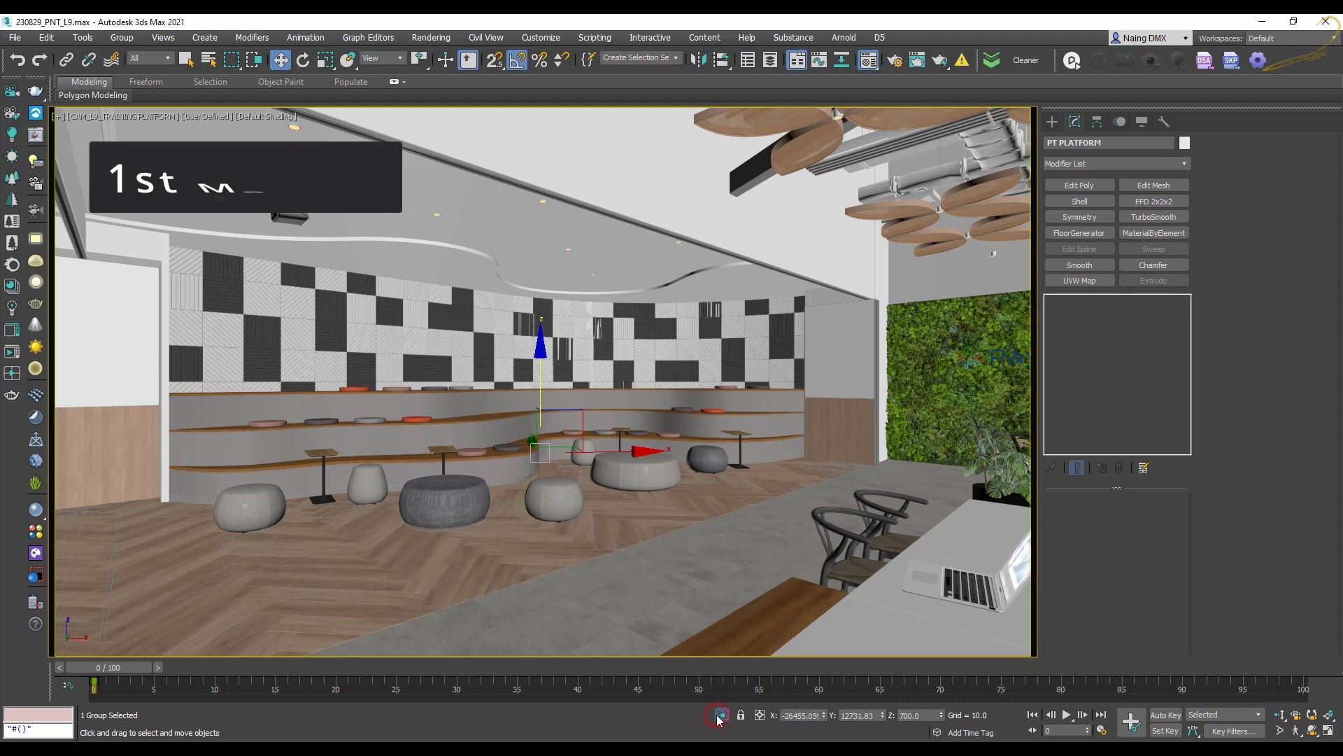
key("alt+q")
key("alt+w")
right_click(459, 287)
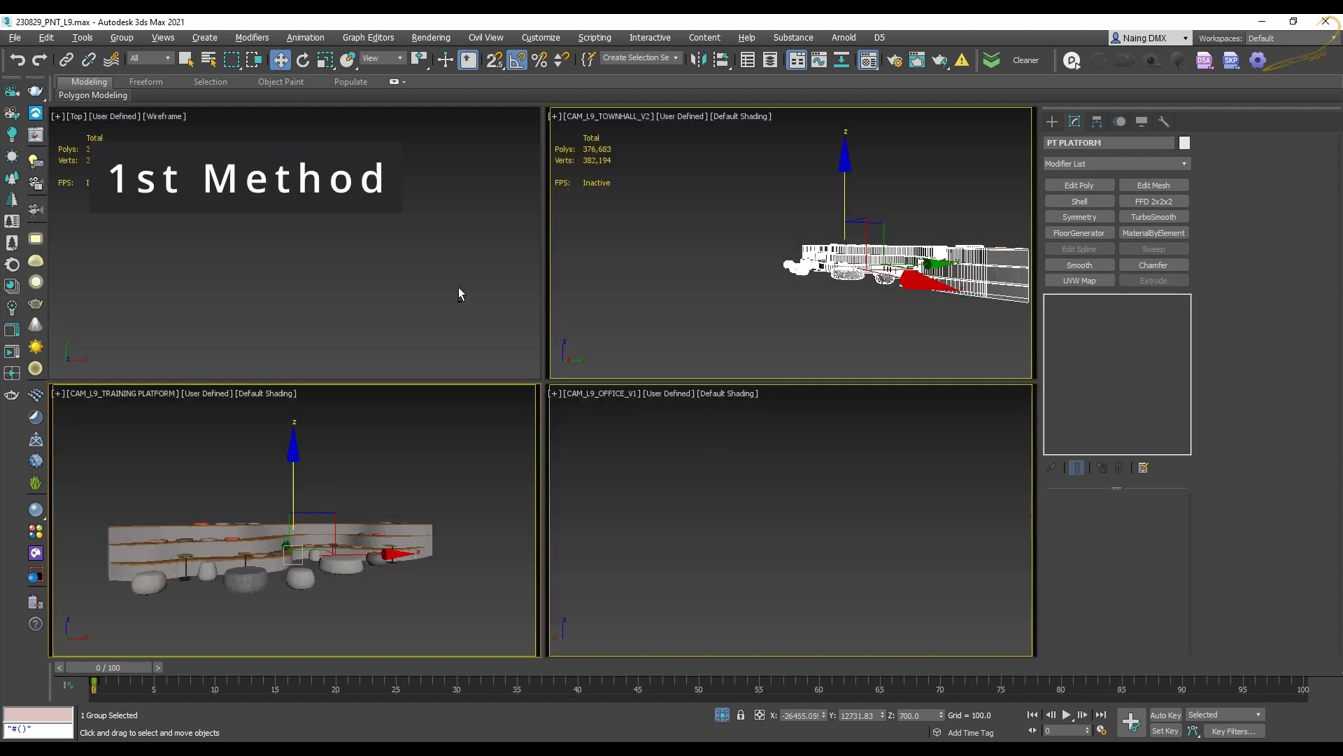
key("alt+w")
key("z")
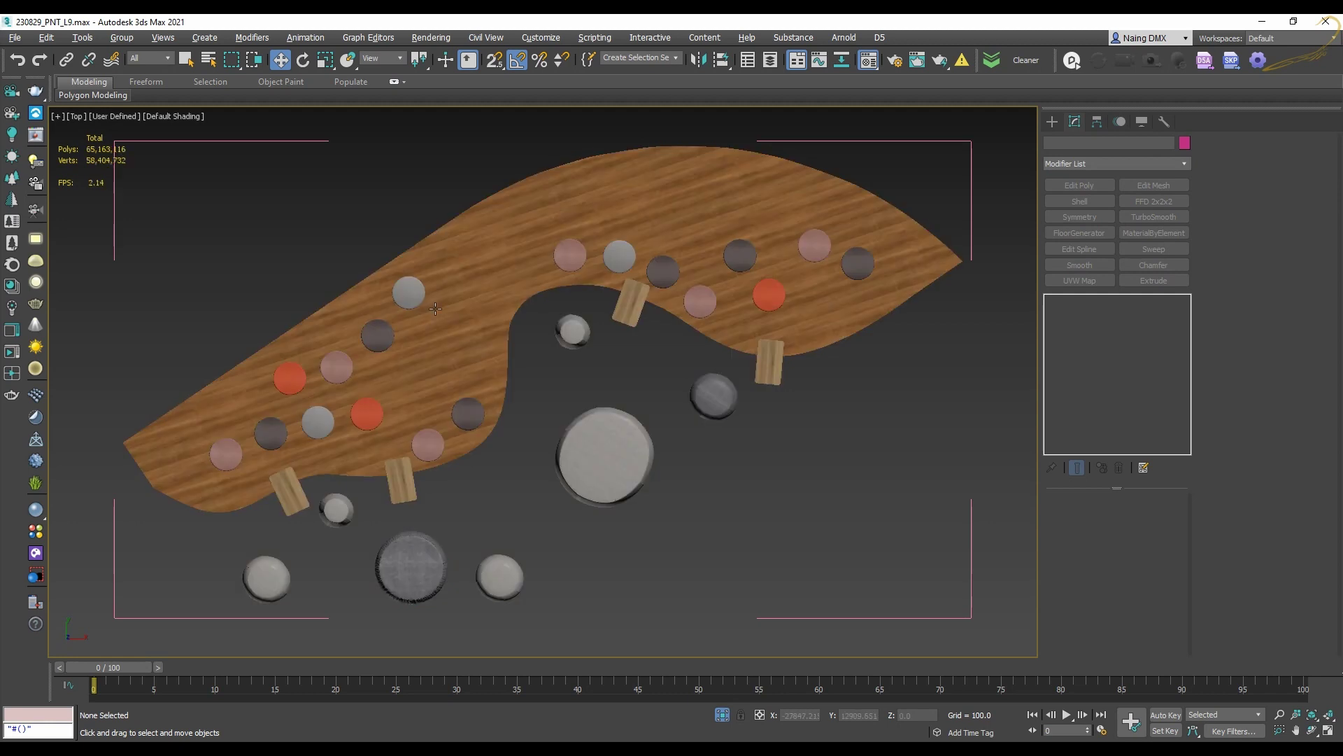
Select all instances of the light grey round cushions and convert them to Editable Poly
left_click(413, 293)
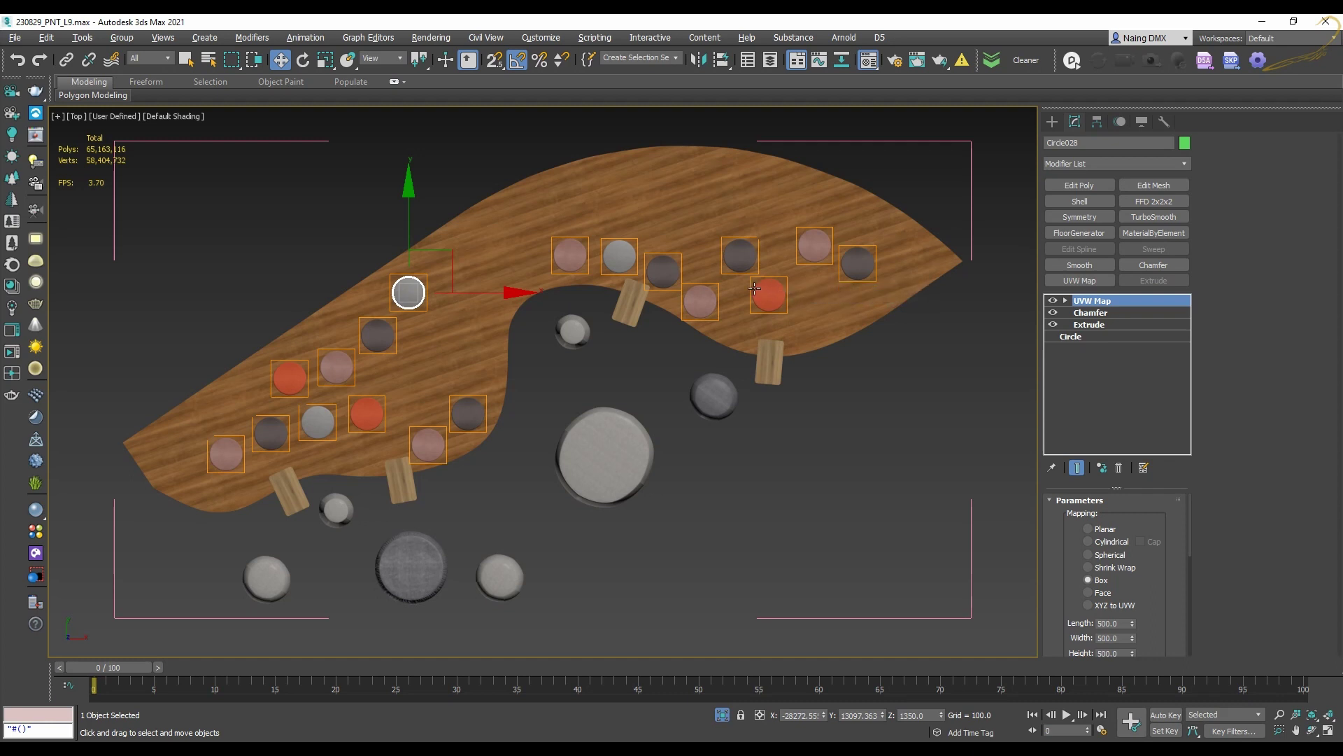
key("ctrl+q")
left_click_drag(470, 286, 501, 329)
right_click(501, 330)
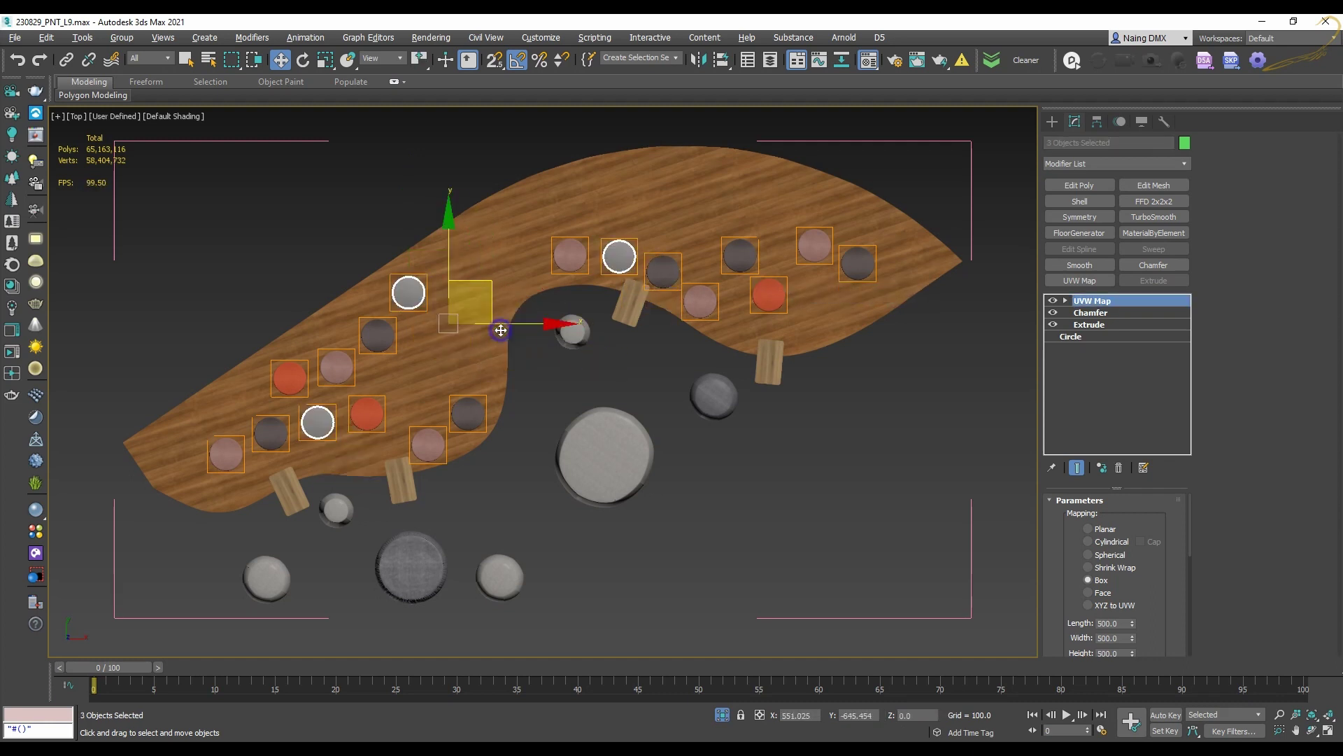
right_click(580, 276)
mouse_move(692, 441)
left_click(769, 453)
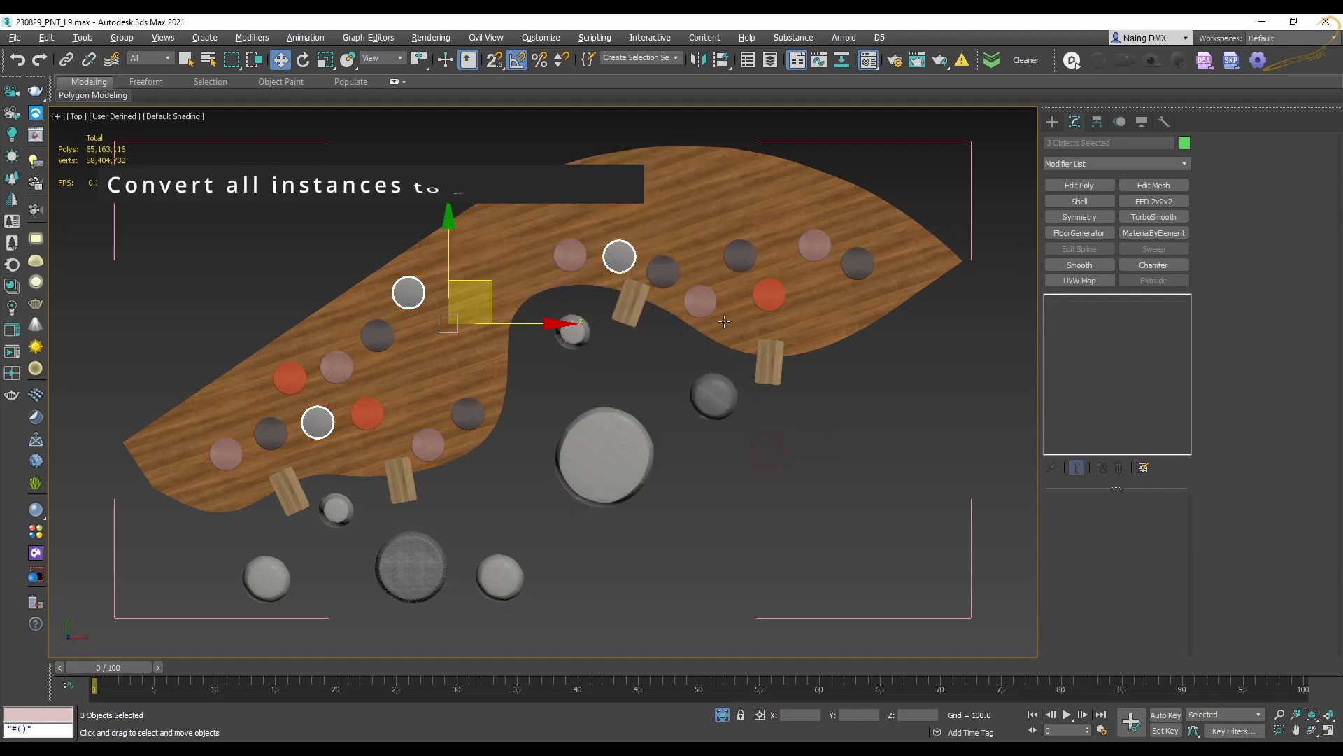
Select every instance of the pink round cushions and convert them to Editable Poly
left_click(708, 306)
key("ctrl+q")
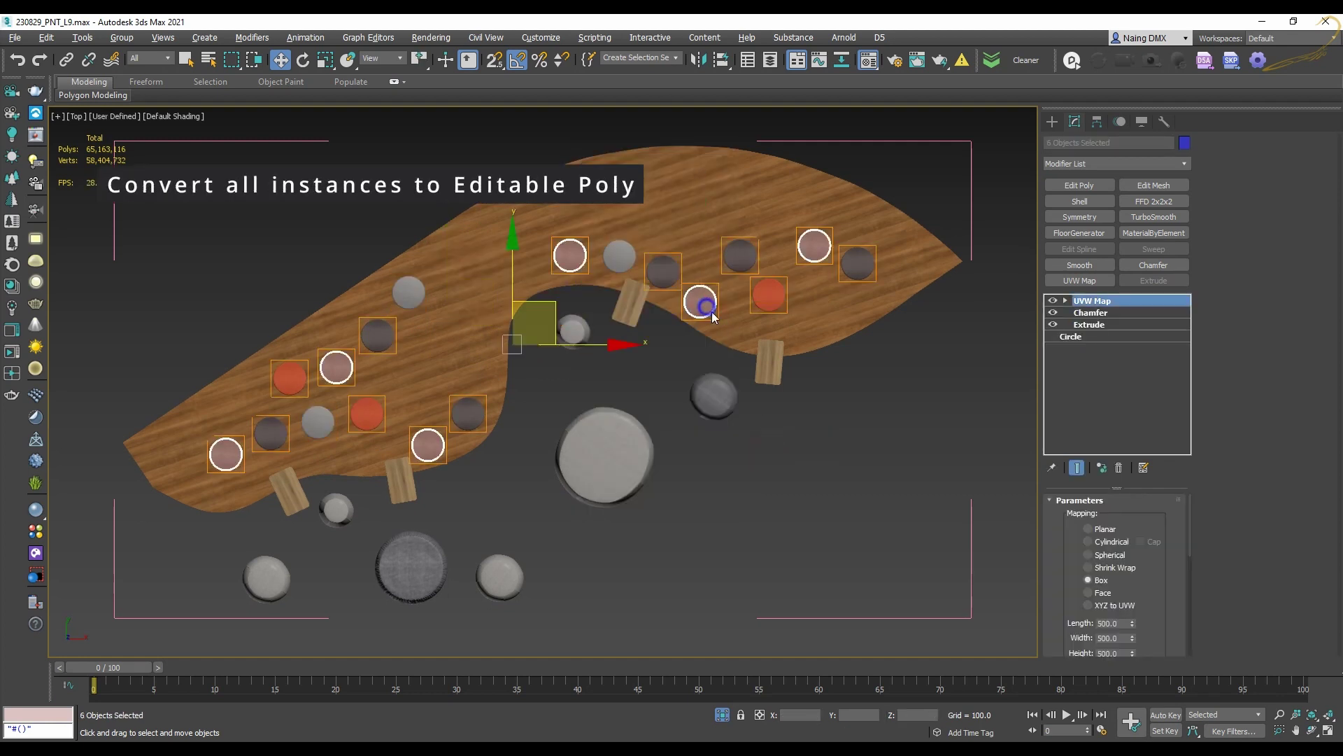
right_click(708, 306)
mouse_move(735, 471)
left_click(871, 481)
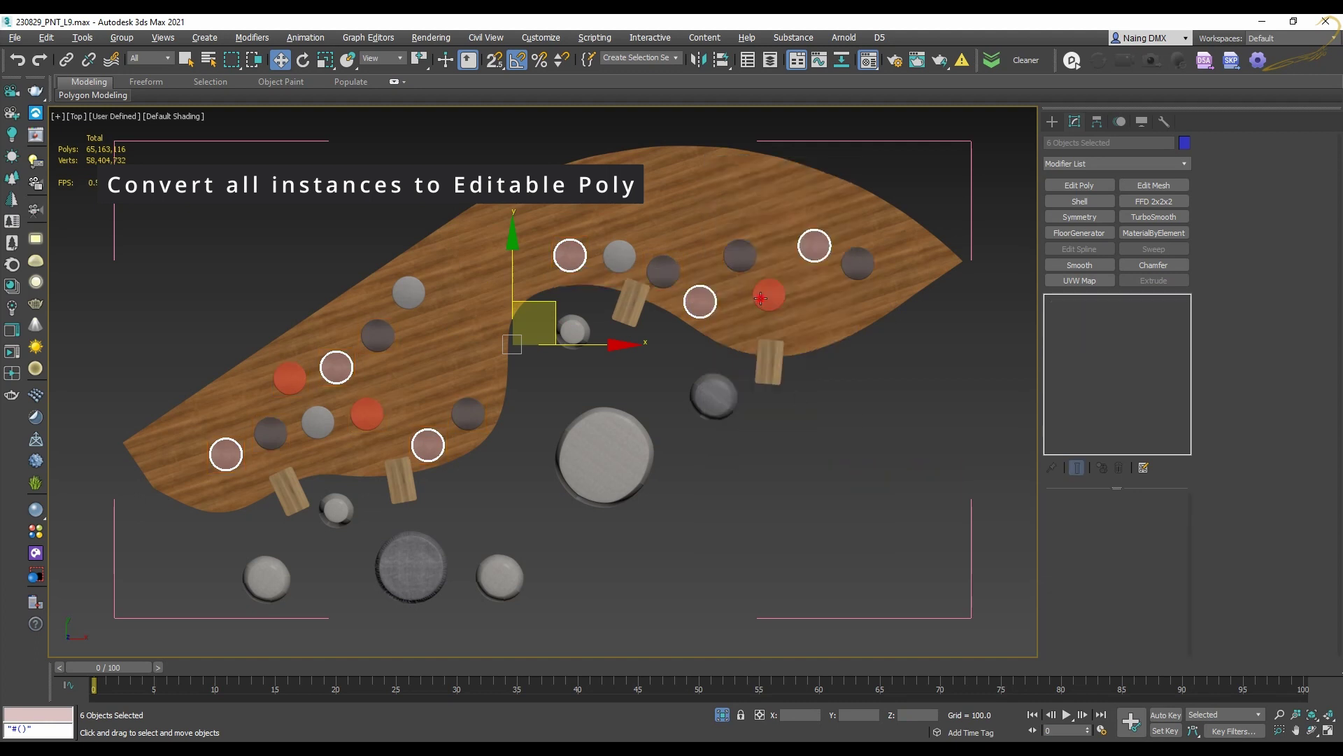
Convert all instances of the red round cushions on the platform to Editable Poly
left_click(761, 298)
key("ctrl+q")
right_click(697, 305)
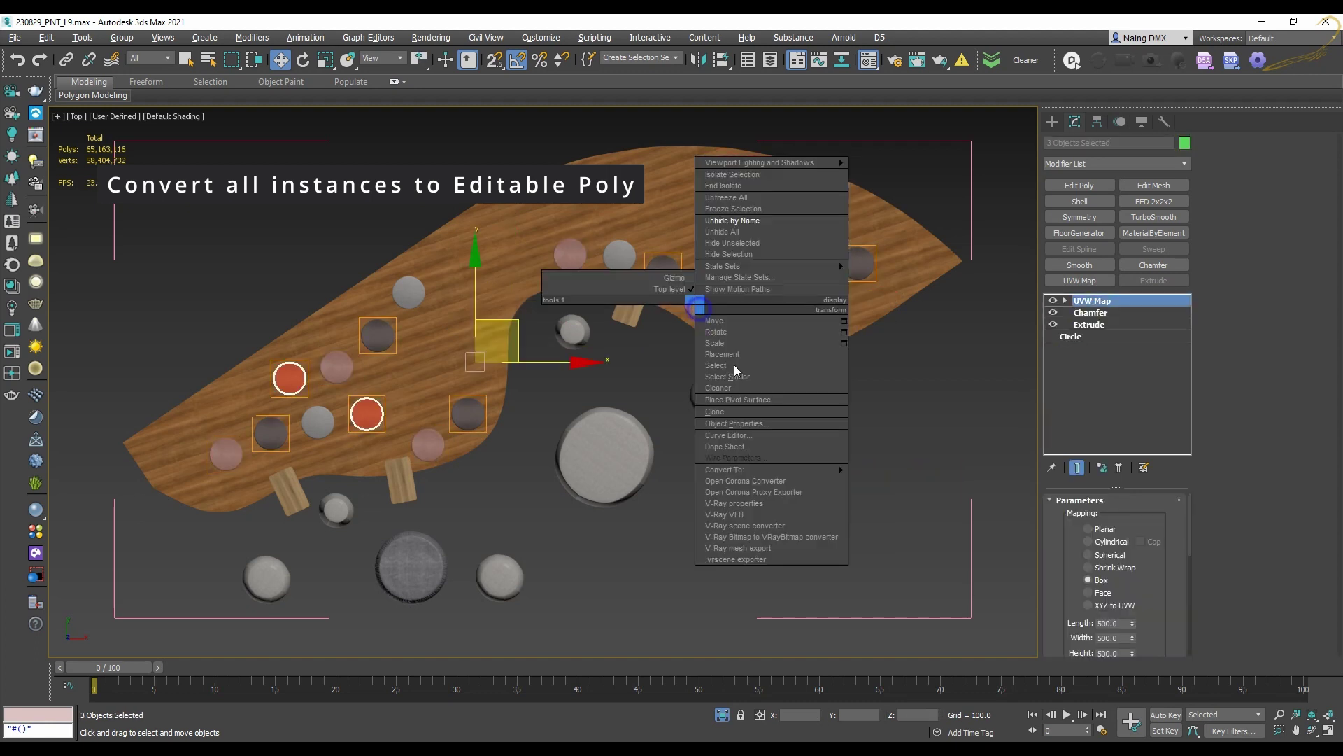
mouse_move(786, 471)
left_click(867, 482)
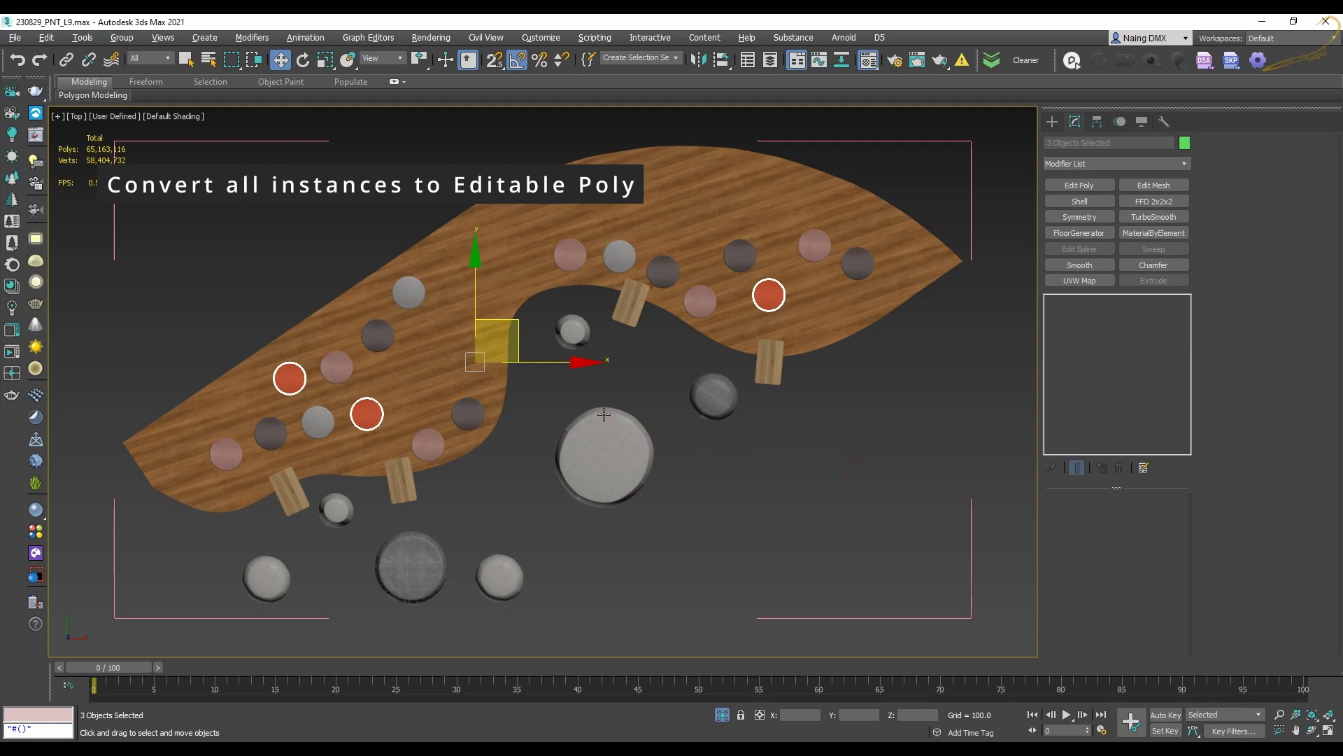
Select all instances of the dark round cushions and convert them to Editable Poly
left_click(574, 334)
left_click(617, 258)
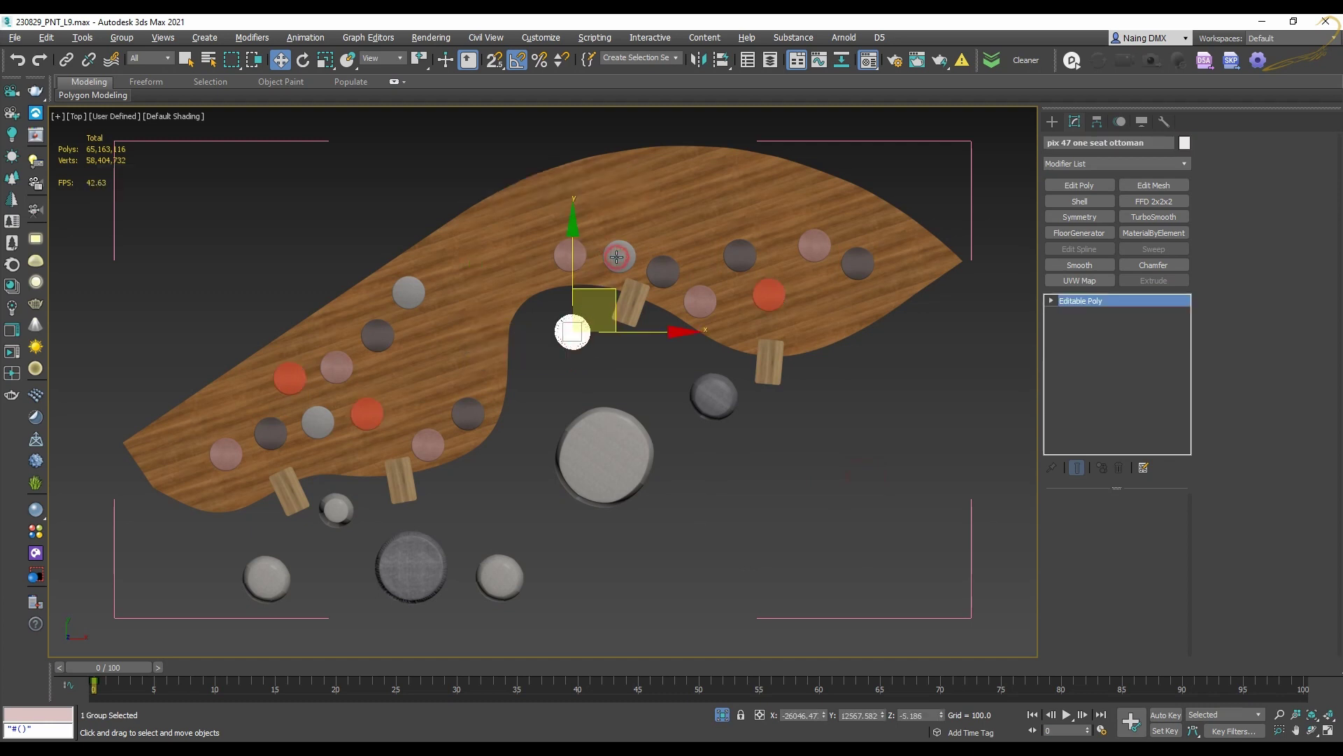
left_click(662, 271)
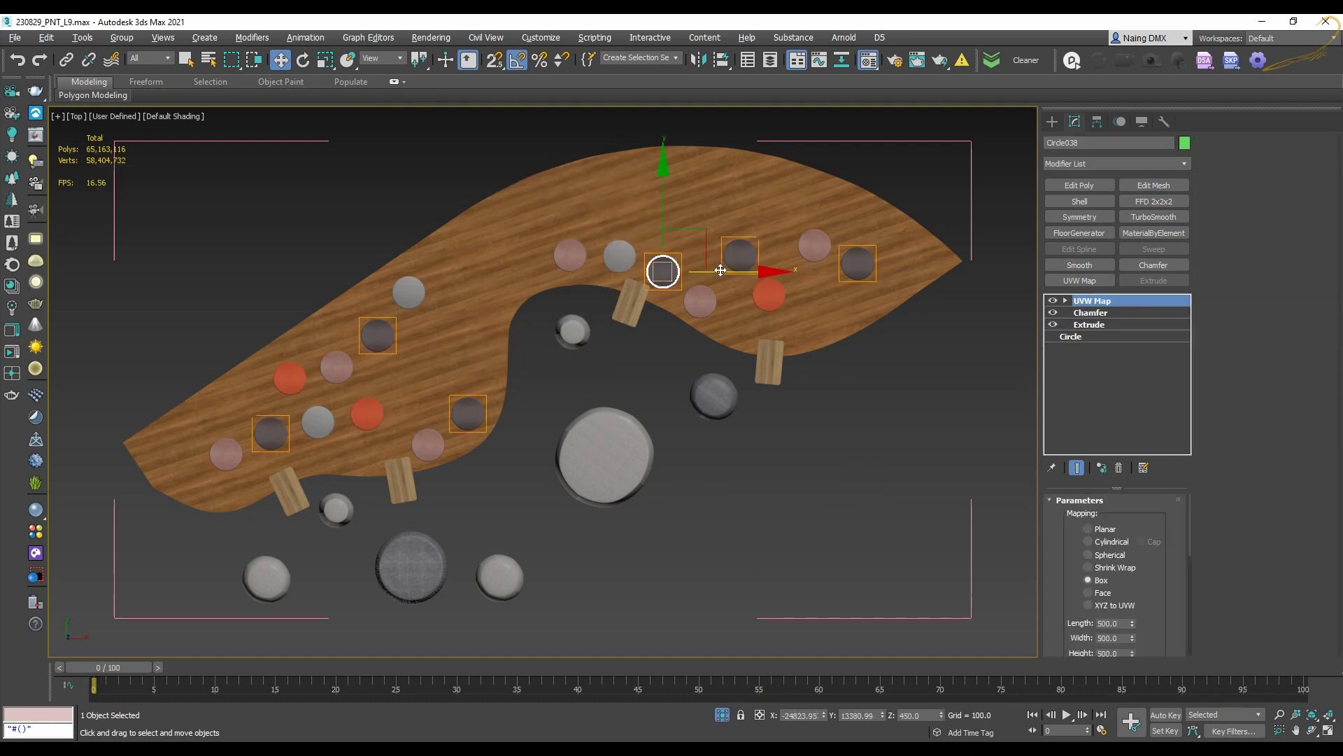
key("ctrl+q")
right_click(699, 302)
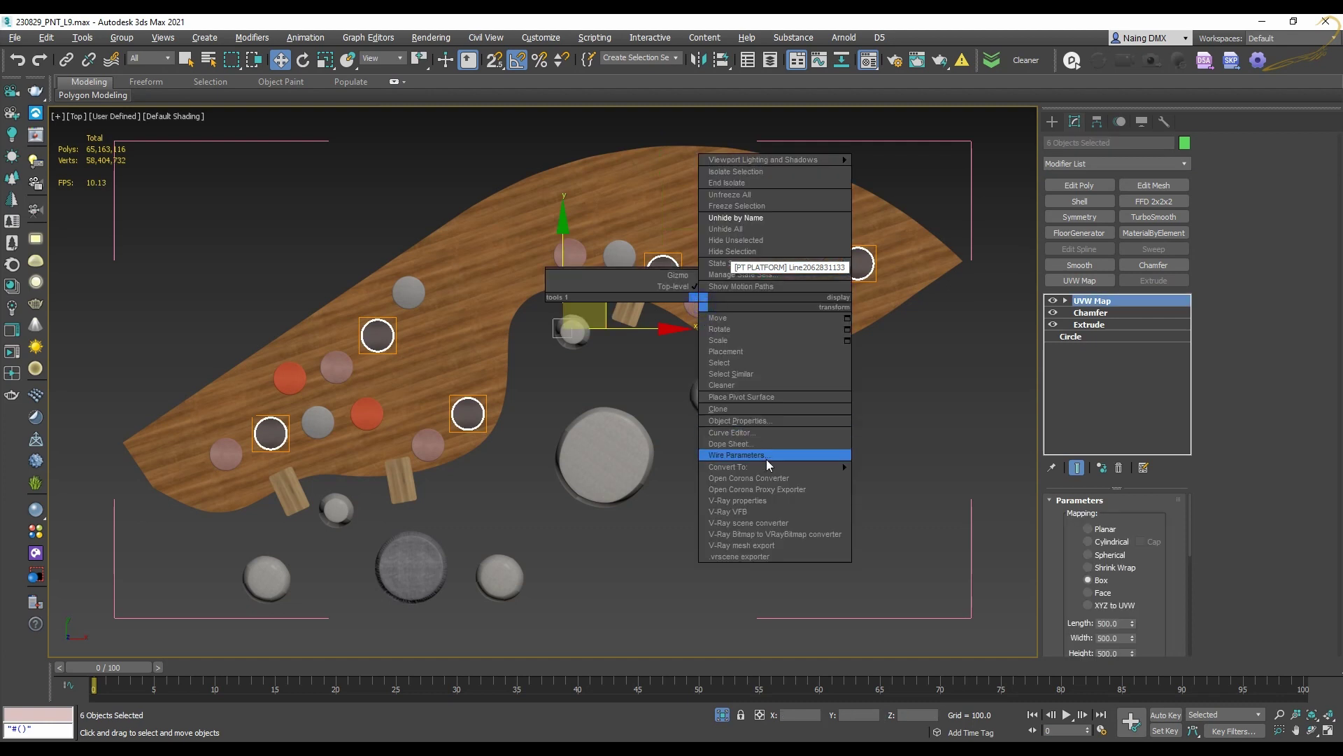
mouse_move(805, 467)
left_click(898, 479)
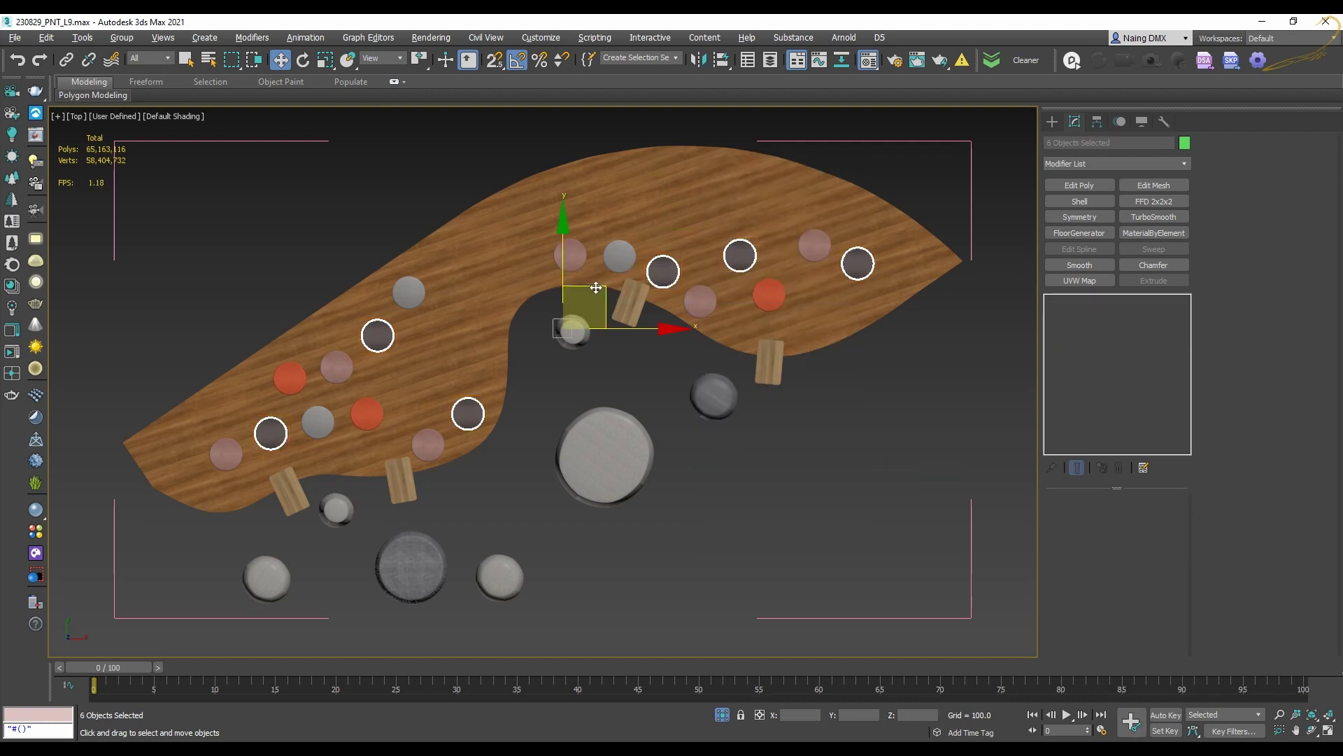
Try moving the dark cushions together and a single cushion on its own, and undo the moves
left_click_drag(596, 287, 652, 348)
key("ctrl+z")
left_click(428, 496)
left_click_drag(367, 414, 320, 451)
key("ctrl+z")
key("ctrl+z")
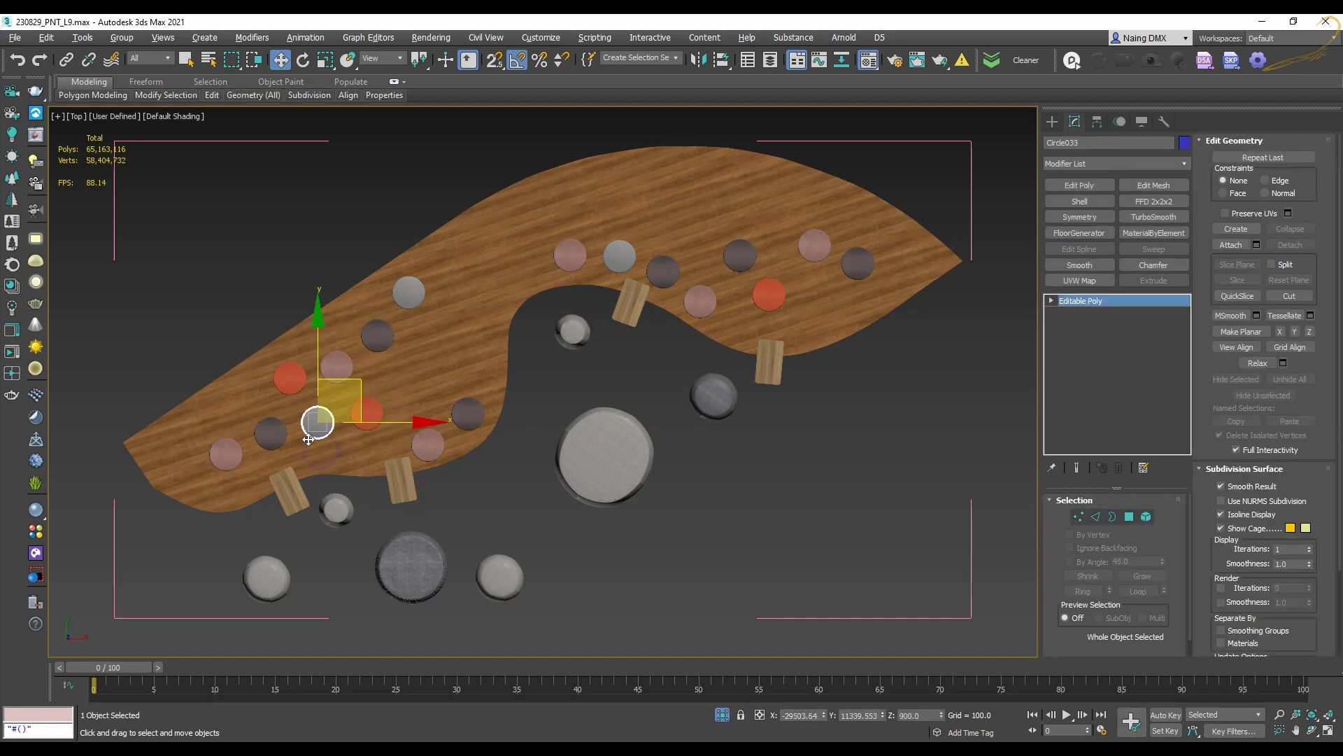
Convert the single dark ottoman beside the platform's outermost wooden step to Editable Poly
left_click(719, 385)
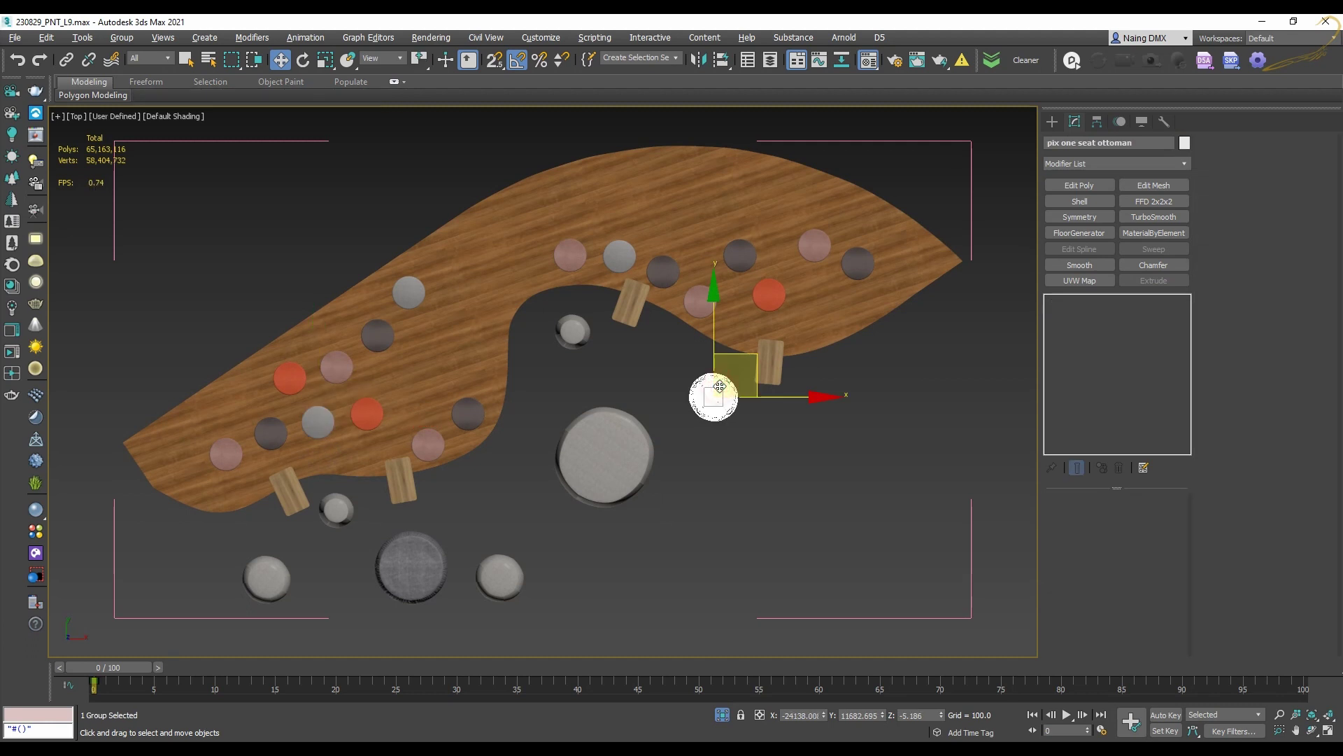
right_click(690, 356)
mouse_move(728, 517)
left_click(896, 518)
Select the six remaining round ottomans in front of the platform together and convert them to Editable Poly
left_click(588, 333)
middle_click_drag(534, 471, 606, 415)
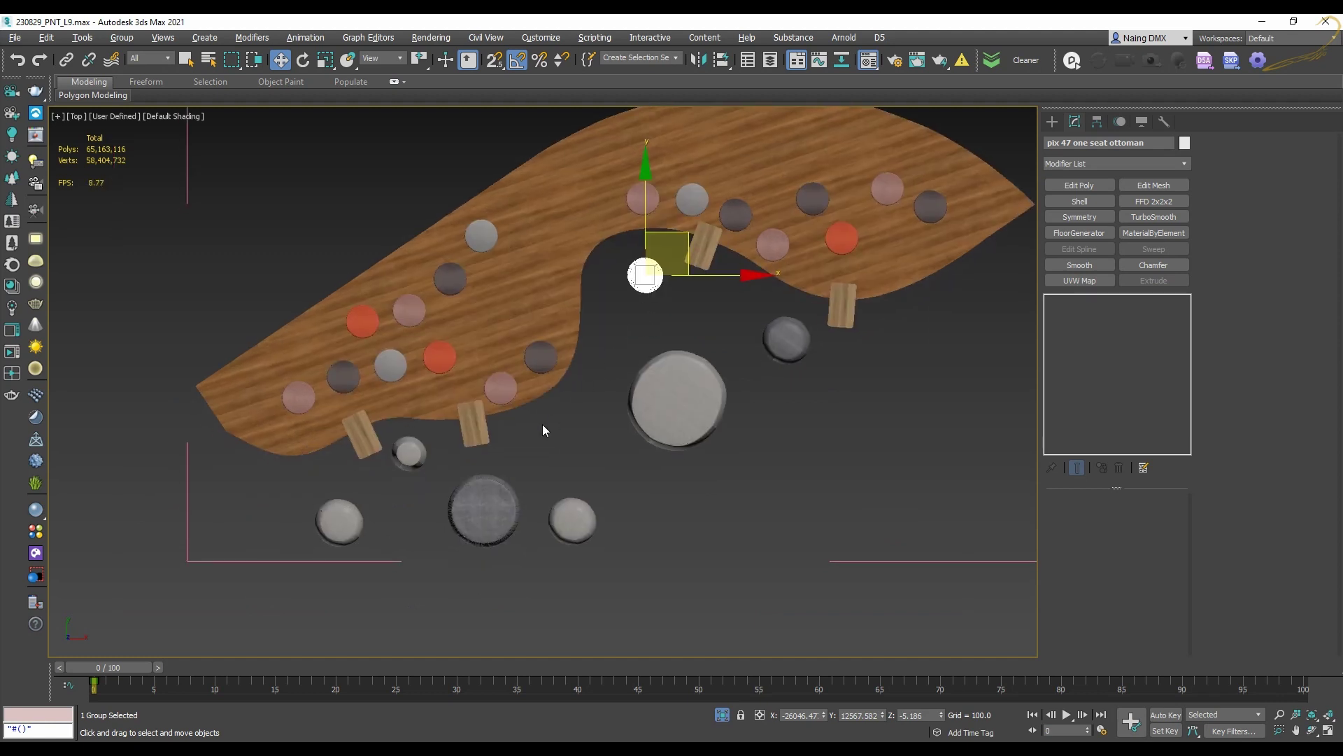
left_click(570, 513, "ctrl")
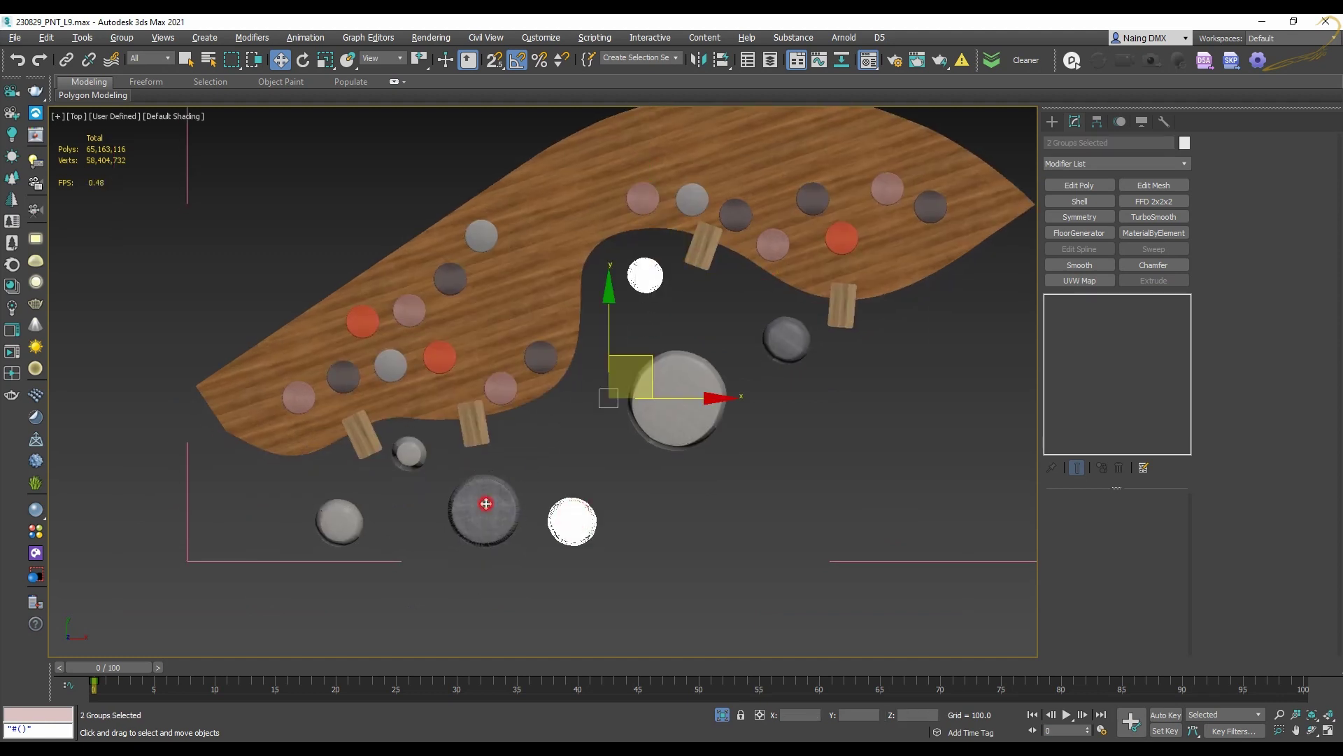
left_click(482, 505, "ctrl")
left_click(403, 463, "ctrl")
left_click(351, 513, "ctrl")
left_click(651, 399, "ctrl")
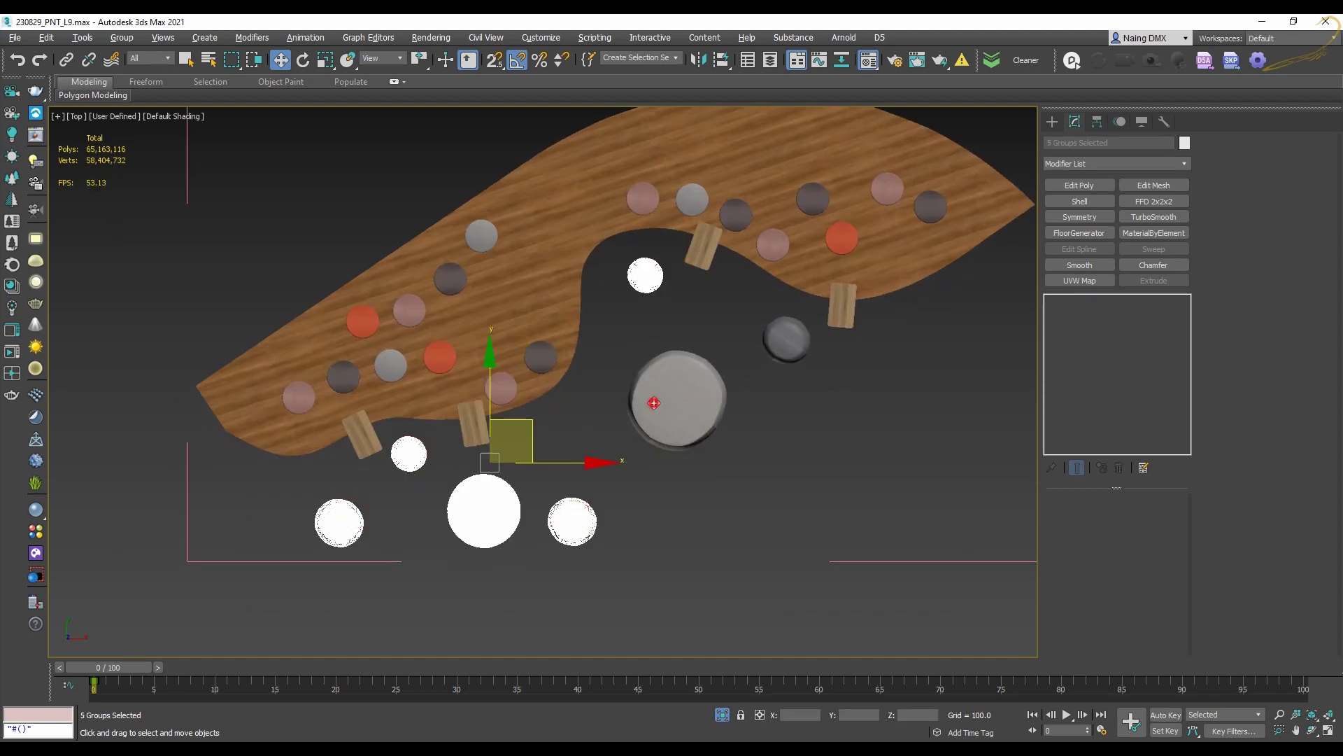
right_click(723, 312)
mouse_move(846, 477)
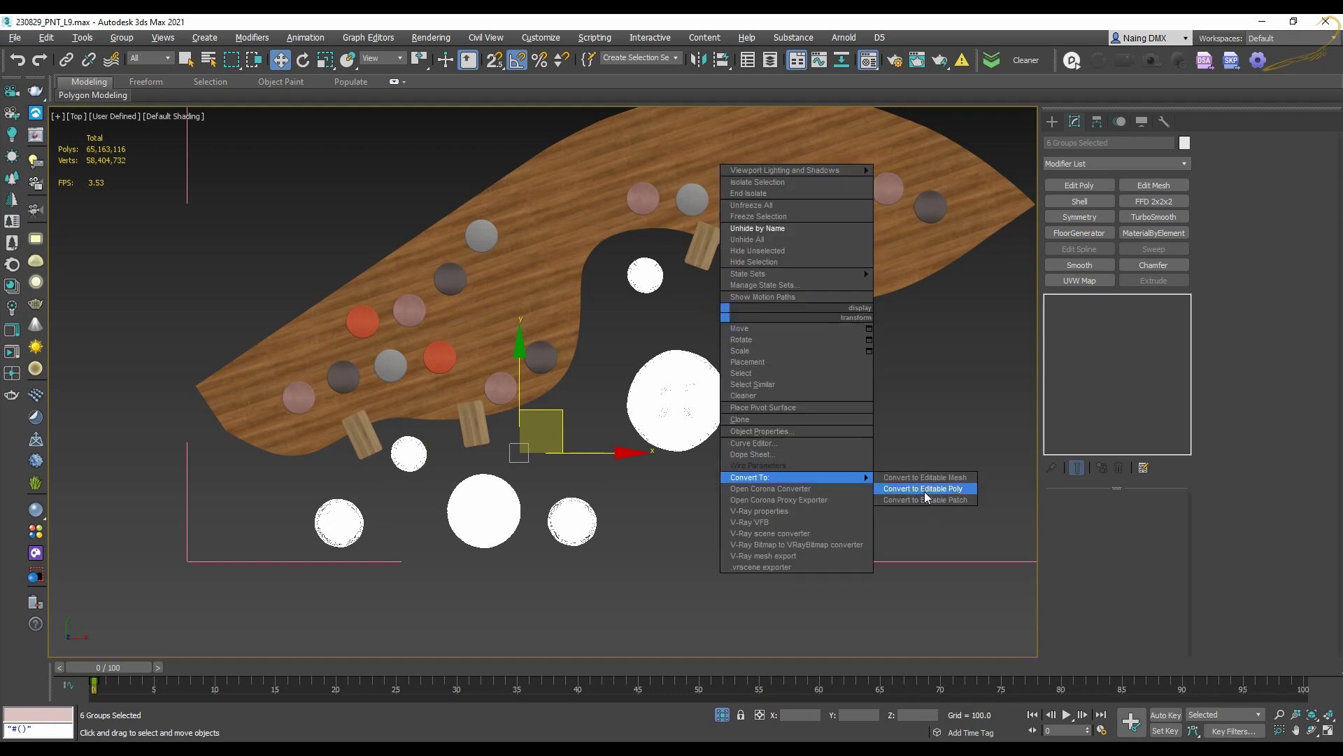
left_click(927, 501)
End the isolation of the training platform and show the CAM_L9_COLLAB 6_V1 camera view at full size
left_click(847, 303)
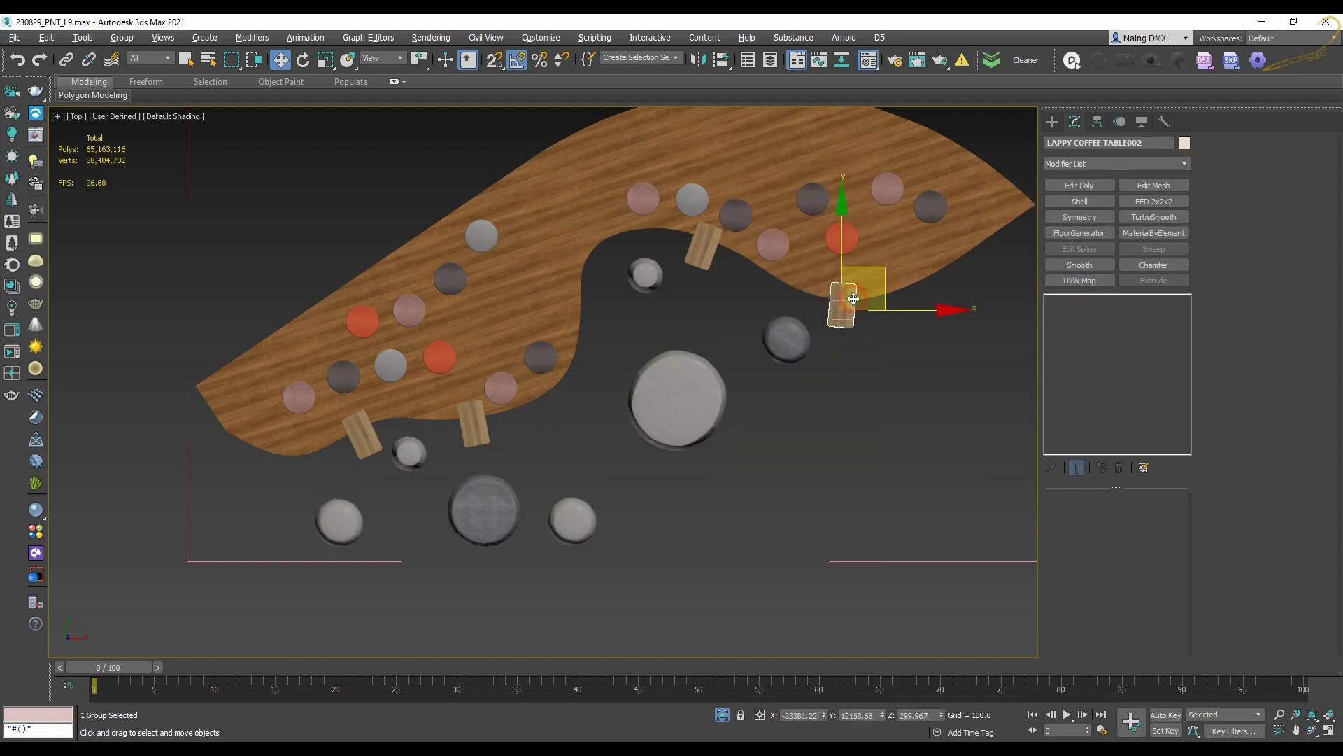
middle_click_drag(835, 324, 643, 385)
scroll(643, 386, "down", 5)
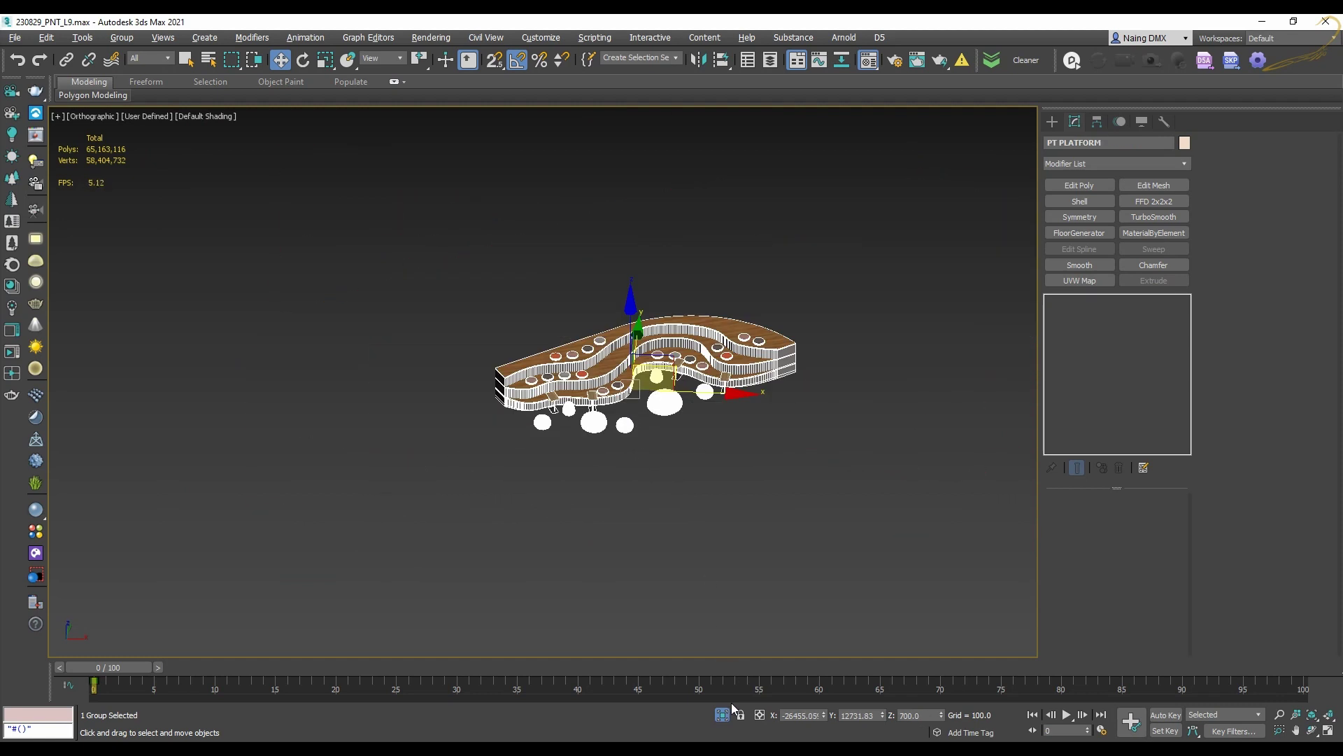
key("alt+w")
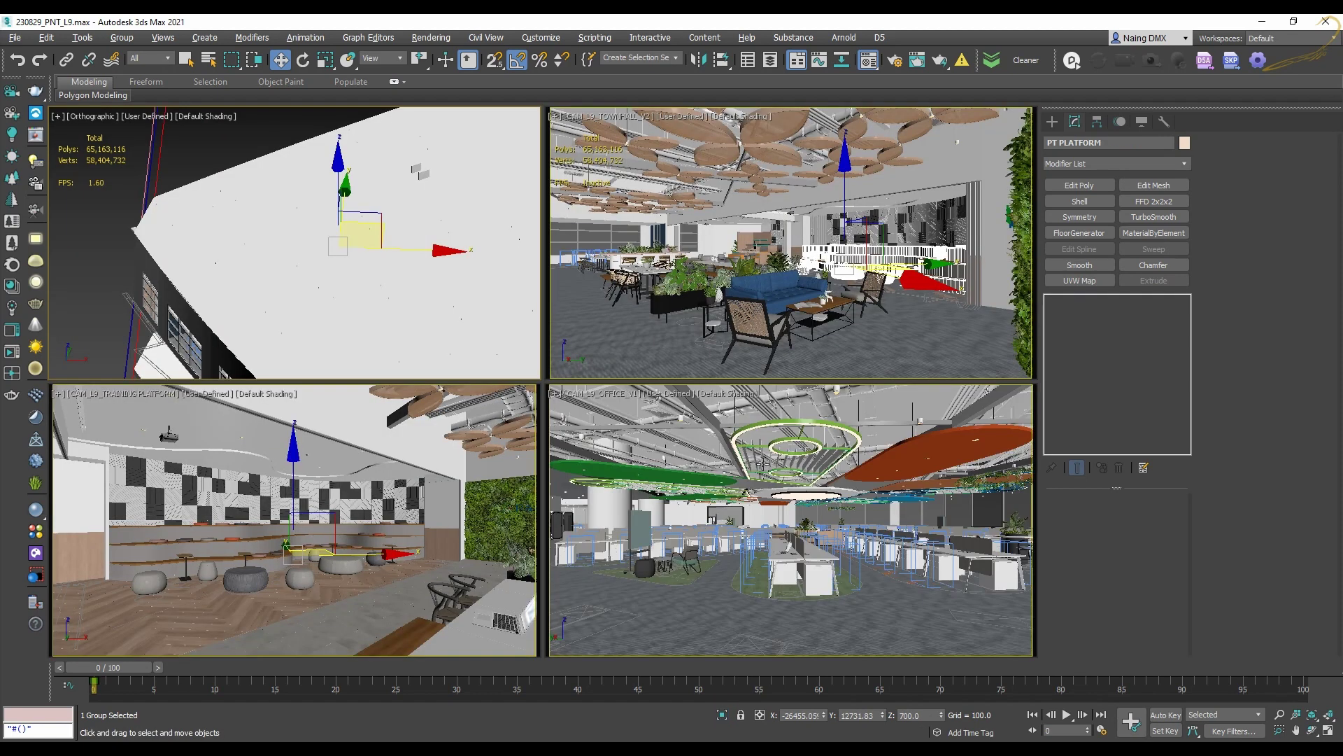
left_click(403, 511)
key("alt+w")
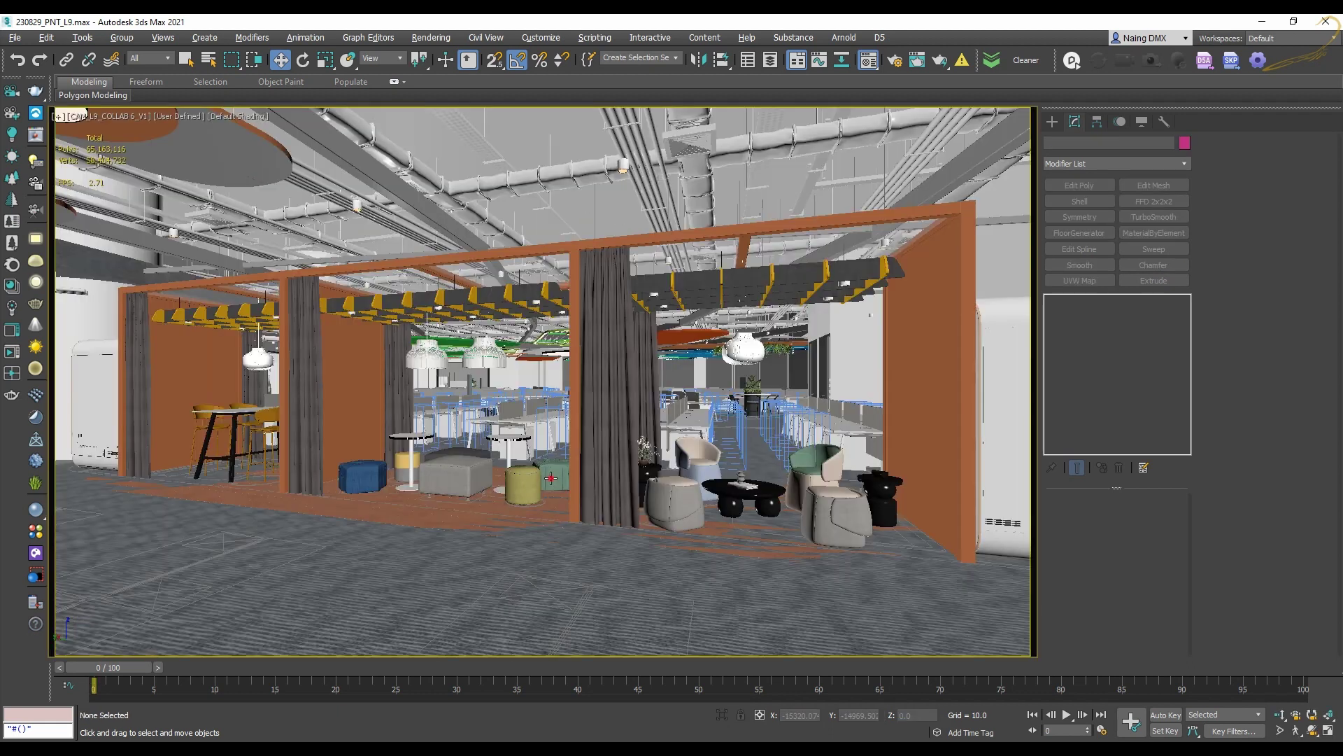
Inspect the green pouf's UVW Map, Noise and TurboSmooth modifiers and convert its group to Editable Poly
left_click(551, 478)
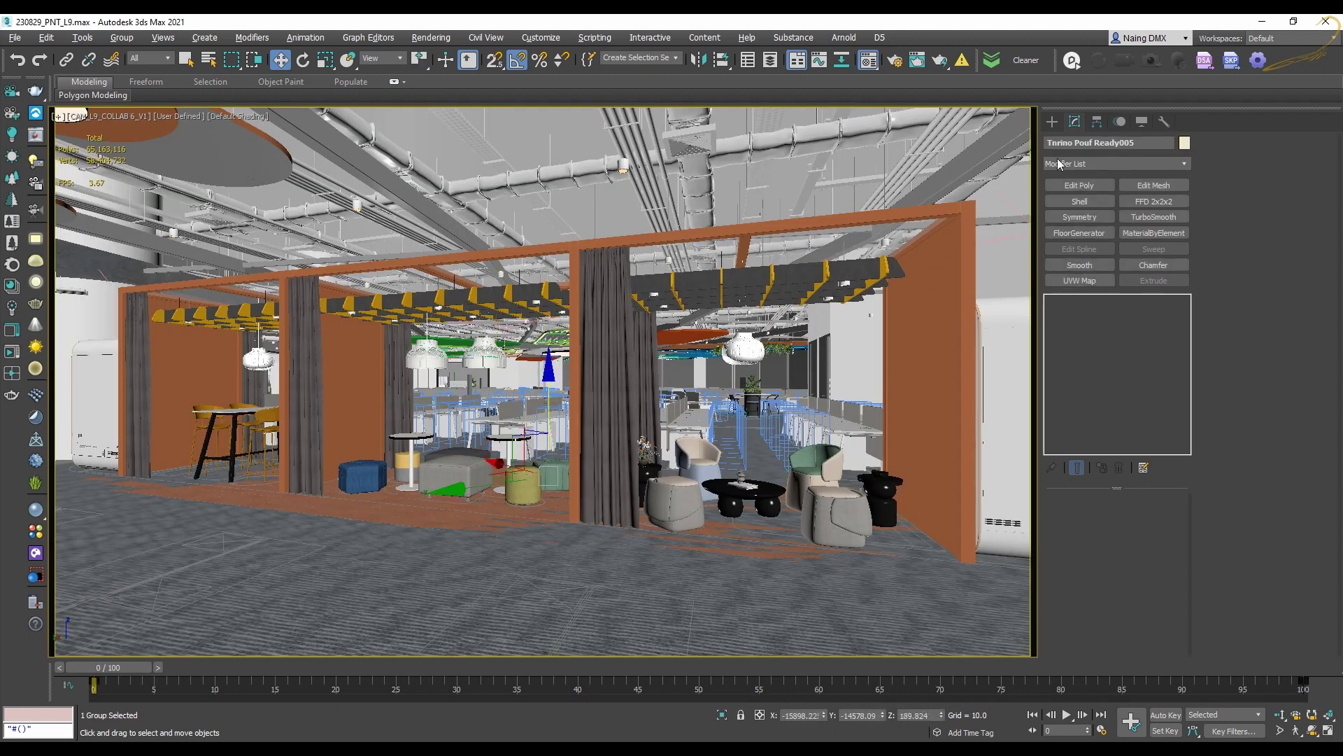
left_click(560, 479)
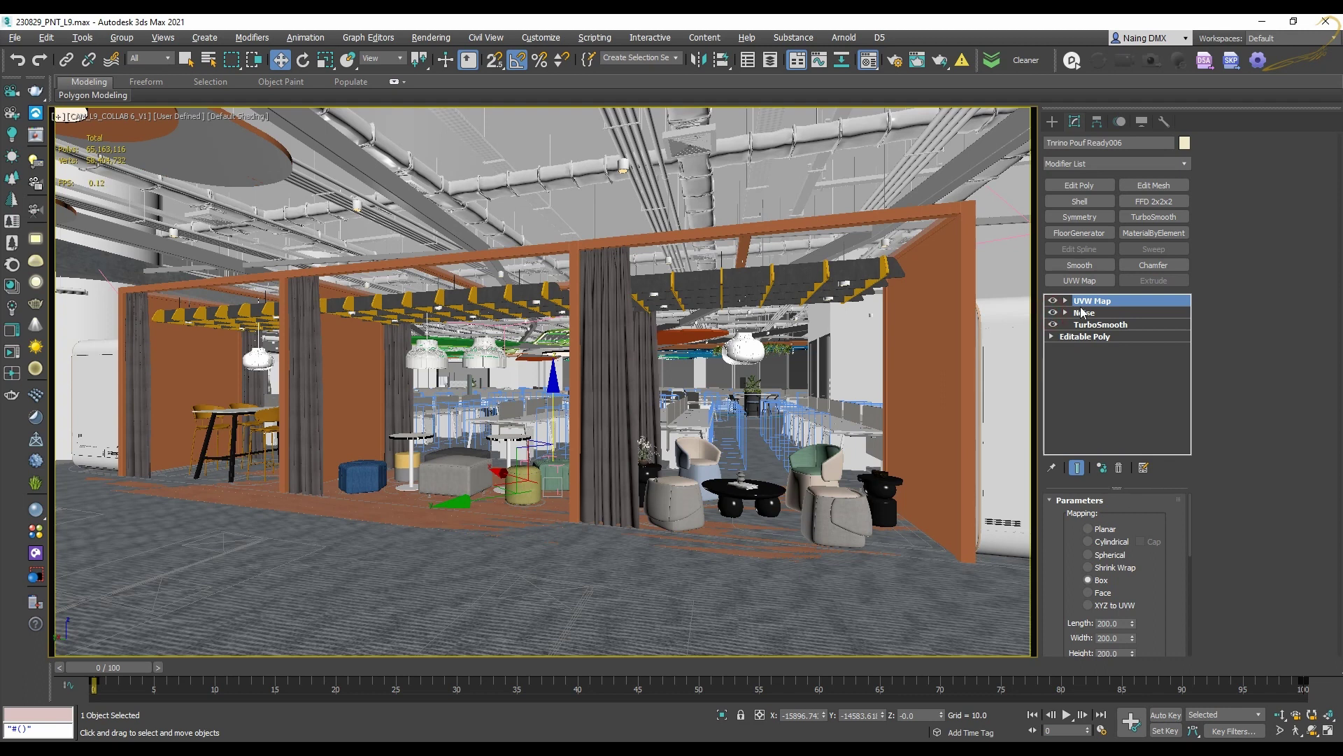
left_click(1088, 325)
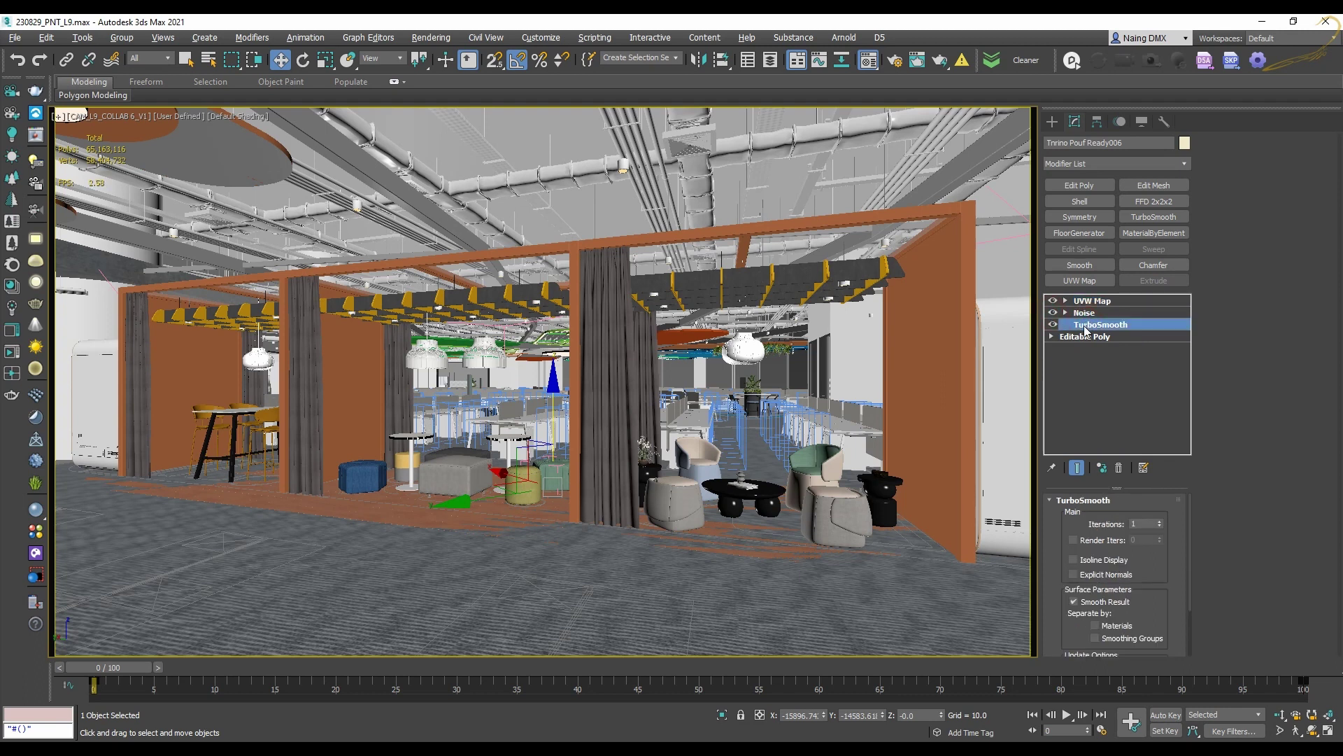
left_click(1091, 300)
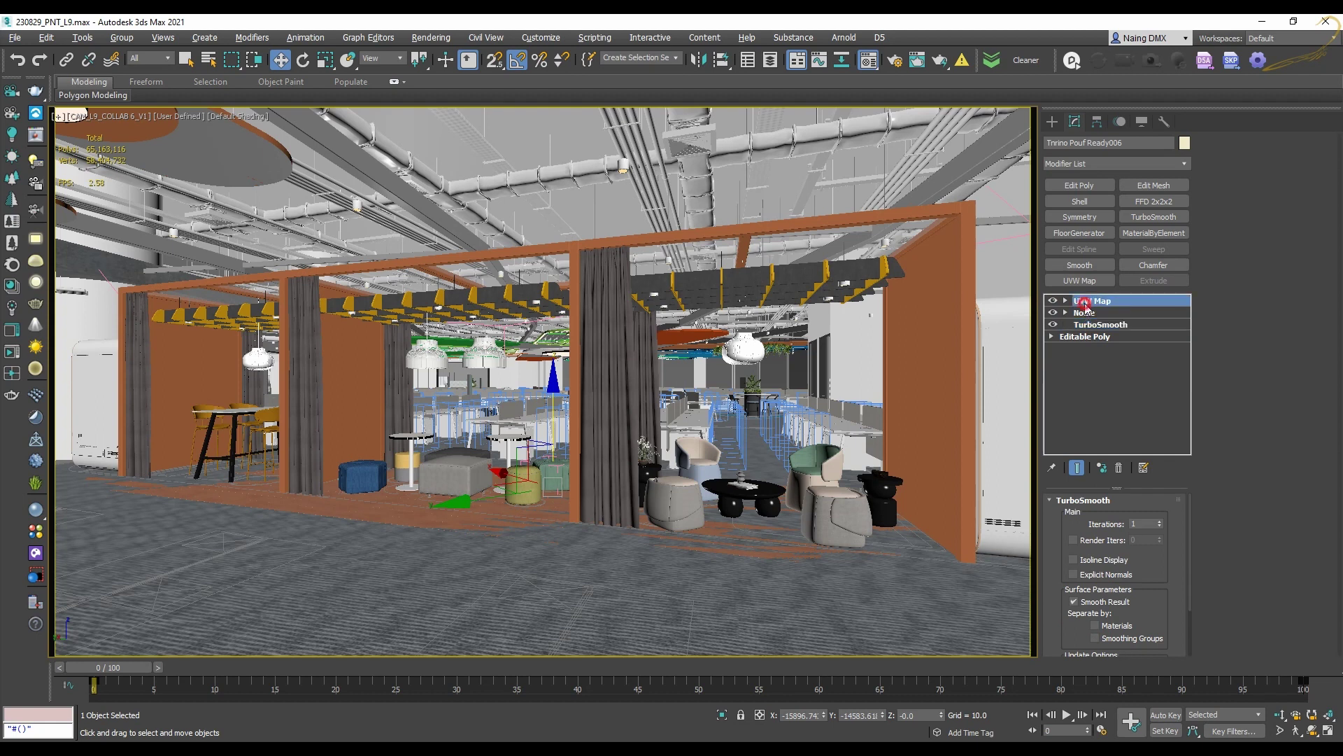
left_click(690, 436)
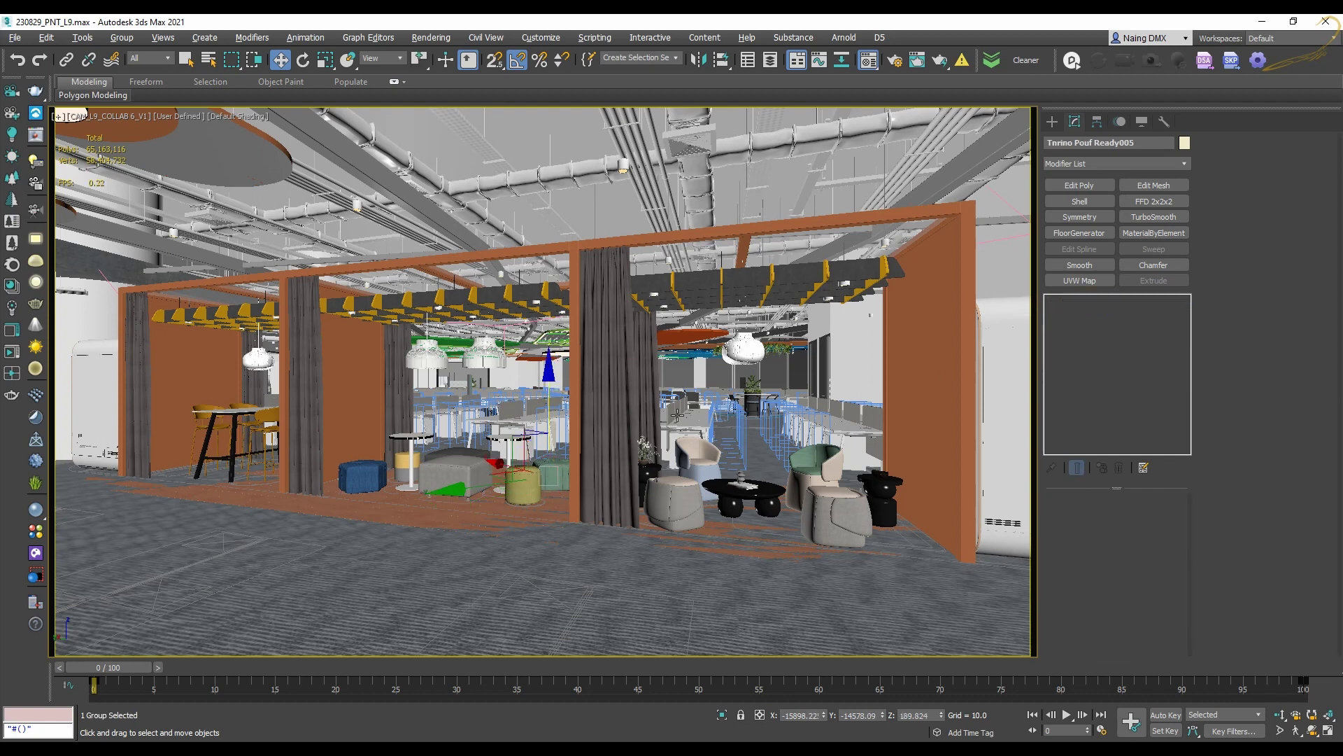
right_click(666, 394)
mouse_move(765, 558)
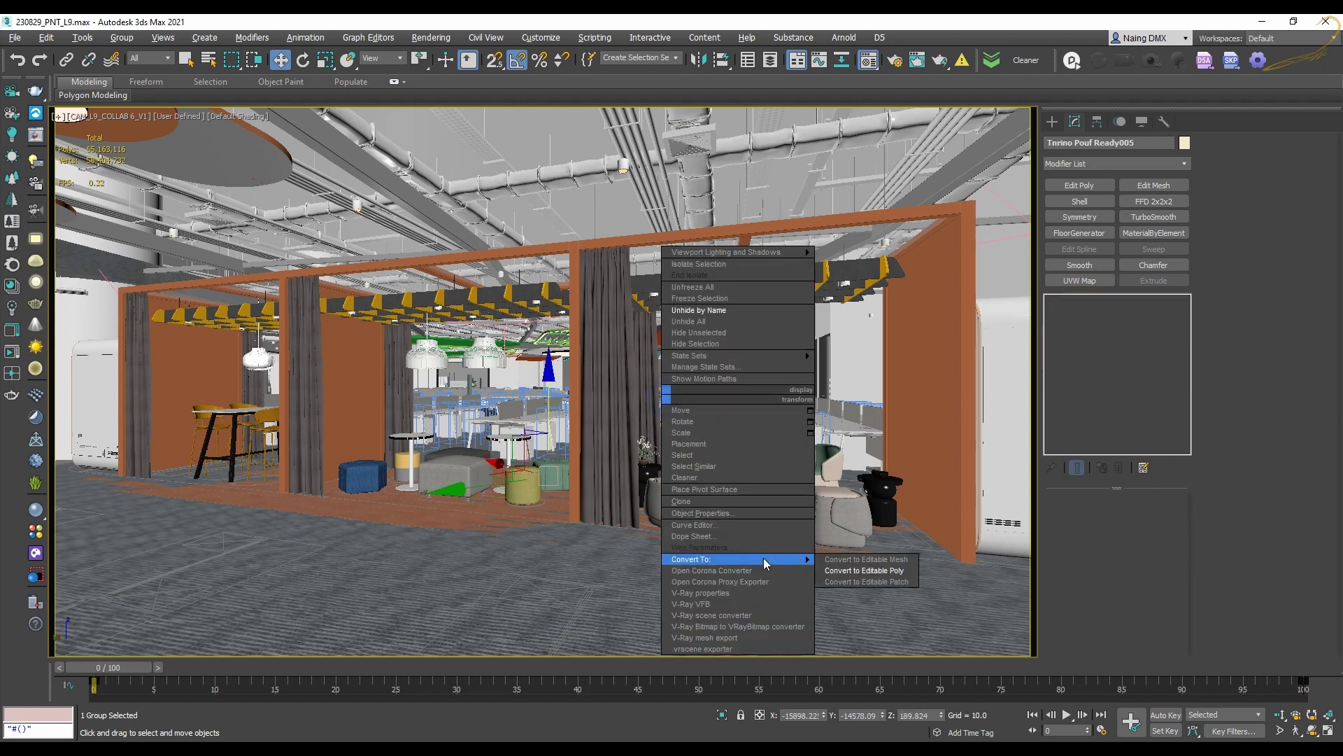
left_click(854, 571)
Try moving the blue pouf group upward in the collaboration area
left_click(358, 479)
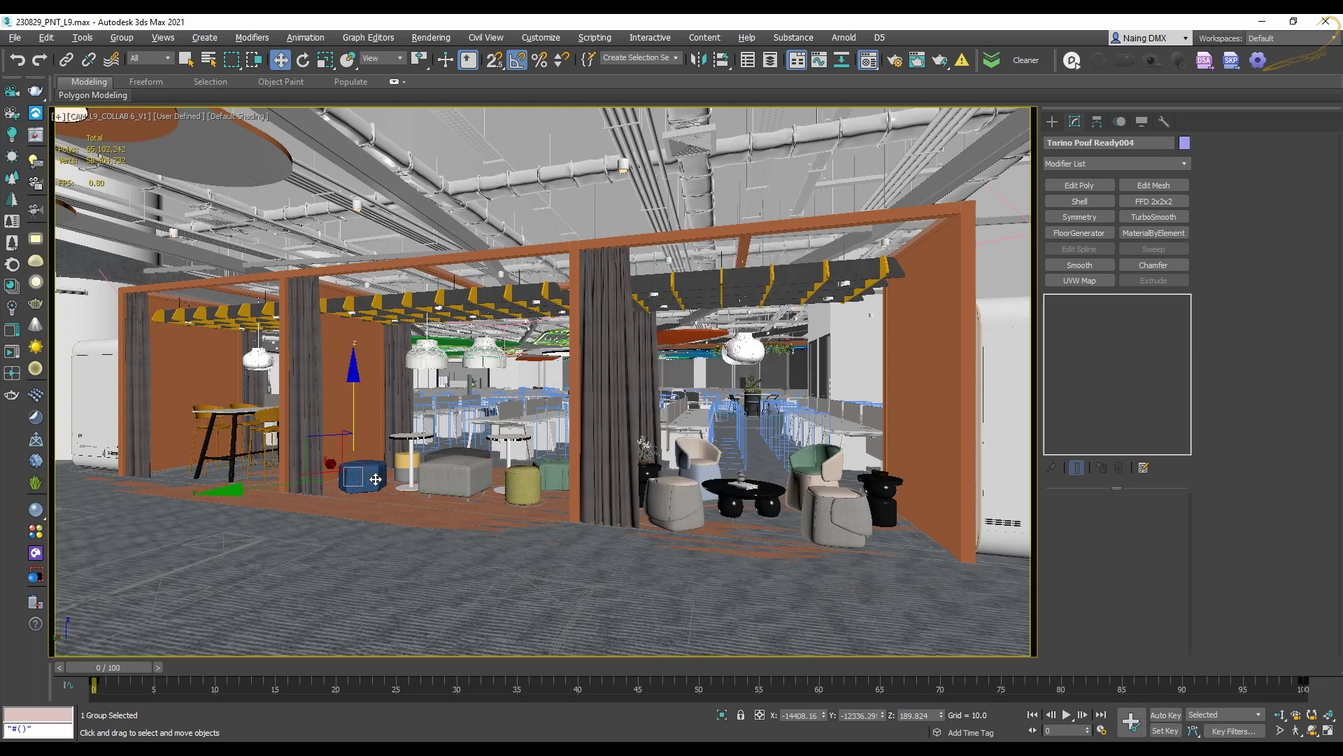
left_click(356, 477)
left_click_drag(357, 405, 355, 369)
right_click(355, 368)
Switch to the rendered images in Photos and bring up D5_Image 10_20230830_011827.png
key("c")
left_click(755, 275)
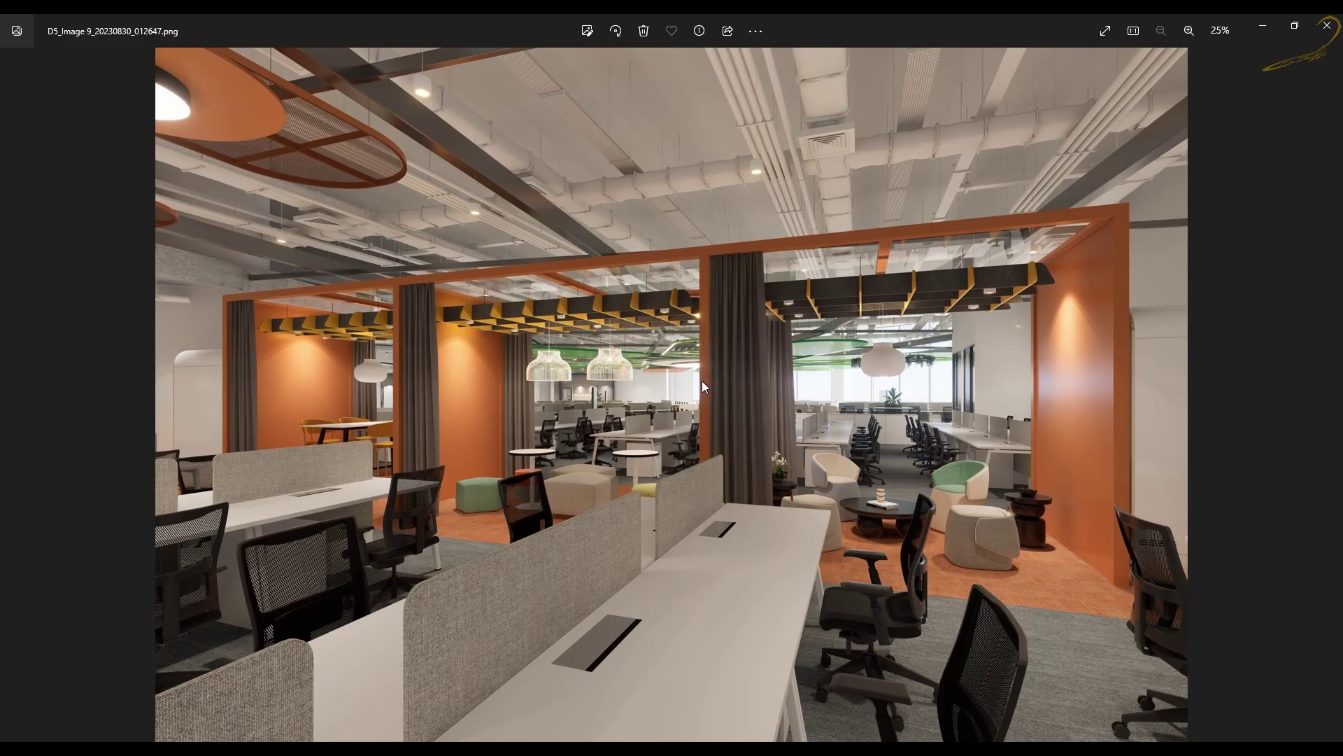
key("Right")
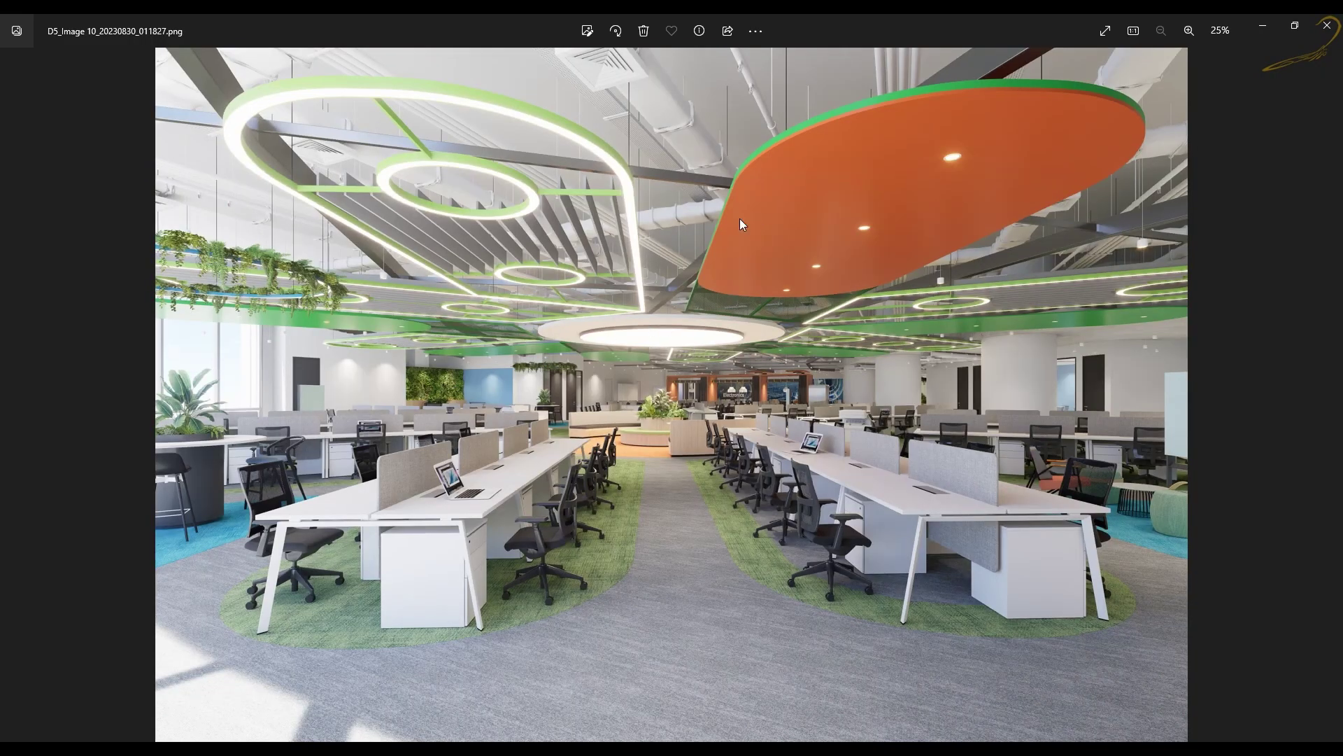
Return to 3ds Max and set the viewport to the CAM_L9_OFFICE_V3 camera, matching the open office render
key("alt+Tab")
key("c")
double_click(665, 354)
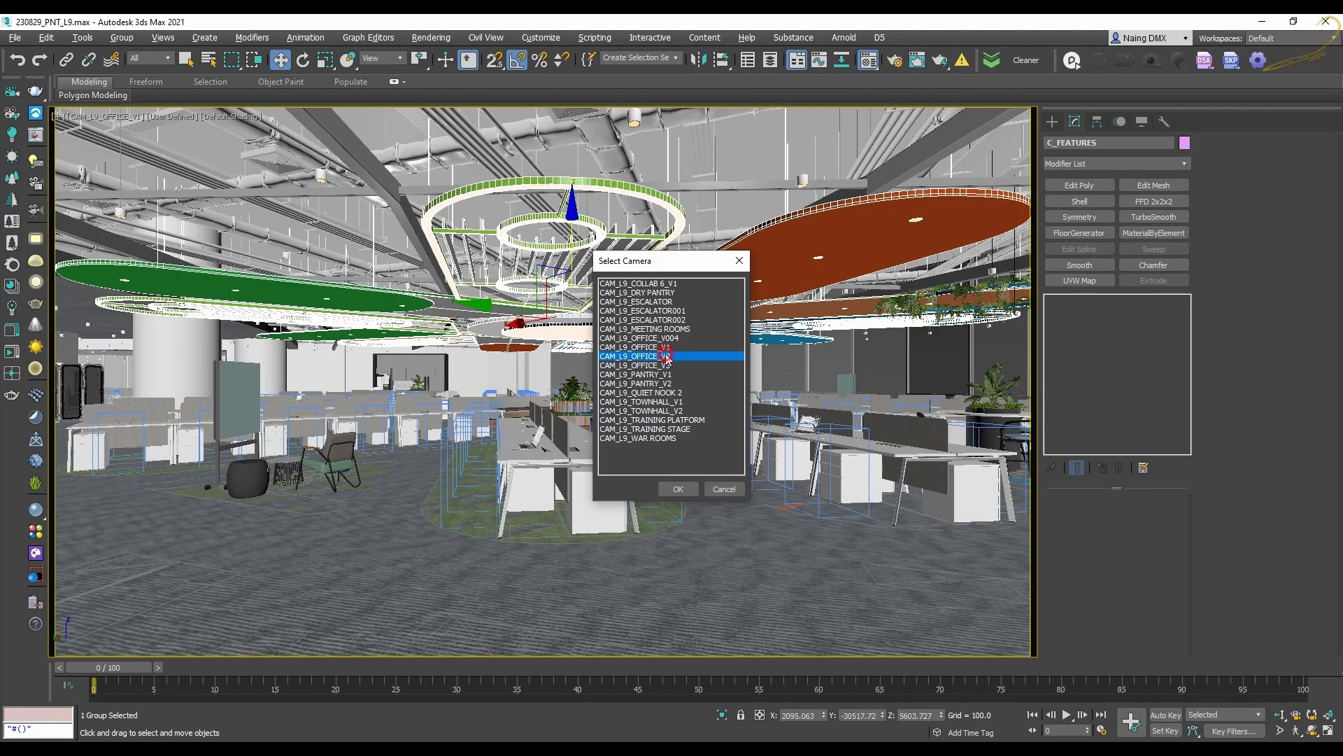
key("alt+Tab")
key("alt+Tab")
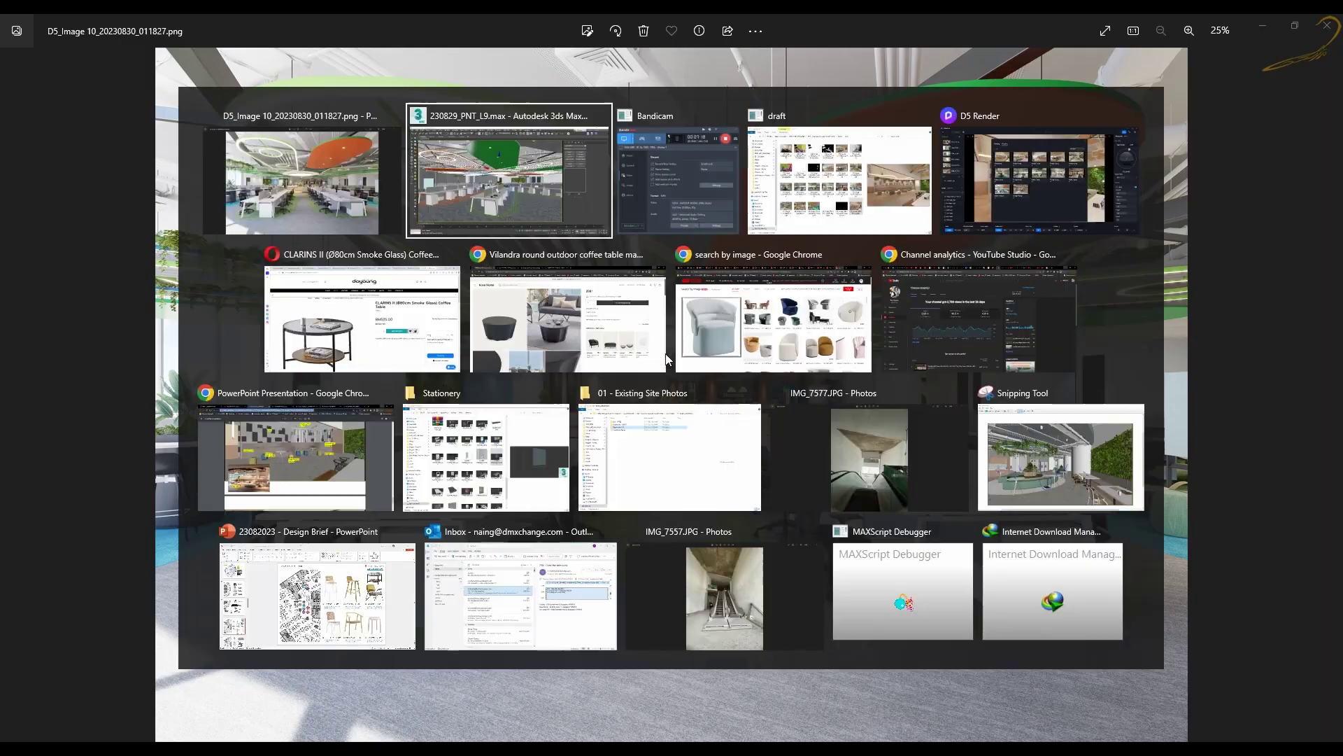
key("c")
double_click(666, 365)
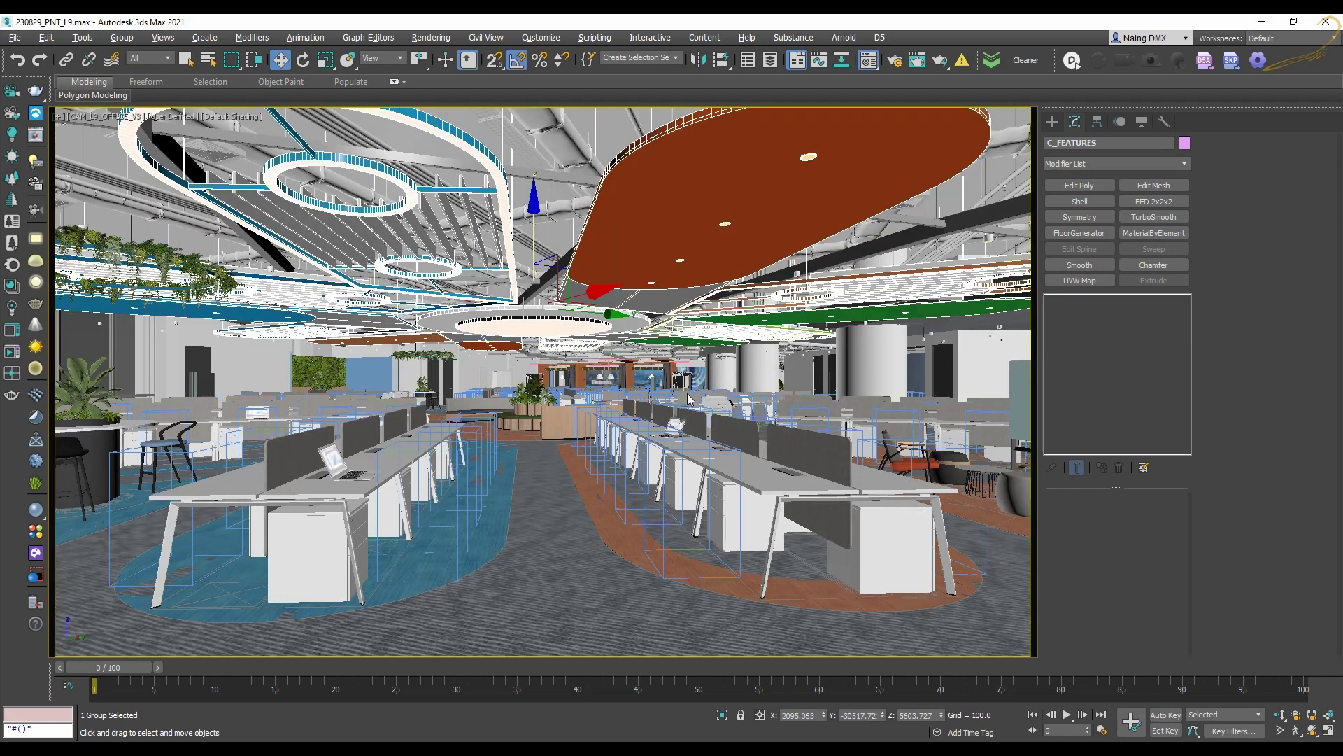
Compare the ceiling feature and carpet colours in the D5 office render with those in the 3ds Max camera view
key("alt+Tab")
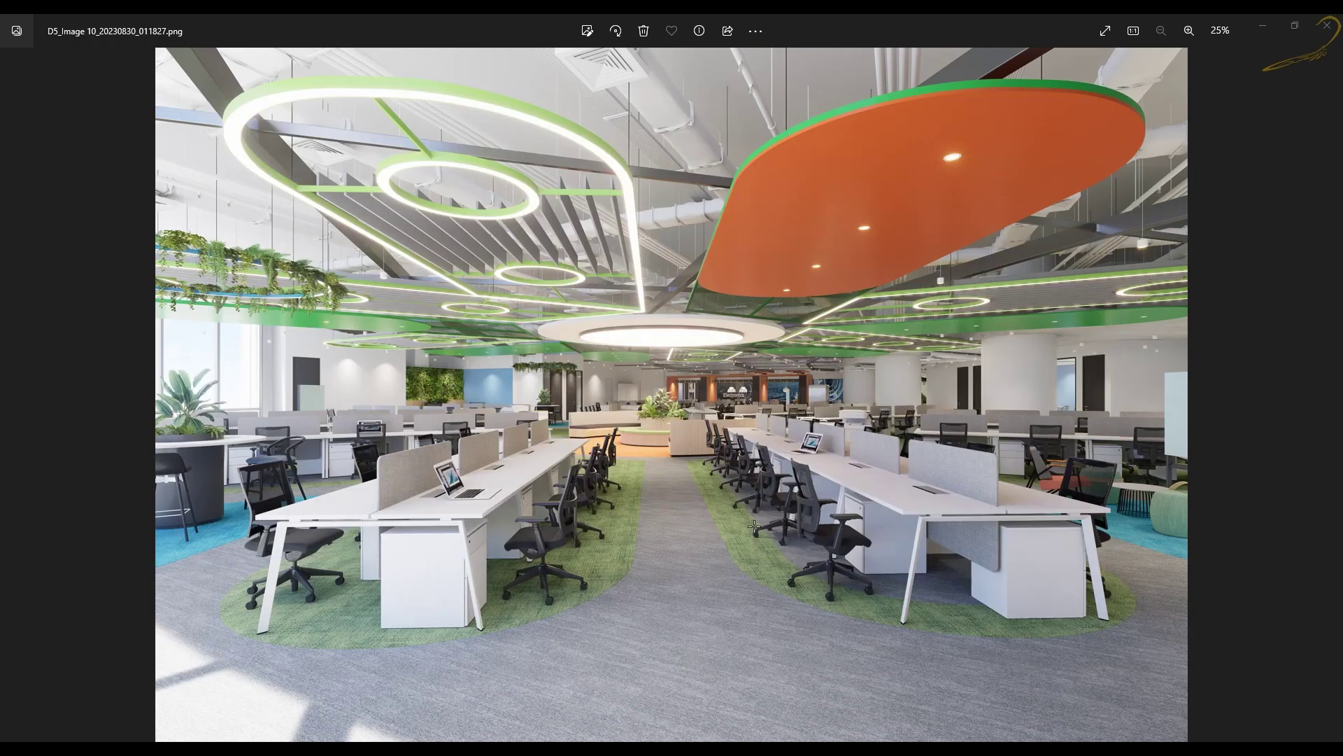
key("alt+Tab")
key("alt+Tab")
key("alt+Tab")
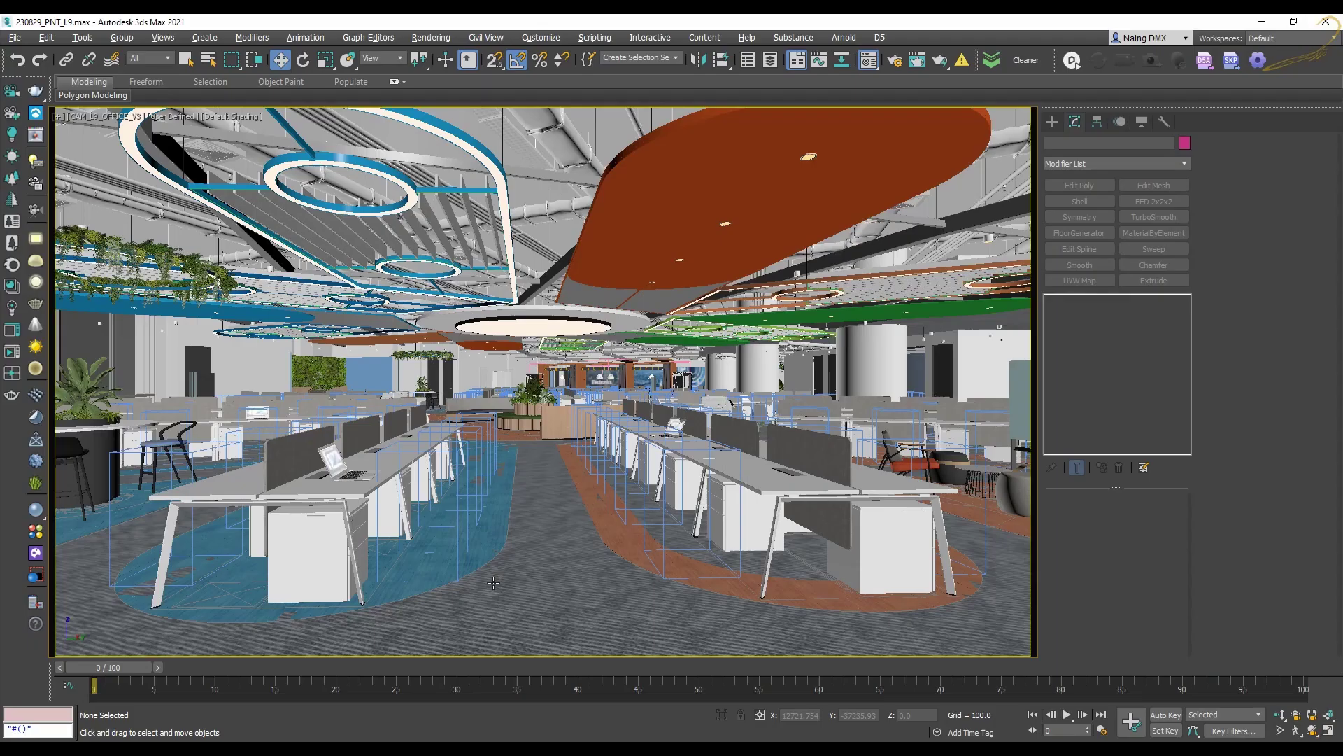
key("alt+Tab")
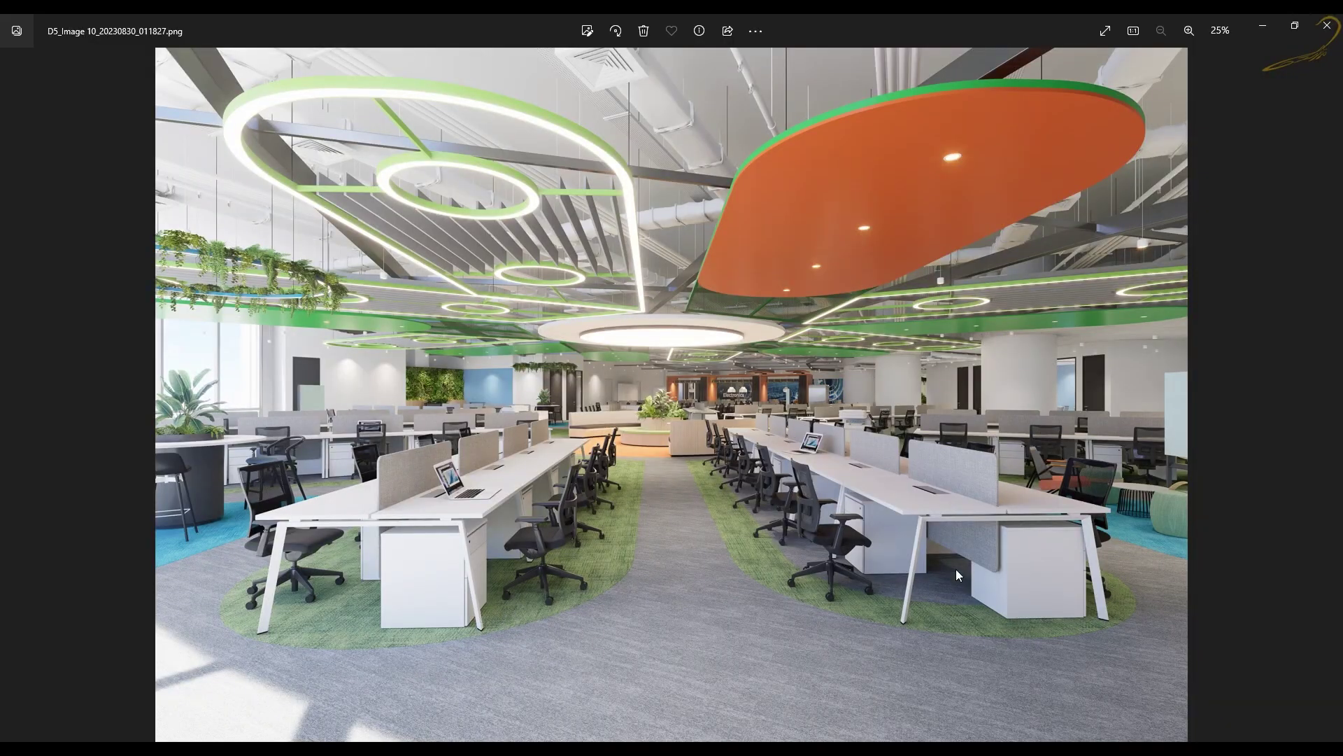
key("alt+Tab")
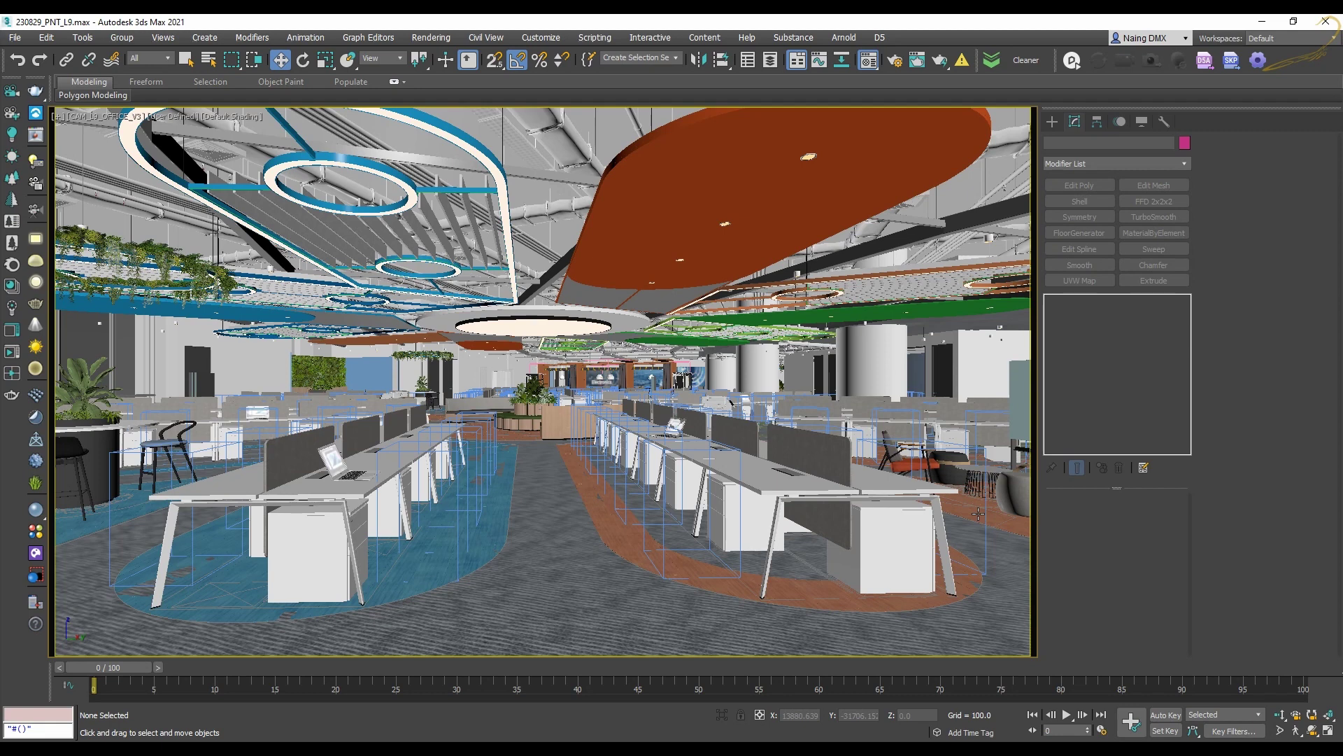
key("alt+Tab")
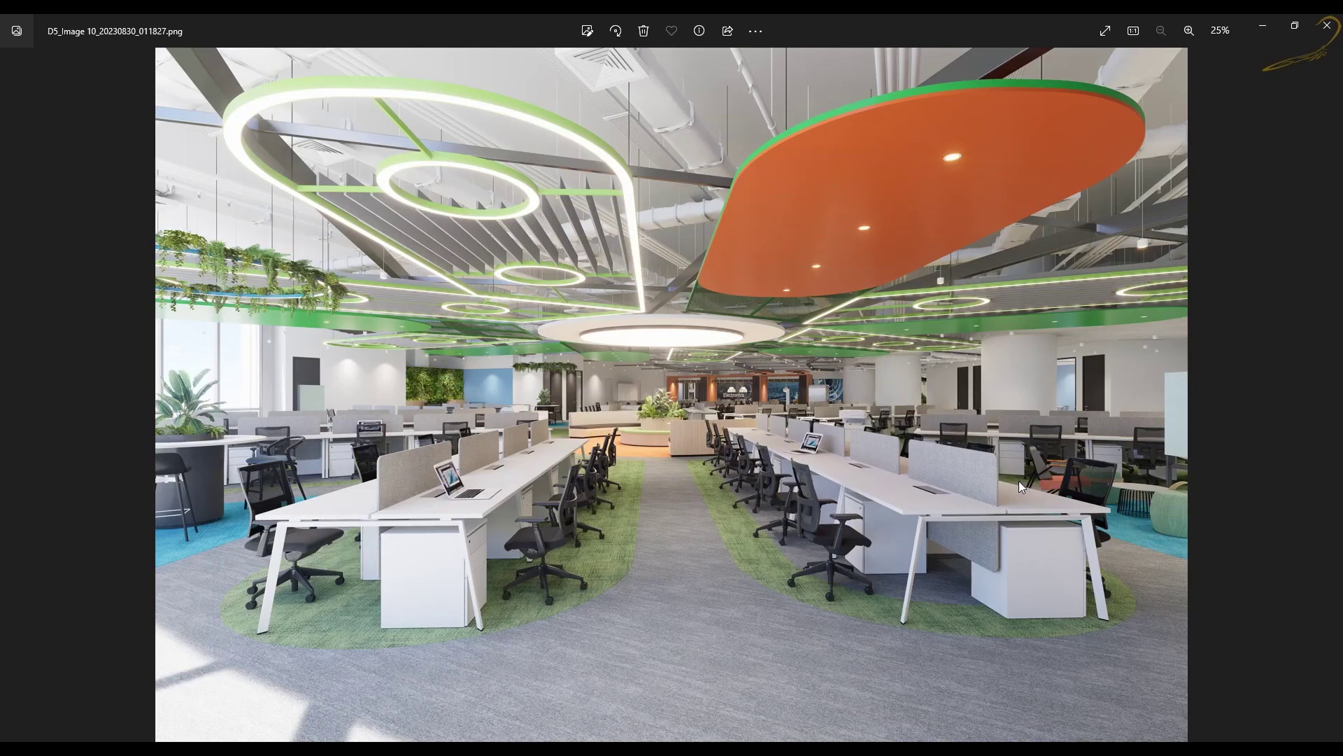
key("alt+Tab")
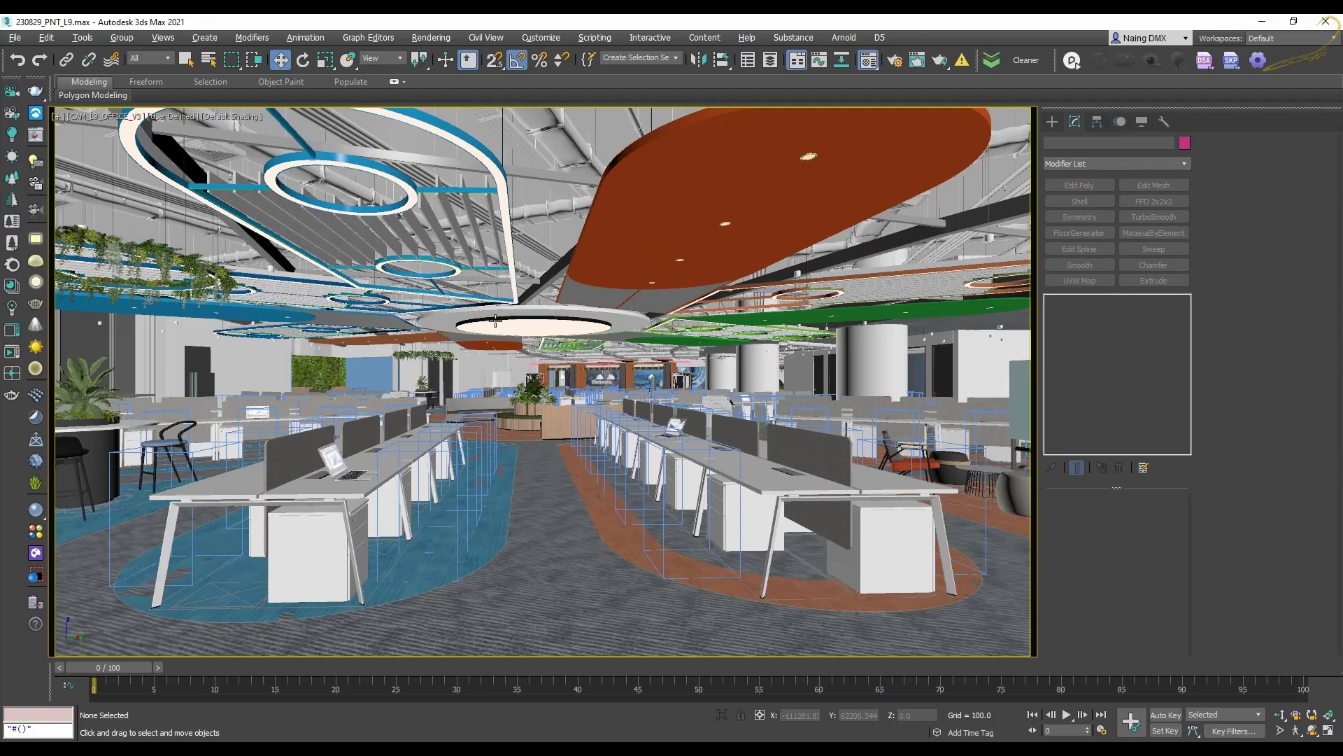
Isolate the C_FEATURES ceiling group and frame it in the top view
left_click(709, 230)
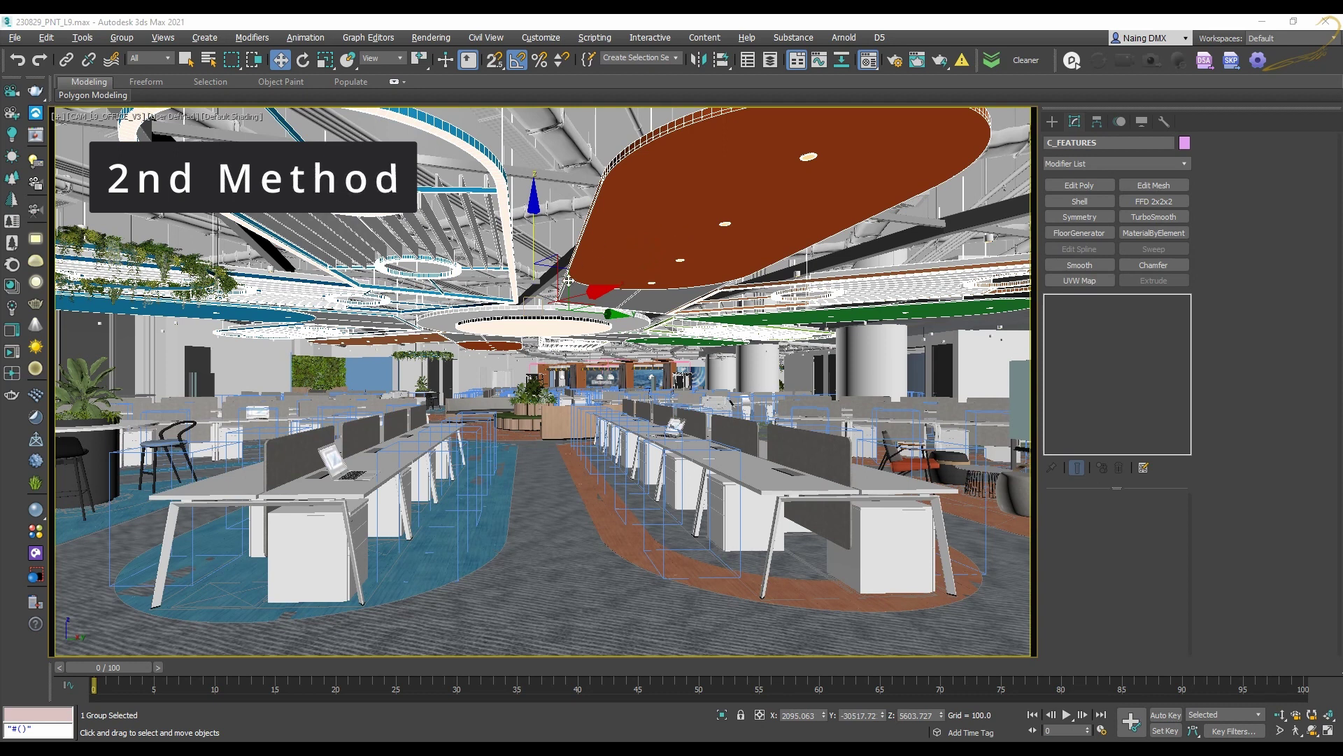
left_click(723, 714)
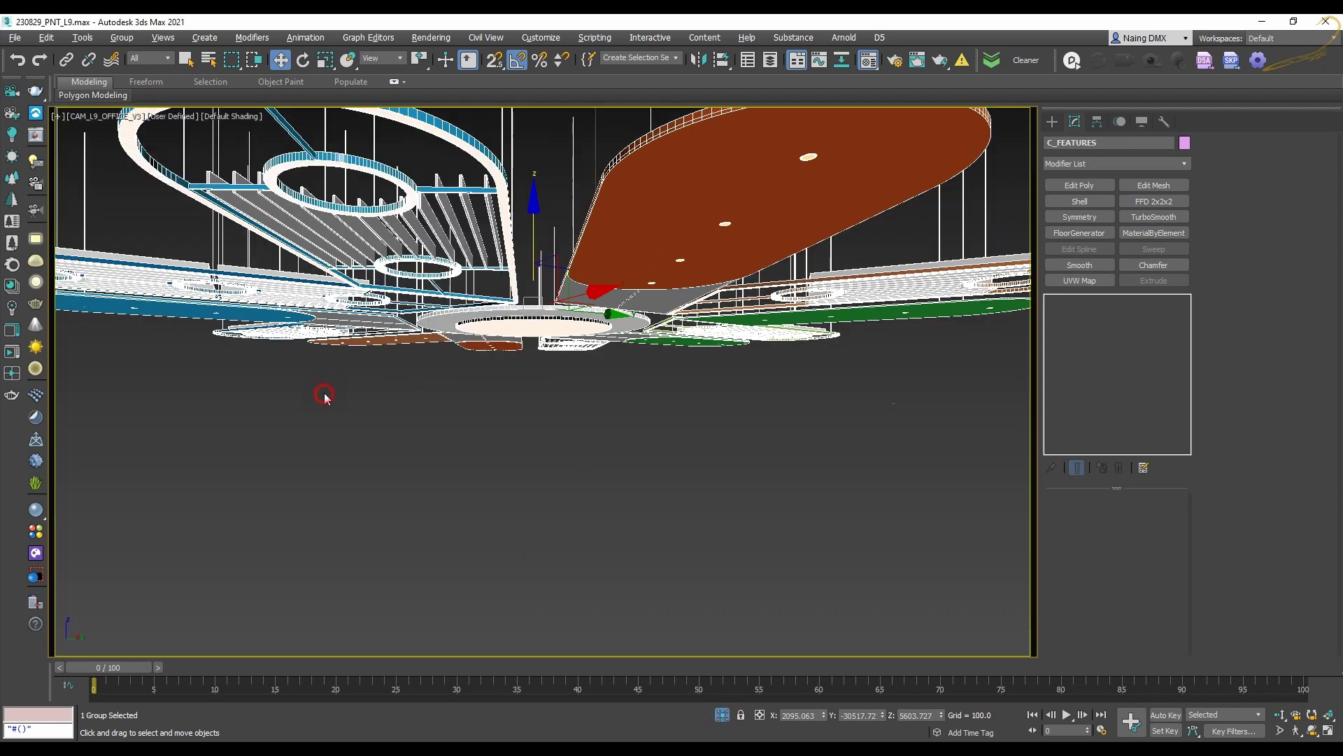
key("alt+w")
right_click(322, 324)
key("alt+w")
key("t")
key("z")
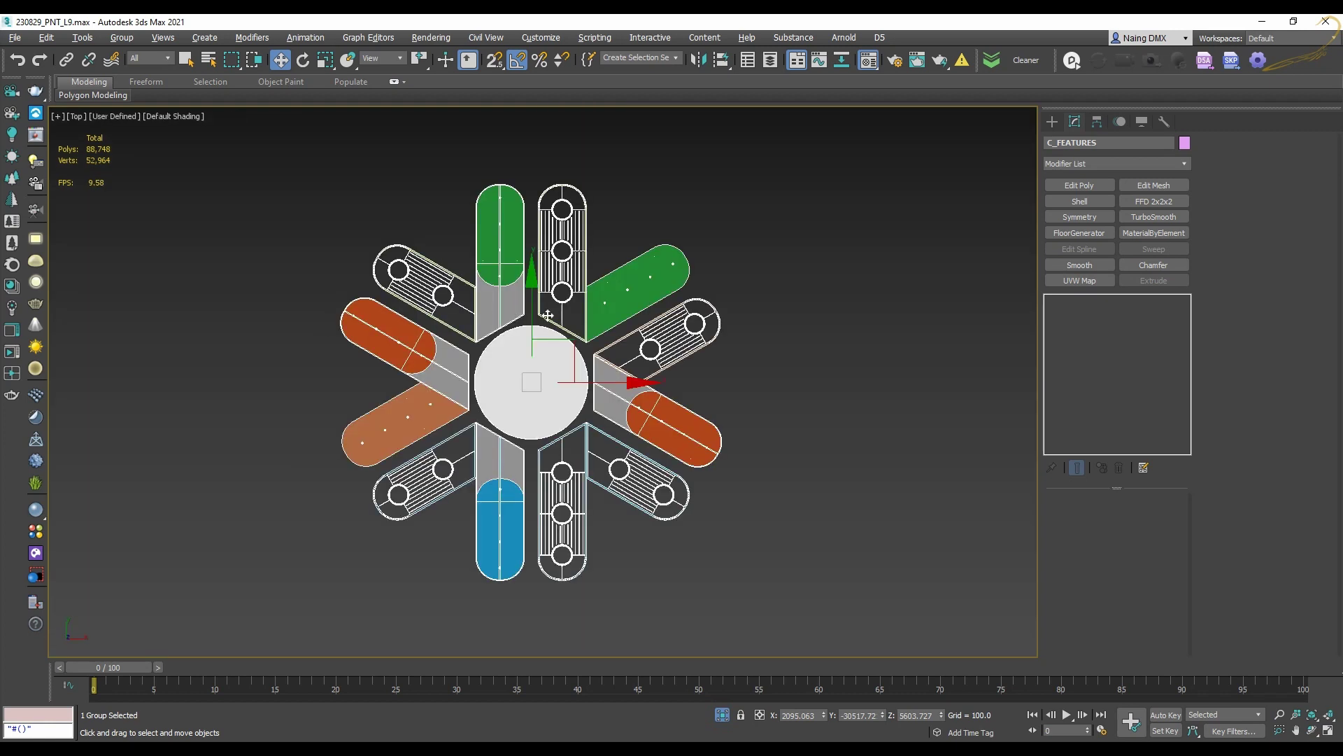
left_click(602, 280)
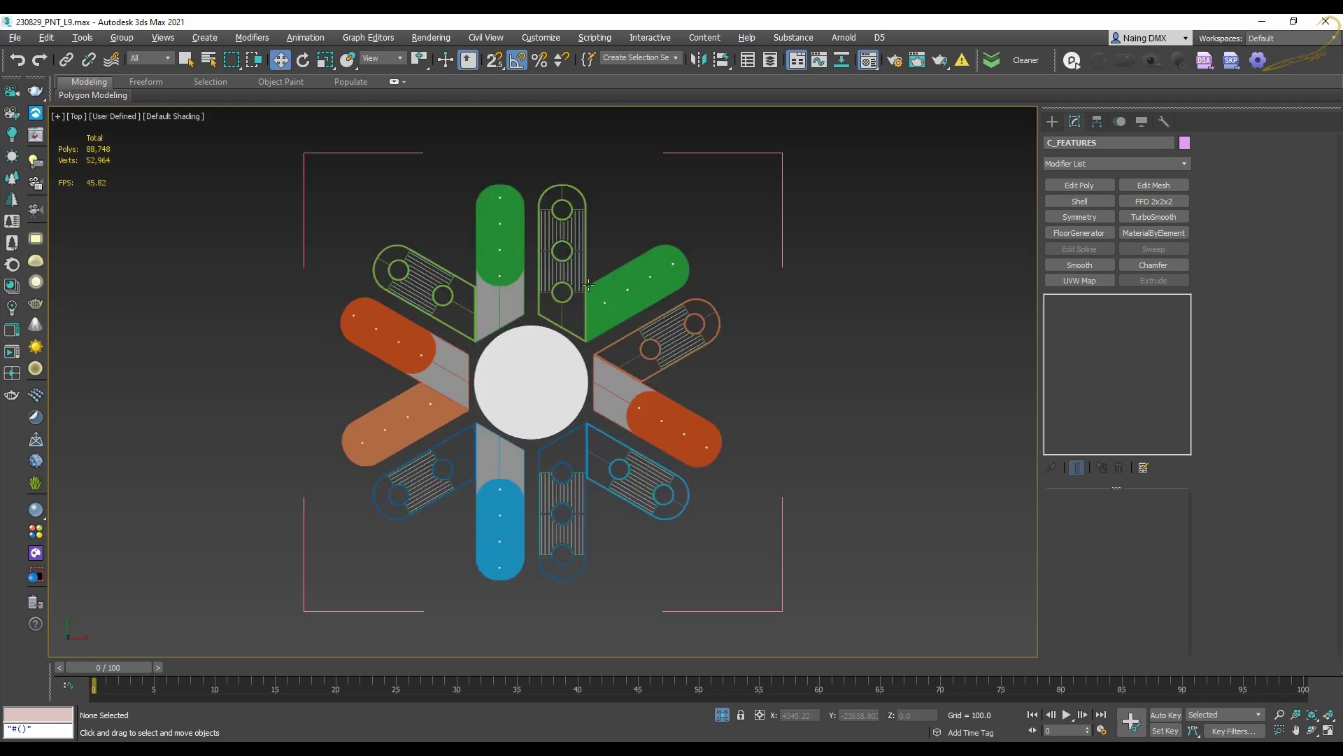
Select the solid green ceiling panel in the perspective view and examine its modifier stack
key("p")
key("z")
middle_click_drag(720, 366, 629, 347, "alt")
left_click(665, 282)
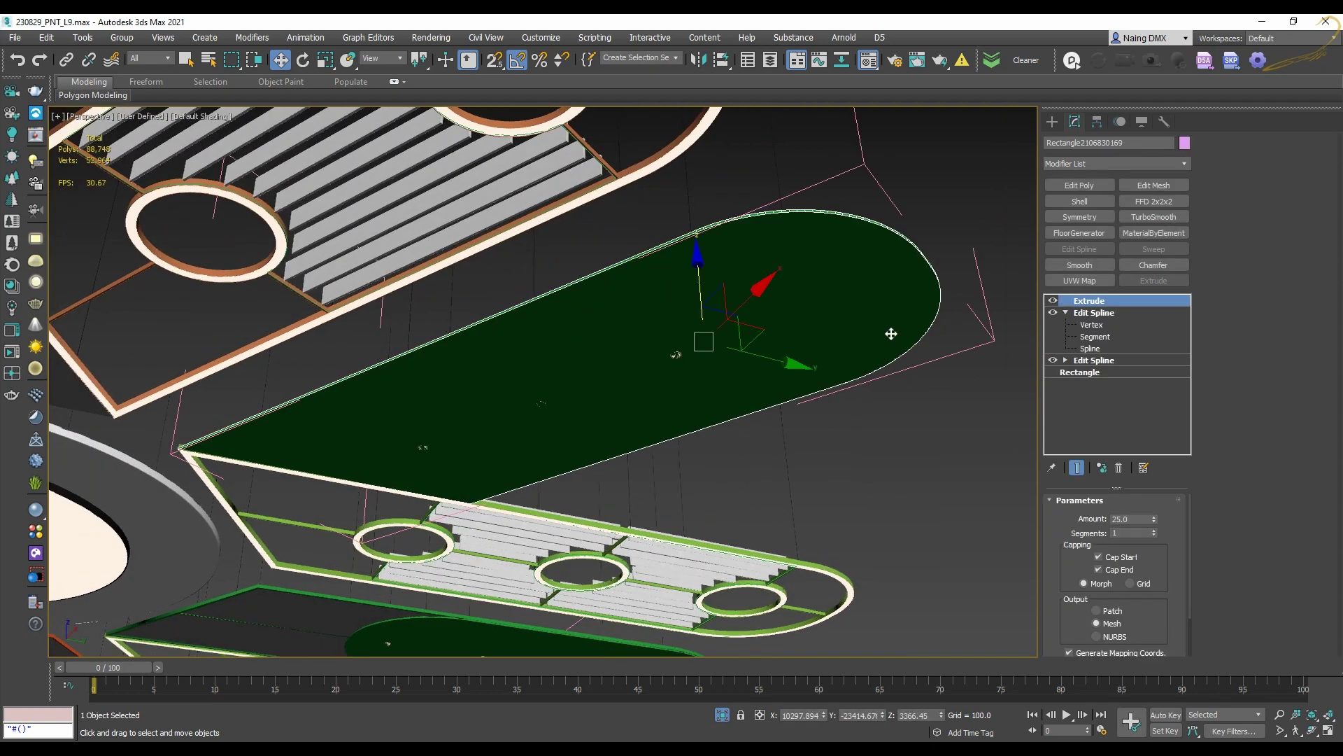
middle_click_drag(892, 334, 870, 337, "alt")
mouse_move(757, 341)
middle_mouse_down("alt")
mouse_move(744, 339)
mouse_move(778, 344)
middle_mouse_up("alt")
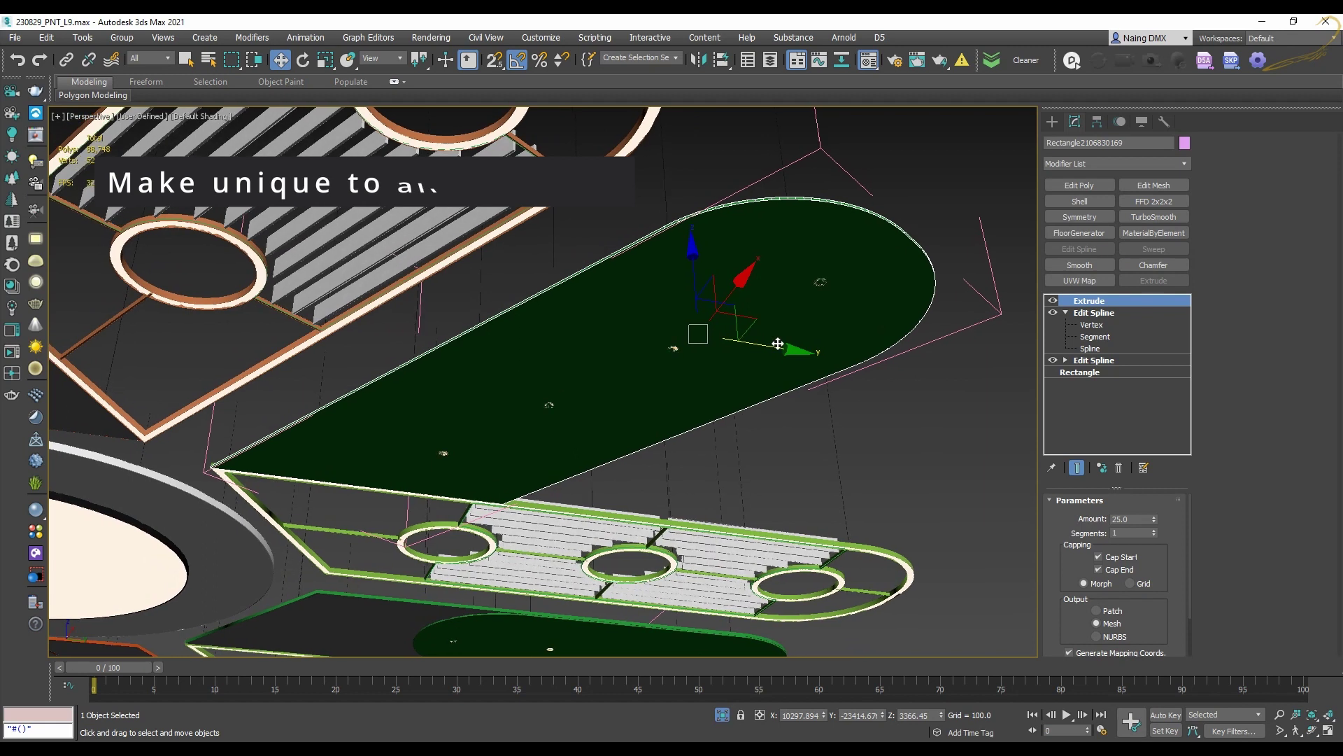
middle_click_drag(905, 379, 911, 363)
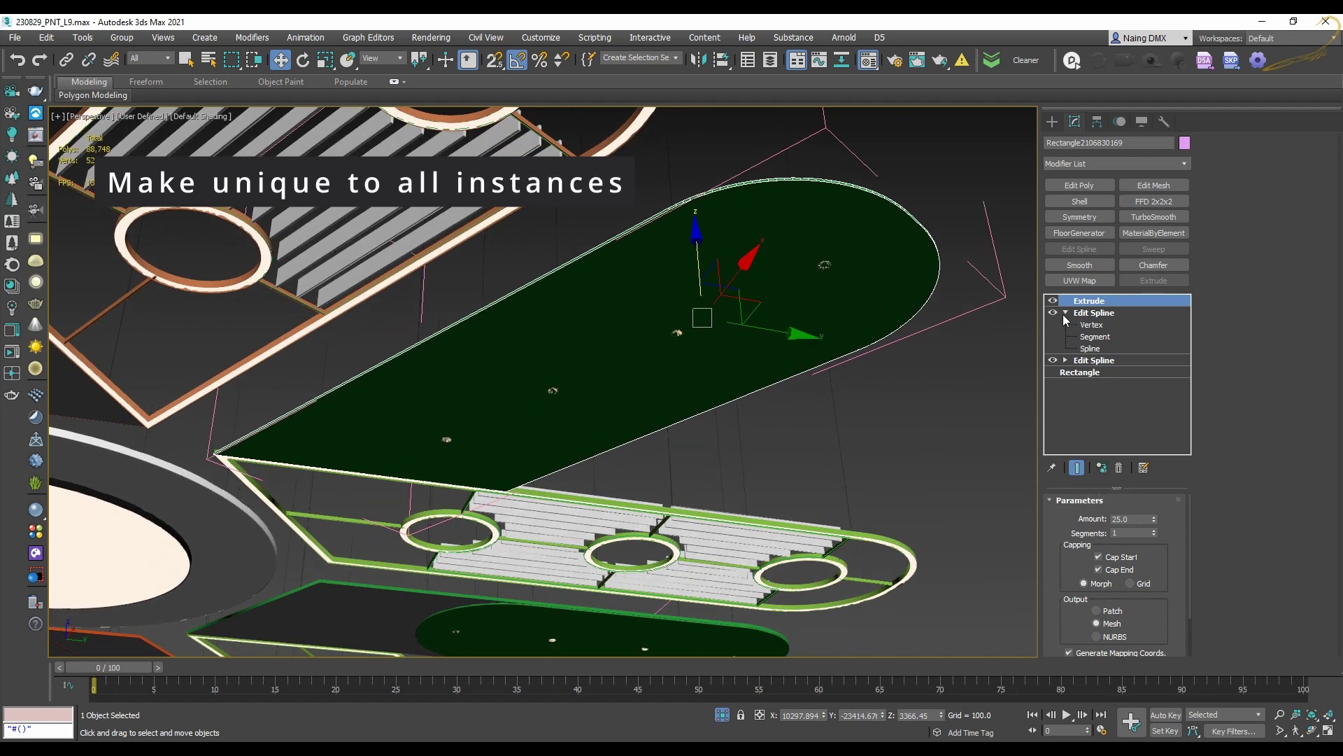
middle_click_drag(805, 430, 788, 375)
scroll(809, 372, "down", 3)
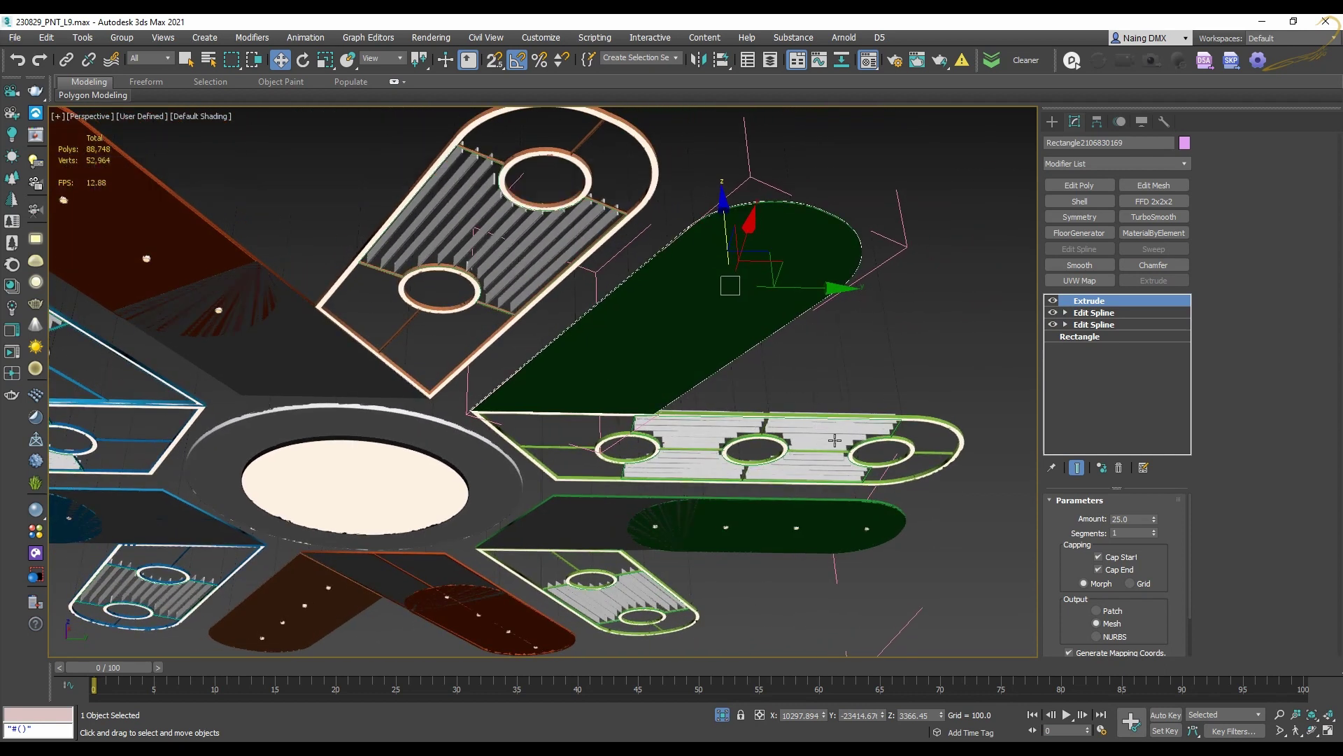
Save the selected C_FEATURES group as a separate backup file named C_FEATURES 1 in the merge folder
key("alt+g")
key("c")
middle_click_drag(640, 393, 688, 383)
key("alt+g")
key("c")
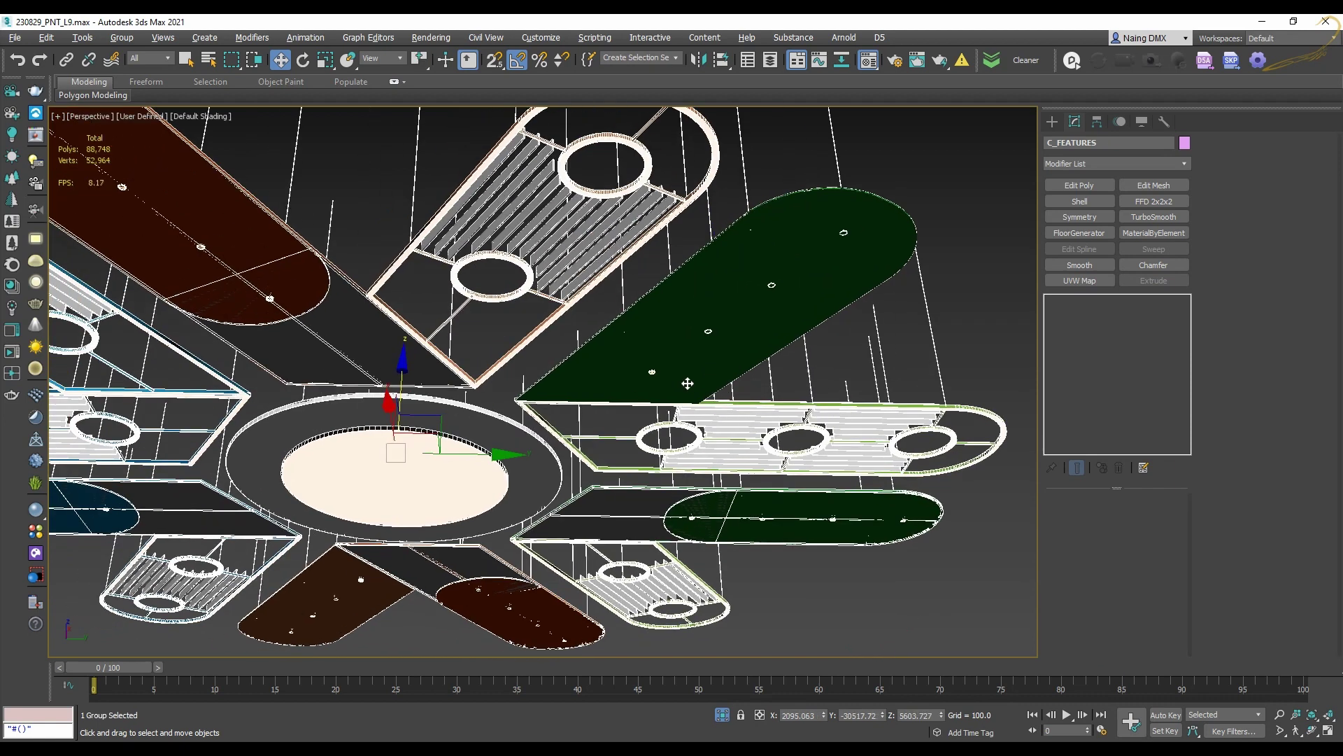
middle_click_drag(301, 265, 330, 264)
left_click(15, 37)
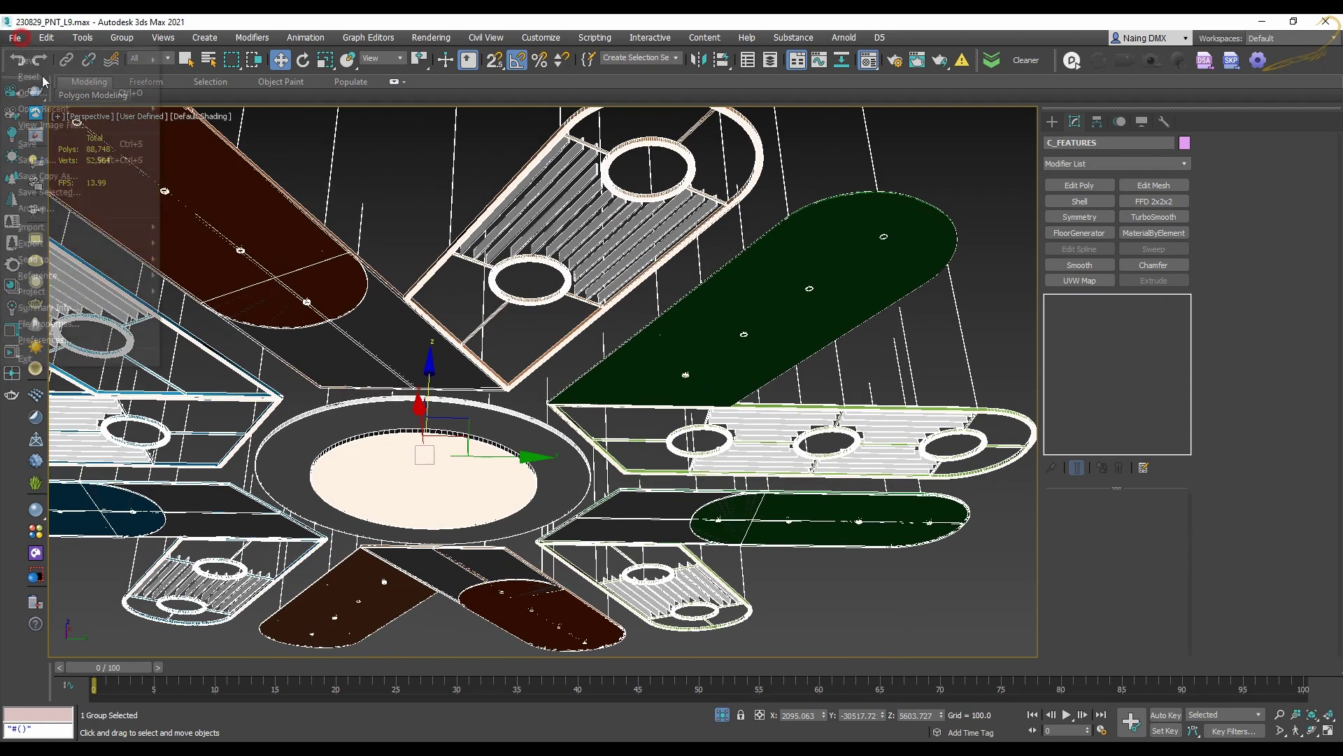
left_click(49, 192)
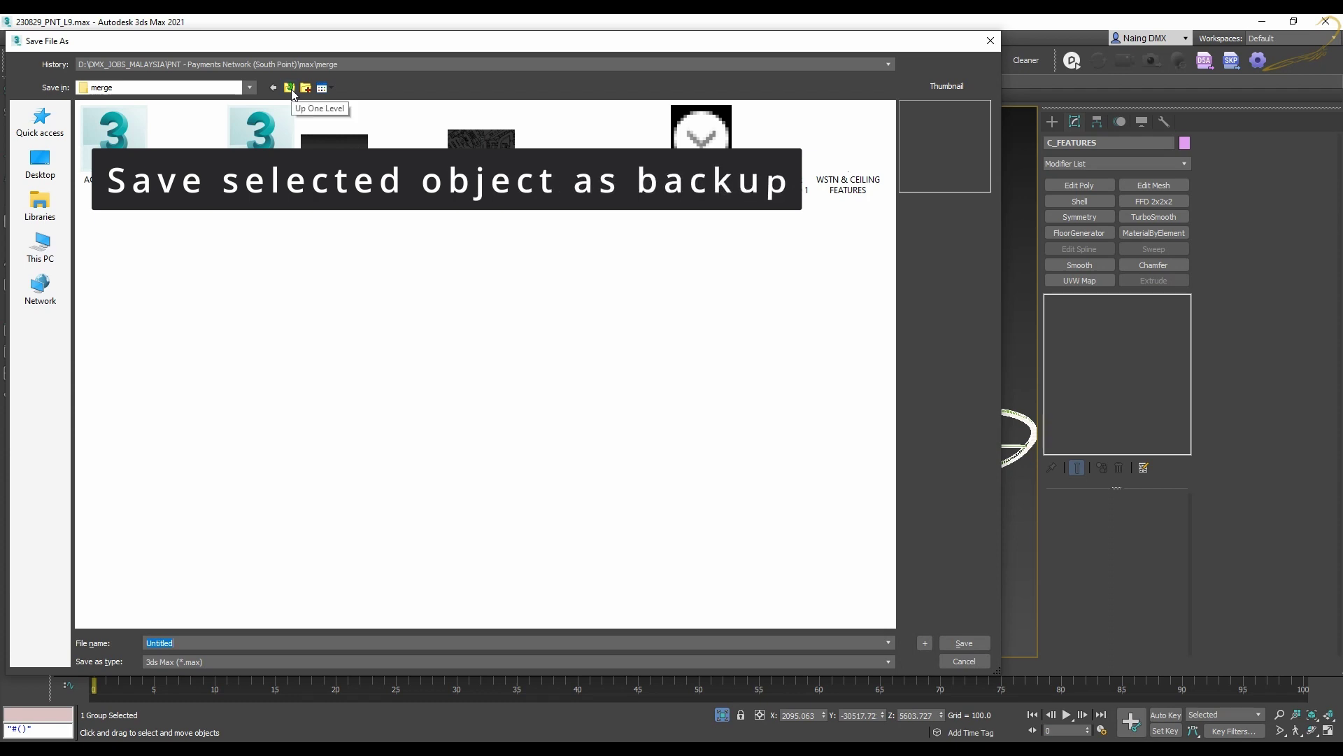
type("C")
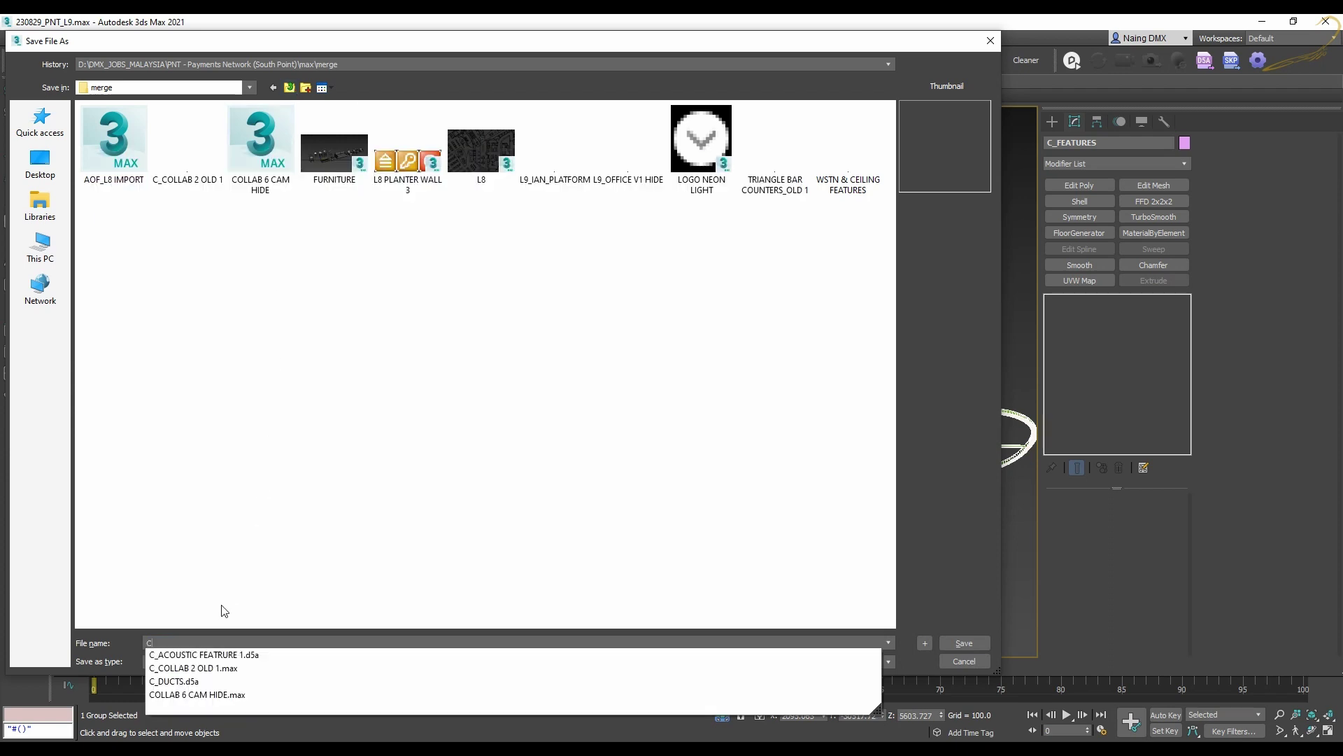
type("_FEATURES 1")
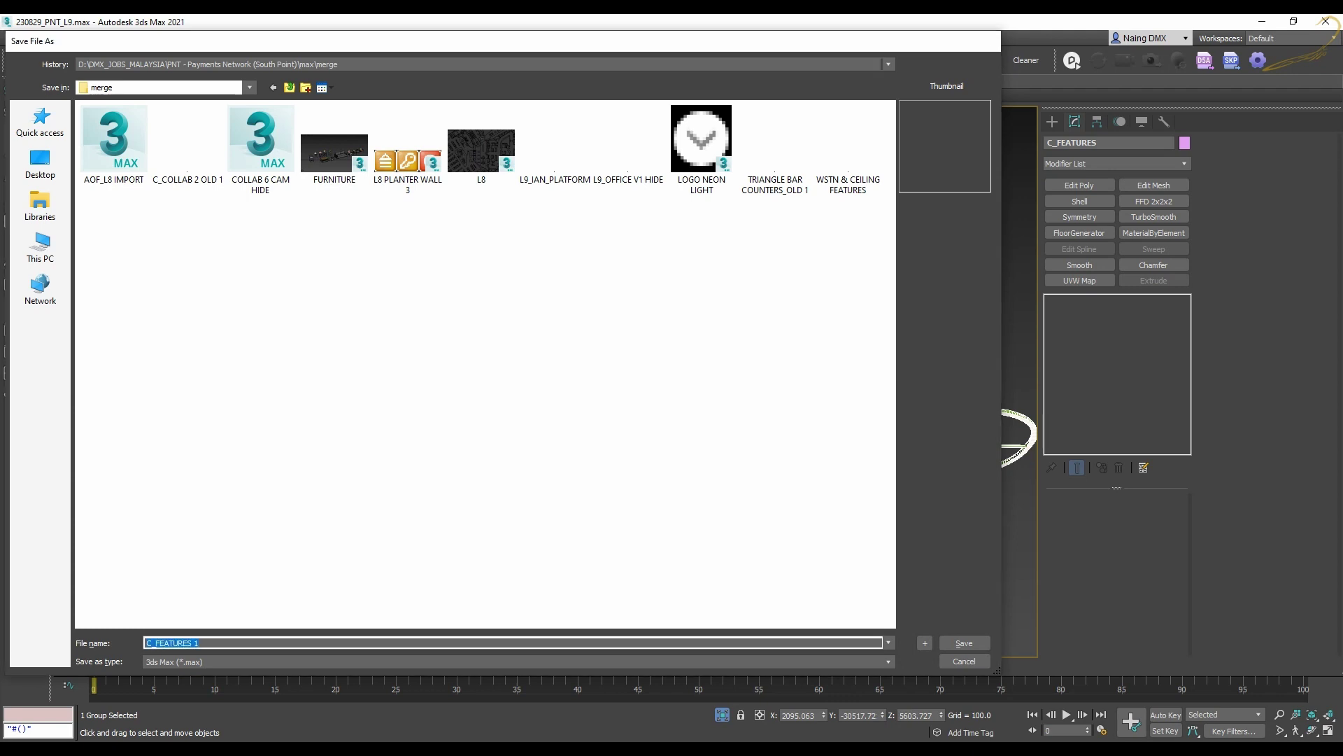
key("Return")
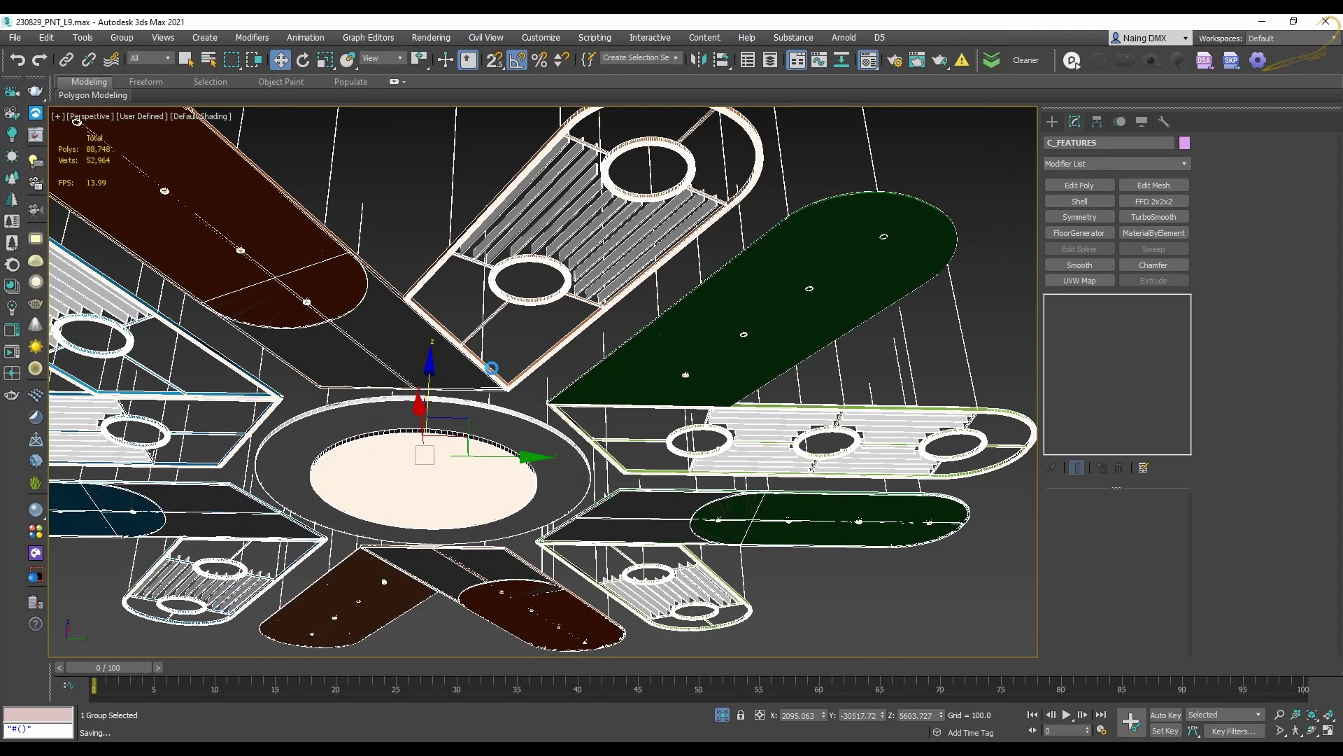
Open the orange slatted feature group C_FEATURE B-S004 and make its outer frame unique
left_click(539, 357)
left_click(539, 361)
scroll(537, 348, "up", 5)
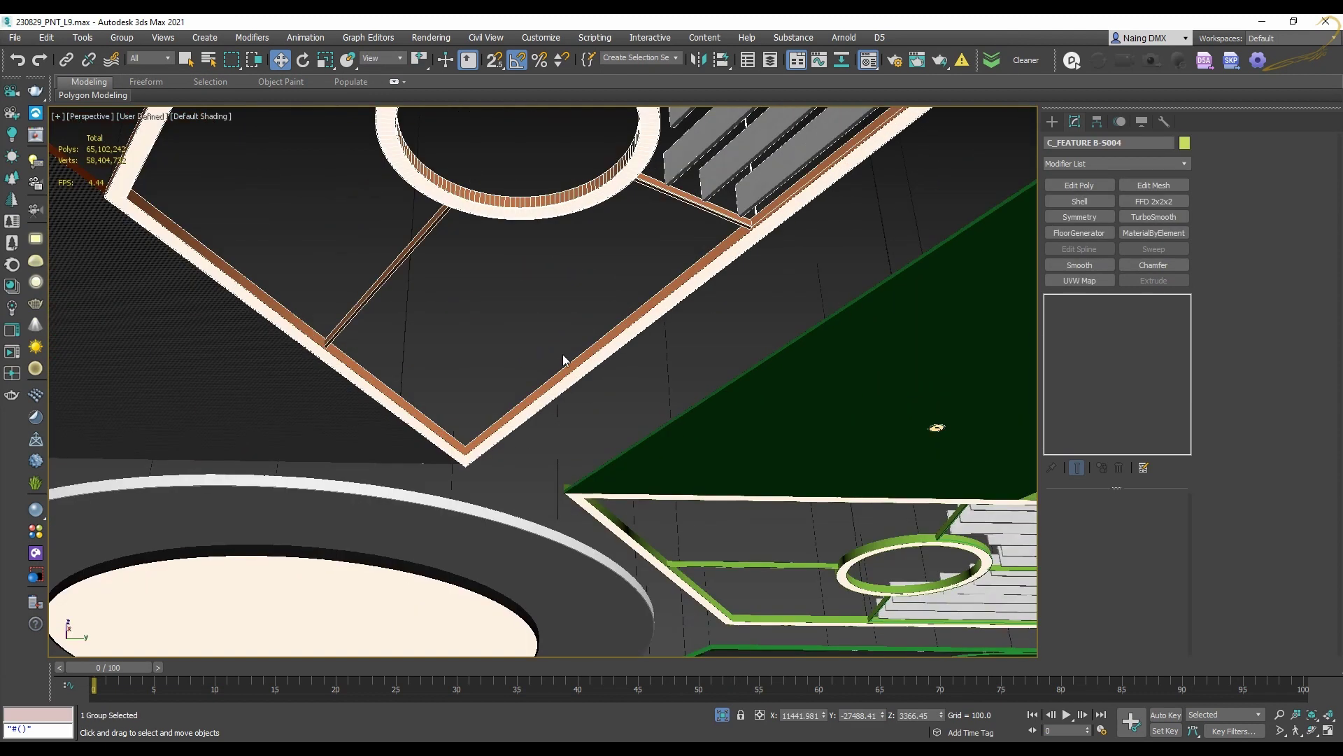
key("alt+o")
left_click(586, 352)
scroll(626, 319, "down", 5)
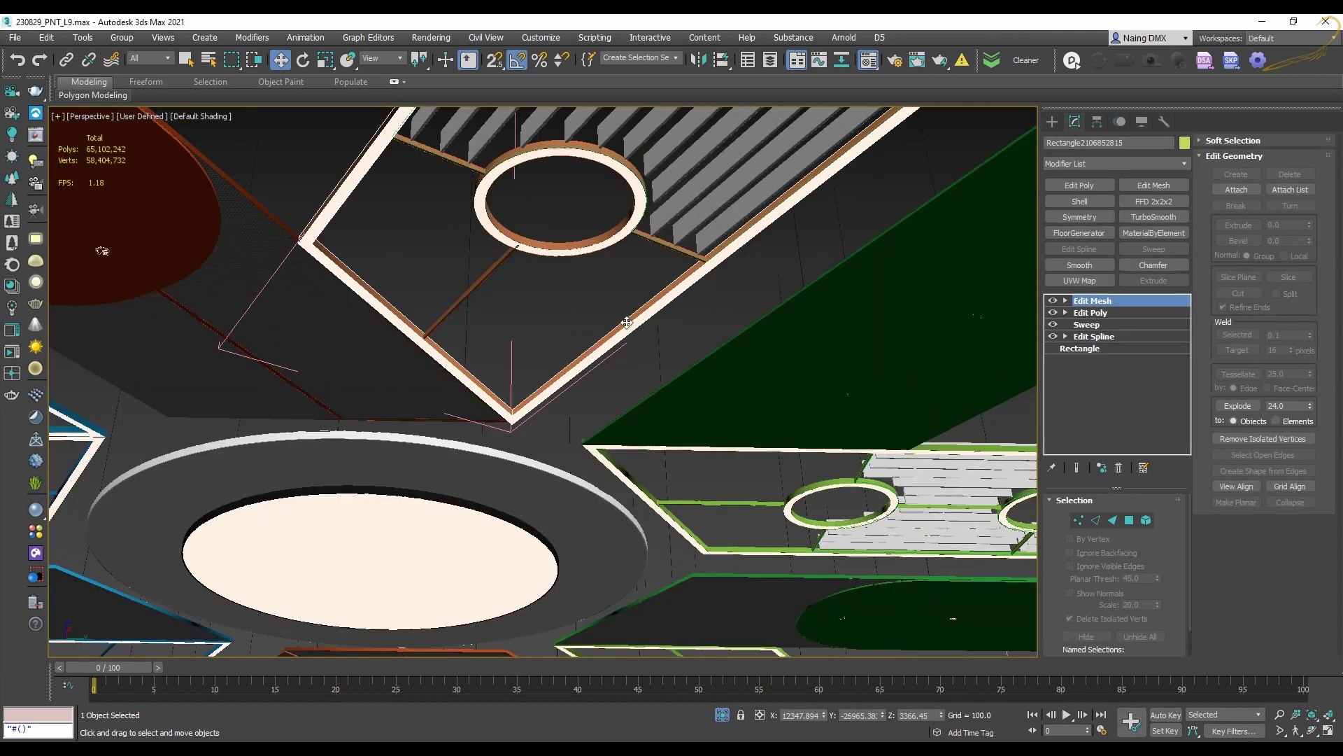
middle_click_drag(622, 288, 615, 362)
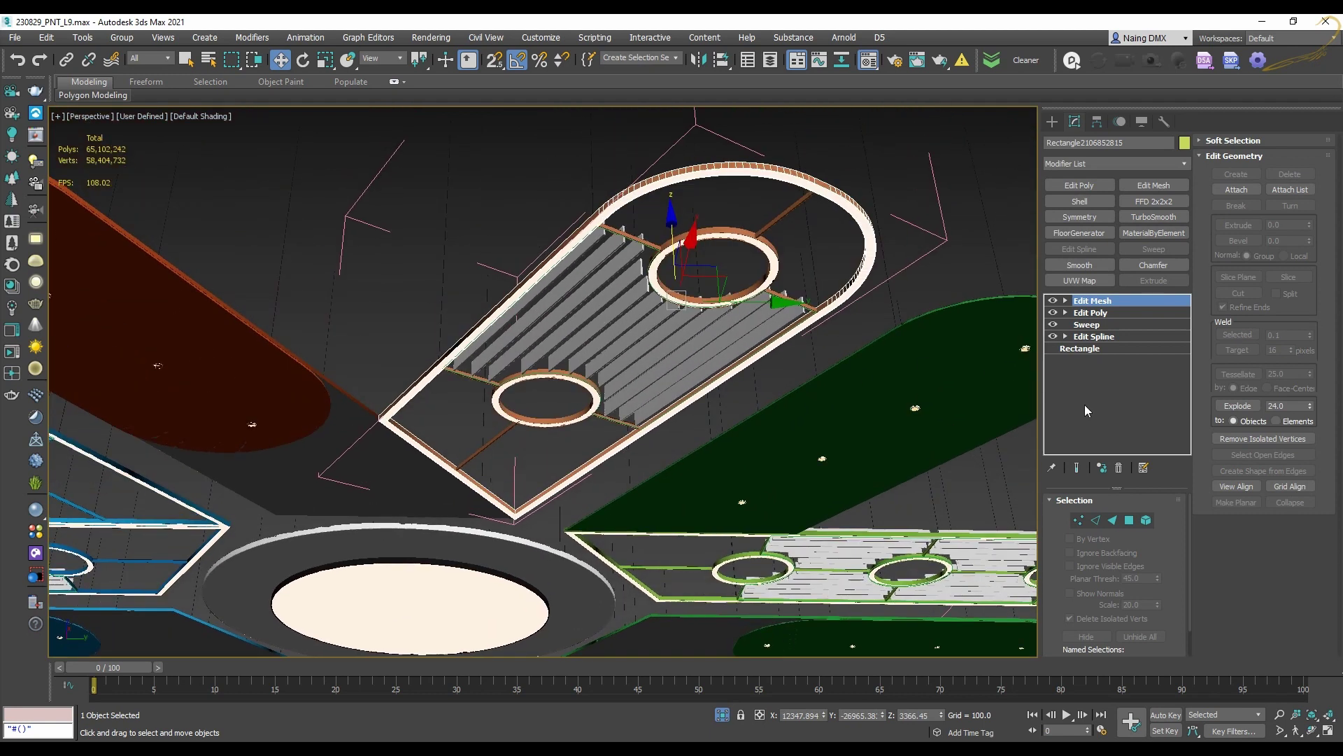
left_click(1103, 468)
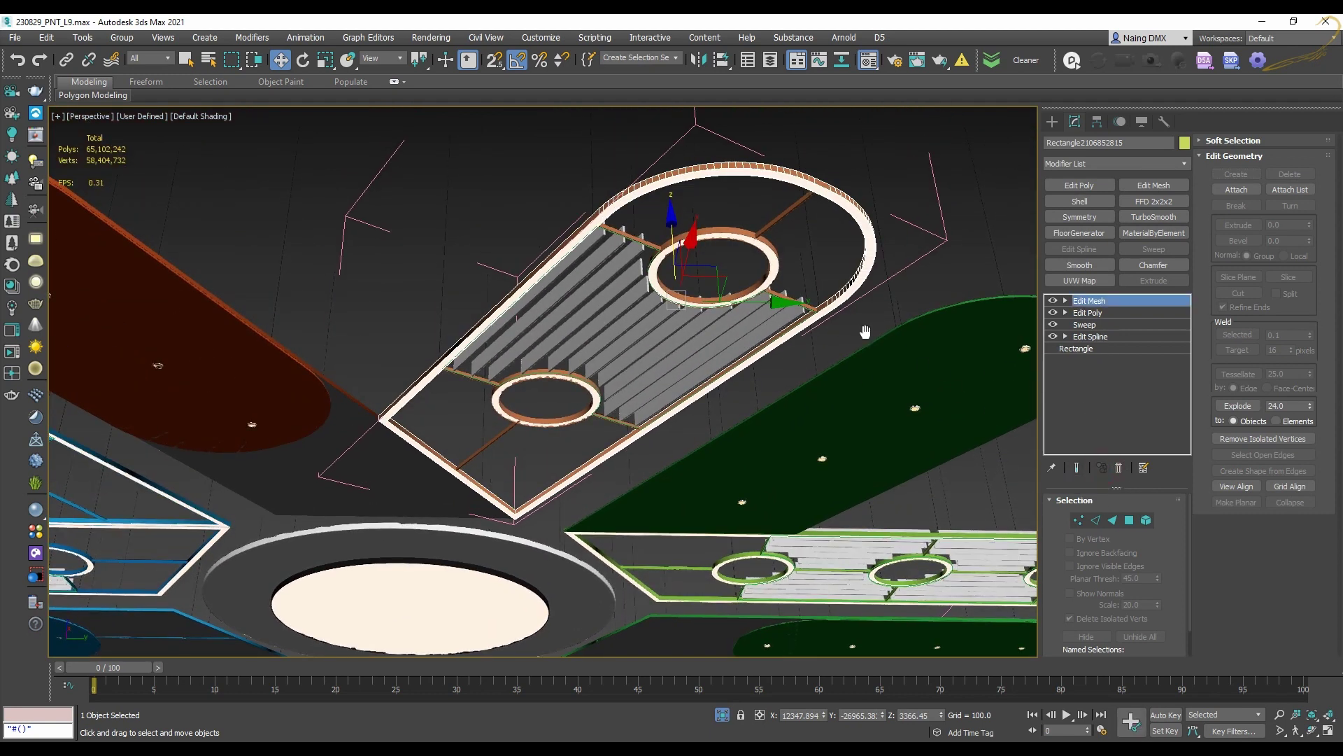
middle_click_drag(866, 332, 850, 334)
Make the two circular rings inside the orange slatted ceiling feature unique
left_click(720, 236)
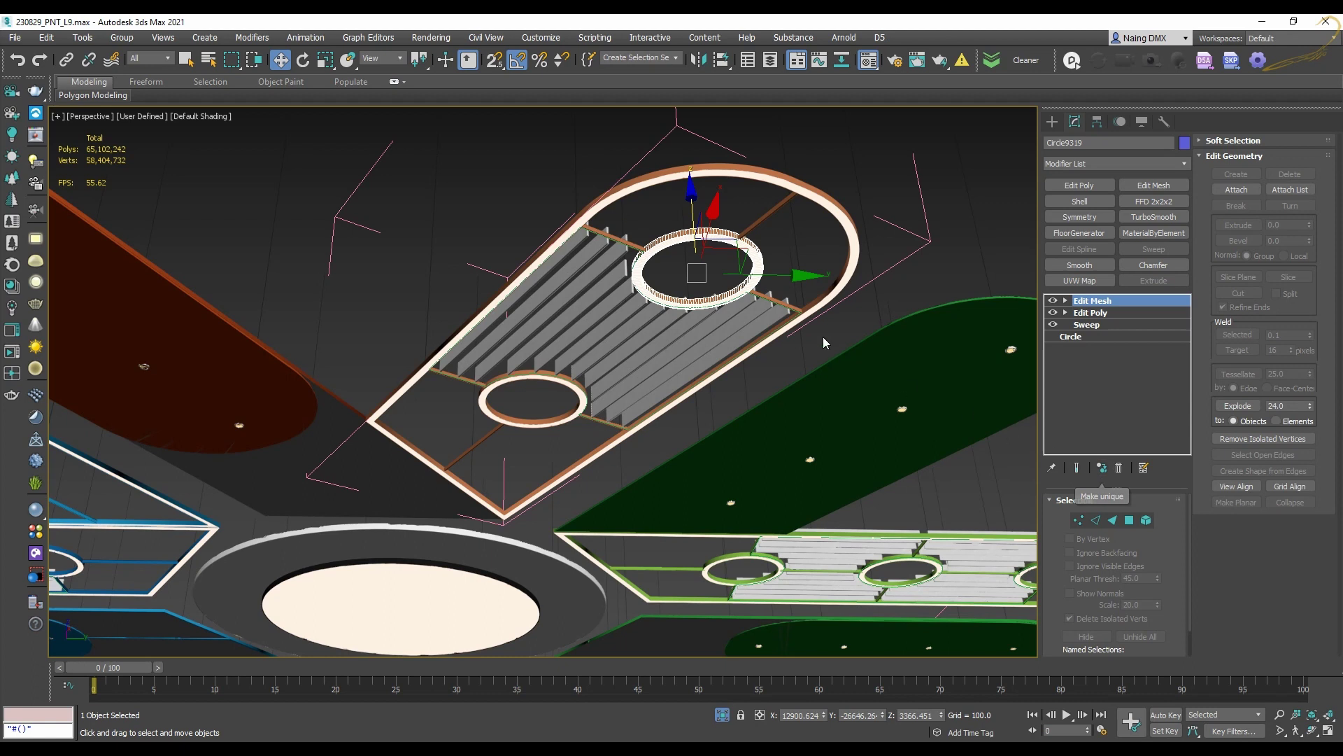
scroll(707, 247, "up", 3)
middle_click_drag(709, 245, 749, 225)
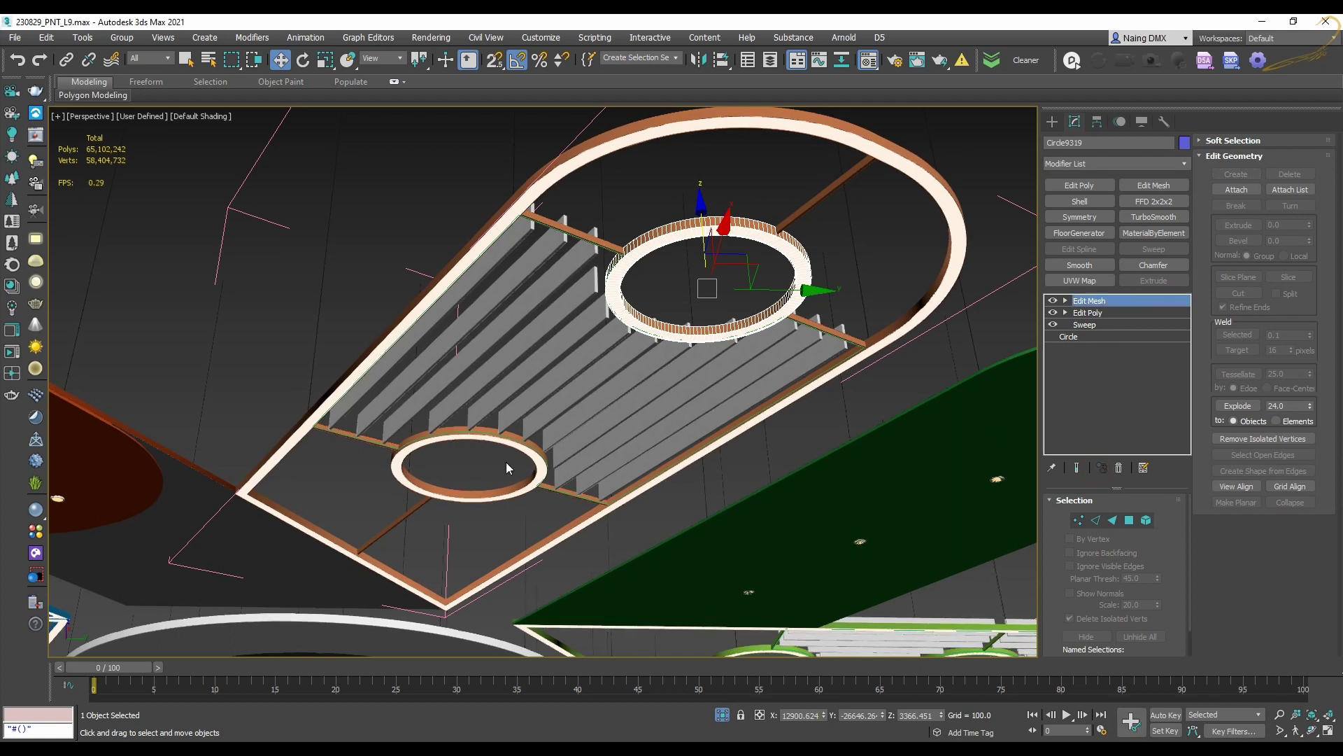
left_click(497, 442)
middle_click_drag(534, 431, 649, 395)
scroll(649, 395, "up", 4)
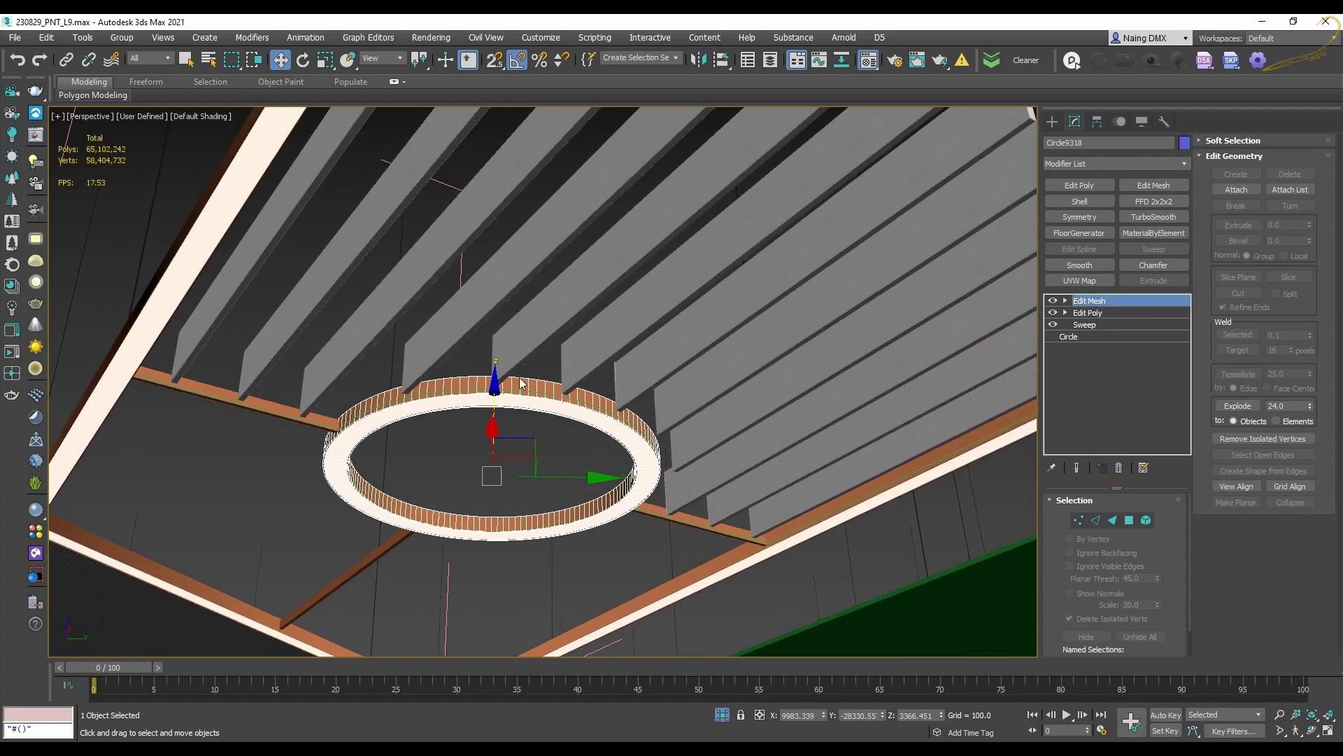
Make the thin cross bars of the orange slatted feature unique
left_click(275, 403)
middle_click_drag(677, 396, 683, 344)
scroll(685, 345, "down", 3)
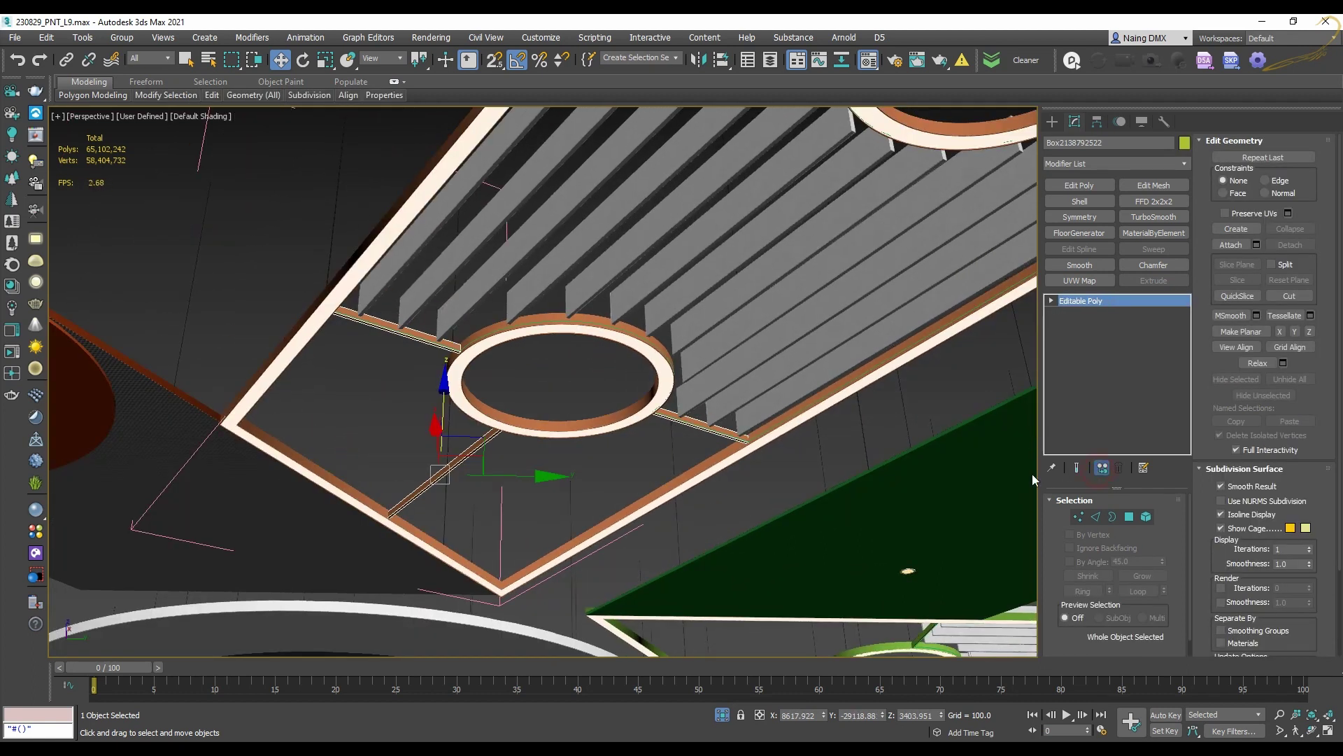
Make the large solid green ceiling panel unique and undo the accidental move of it
middle_click_drag(868, 461, 617, 363)
scroll(580, 448, "down", 3)
scroll(579, 448, "down", 2)
scroll(591, 406, "down", 3)
scroll(615, 378, "up", 3)
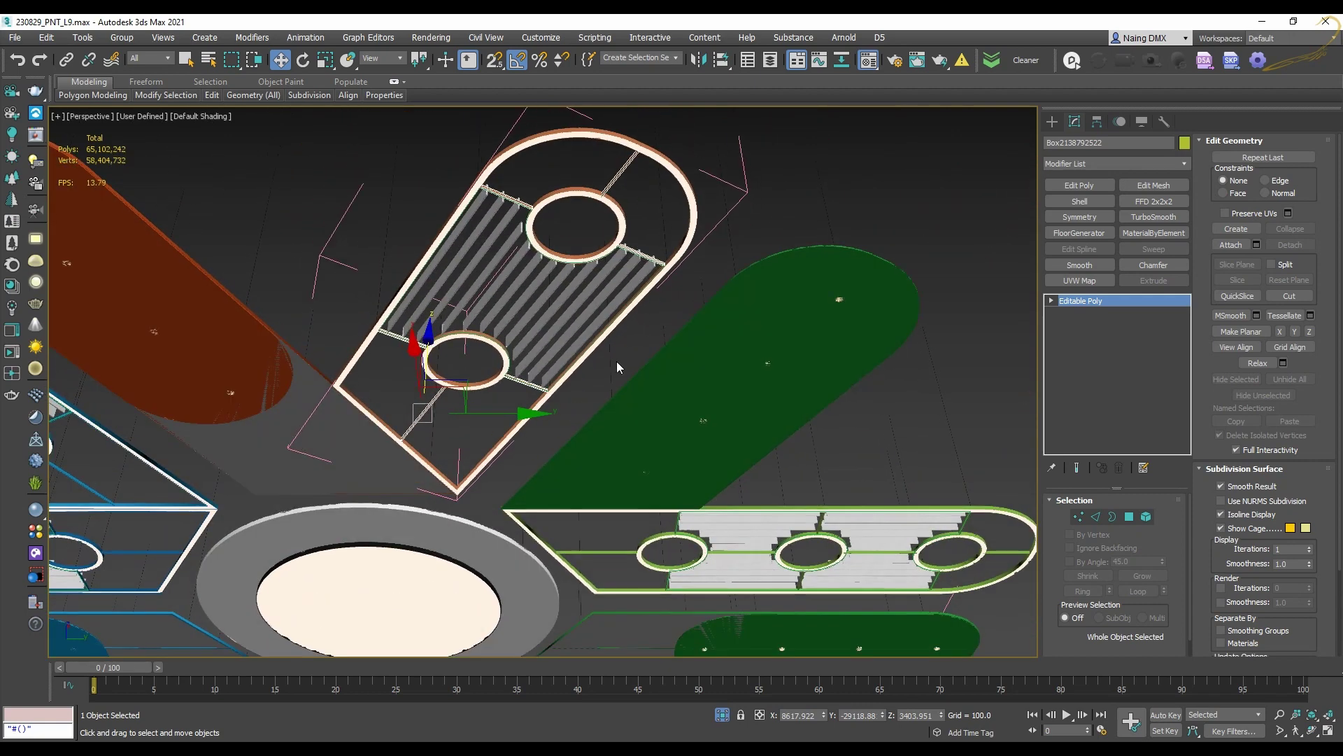
scroll(617, 363, "down", 5)
scroll(660, 339, "up", 4)
left_click(722, 311)
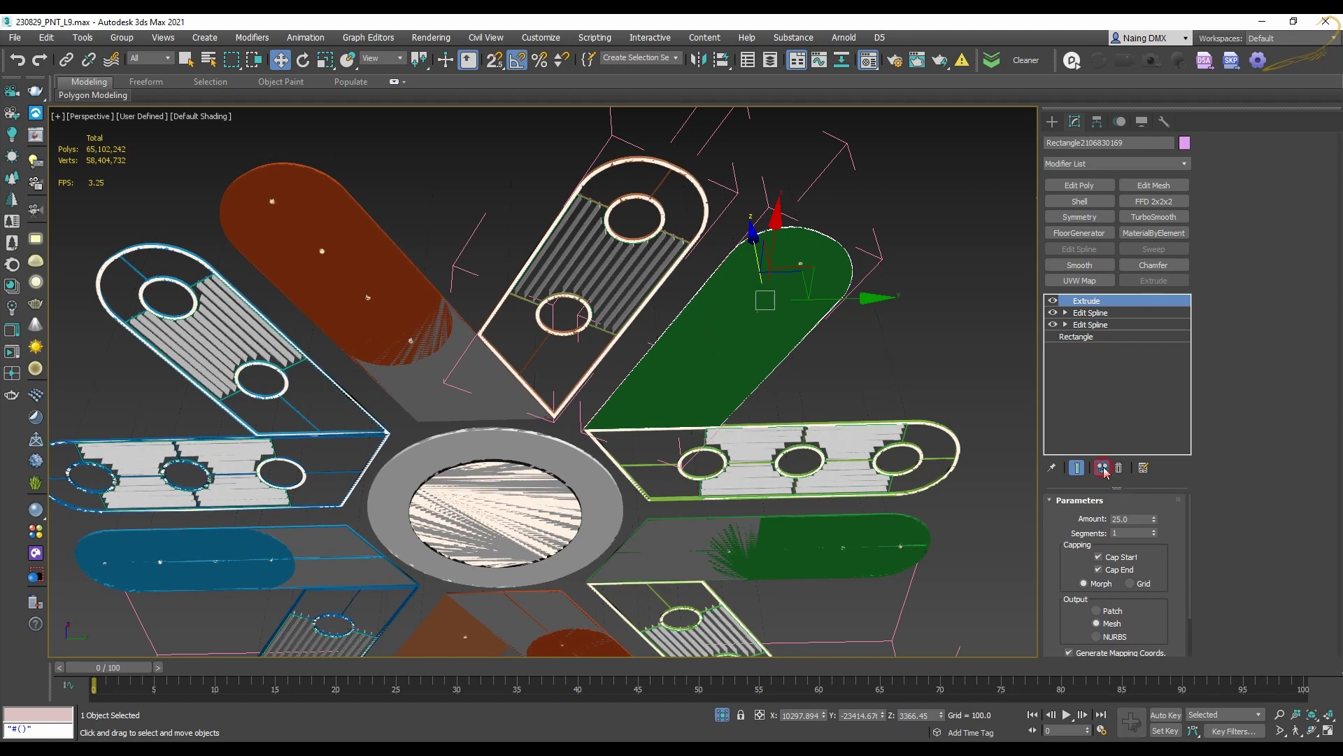
left_click_drag(836, 298, 596, 369)
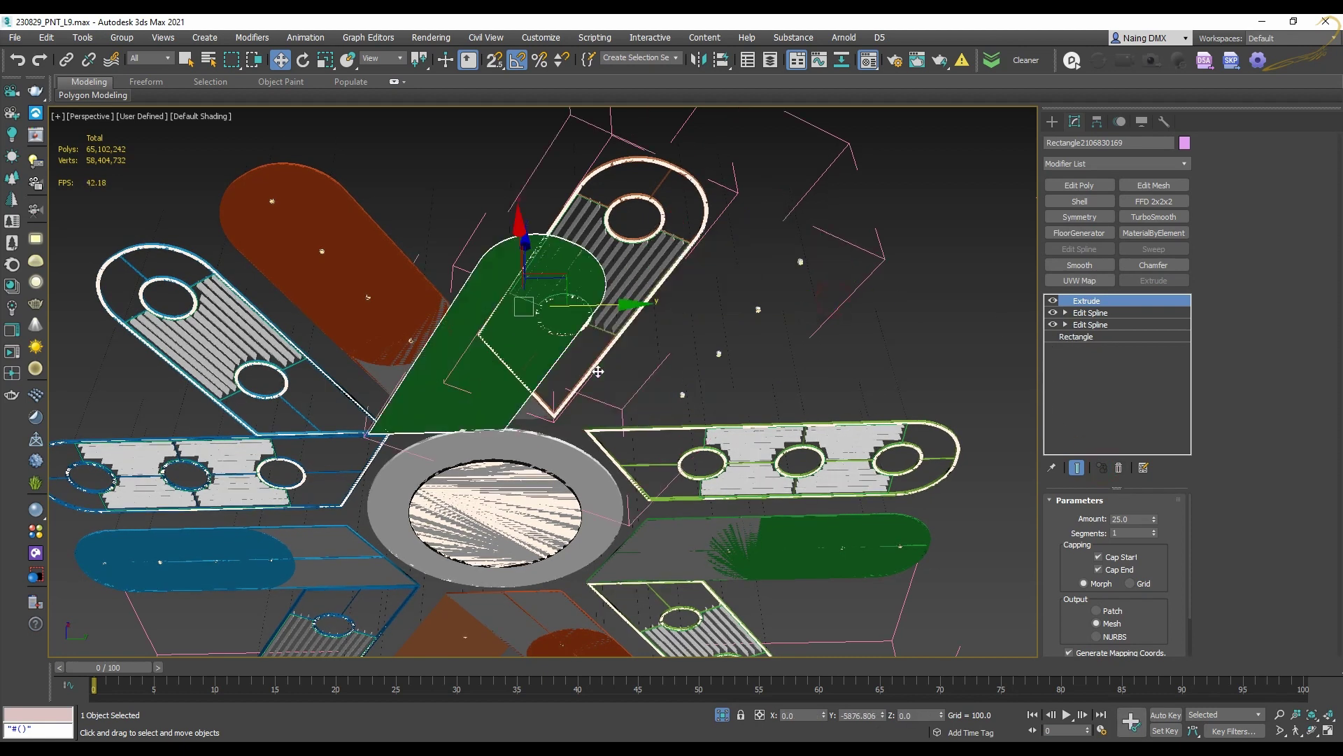
key("ctrl+z")
Make the middle ring and the outer frame of the three-ring green slatted feature unique
middle_click_drag(778, 462, 769, 378)
scroll(769, 378, "up", 2)
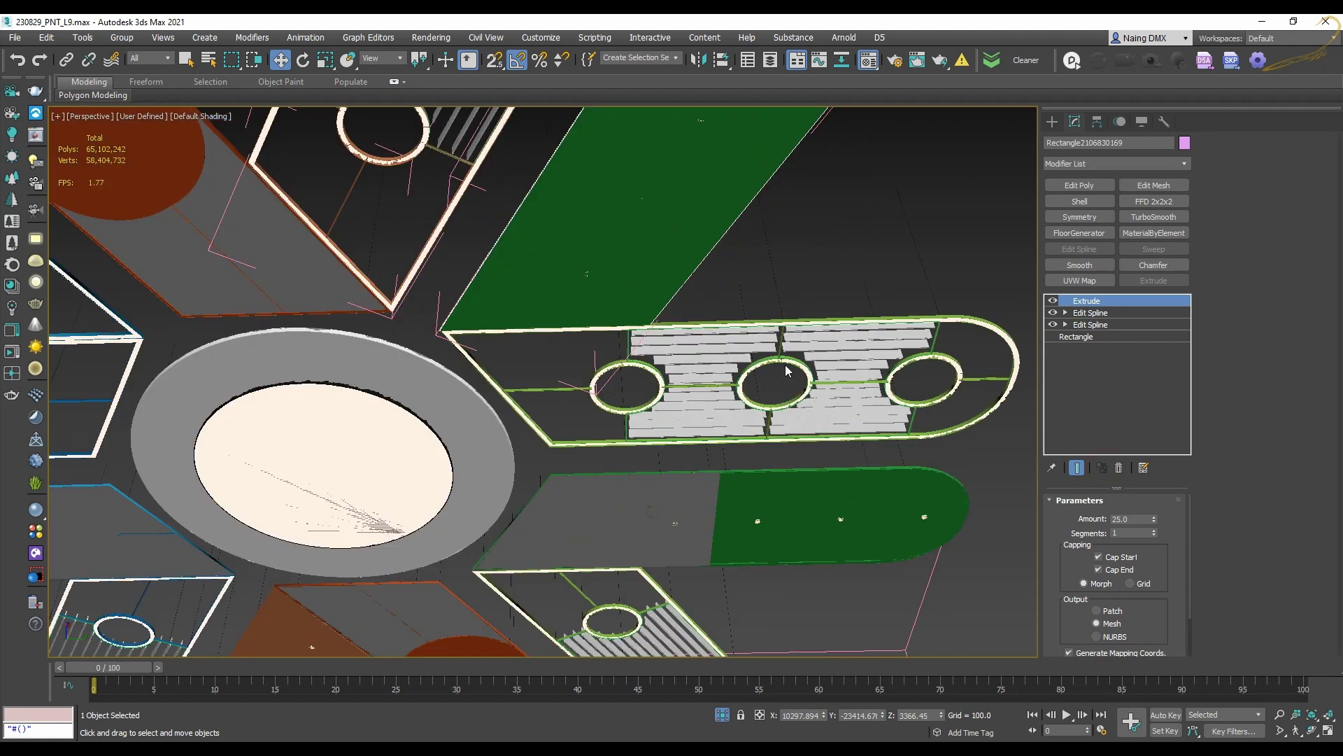
scroll(786, 364, "down", 5)
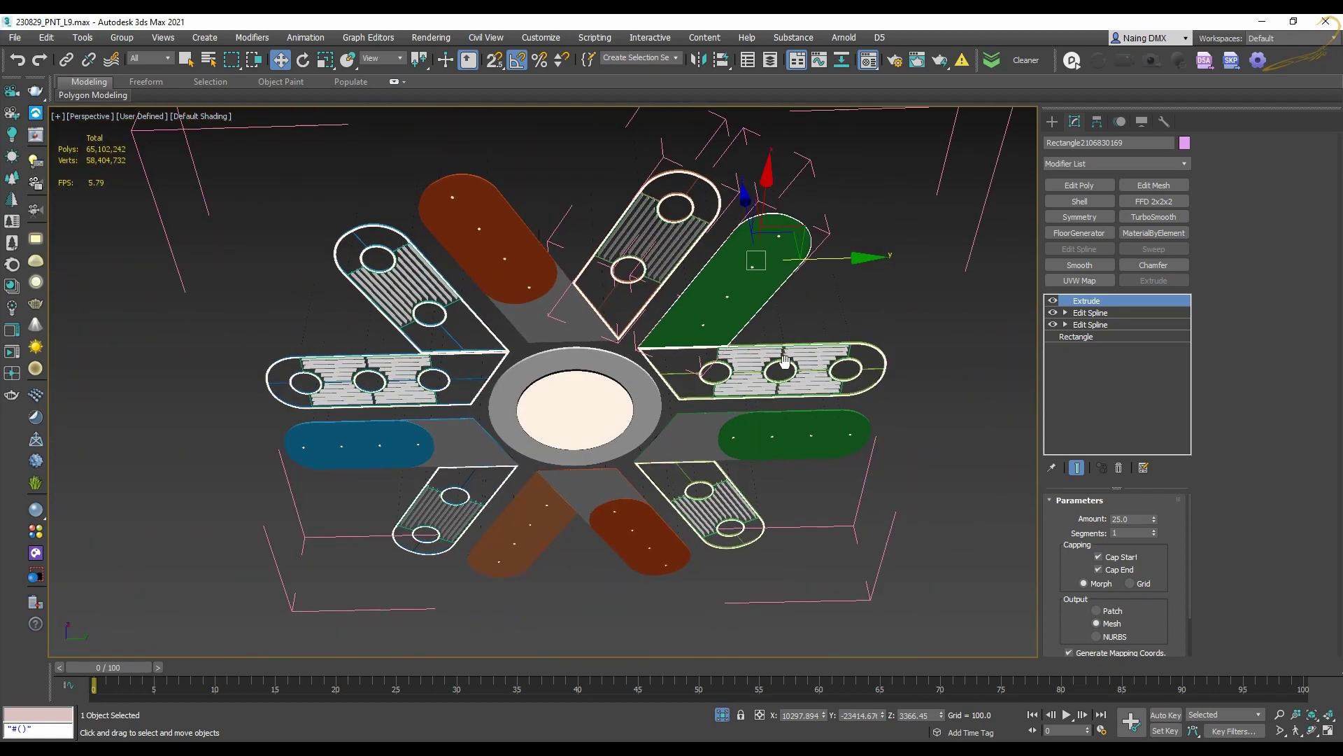
scroll(790, 359, "up", 4)
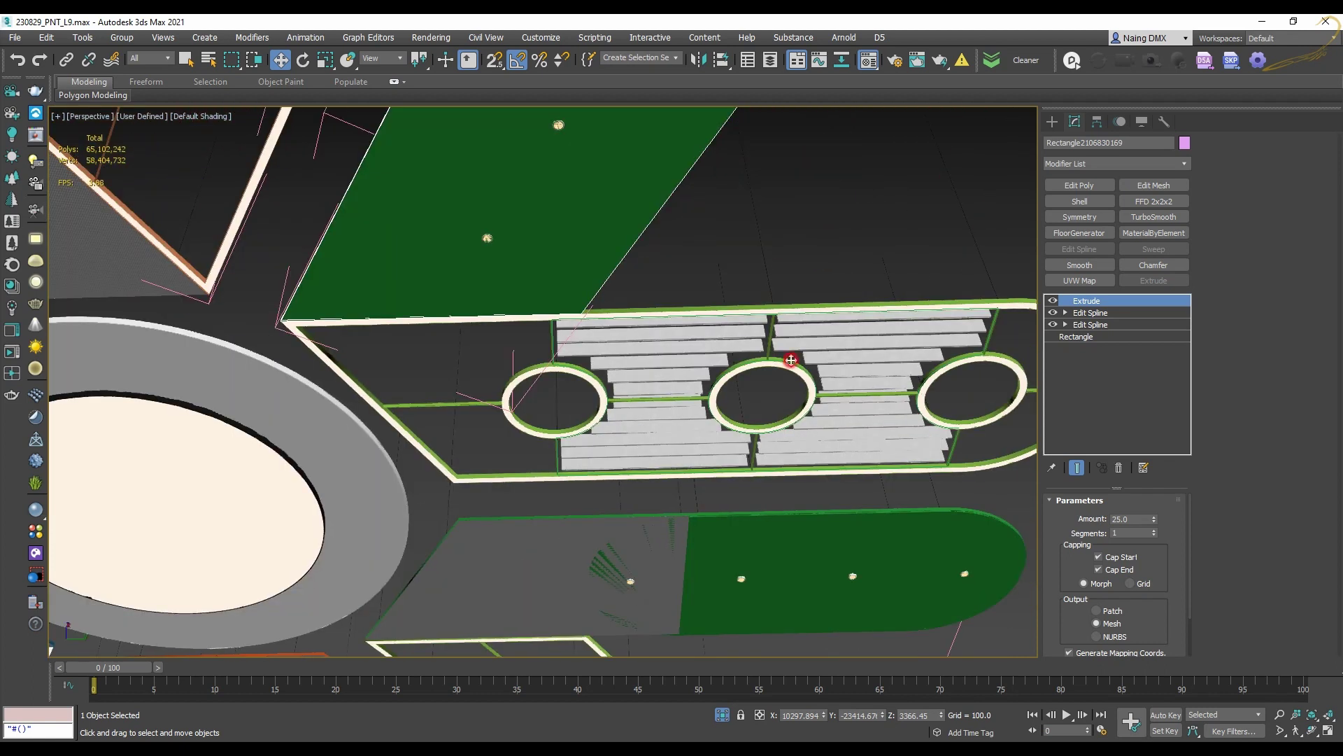
scroll(791, 360, "up", 3)
left_click(779, 366)
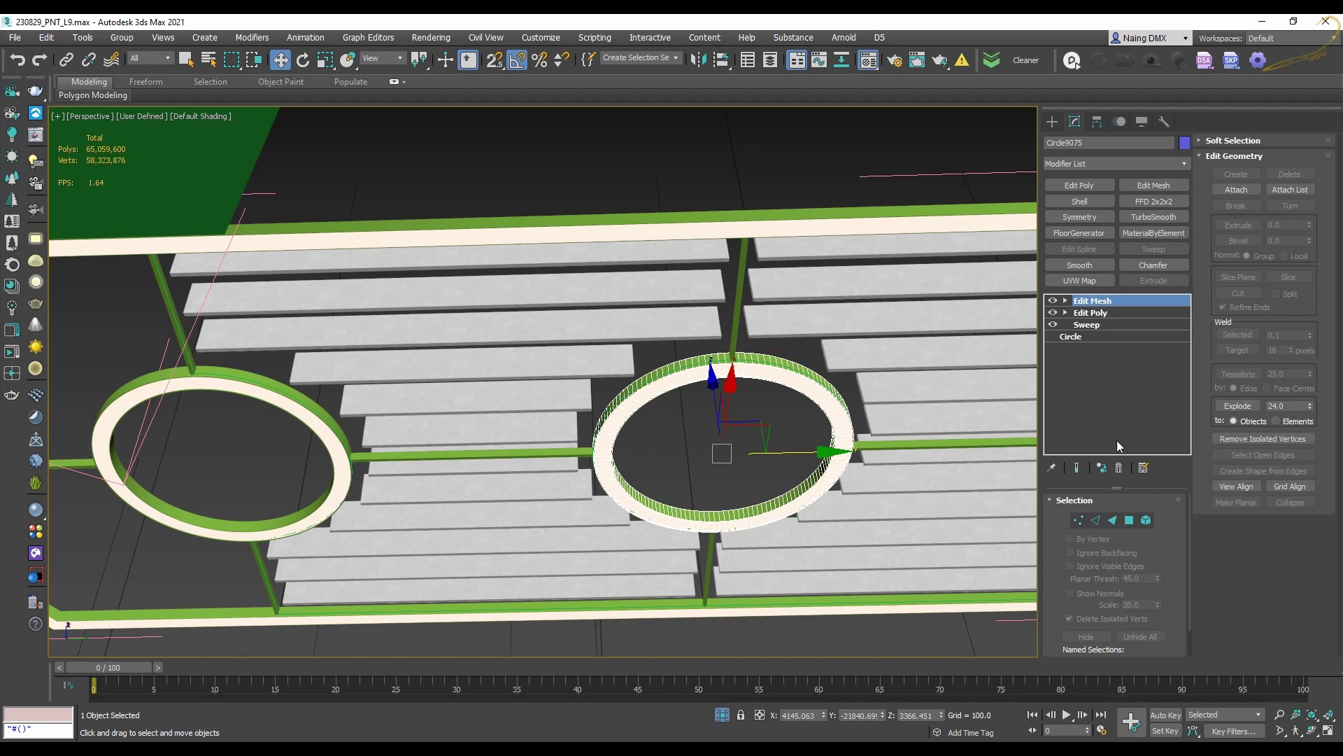
left_click(945, 222)
left_click(1104, 469)
Make the thin cross bars and the two remaining rings of the three-ring green slatted feature unique
left_click(742, 289)
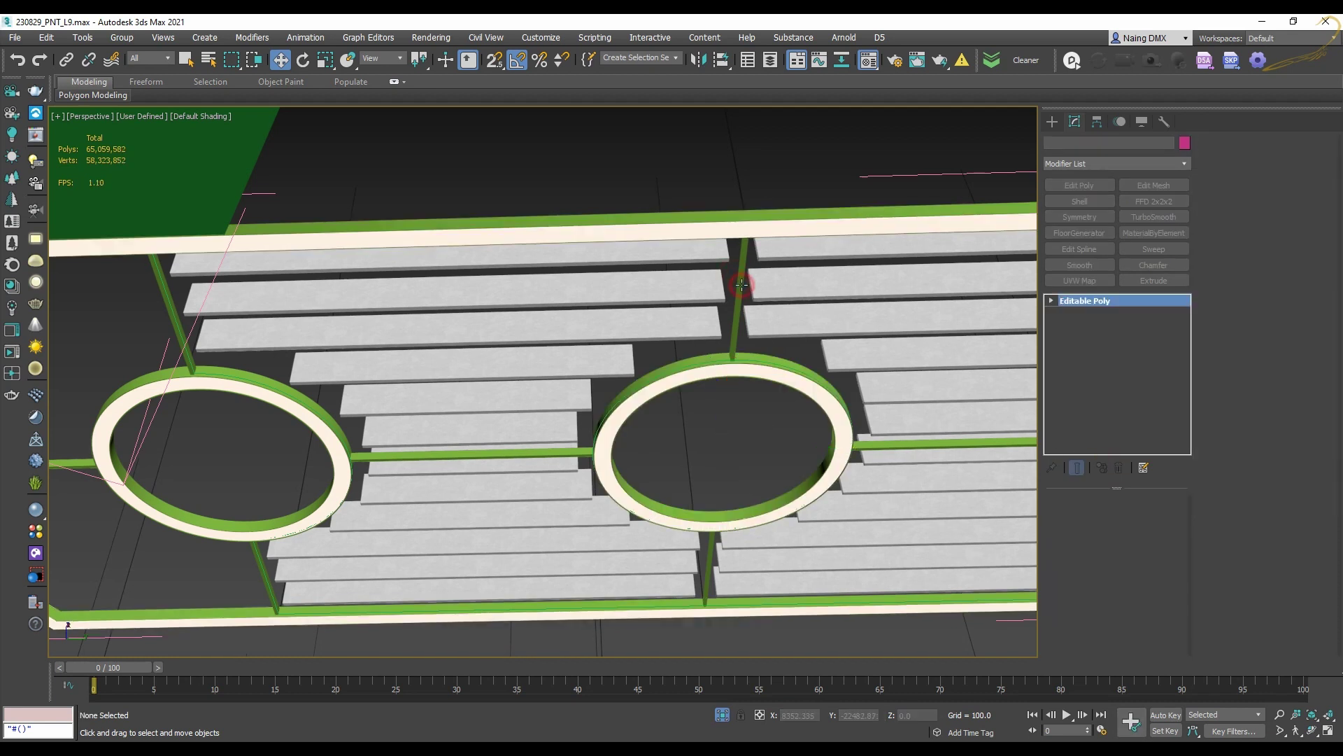
left_click(676, 371)
left_click(296, 407)
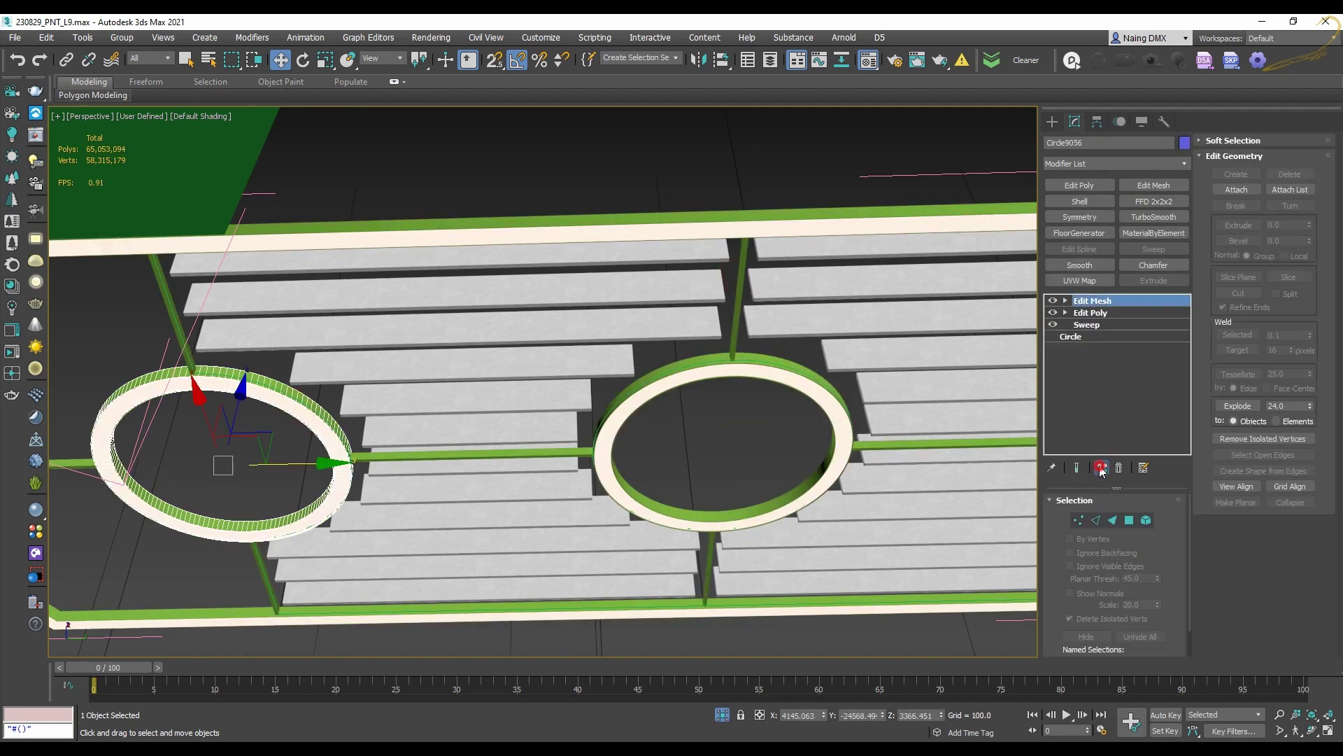
left_click(1102, 468)
left_click(167, 299)
left_click(810, 485)
middle_click_drag(811, 486, 406, 423)
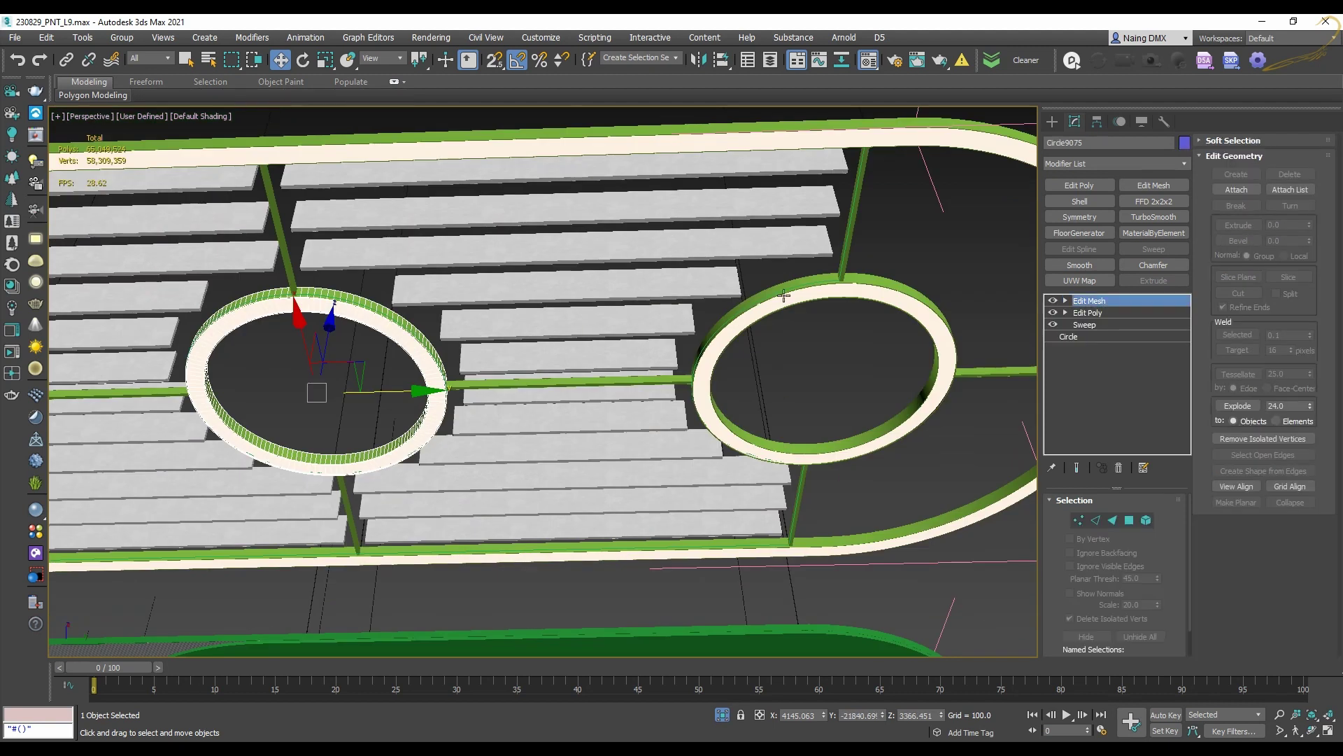
left_click(783, 293)
left_click(1104, 468)
Check the modifier stacks of the cross bars and outer frame in the green features for remaining instances
left_click(855, 206)
scroll(850, 217, "down", 2)
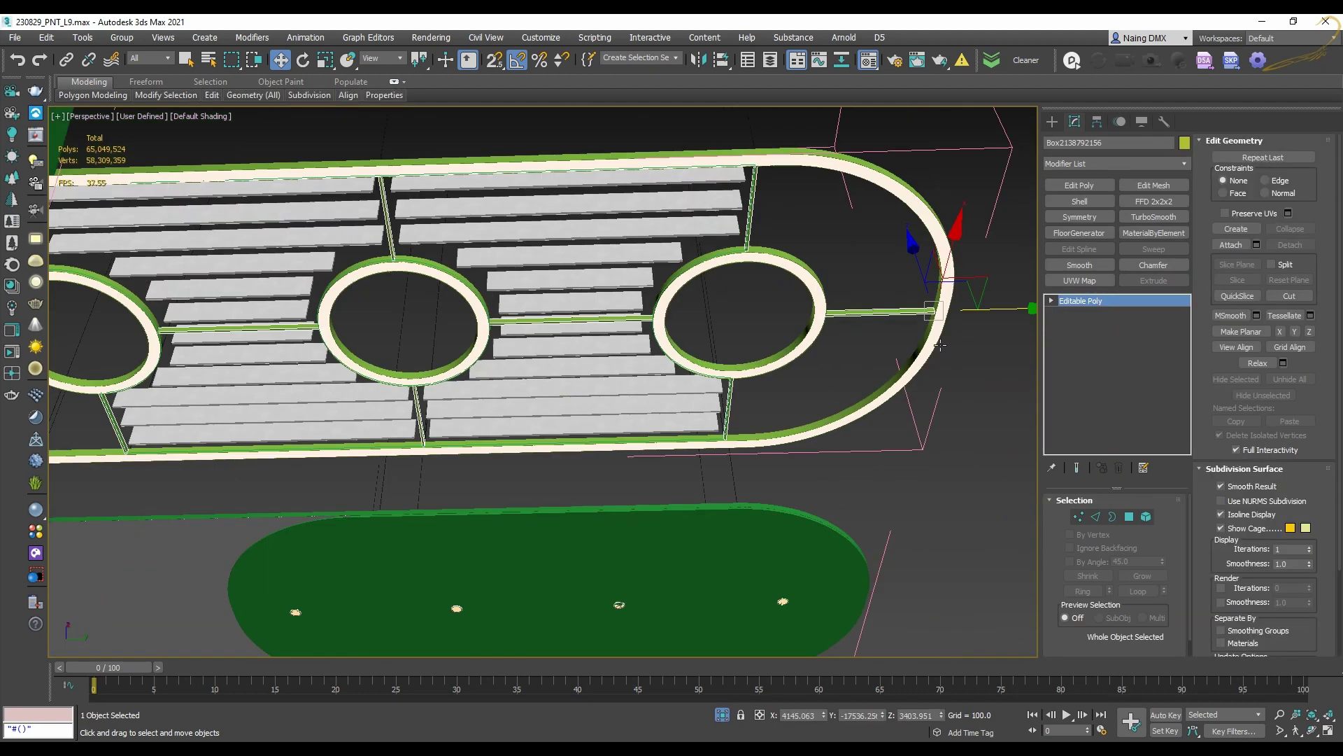
left_click(690, 440)
scroll(690, 440, "down", 4)
middle_click_drag(280, 398, 600, 380)
scroll(616, 360, "up", 6)
left_click(582, 321)
scroll(582, 321, "down", 4)
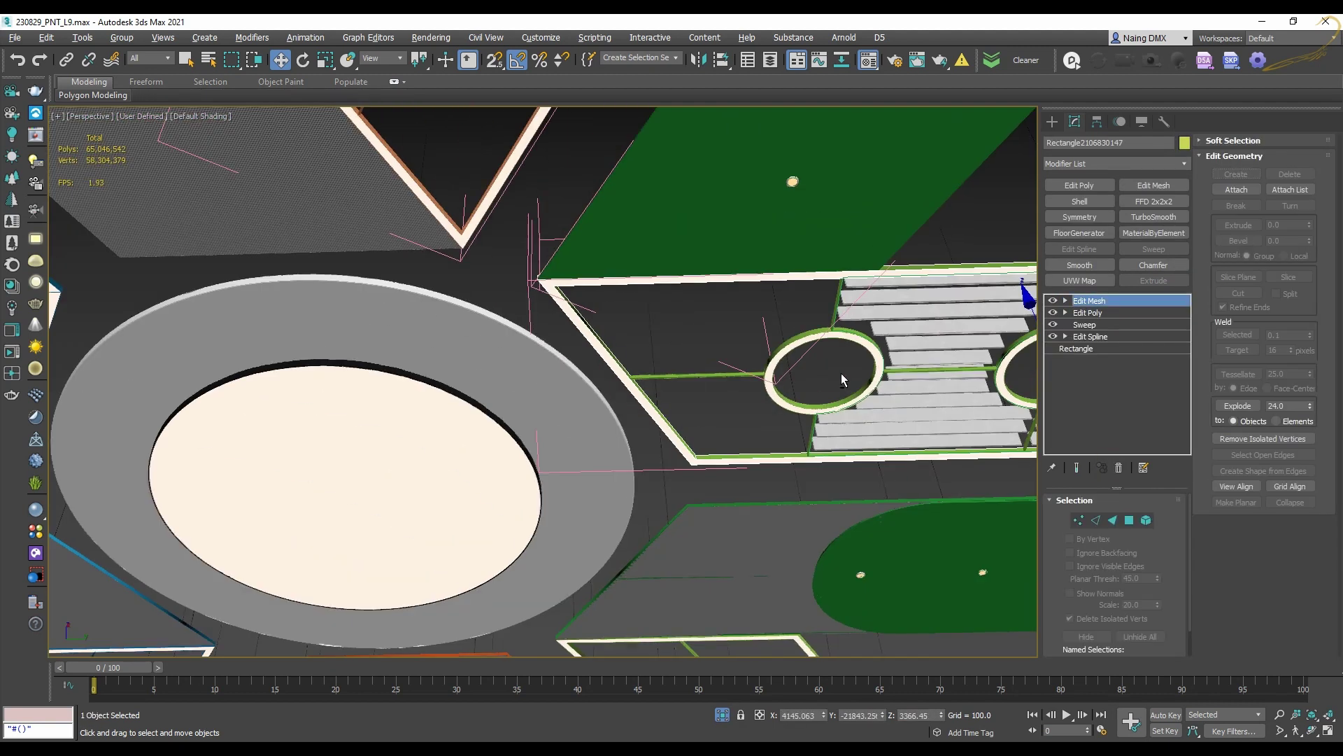
middle_click_drag(842, 377, 677, 323)
left_click(700, 357)
middle_click_drag(701, 368, 861, 608, "alt")
scroll(710, 374, "down", 3)
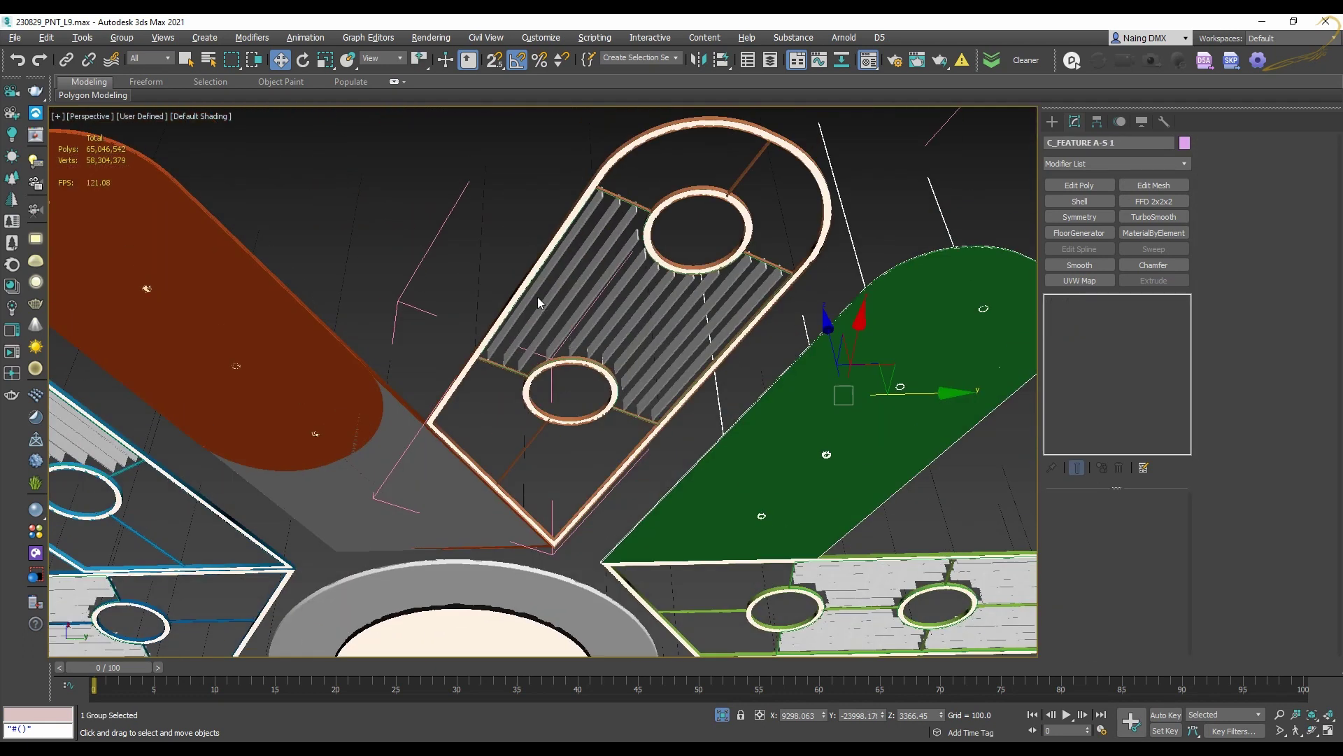
Check the rings and cross bars of the orange slatted feature for remaining instances
left_click(529, 294)
left_click(742, 218)
left_click(594, 369)
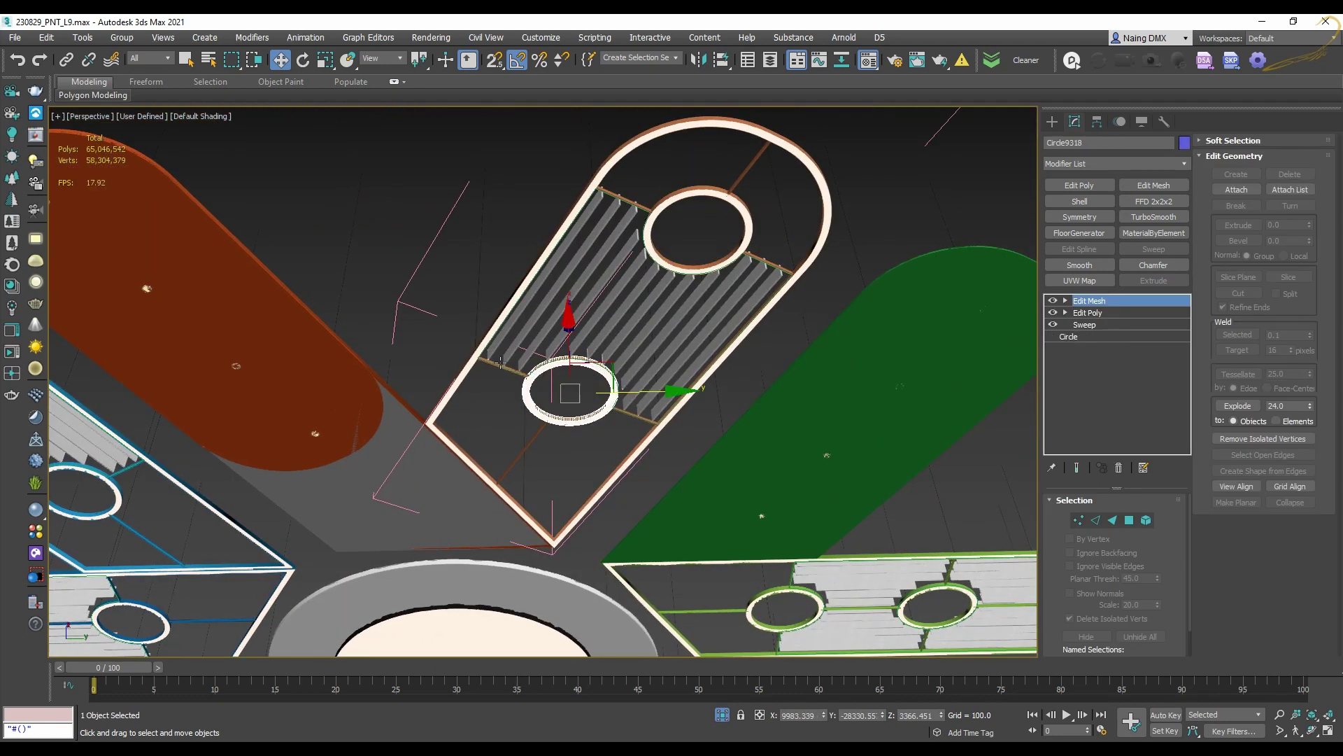
left_click(497, 366)
scroll(502, 366, "up", 3)
left_click(554, 471)
left_click(556, 478)
scroll(556, 476, "down", 3)
middle_click_drag(558, 462, 588, 357)
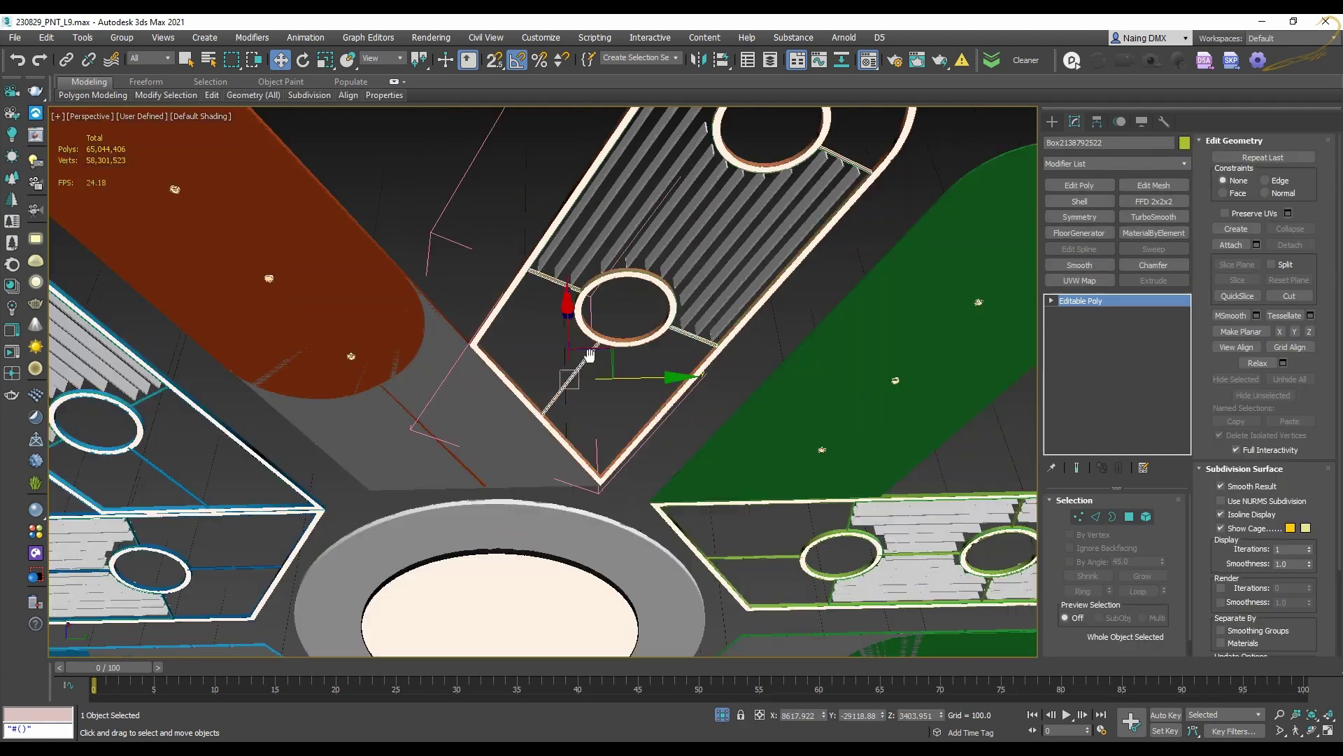
Make the extruded solid orange ceiling panel unique
scroll(560, 364, "down", 4)
left_click(530, 369)
scroll(530, 369, "up", 3)
left_click(511, 318)
middle_click_drag(511, 318, 536, 327, "alt")
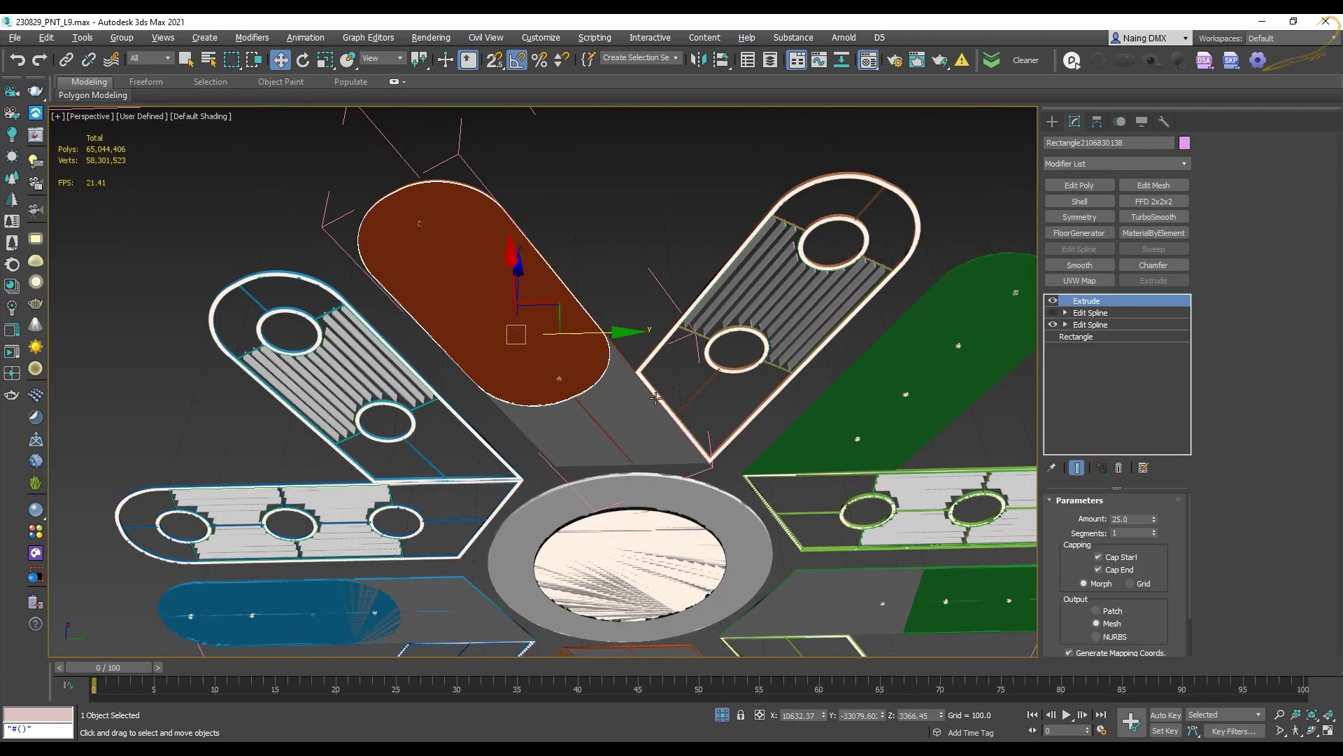
Make the swept edge frame around the solid orange panel unique
left_click(628, 390)
middle_click_drag(628, 390, 672, 358)
scroll(672, 358, "up", 2)
scroll(673, 309, "up", 4)
left_click(673, 309)
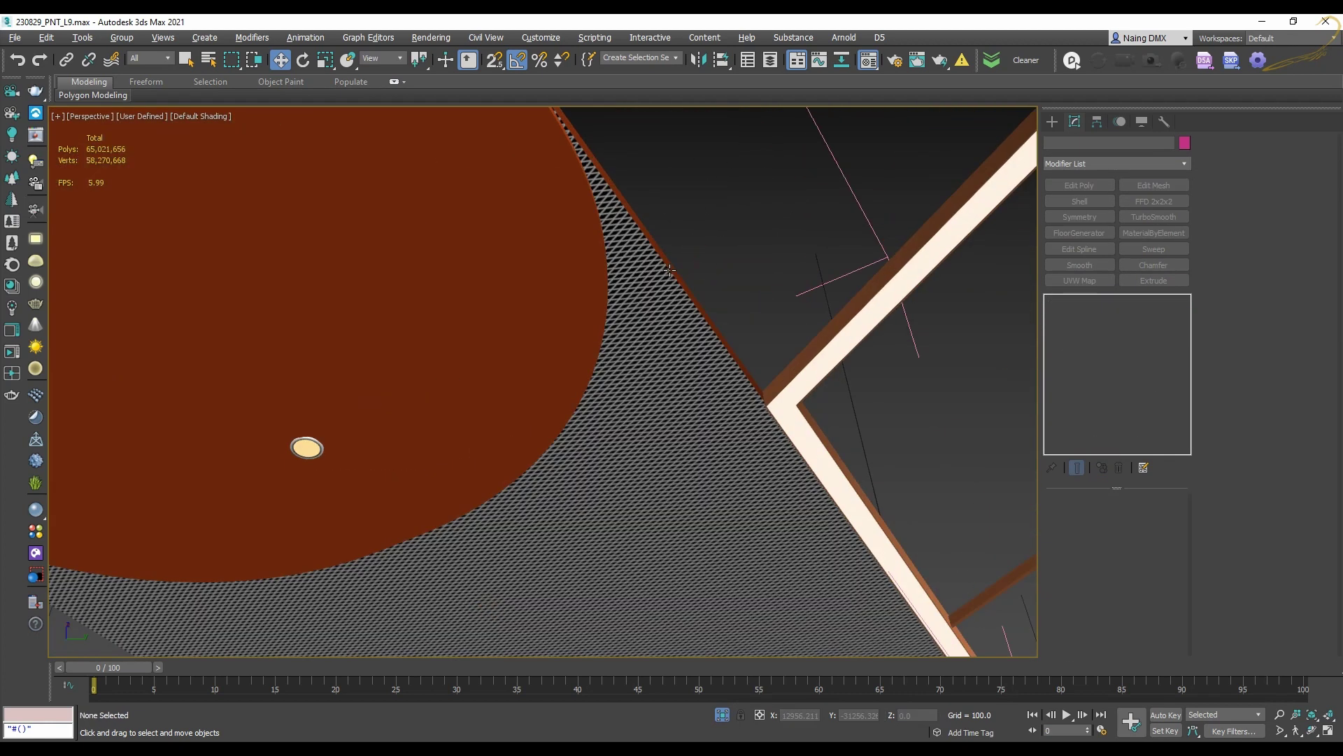
left_click(1112, 470)
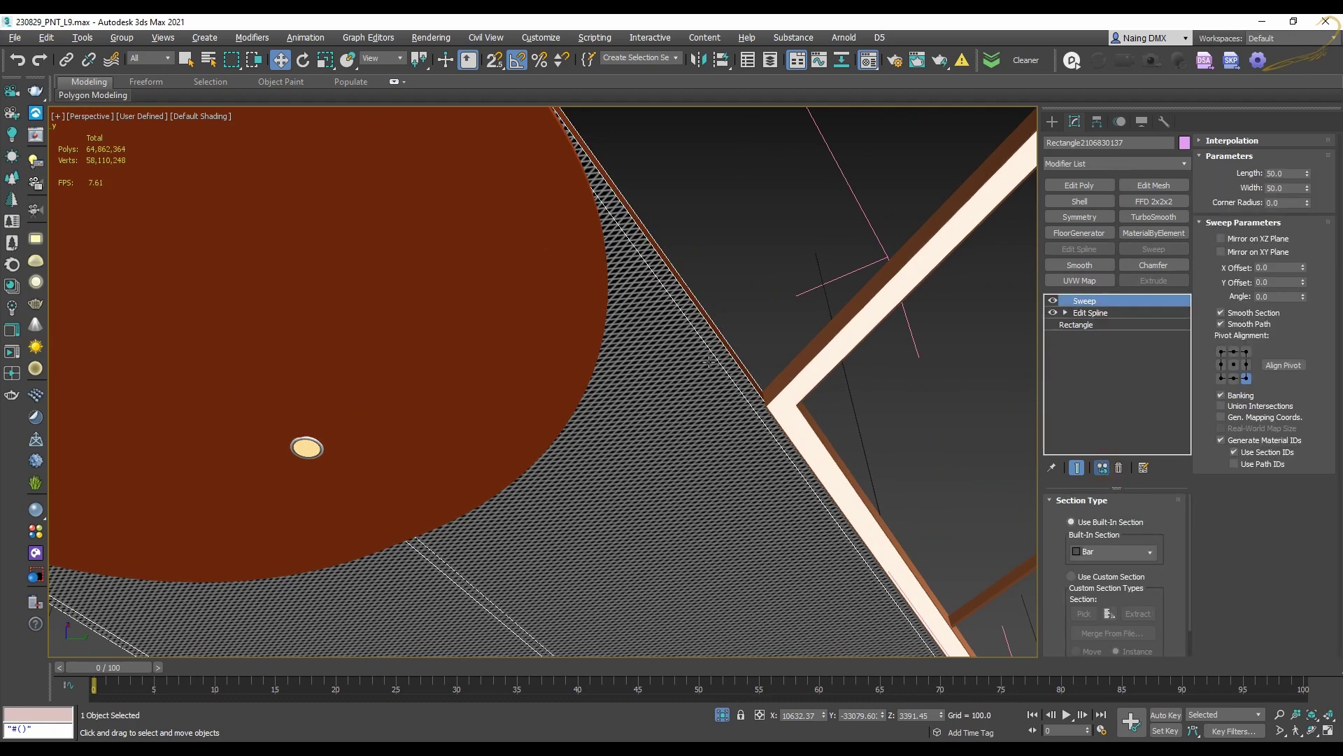
Select the upper blue slatted feature group C_FEATURE B-S005 and its outer frame
scroll(857, 318, "down", 5)
scroll(427, 224, "up", 4)
left_click(505, 241)
scroll(514, 241, "down", 2)
scroll(533, 248, "down", 5)
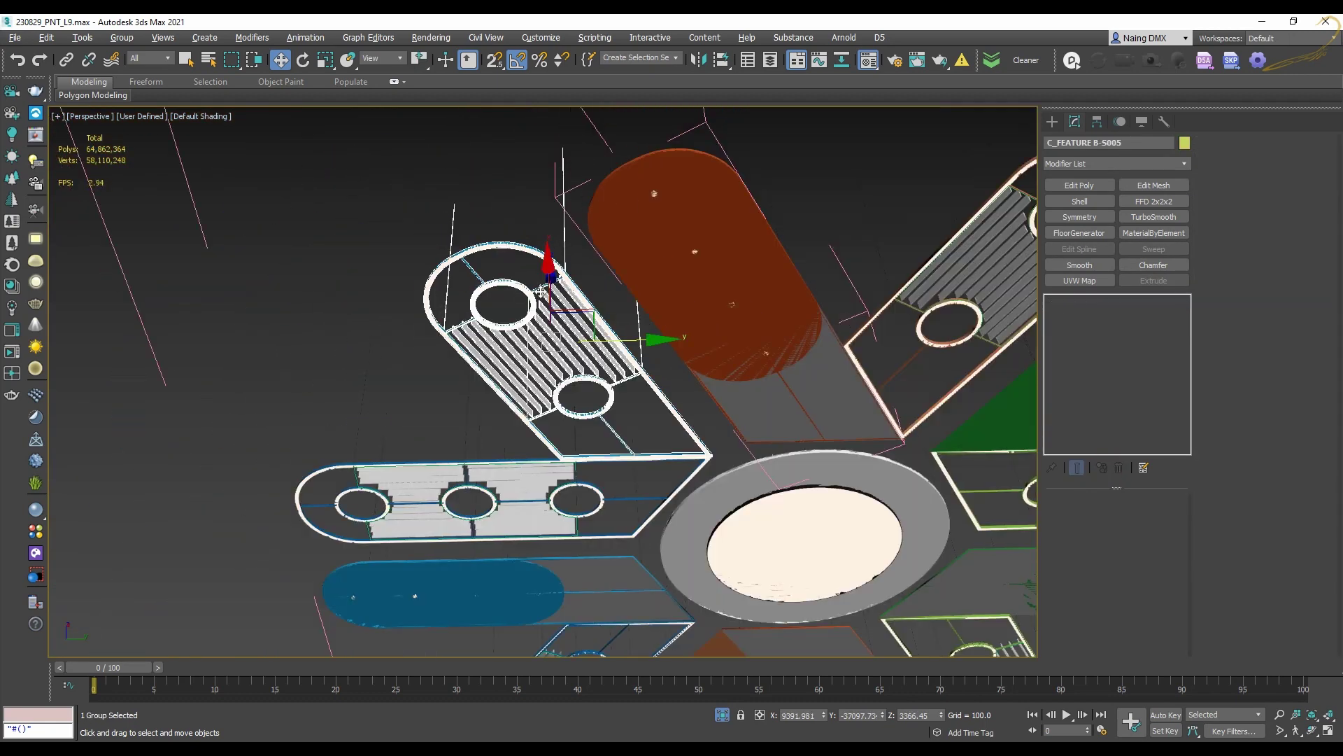
scroll(615, 350, "up", 6)
scroll(614, 350, "down", 5)
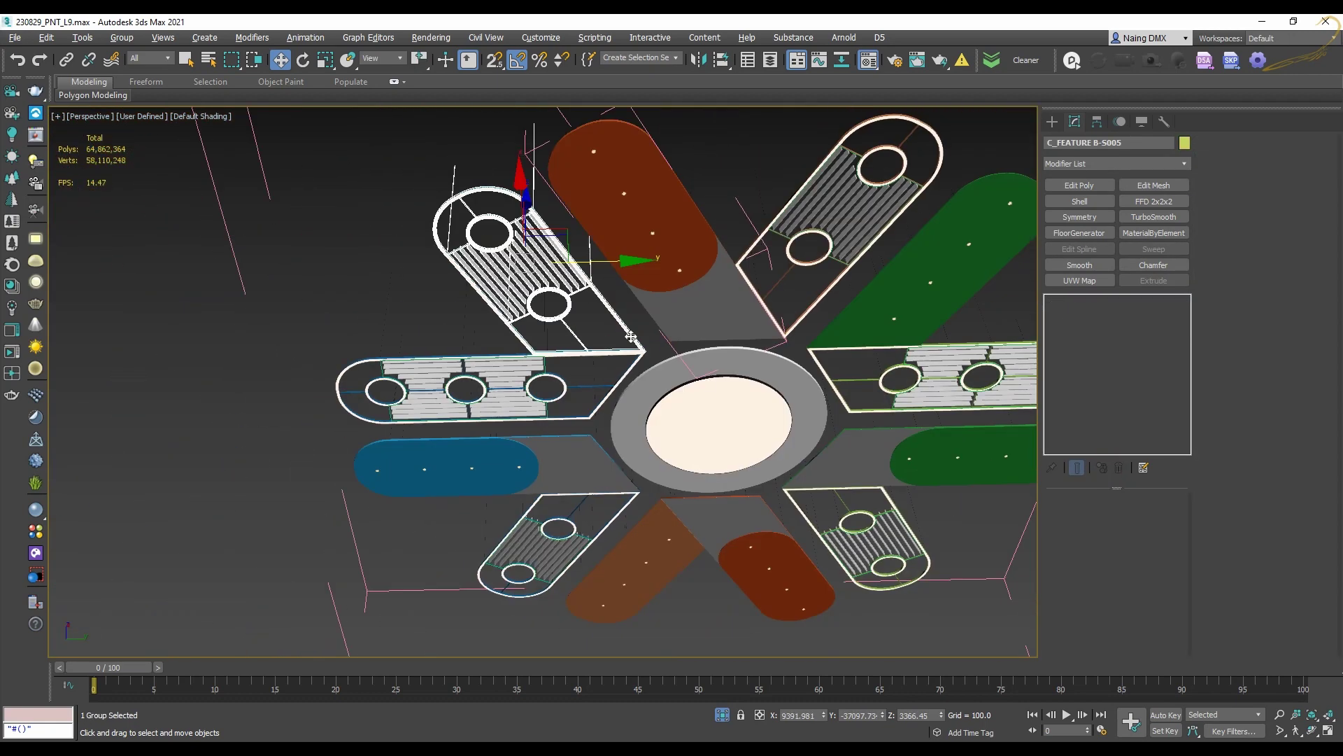
left_click(483, 210)
Make the outer frame, cross bars and upper ring of the lower green slatted feature unique
scroll(749, 406, "up", 7)
left_click(749, 406)
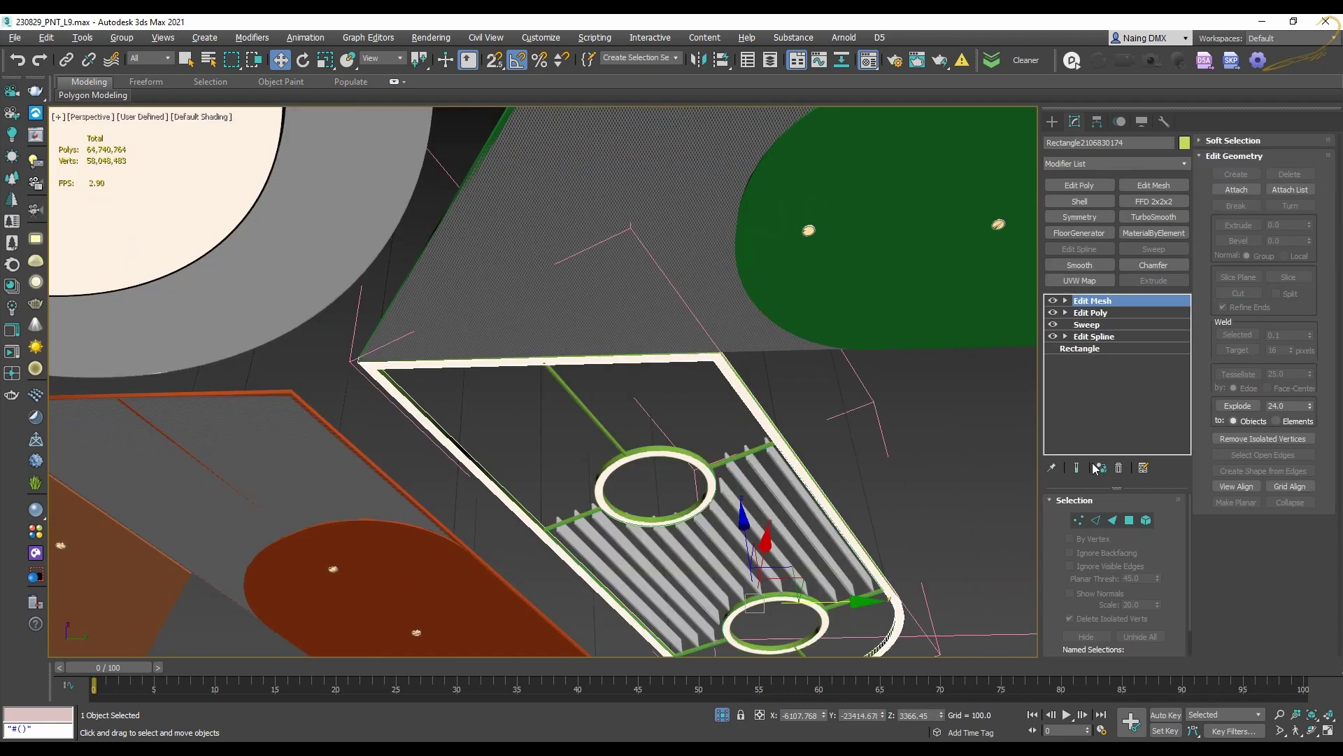
left_click(746, 448)
scroll(742, 456, "up", 3)
left_click(742, 455)
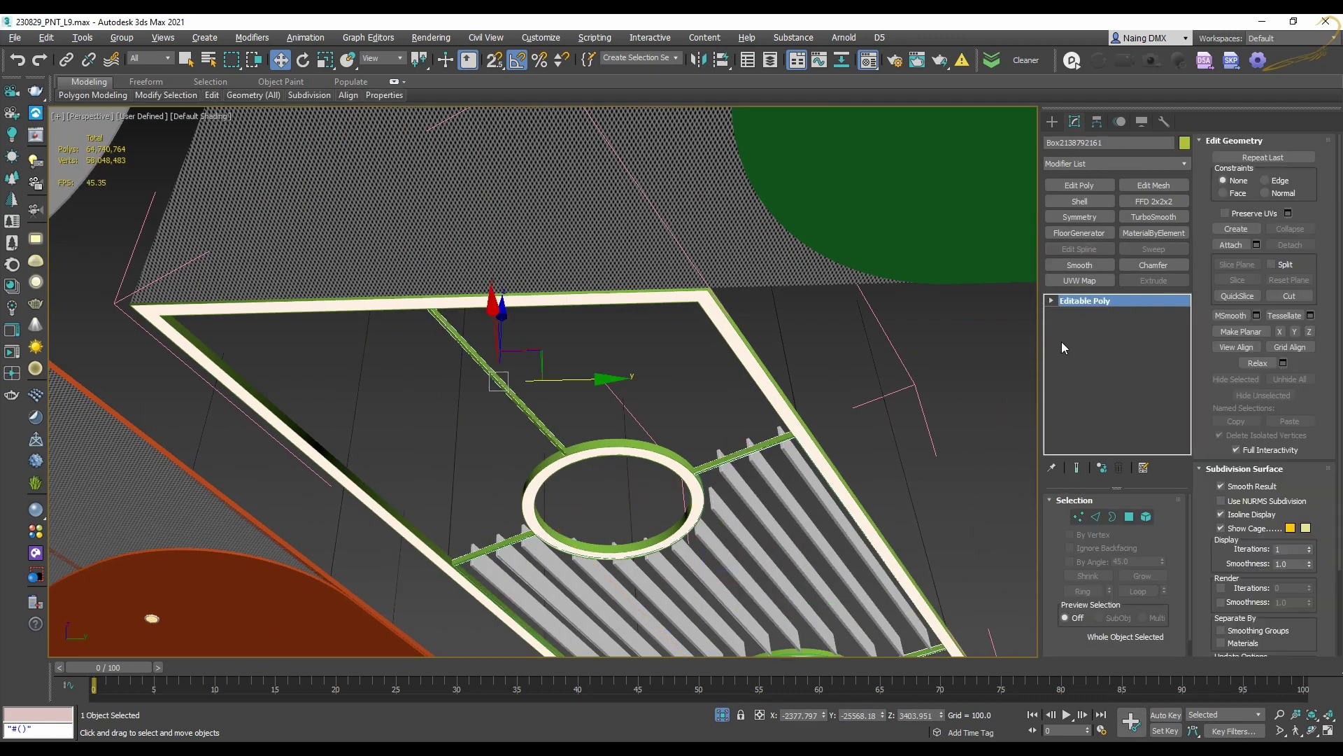
left_click(1104, 467)
left_click(608, 440)
left_click(1103, 467)
Make the lower ring of the green slatted feature unique and check the cross bars around it
middle_click_drag(791, 601, 723, 369)
left_click(739, 455)
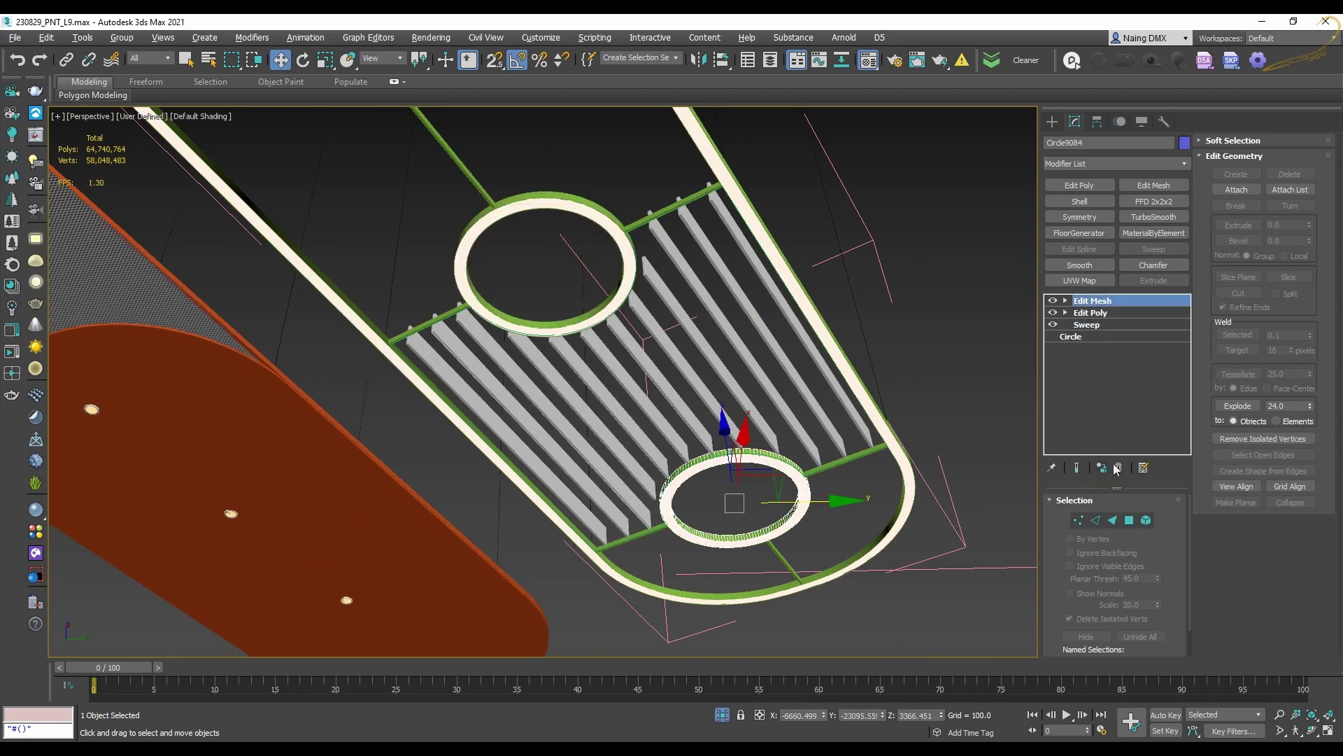
left_click(850, 460)
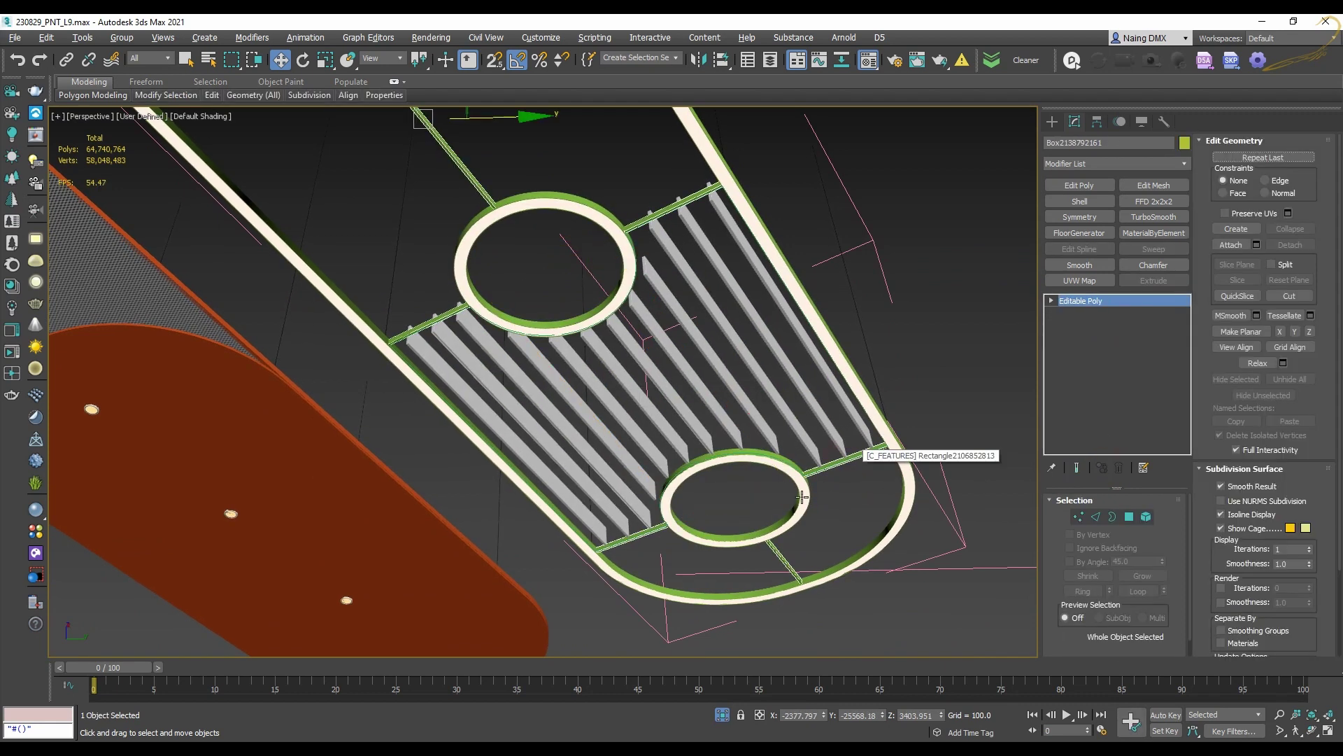
left_click(803, 497)
left_click(815, 457)
left_click(809, 472)
left_click(801, 586)
Make the solid green ceiling panel and its swept edge frame unique
middle_click_drag(766, 310, 801, 455)
left_click(791, 448)
middle_click_drag(707, 189, 744, 419)
left_click(735, 391)
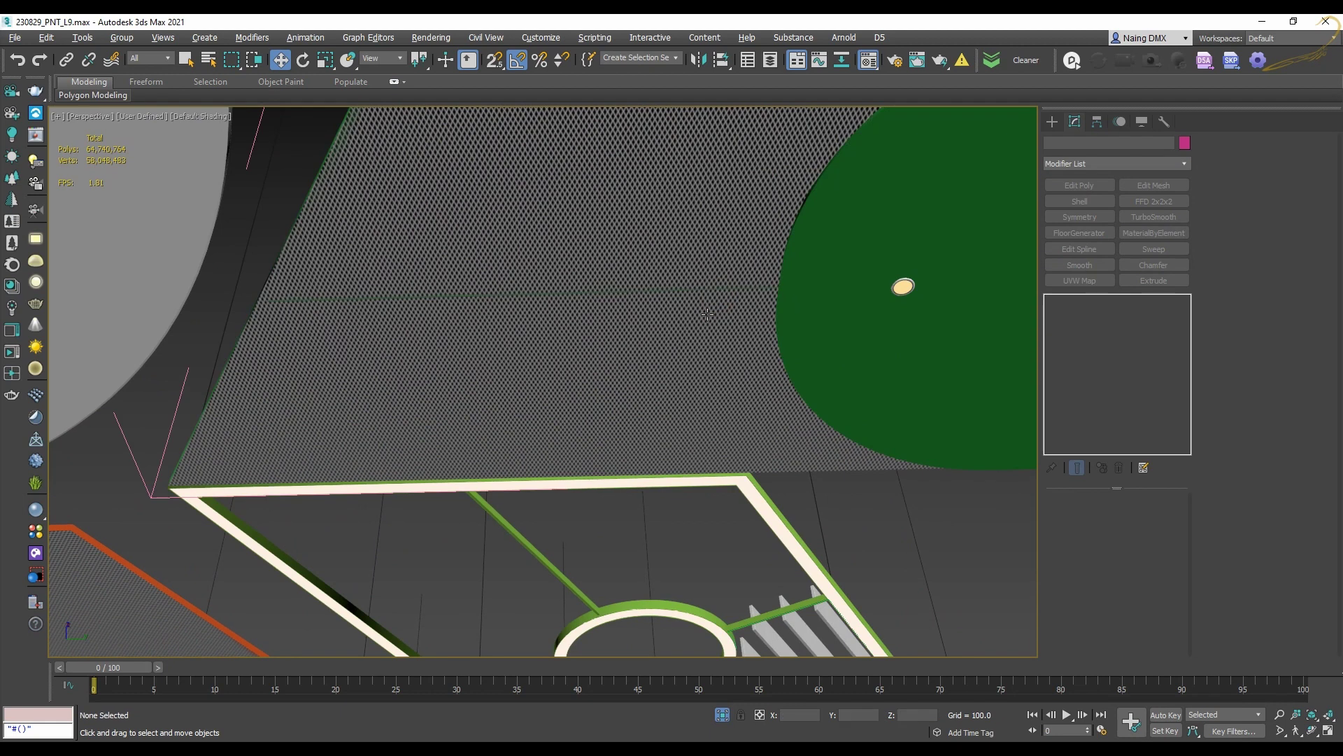
left_click(851, 309)
scroll(903, 287, "down", 5)
middle_click_drag(903, 288, 588, 365)
scroll(774, 278, "up", 8)
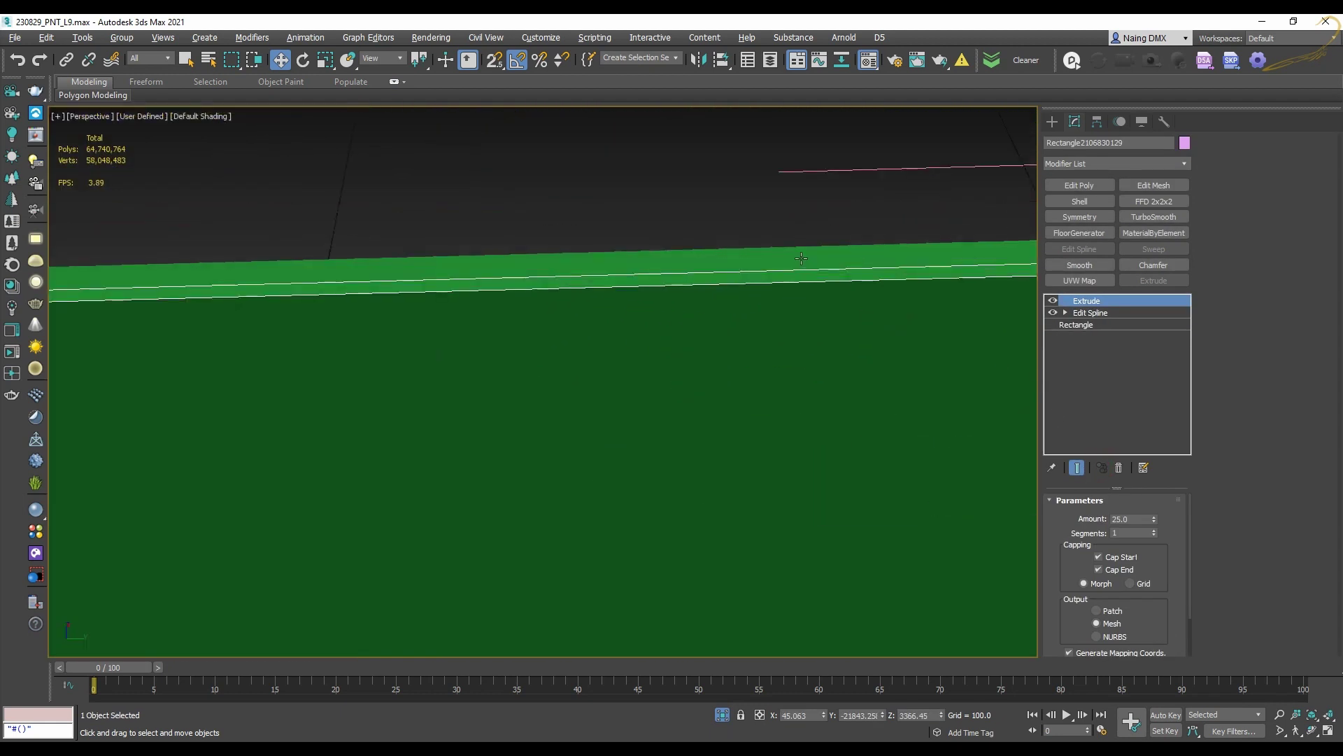
left_click(802, 258)
scroll(675, 361, "down", 5)
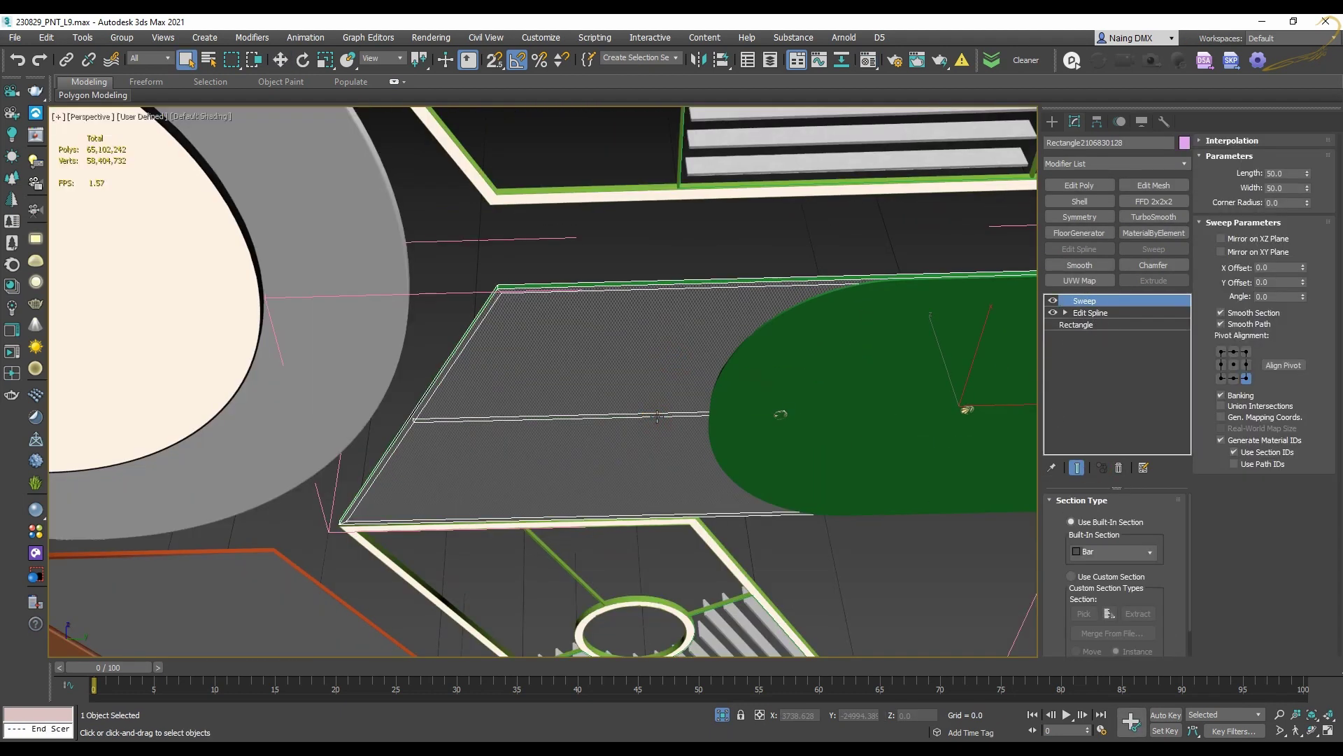
Check the frame, rings and cross bars of the lower green slatted feature for remaining instances
middle_click_drag(657, 417, 653, 343)
left_click(751, 355)
middle_click_drag(734, 451, 746, 343)
left_click(743, 342)
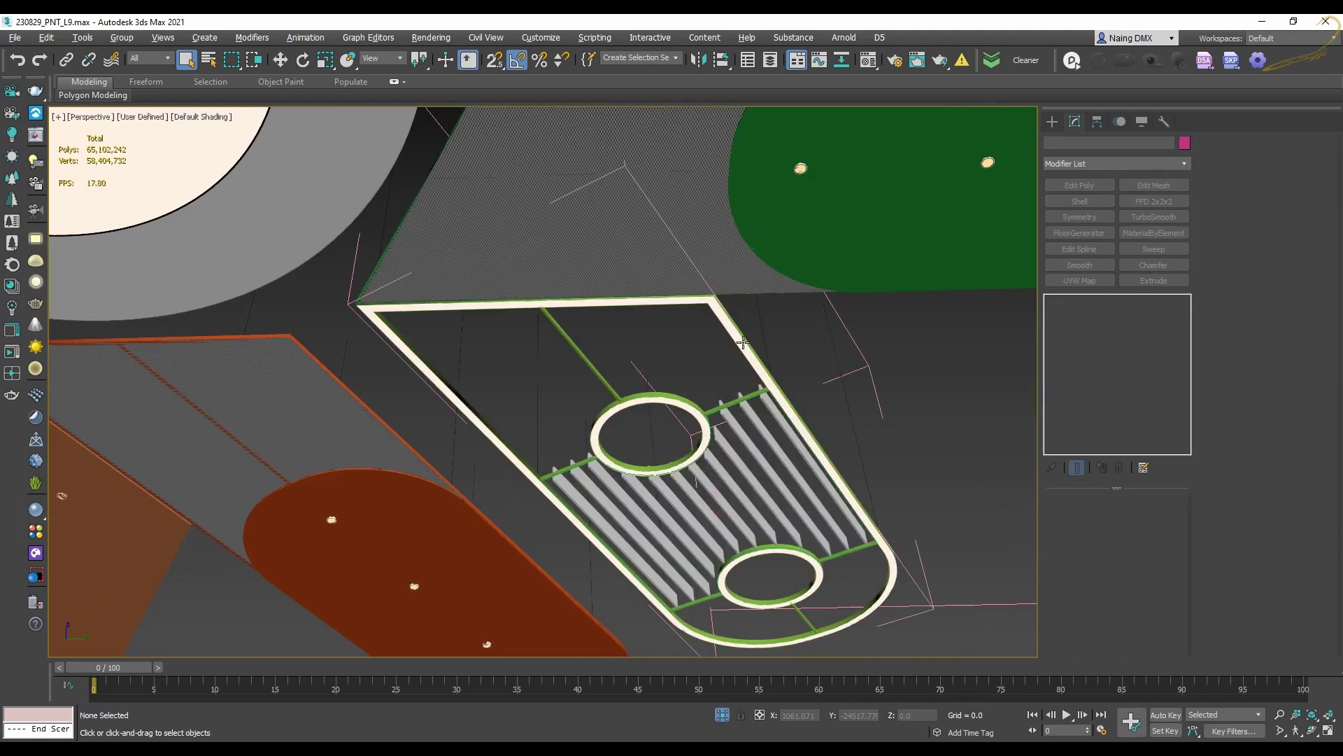
left_click(743, 342)
scroll(754, 417, "up", 3)
left_click(741, 354)
scroll(673, 375, "up", 3)
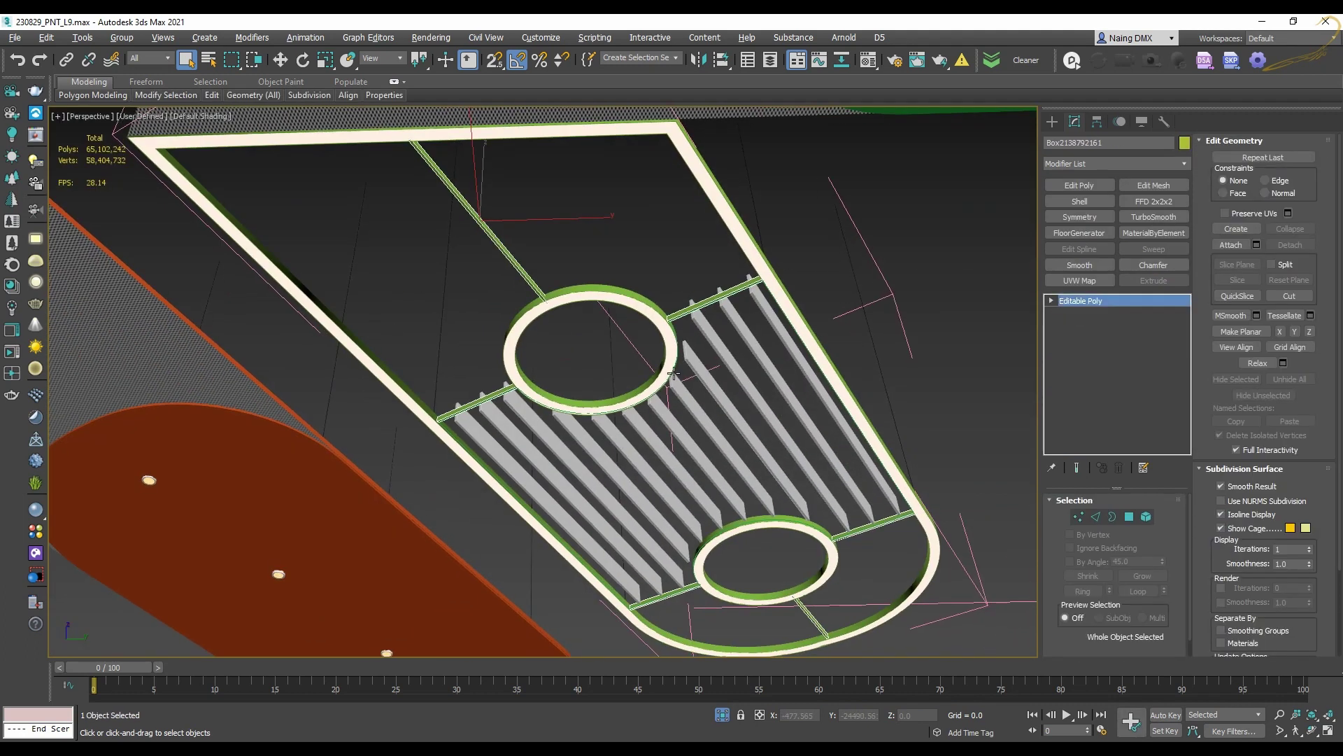
left_click(674, 374)
left_click(834, 555)
middle_click_drag(845, 554, 822, 397)
left_click(842, 358)
left_click(909, 408)
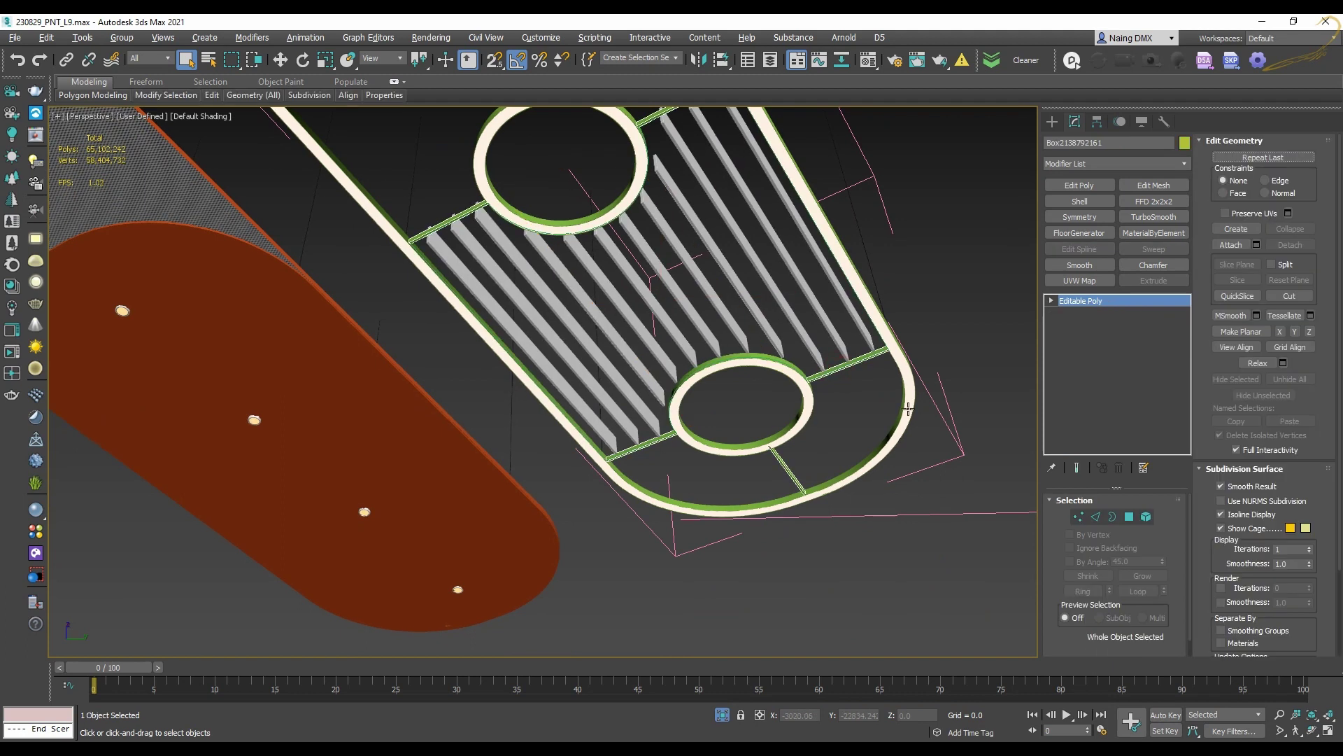
left_click(908, 409)
Make the perforated sheet and the swept edge frame of the lower solid orange feature unique
double_click(549, 324)
middle_click_drag(319, 339, 571, 331)
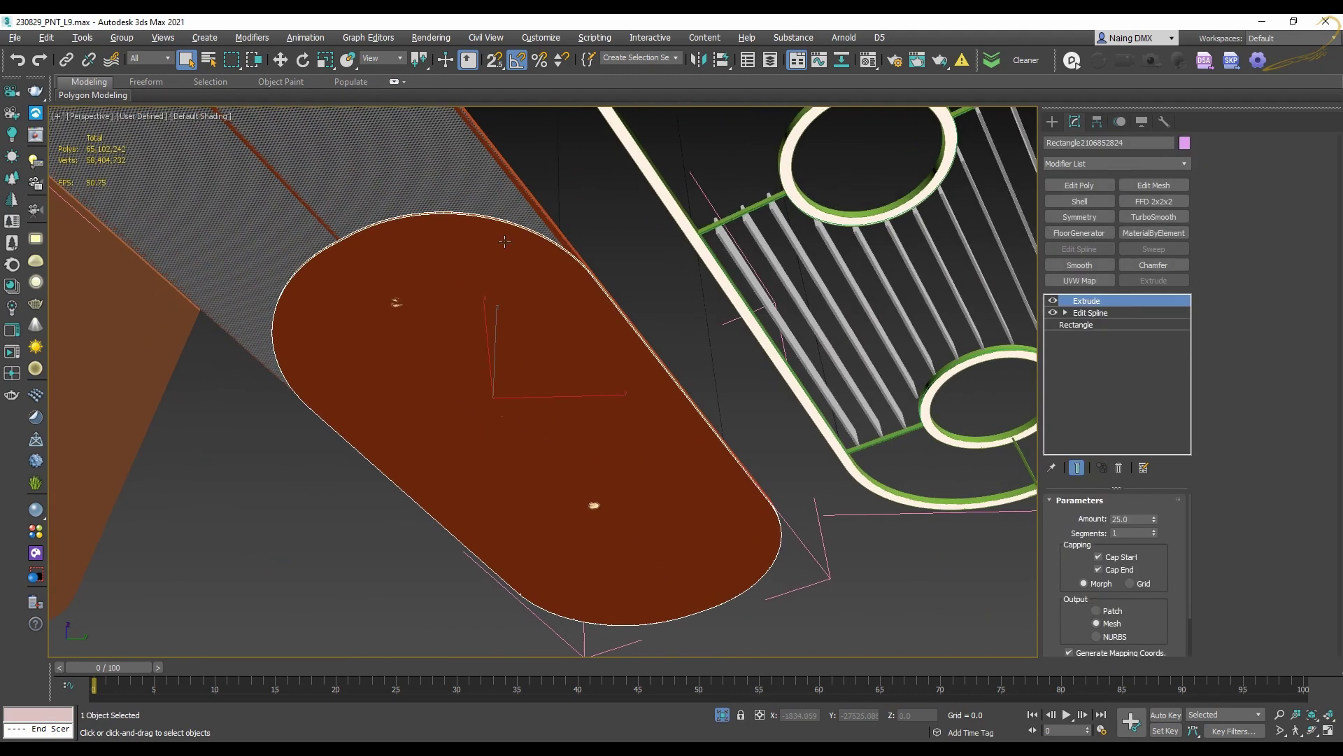
key("ctrl+z")
scroll(536, 206, "up", 2)
middle_click_drag(536, 206, 622, 261)
left_click(643, 266)
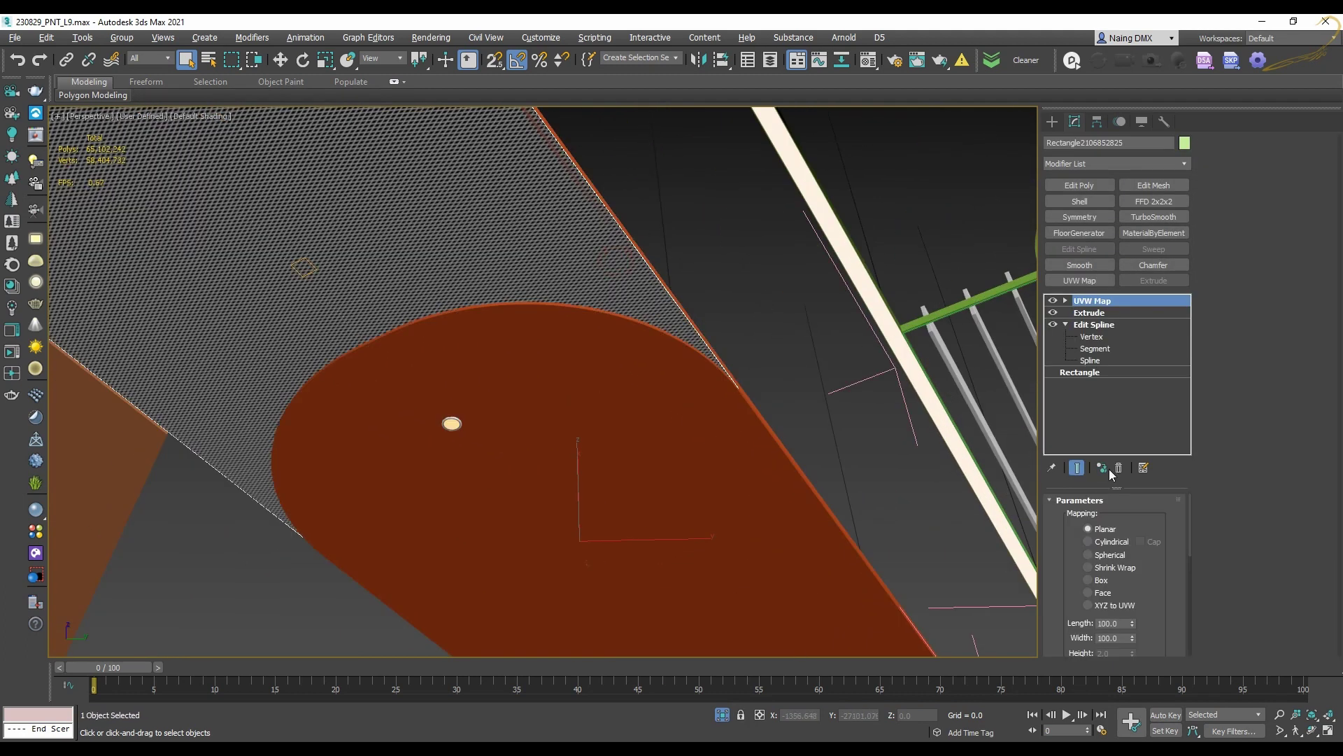
left_click(644, 257)
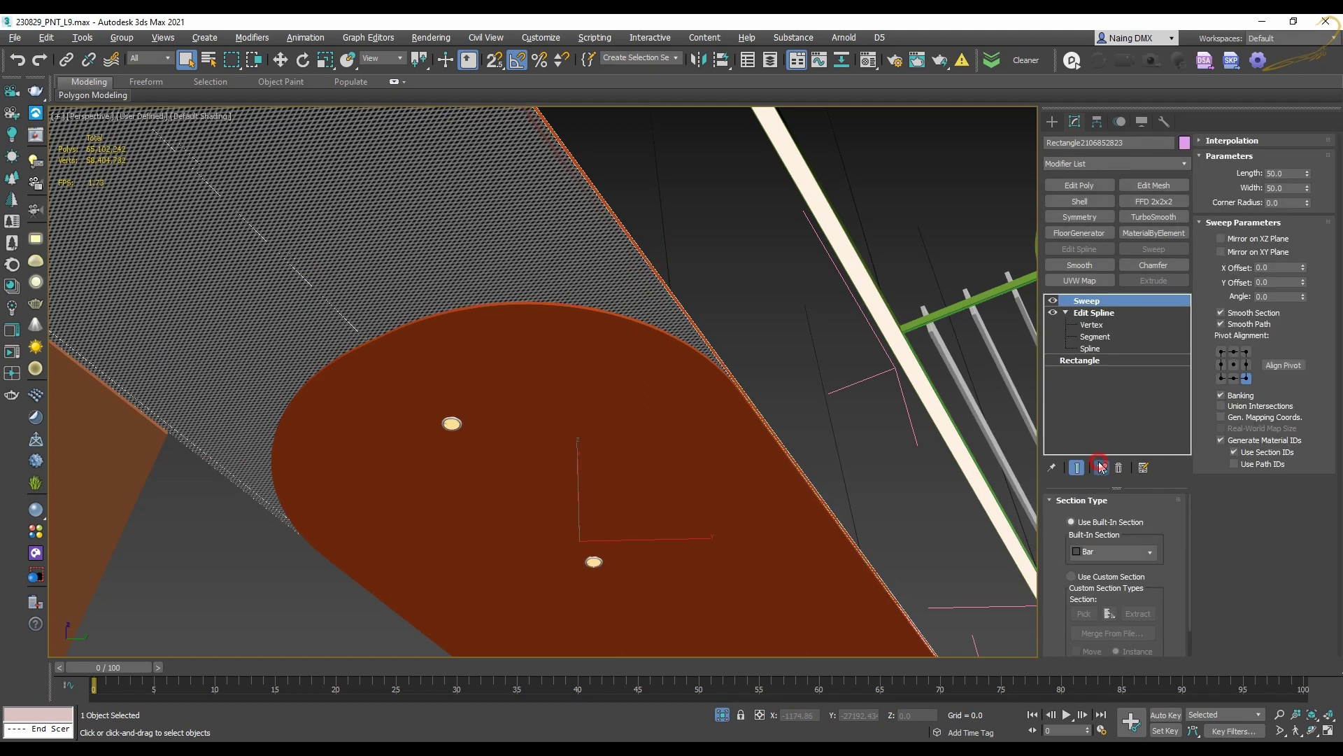
left_click(1100, 464)
Check whether the extruded brown ceiling panel is still an instance
scroll(714, 298, "down", 5)
middle_click_drag(707, 294, 917, 324)
left_click(602, 288)
key("w")
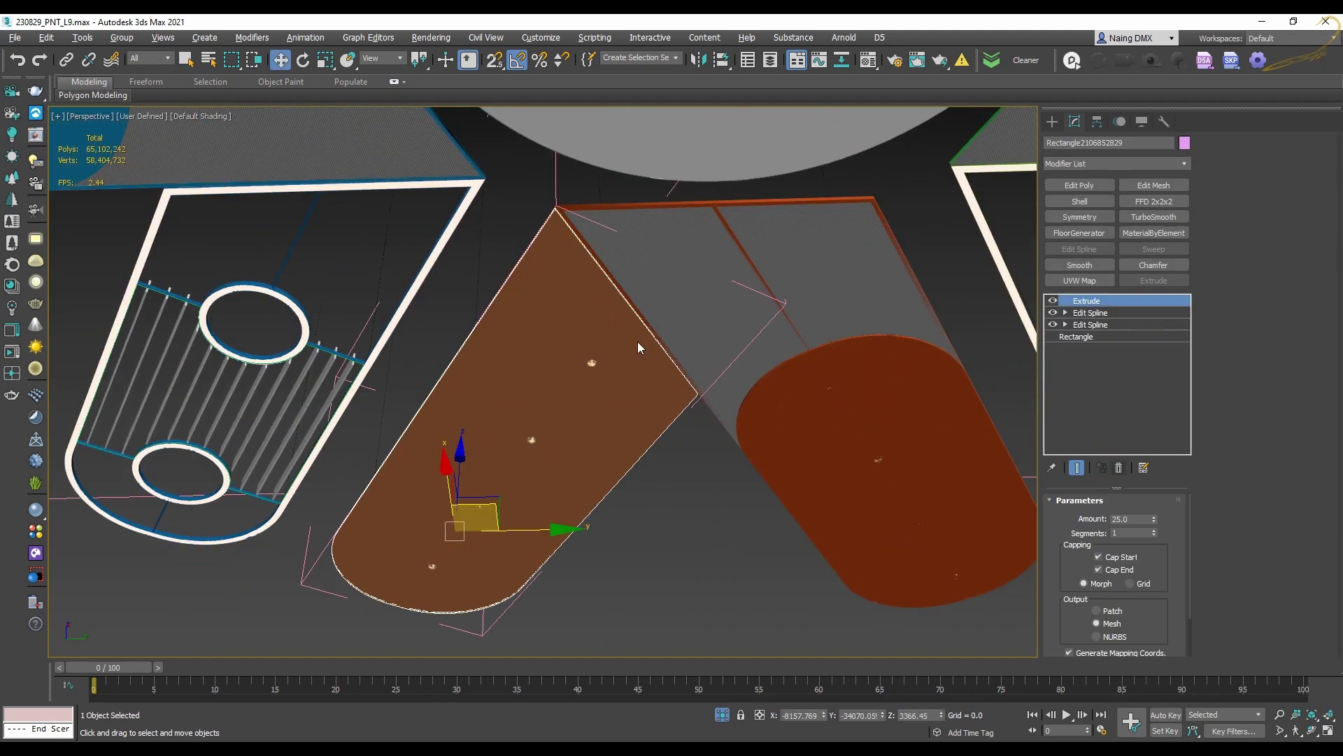
scroll(617, 348, "down", 8)
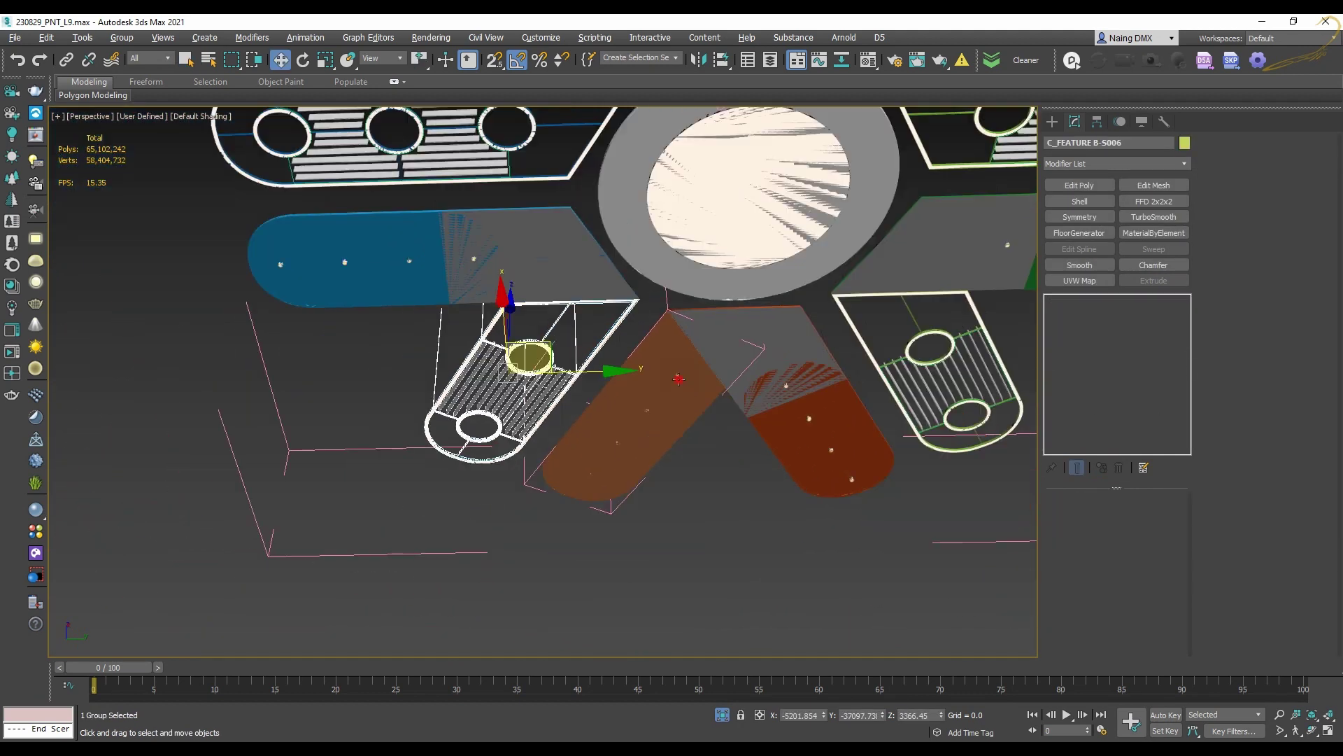
Select the lower blue ceiling features and open their groups for editing
left_click(668, 404)
left_click(504, 287)
left_click(483, 206)
middle_click_drag(490, 210, 521, 268)
scroll(588, 392, "up", 6)
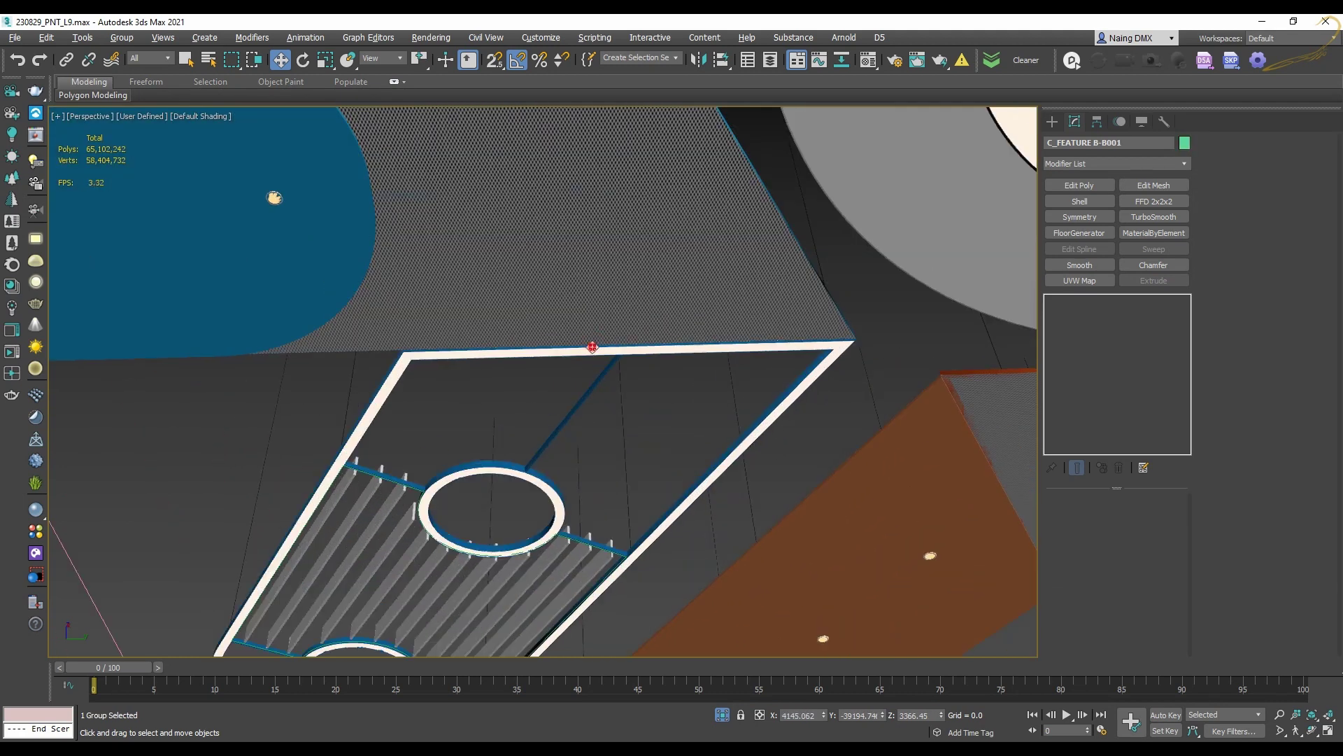
left_click(591, 348)
key("alt+o")
Make the outer frame, cross bars and both rings of the lower blue slatted feature unique
middle_click_drag(591, 347, 605, 280)
left_click(605, 280)
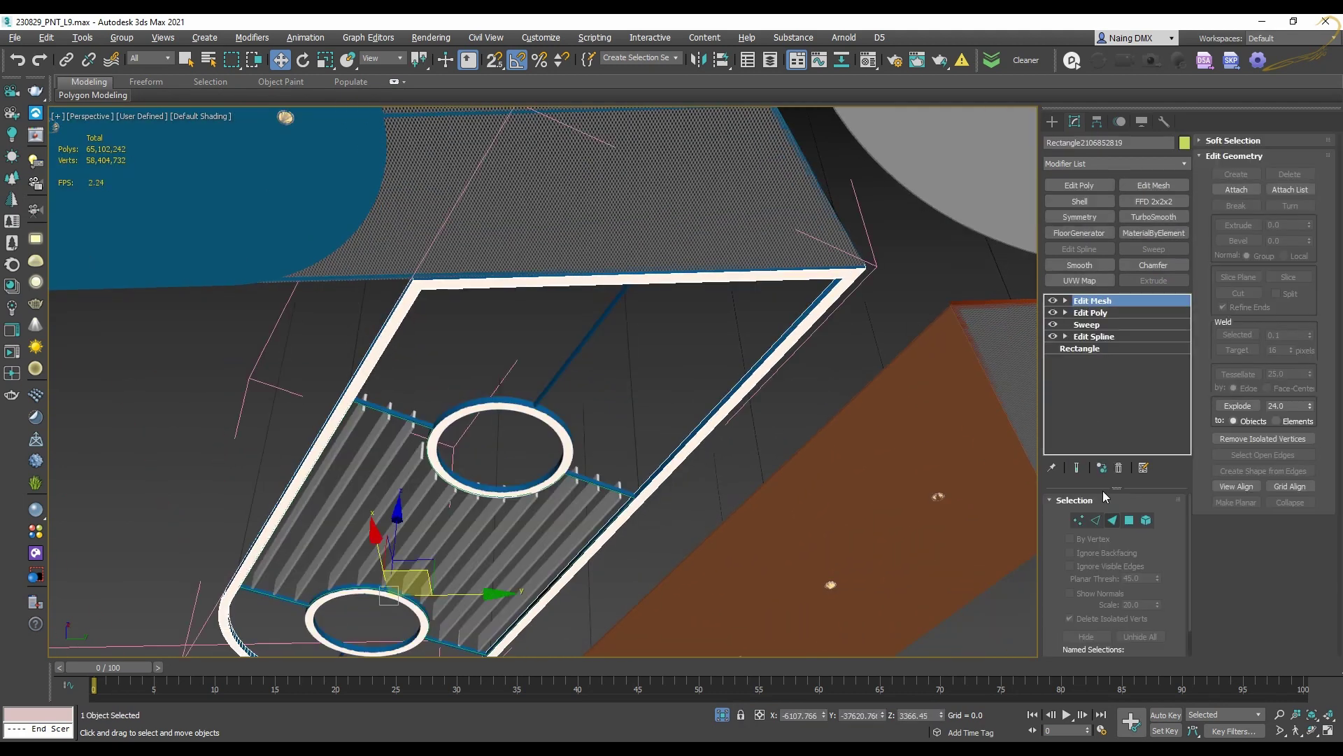
left_click(613, 304)
left_click(564, 444)
middle_click_drag(564, 444, 700, 226)
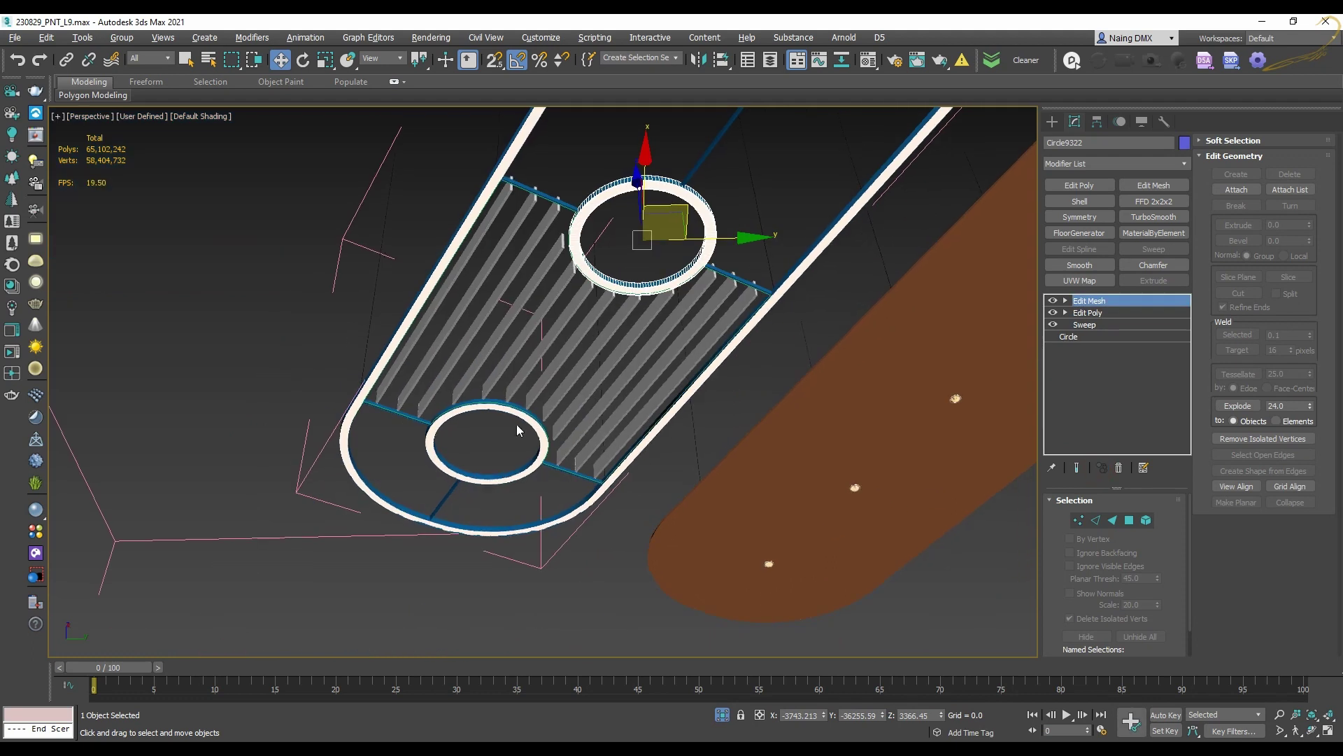
left_click(550, 448)
middle_click_drag(640, 297, 659, 340)
Check the frame and upper ring of the lower blue slatted feature for remaining instances
left_click(464, 316)
middle_click_drag(465, 316, 487, 490)
left_click(576, 228)
middle_click_drag(576, 228, 586, 260)
left_click(744, 277)
left_click(640, 339)
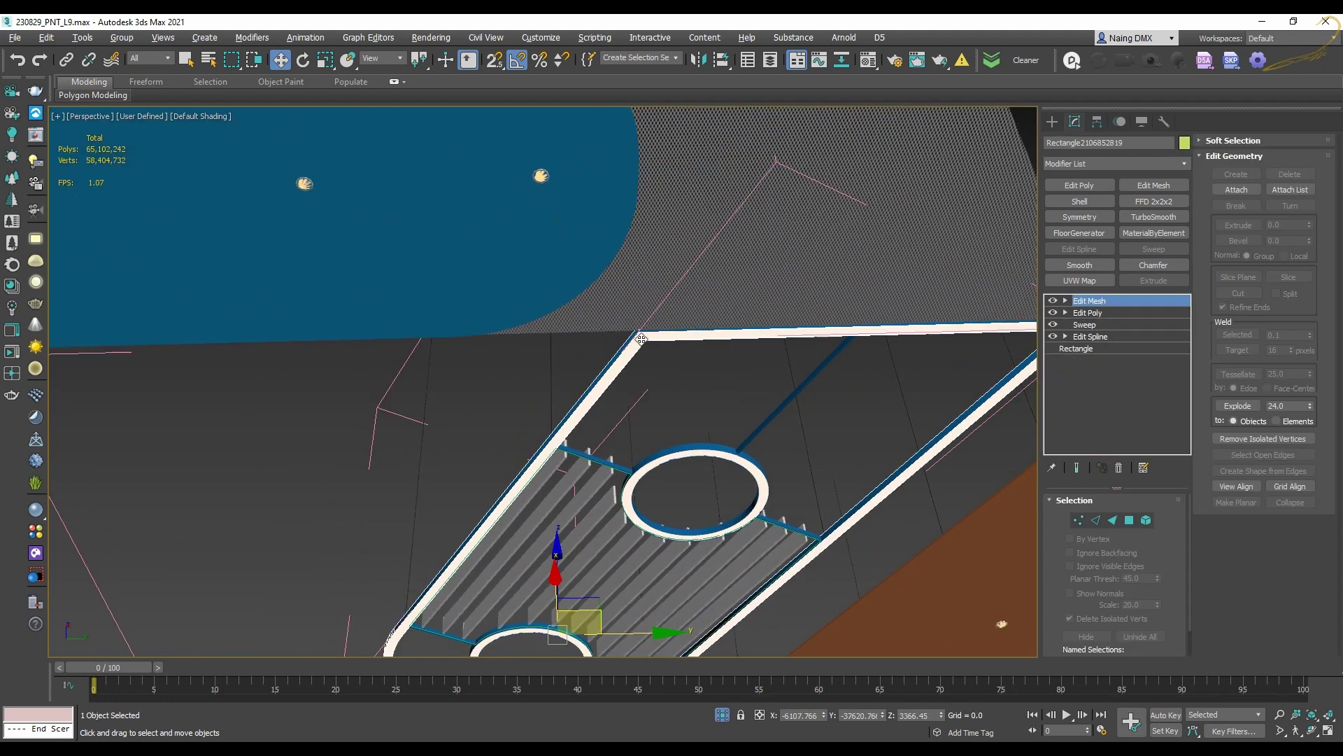
left_click(674, 447)
Make the extruded solid blue ceiling panel and its edge frame unique
left_click(749, 285)
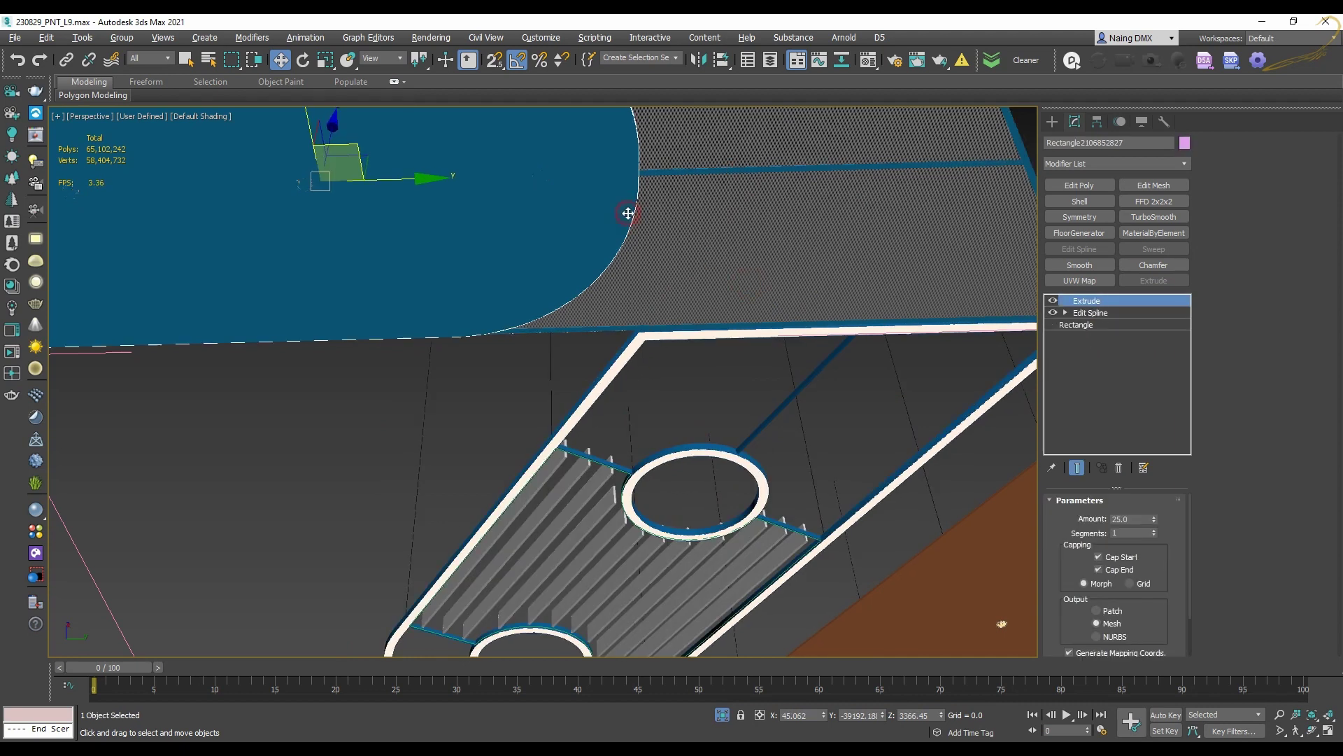
middle_click_drag(628, 213, 735, 392, "alt")
left_click(760, 187)
scroll(732, 385, "down", 3)
Make the outer frame and rings of the three-ring blue slatted feature unique
left_click(668, 345)
left_click(668, 346)
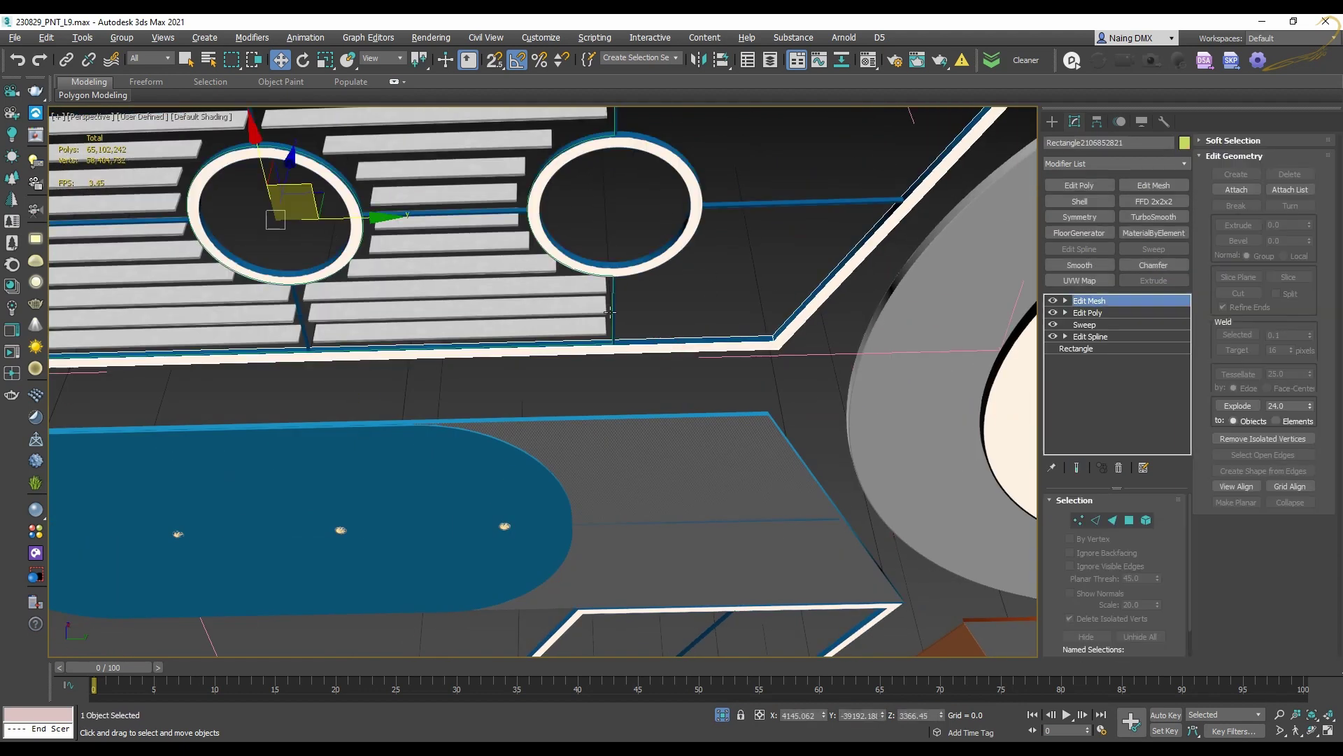
left_click(615, 274)
middle_click_drag(617, 293, 636, 342)
left_click(783, 249)
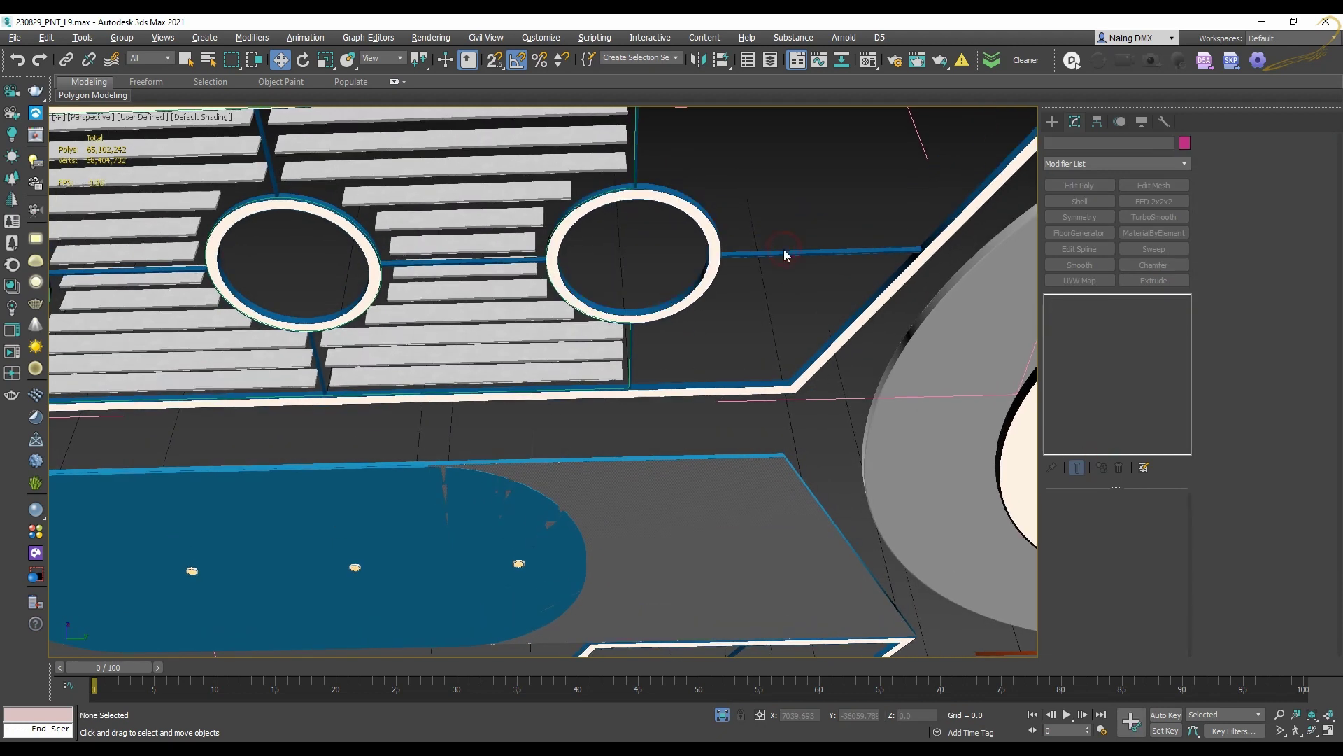
left_click(785, 252)
left_click(374, 270)
middle_click_drag(591, 117, 662, 250)
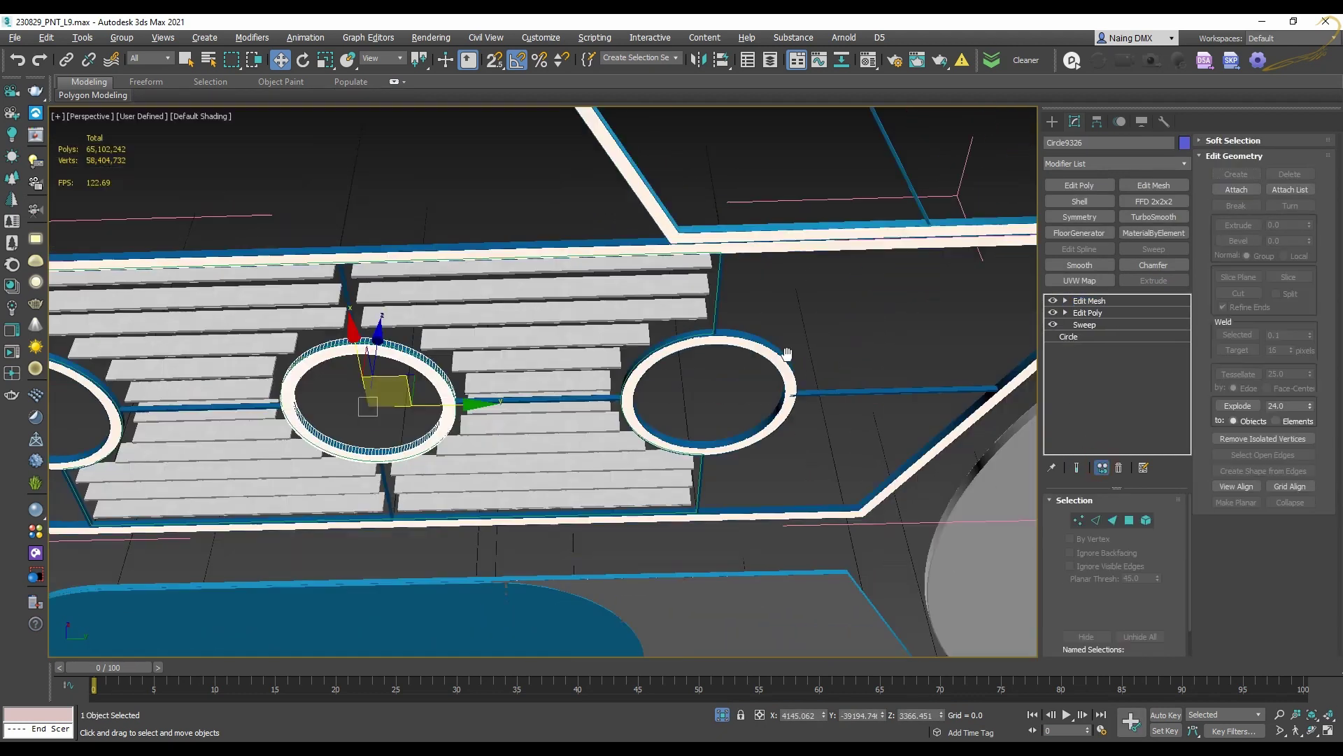
Make the cross bars of the three-ring blue slatted feature unique
left_click(661, 250)
left_click(721, 285)
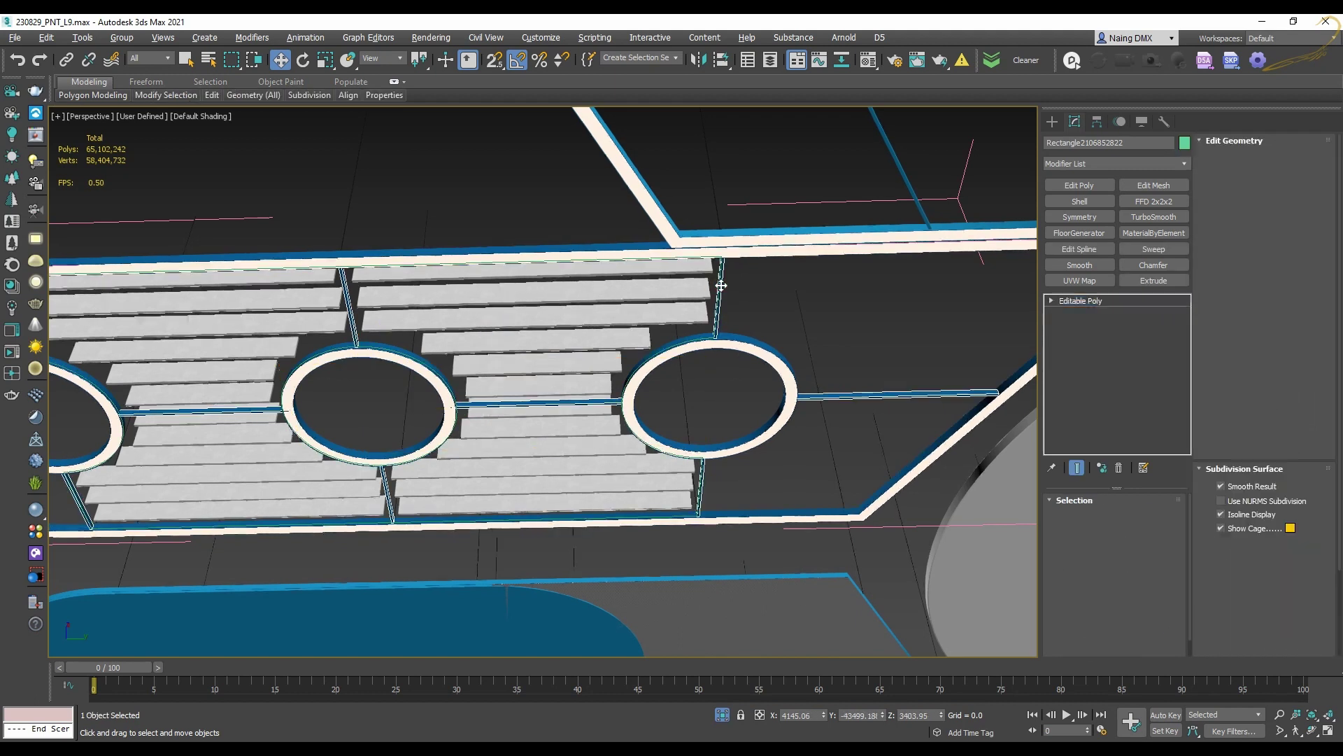
left_click(690, 338)
middle_click_drag(704, 275, 672, 354)
left_click(672, 354)
Make the ring nearest the centre in the upper blue slatted feature C_FEATURE B-S005 unique
left_click(770, 323)
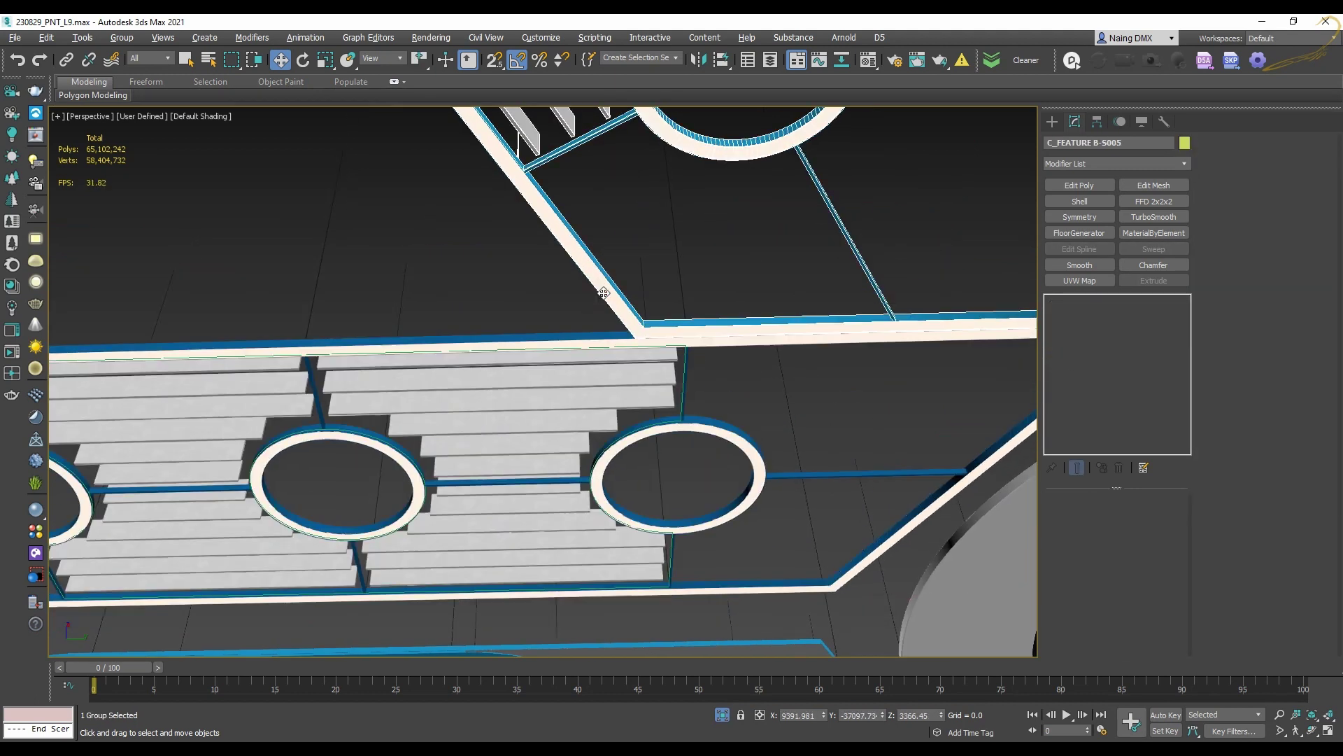
middle_click_drag(774, 301, 730, 414)
left_click(763, 271)
left_click(1103, 471)
Make the cross bars and the outer-end ring of the upper blue slatted feature unique
left_click(779, 323)
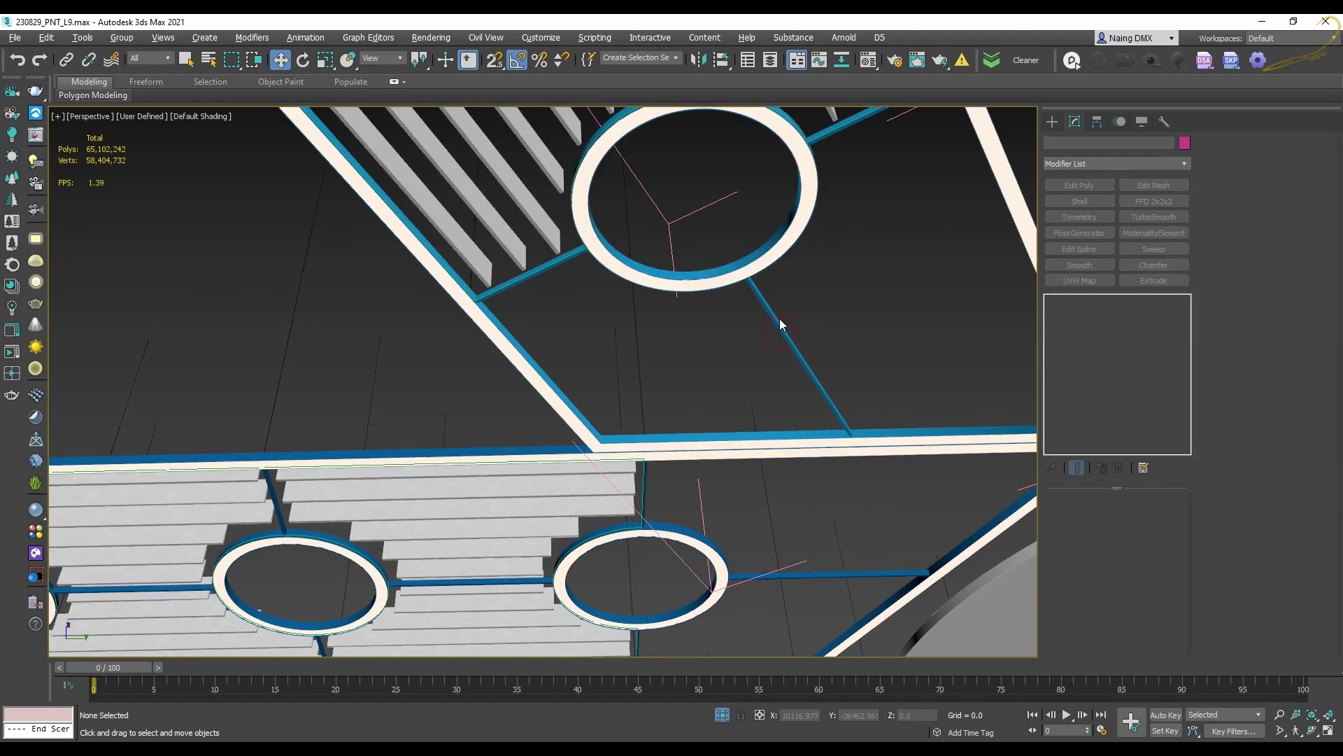
middle_click_drag(711, 283, 792, 403)
left_click(622, 201)
key("z")
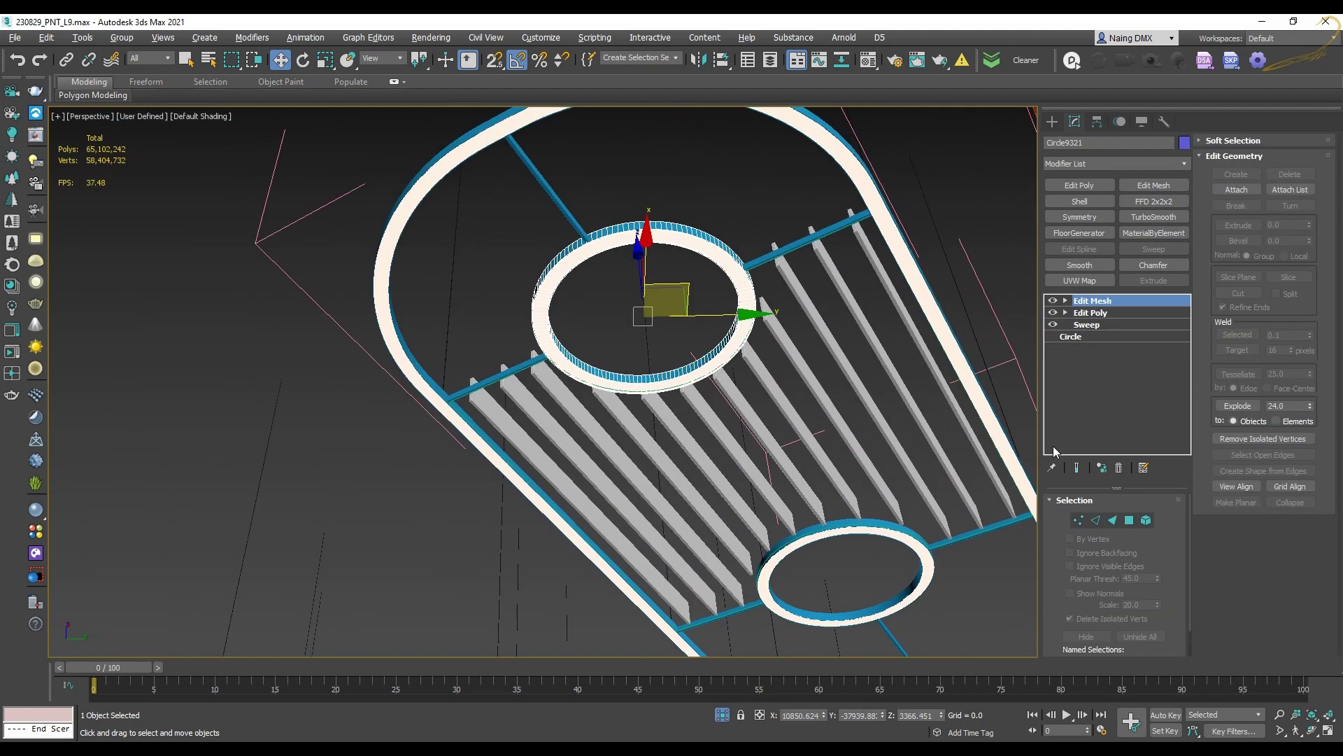
left_click(849, 170)
left_click(842, 225)
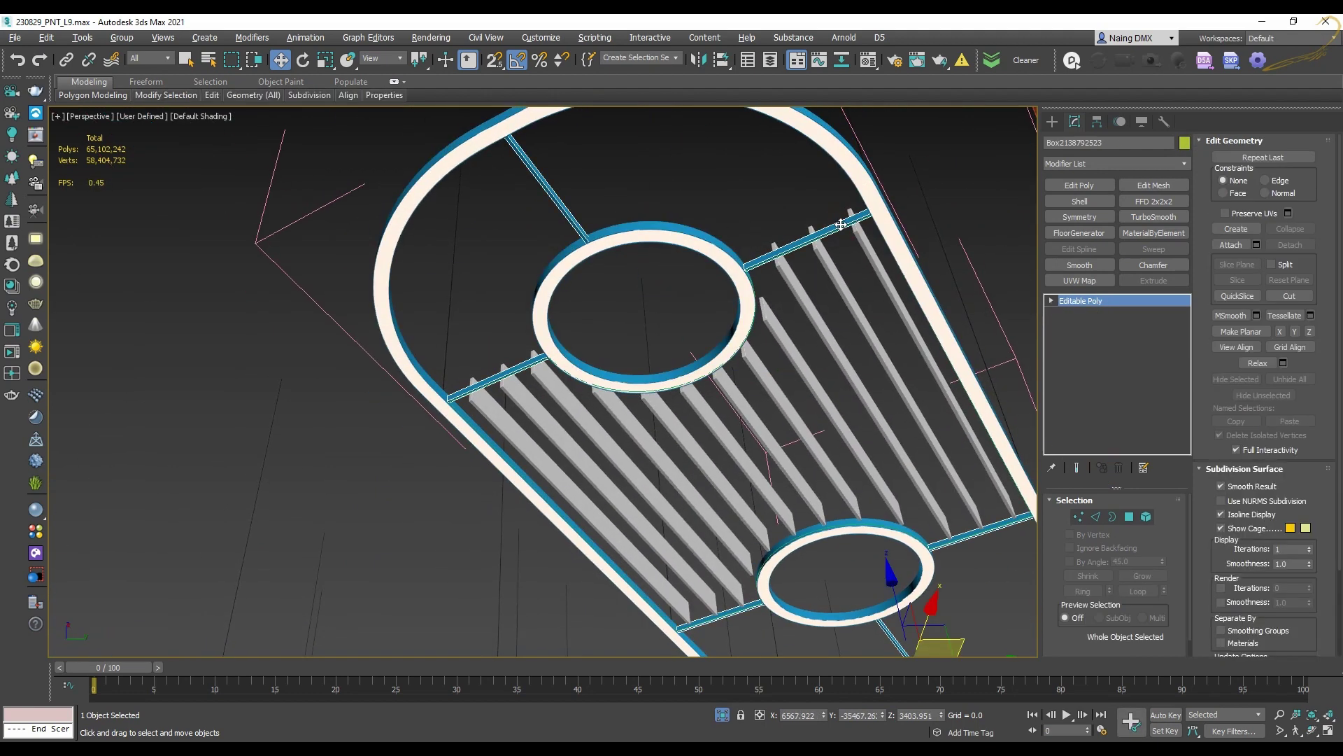
scroll(792, 300, "up", 3)
left_click(792, 300)
Check the rest of the upper blue slatted feature and select the neighbouring orange feature group C_FEATURE A003
scroll(791, 300, "down", 6)
left_click(817, 266)
middle_click_drag(907, 330, 851, 339)
scroll(887, 348, "up", 5)
left_click(921, 375)
middle_click_drag(921, 375, 951, 648)
left_click(489, 321)
scroll(559, 358, "down", 5)
middle_click_drag(786, 423, 651, 322)
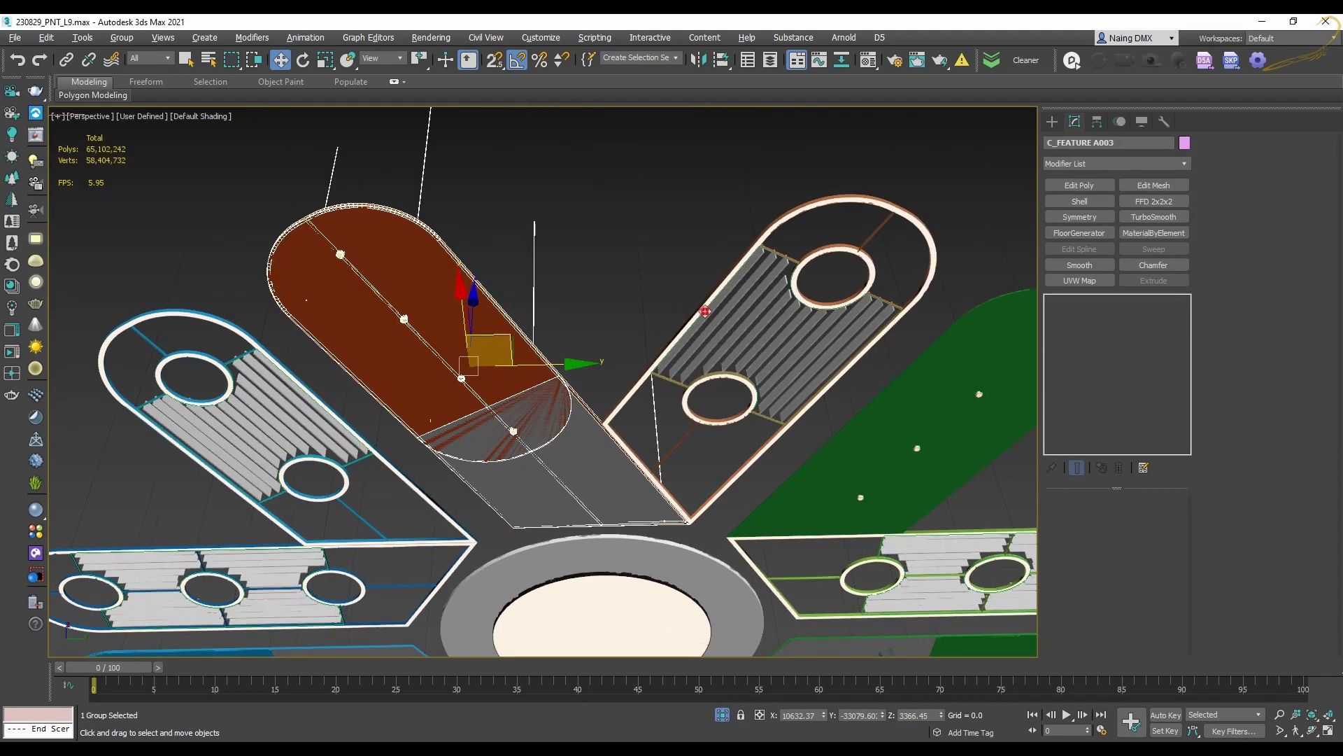
Check the central membrane light and its surrounding ring for instances, and close the C_FEATURES group
left_click(703, 310)
scroll(647, 412, "down", 4)
scroll(651, 495, "up", 4)
left_click(651, 495)
scroll(651, 495, "down", 4)
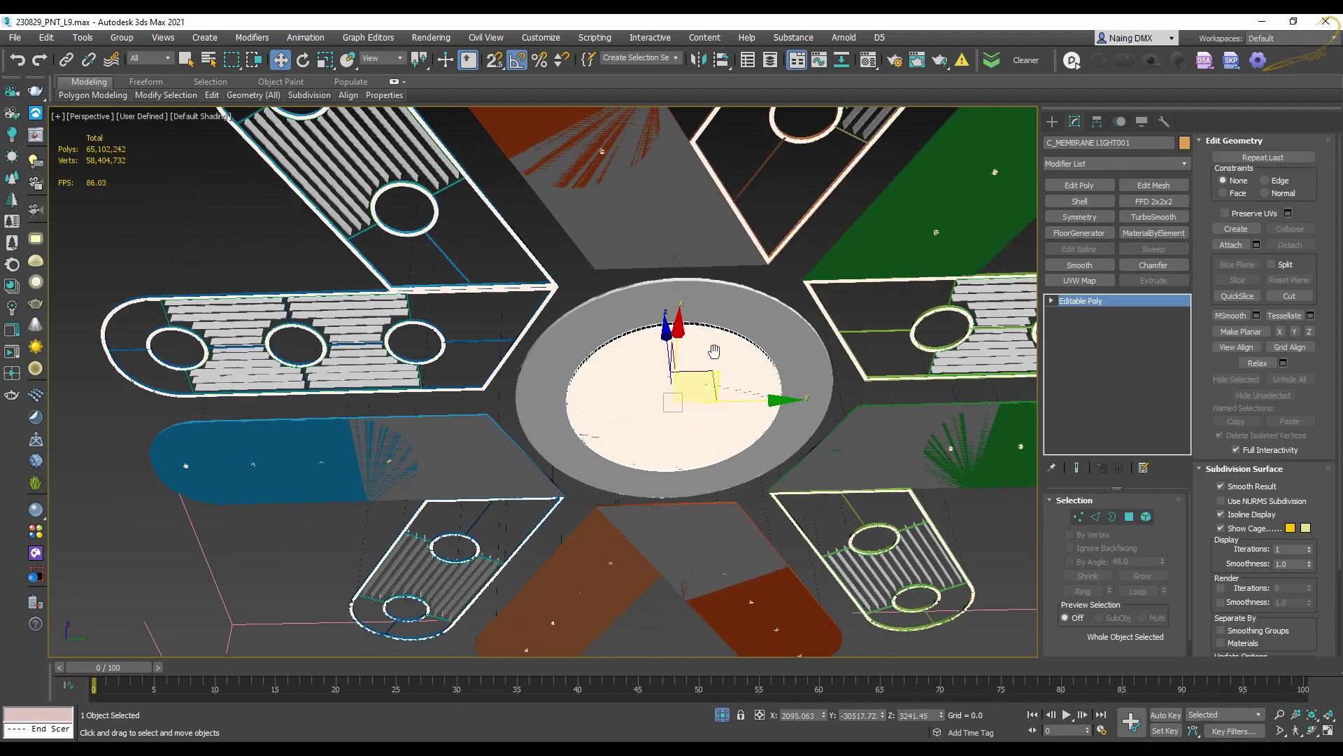
scroll(736, 368, "up", 5)
middle_click_drag(736, 368, 726, 384, "alt")
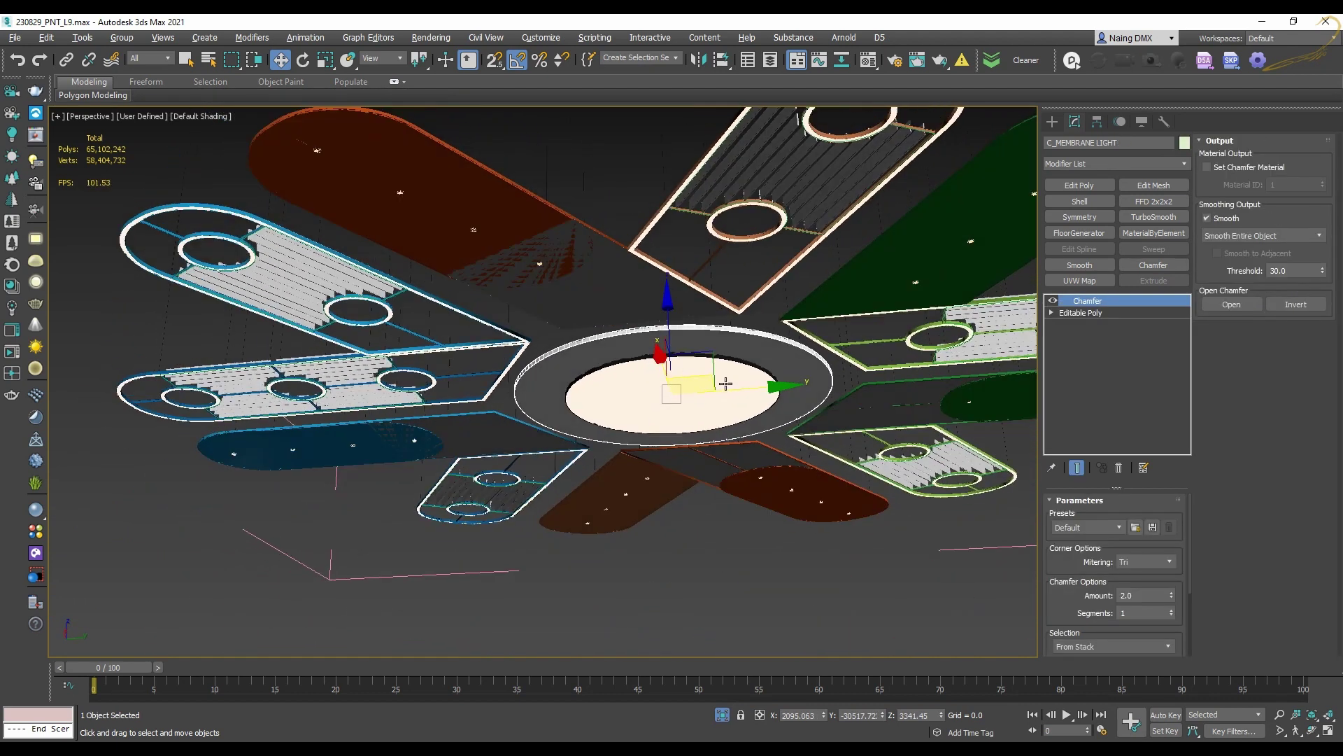
key("ctrl+alt+g")
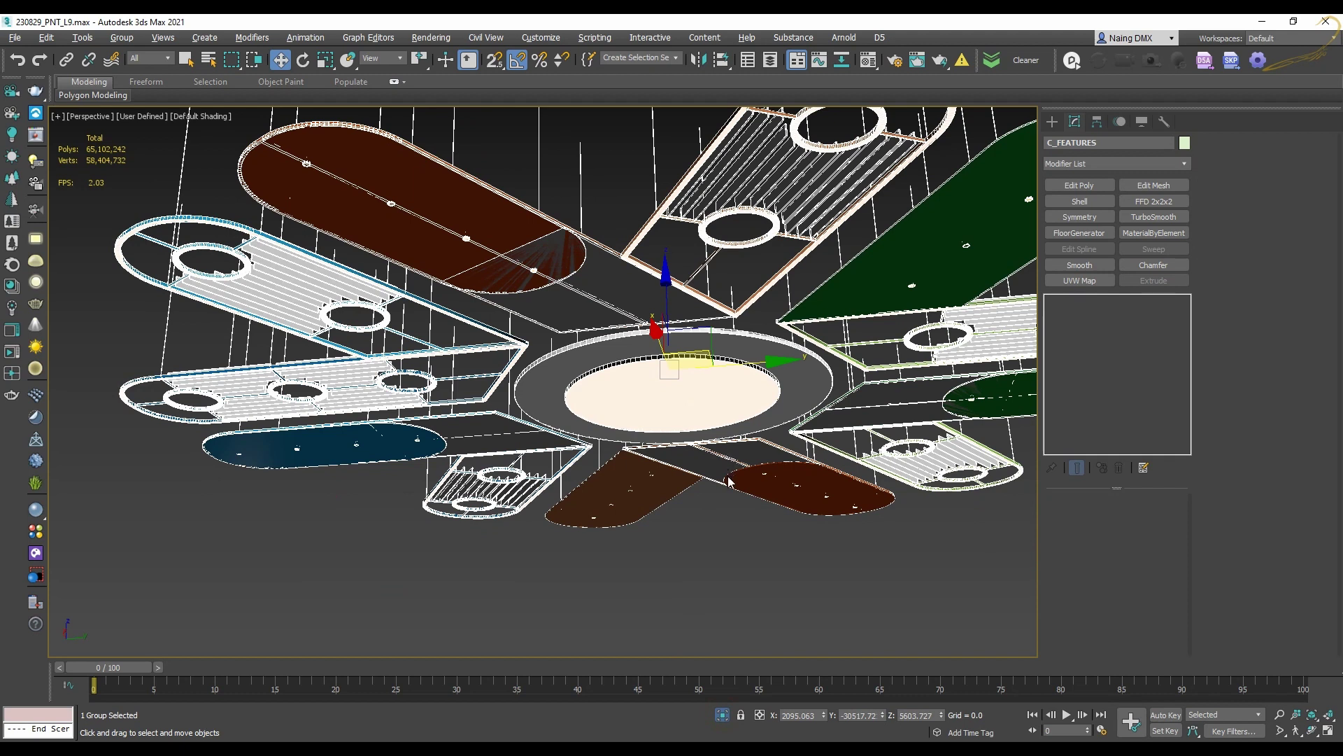
Show the office camera view maximized and select the orange hollow floor area F_GREEN HOLLOW005 under the desks
scroll(728, 481, "down", 5)
key("alt+w")
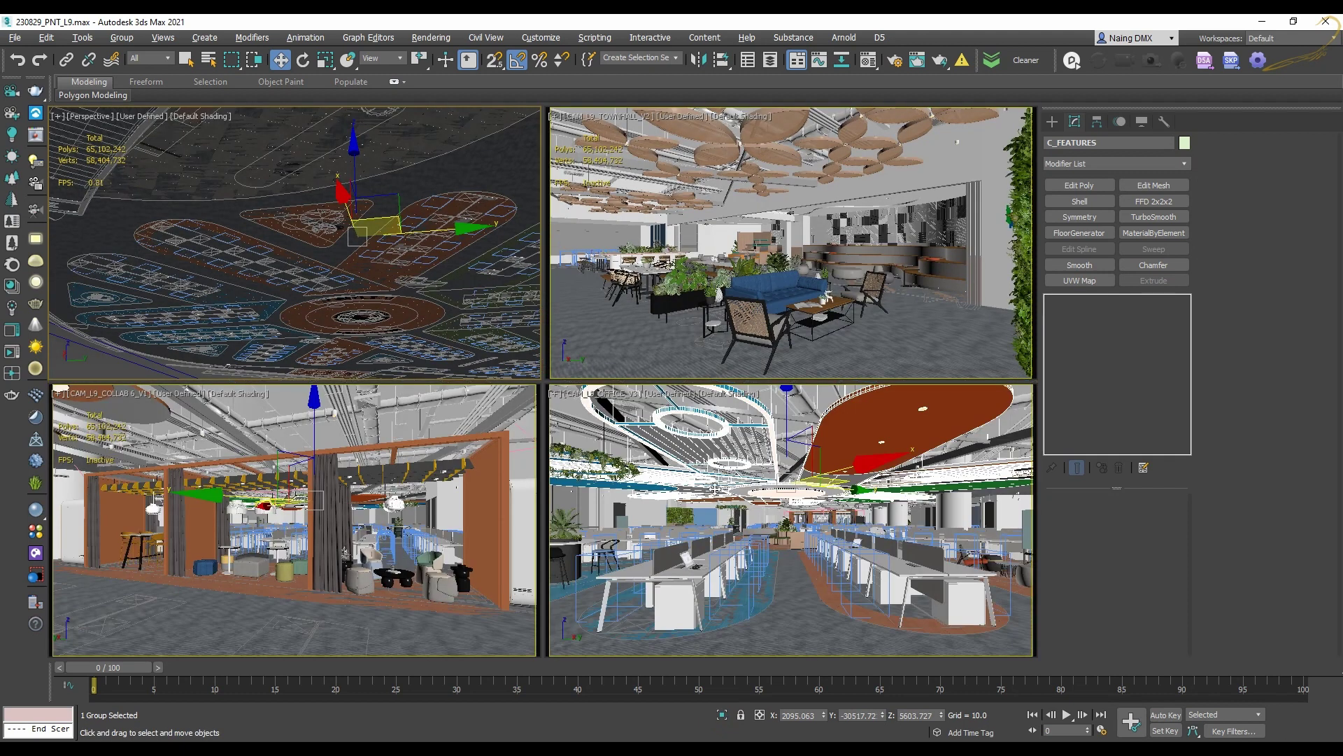
key("alt+w")
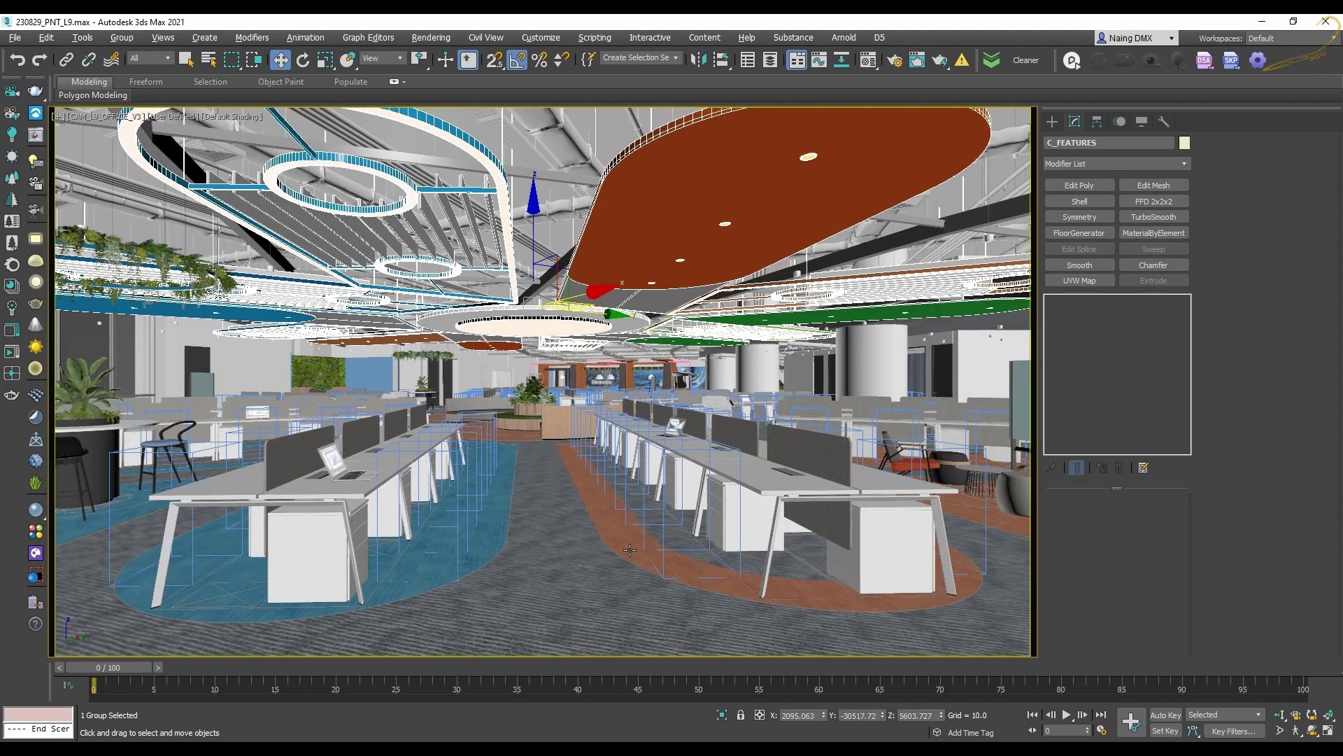
left_click(631, 549)
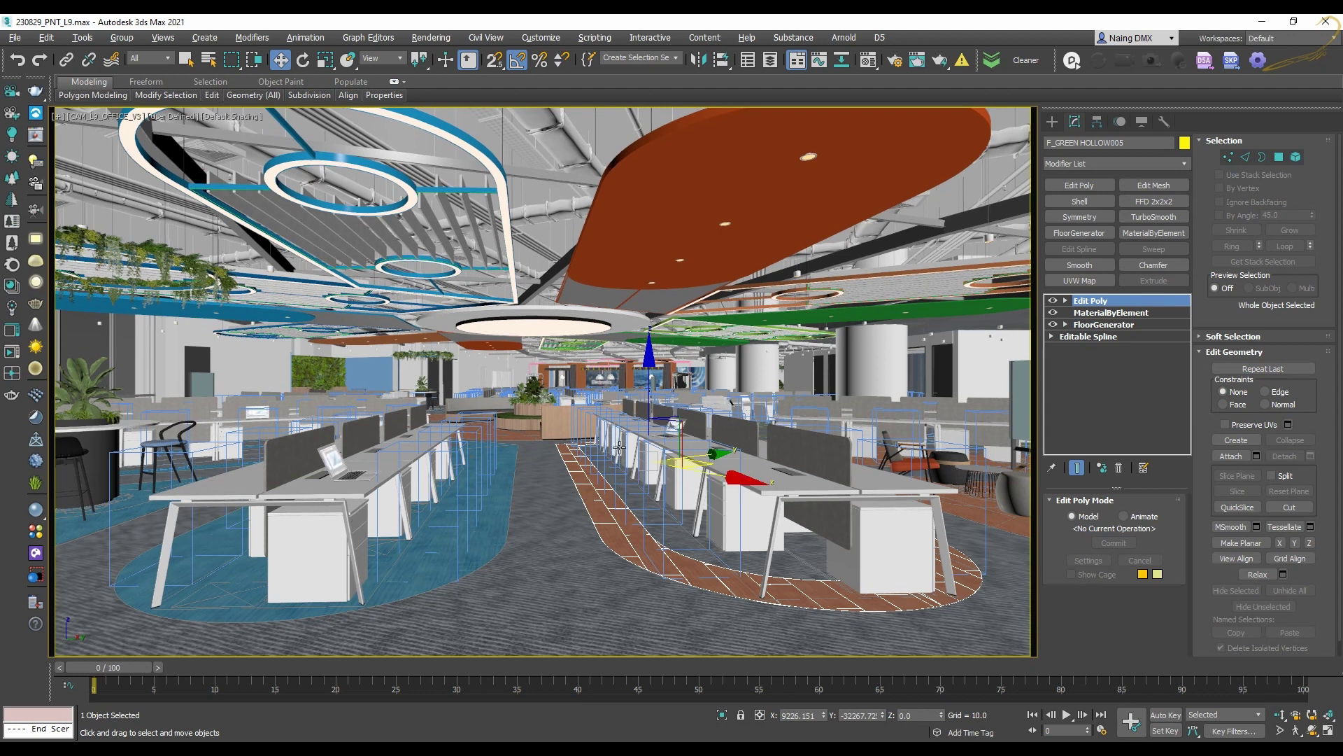
left_click(619, 448)
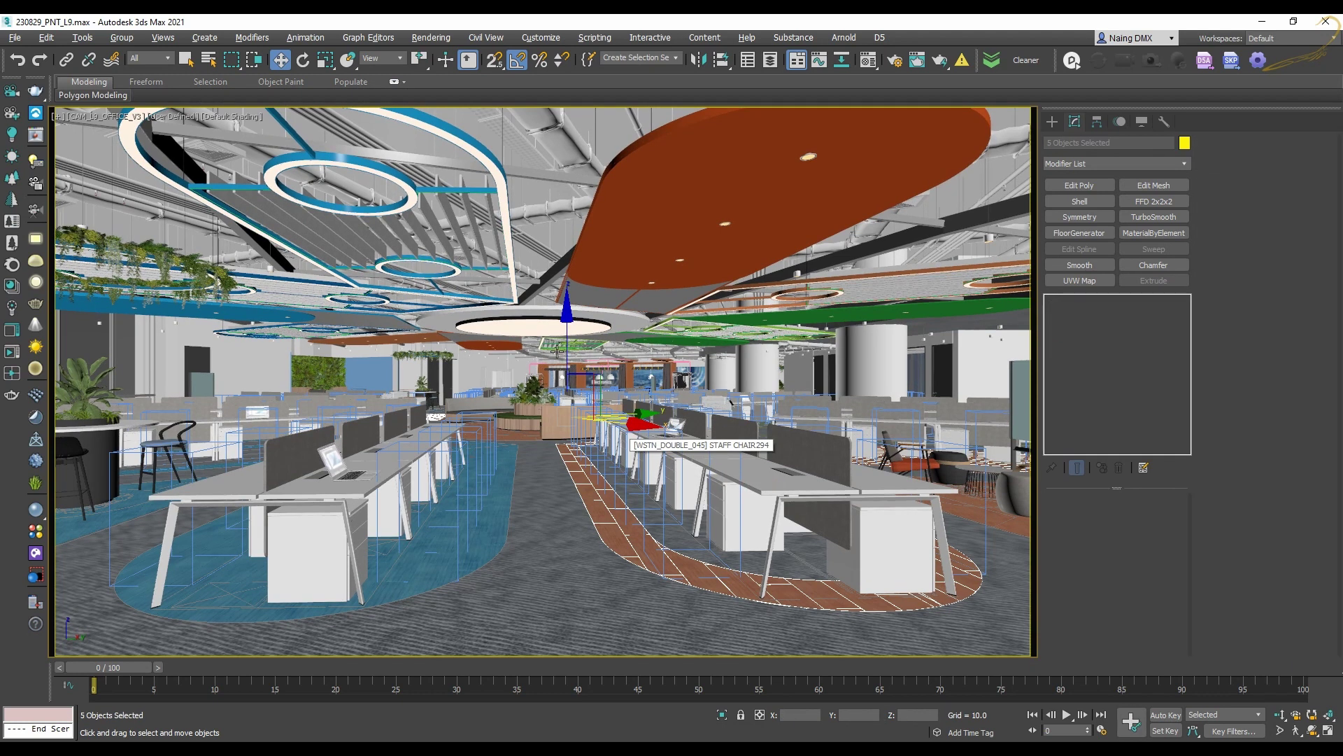
left_click_drag(566, 330, 585, 311)
key("ctrl+z")
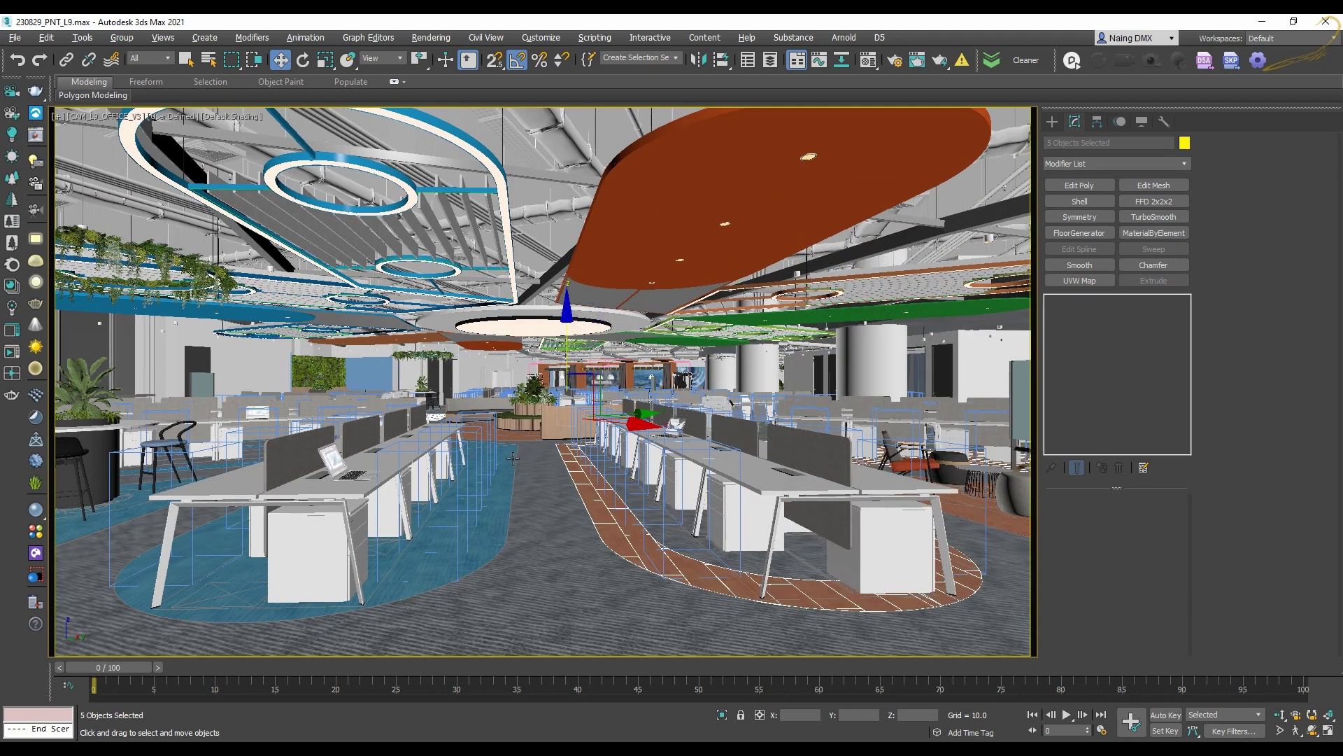
left_click(513, 458, "ctrl")
left_click(513, 457, "ctrl")
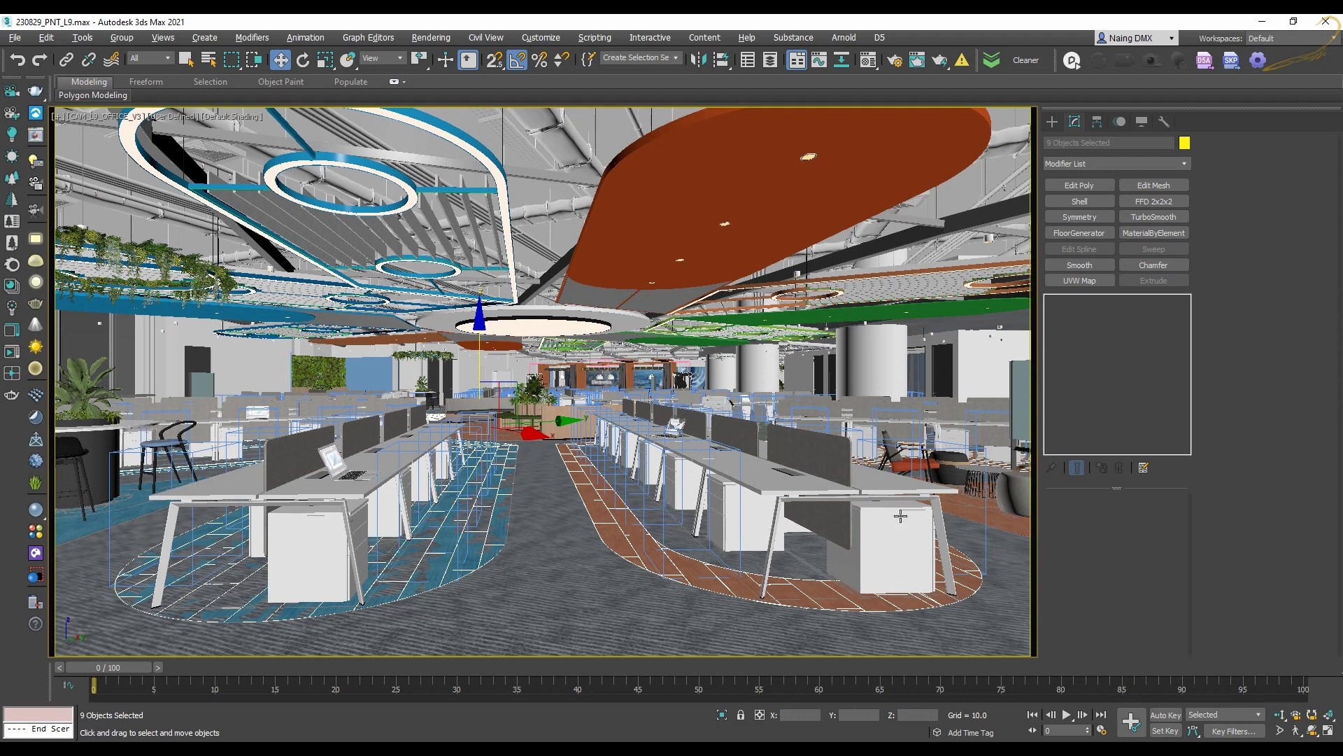
left_click(970, 512, "ctrl")
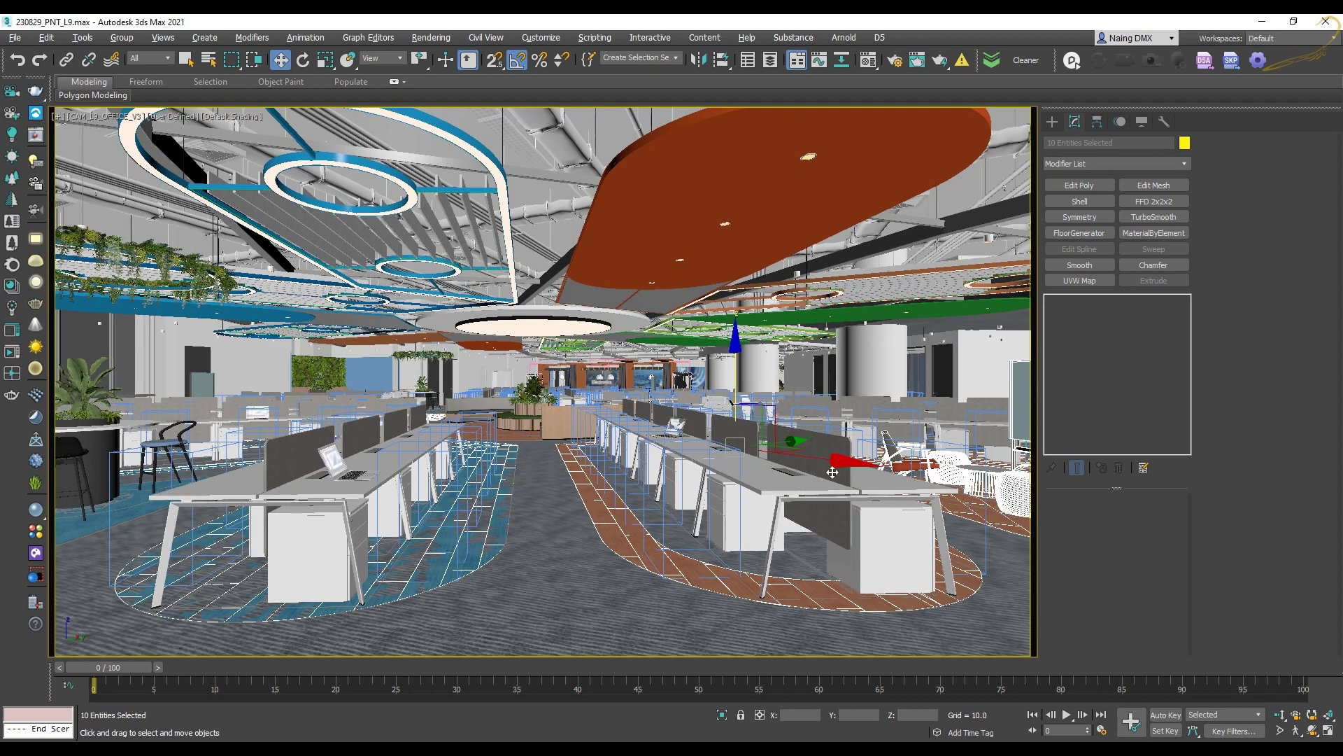
key("ctrl+a")
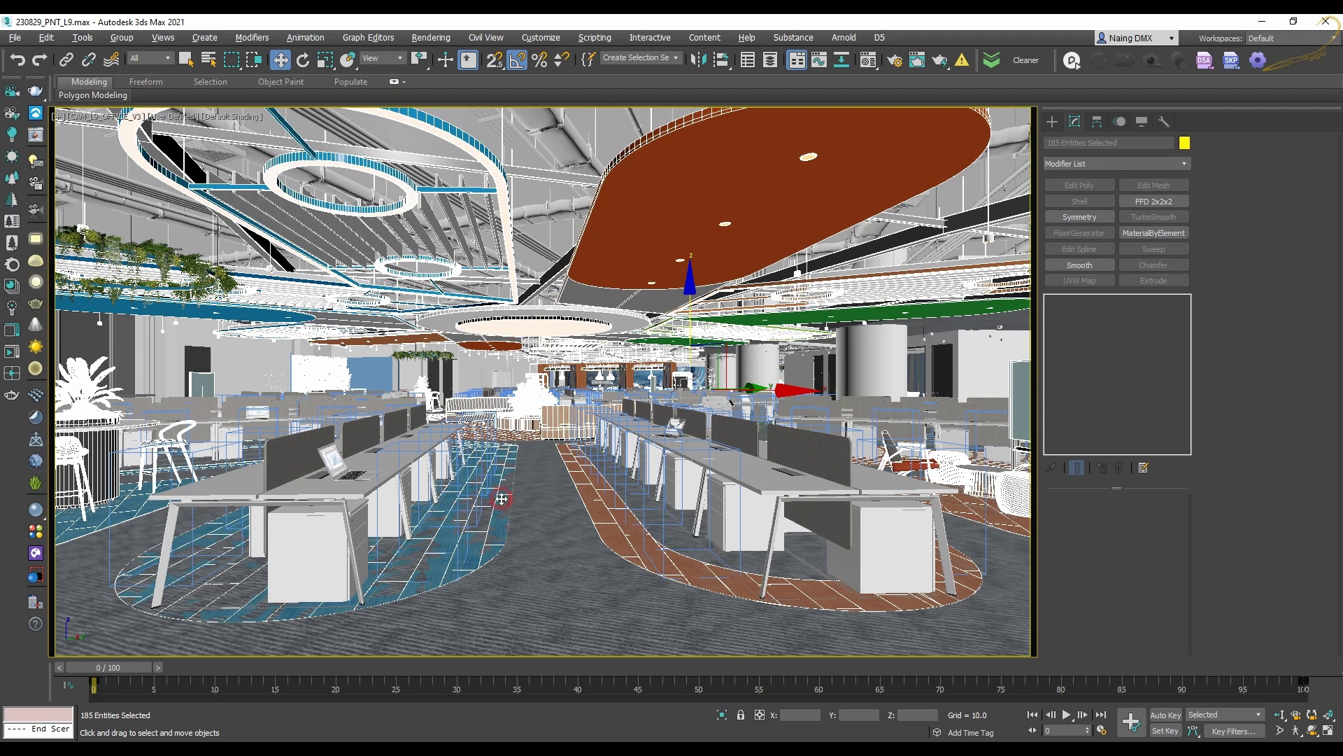
left_click(501, 498)
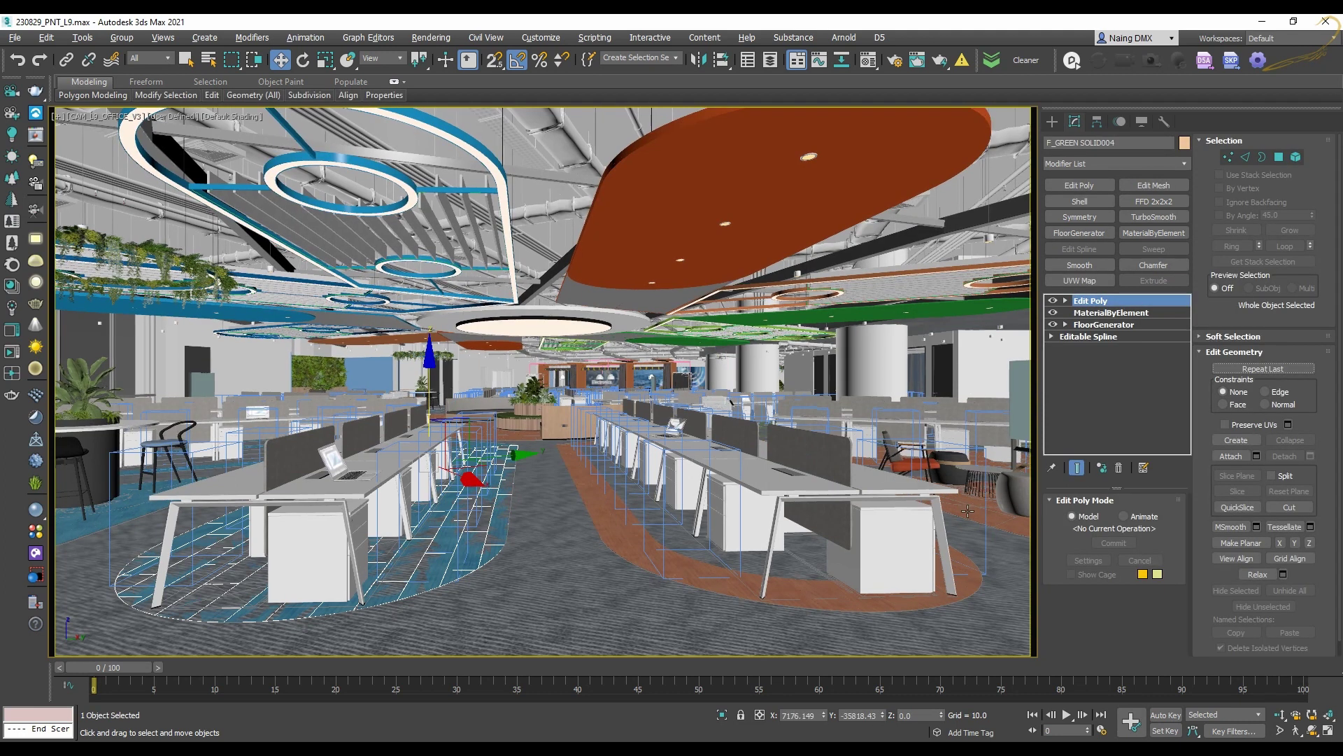
Isolate the collaboration corner group COLLAB 004 and show it in the perspective view
left_click(968, 512)
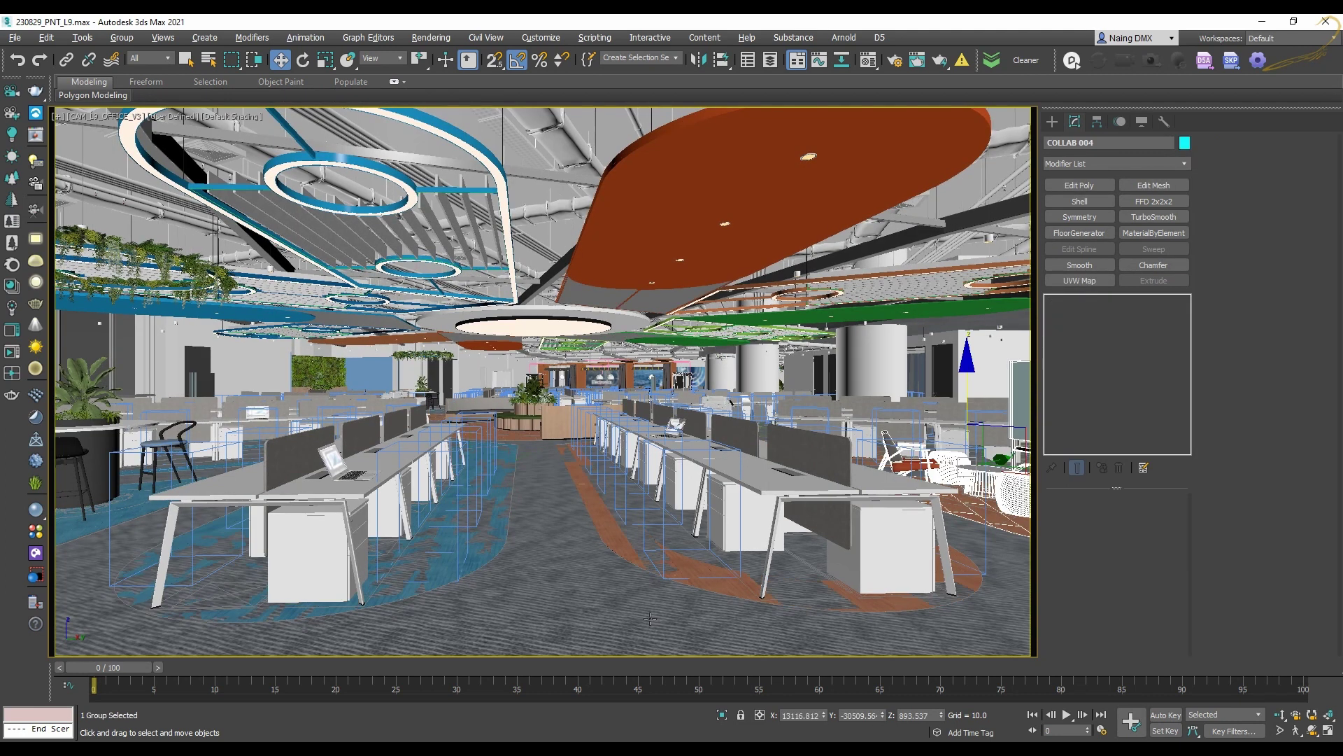
key("alt+q")
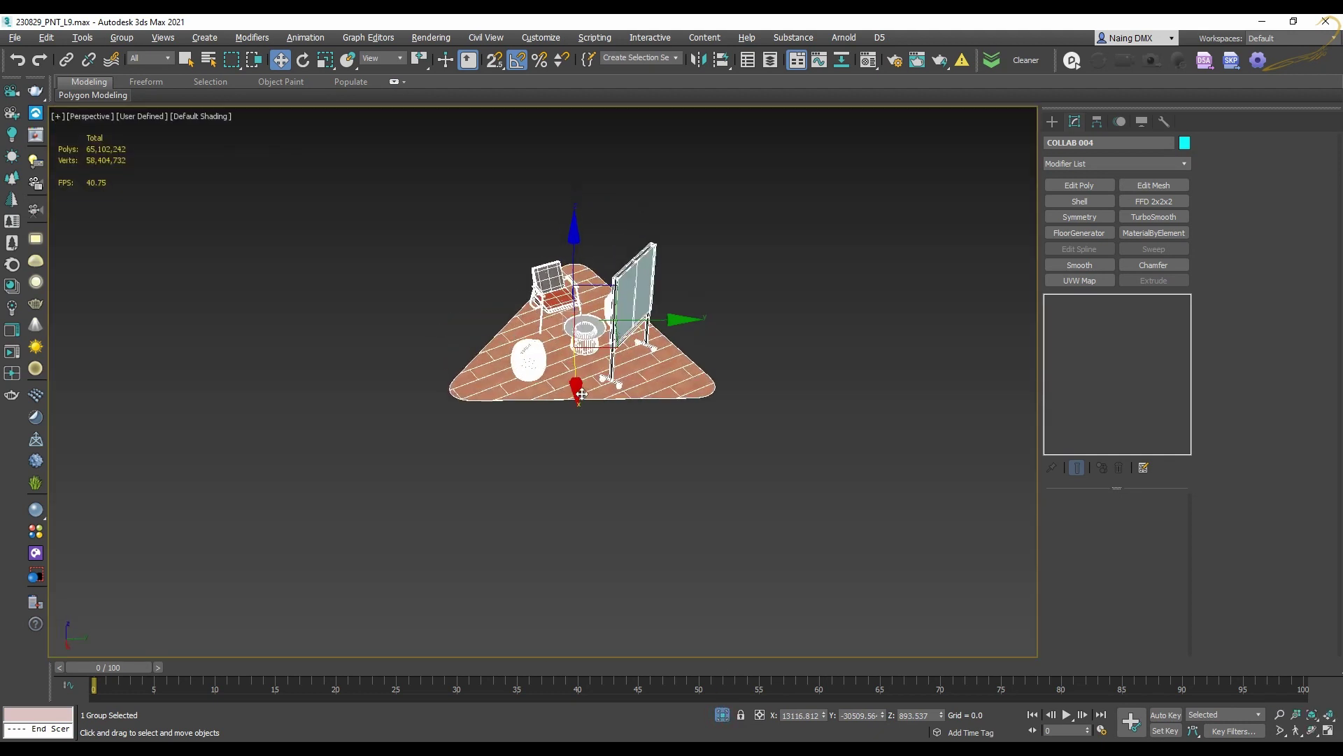
right_click(585, 235)
left_click(653, 296)
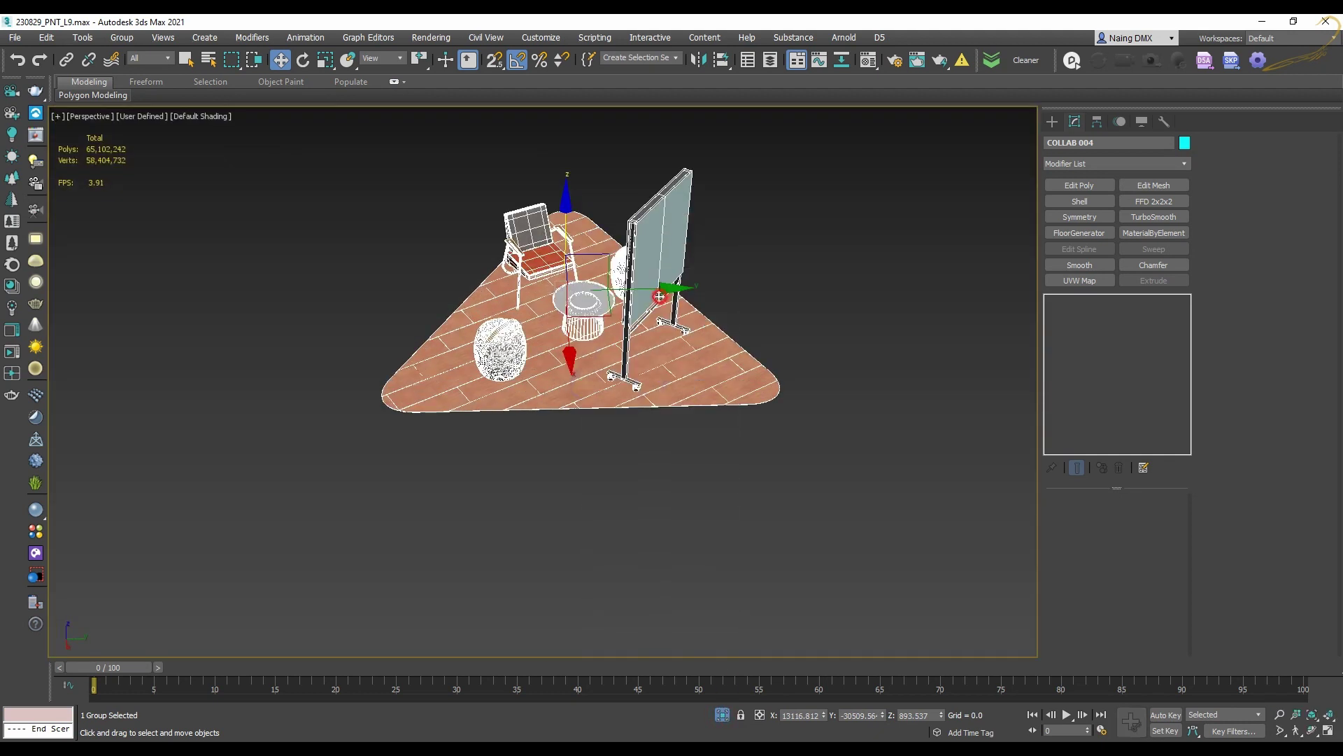
double_click(78, 114)
scroll(732, 311, "down", 4)
middle_click_drag(732, 311, 662, 508)
Unhide by name all floor objects from F_COLLAB 005 through F_TRAINING
left_click(728, 355)
right_click(701, 348)
left_click(752, 275)
scroll(147, 372, "down", 17)
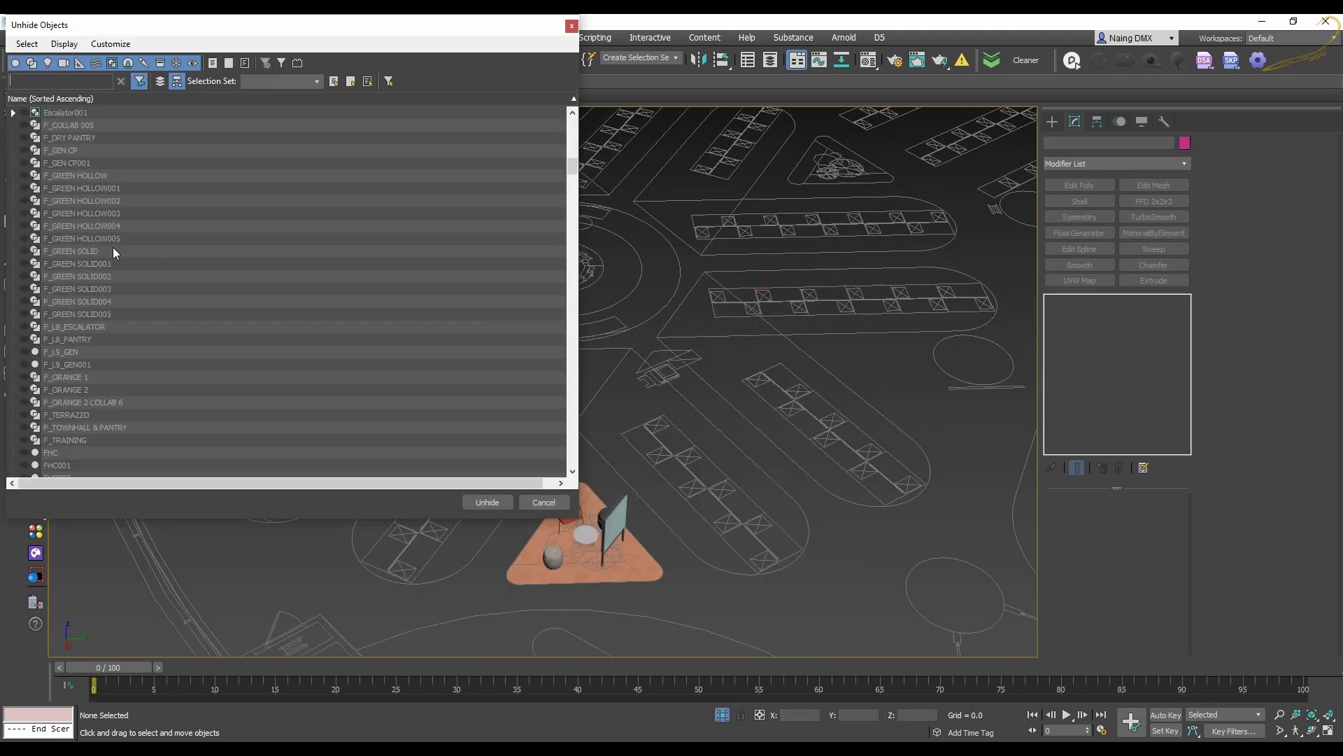
scroll(109, 196, "down", 5)
left_click(102, 164)
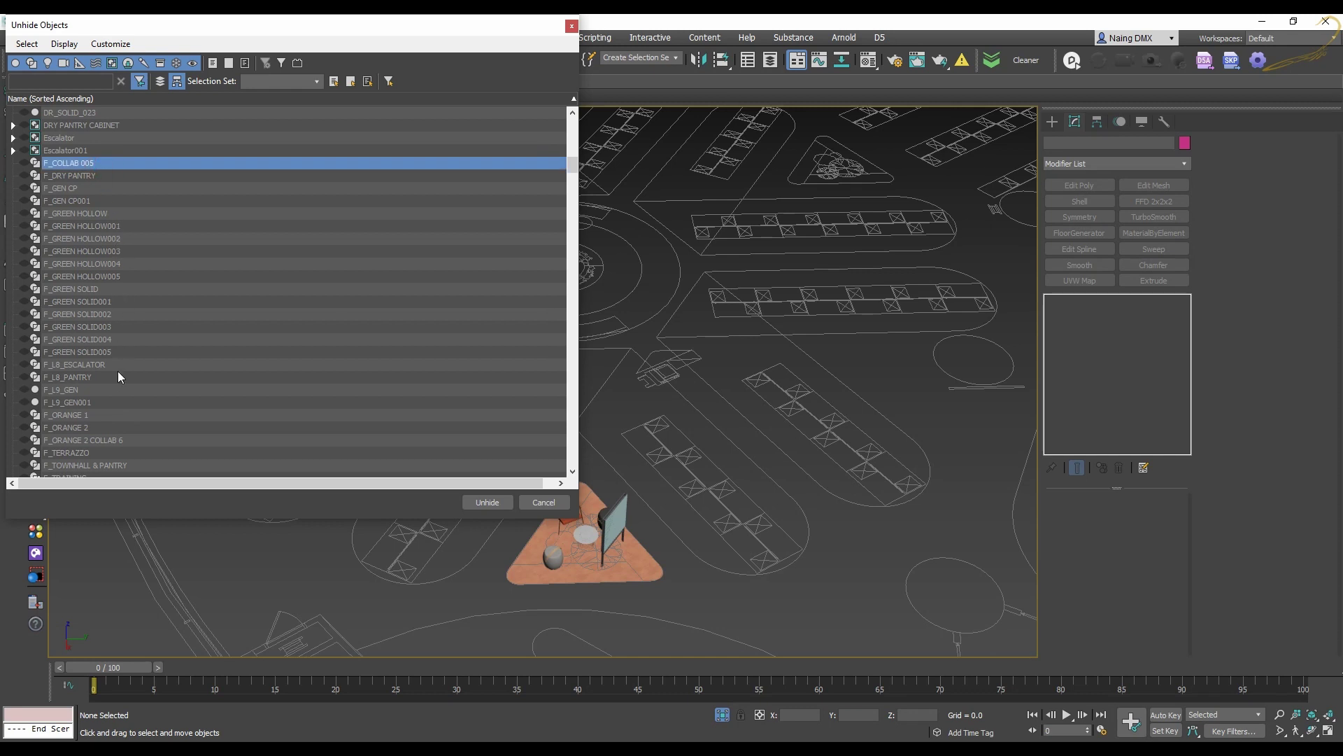
scroll(118, 385, "down", 2)
left_click(114, 402, "shift")
left_click(486, 503)
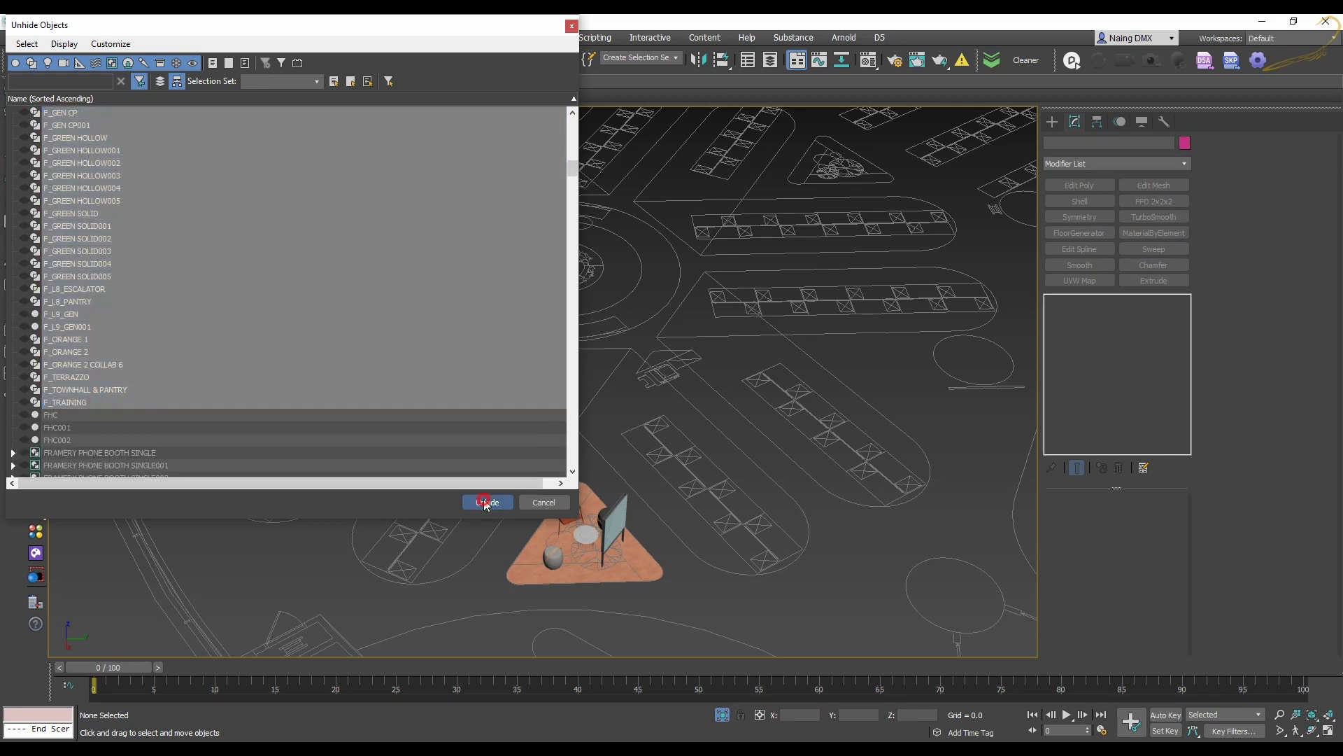
Select the solid orange floor area F_GREEN SOLID005 beside the collaboration corner and check it for instances
left_click(634, 392)
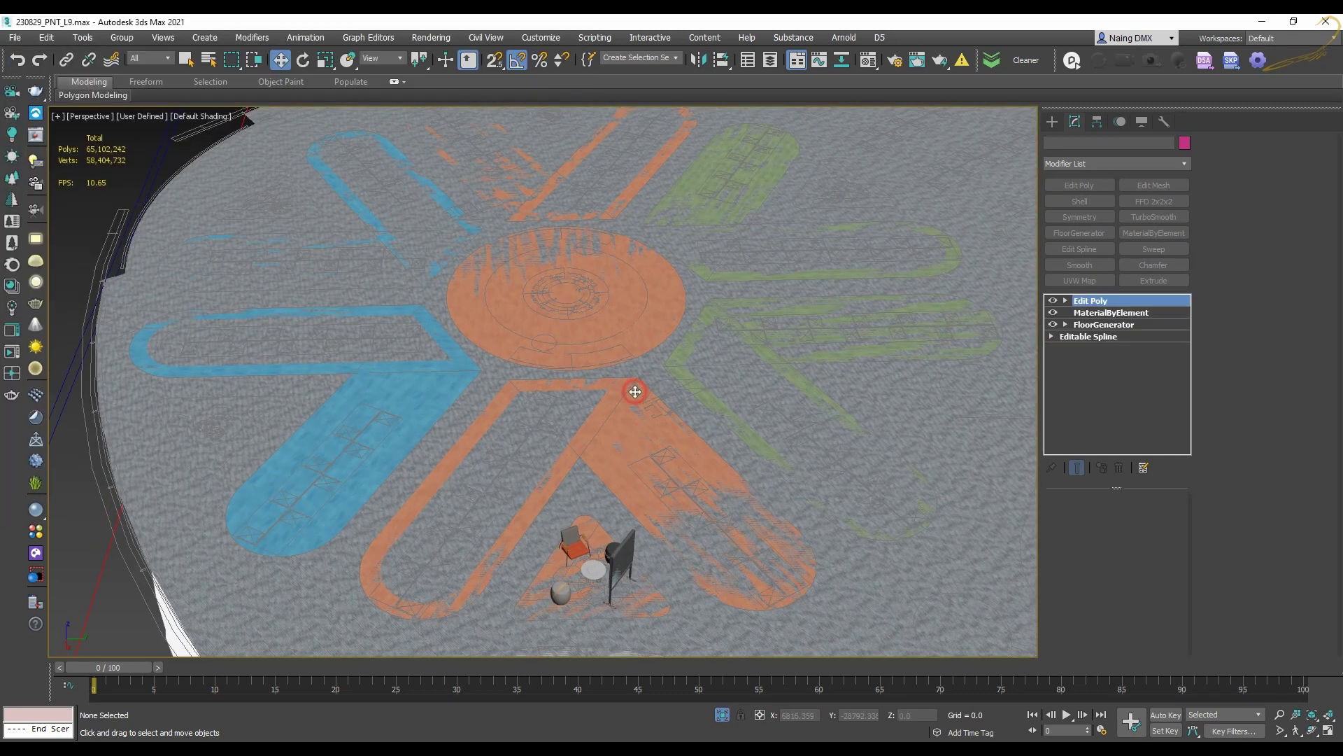
scroll(629, 419, "down", 5)
scroll(629, 417, "up", 6)
middle_click_drag(628, 417, 668, 469)
scroll(665, 388, "down", 4)
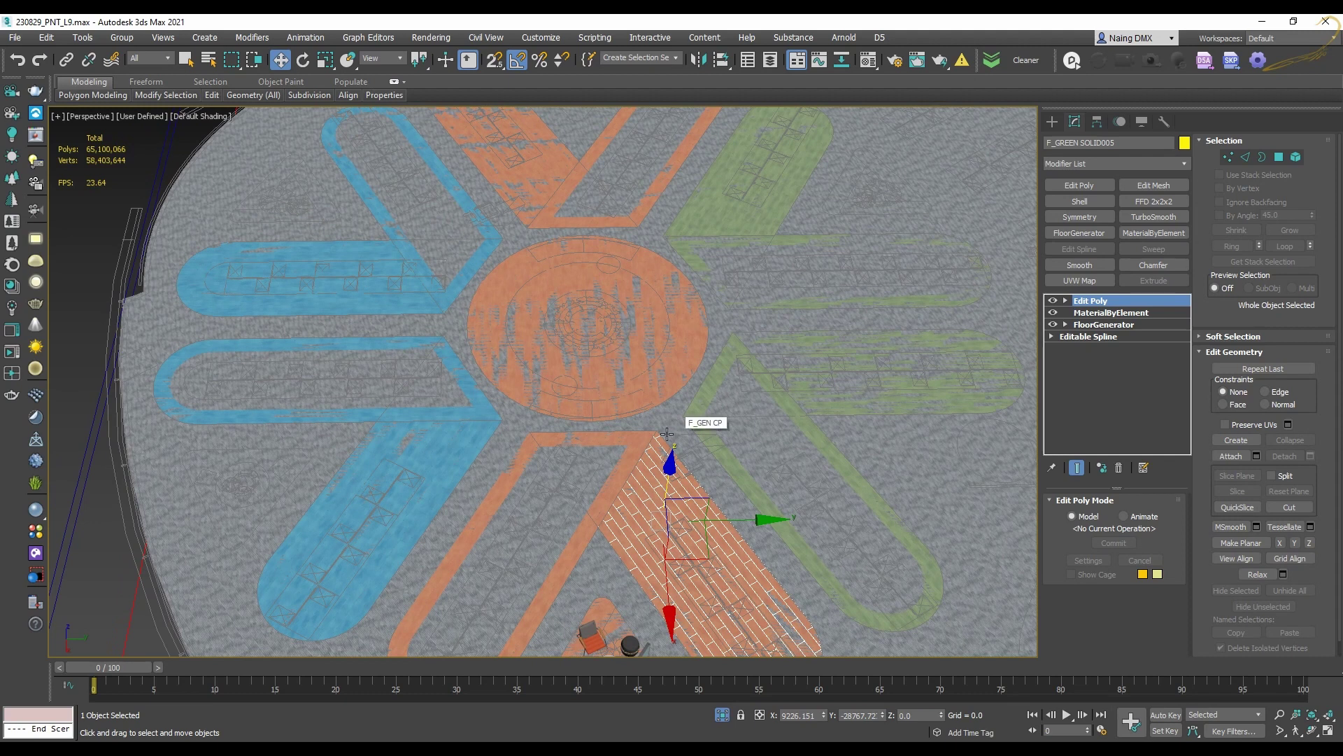
Select the four green floor areas, hollow and solid, around the central circle and convert them to Editable Poly
left_click(712, 390)
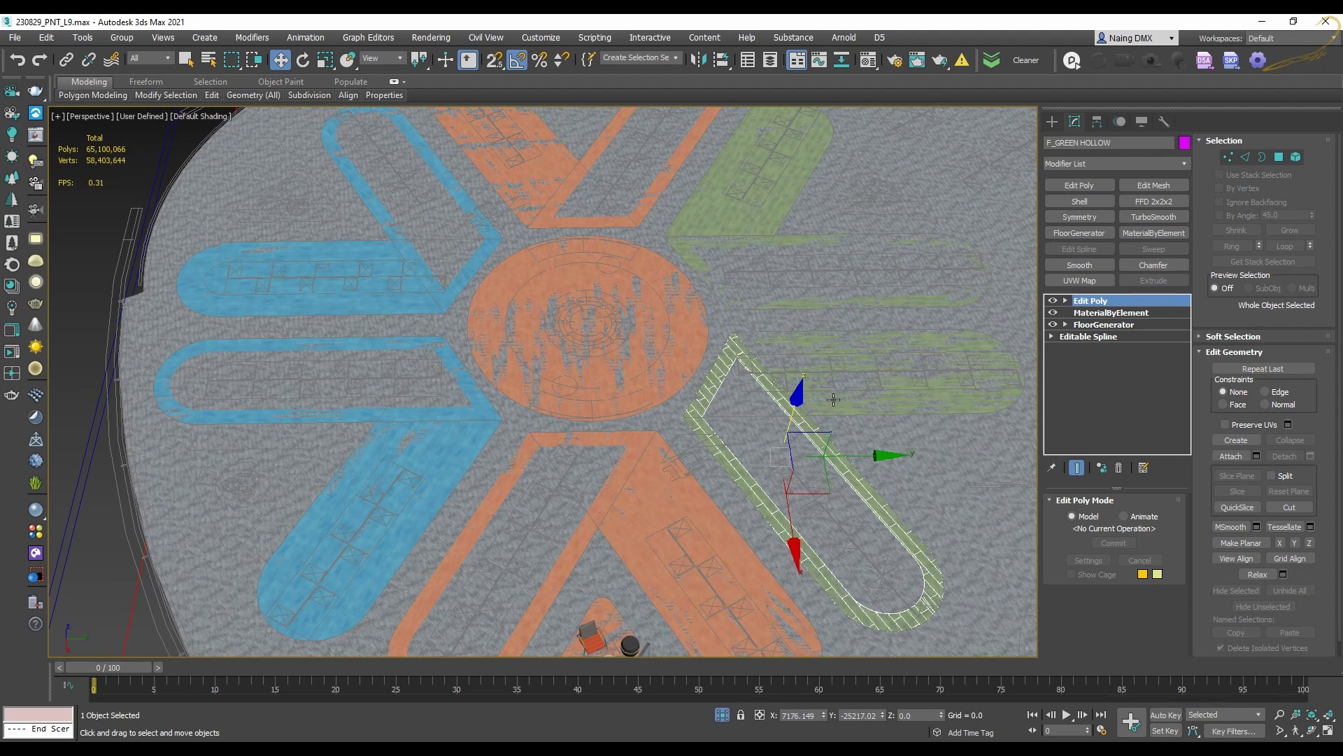
left_click(838, 407, "ctrl")
middle_click_drag(795, 339, 755, 381)
scroll(745, 358, "up", 3)
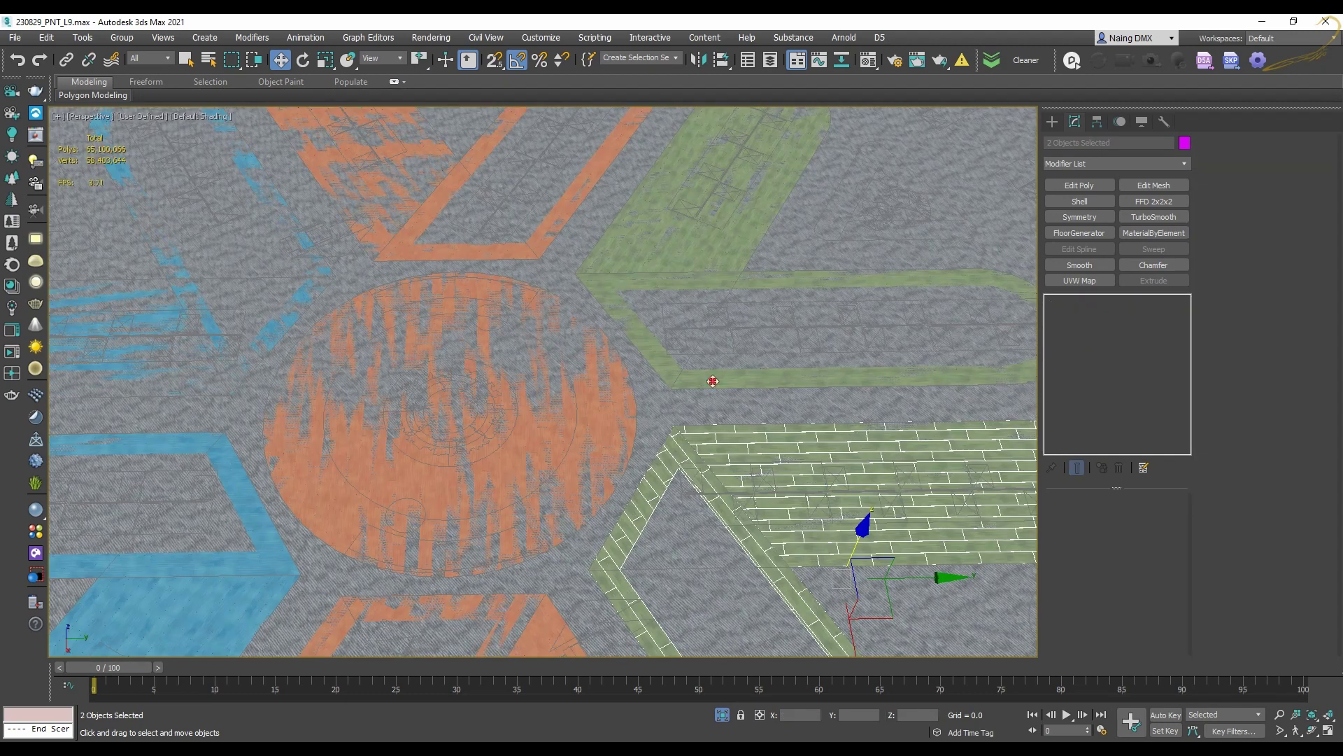
scroll(709, 371, "down", 2)
scroll(695, 390, "up", 6)
left_click(693, 393, "ctrl")
scroll(691, 384, "down", 5)
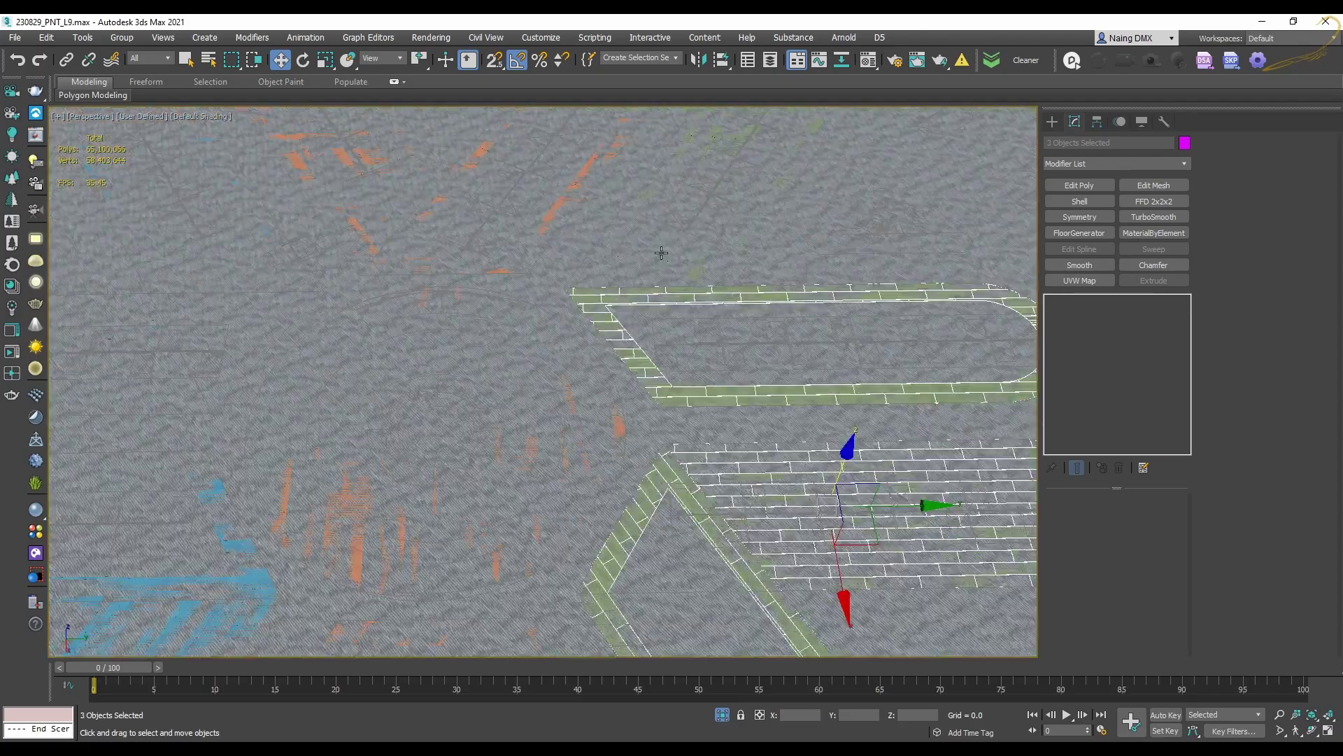
scroll(661, 255, "up", 7)
scroll(649, 317, "up", 4)
left_click(490, 280, "ctrl")
scroll(490, 280, "down", 9)
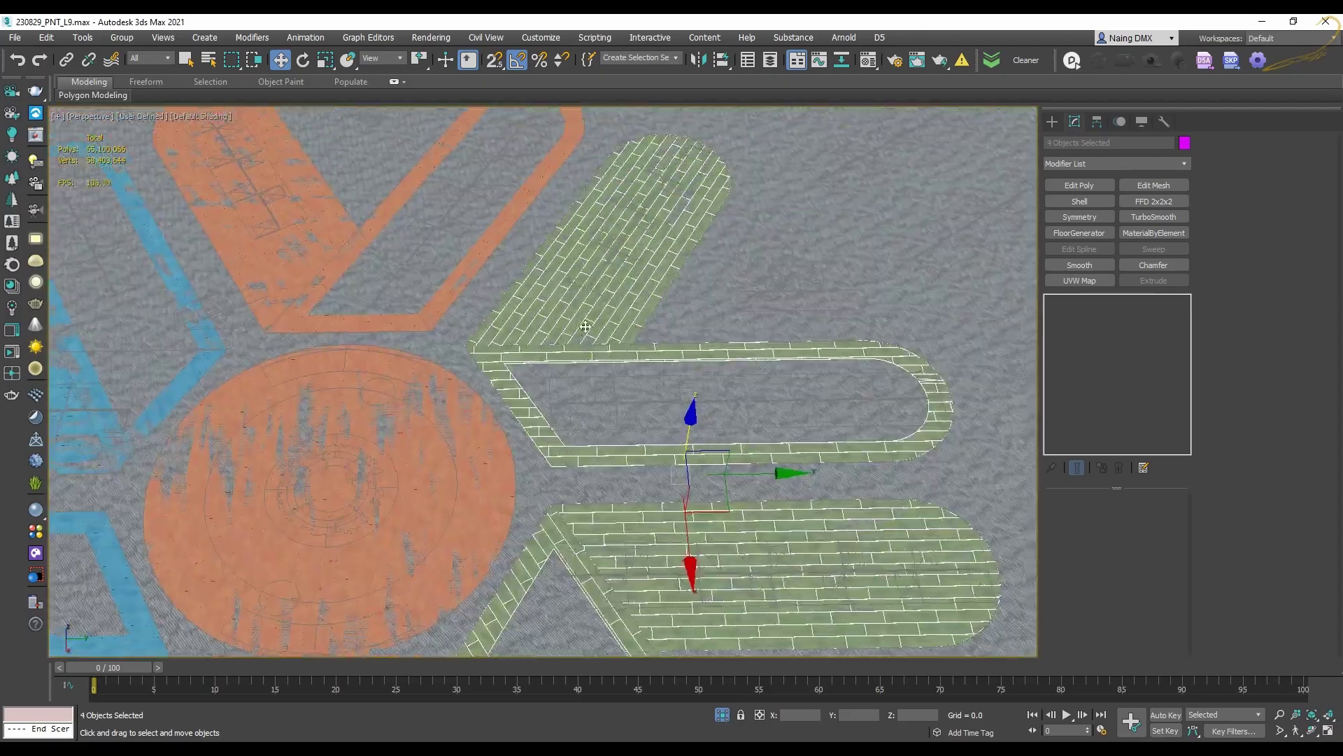
middle_click_drag(659, 255, 657, 276)
right_click(656, 277)
mouse_move(791, 443)
left_click(876, 454)
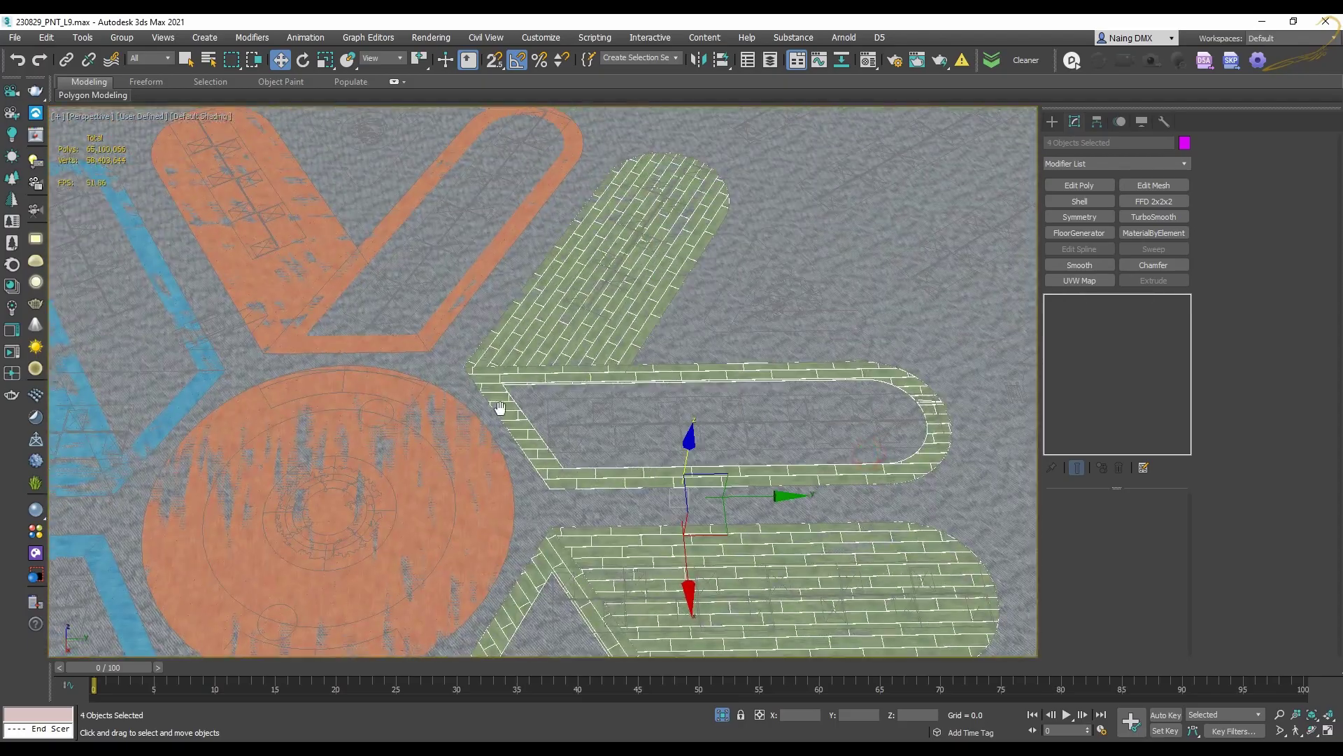
Select the four blue floor areas, hollow and solid, around the central circle and convert them to Editable Poly
middle_click_drag(305, 398, 606, 330)
left_click(501, 316)
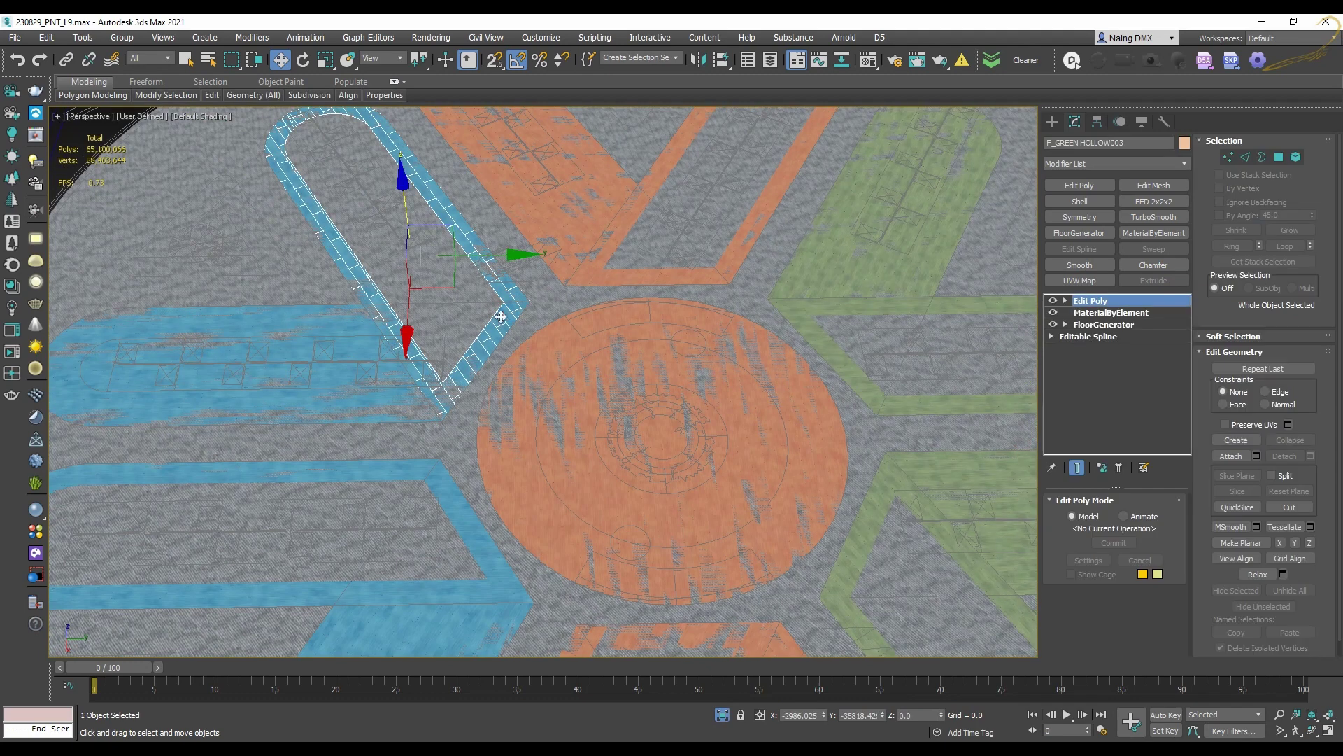
left_click(340, 335, "ctrl")
scroll(420, 461, "up", 8)
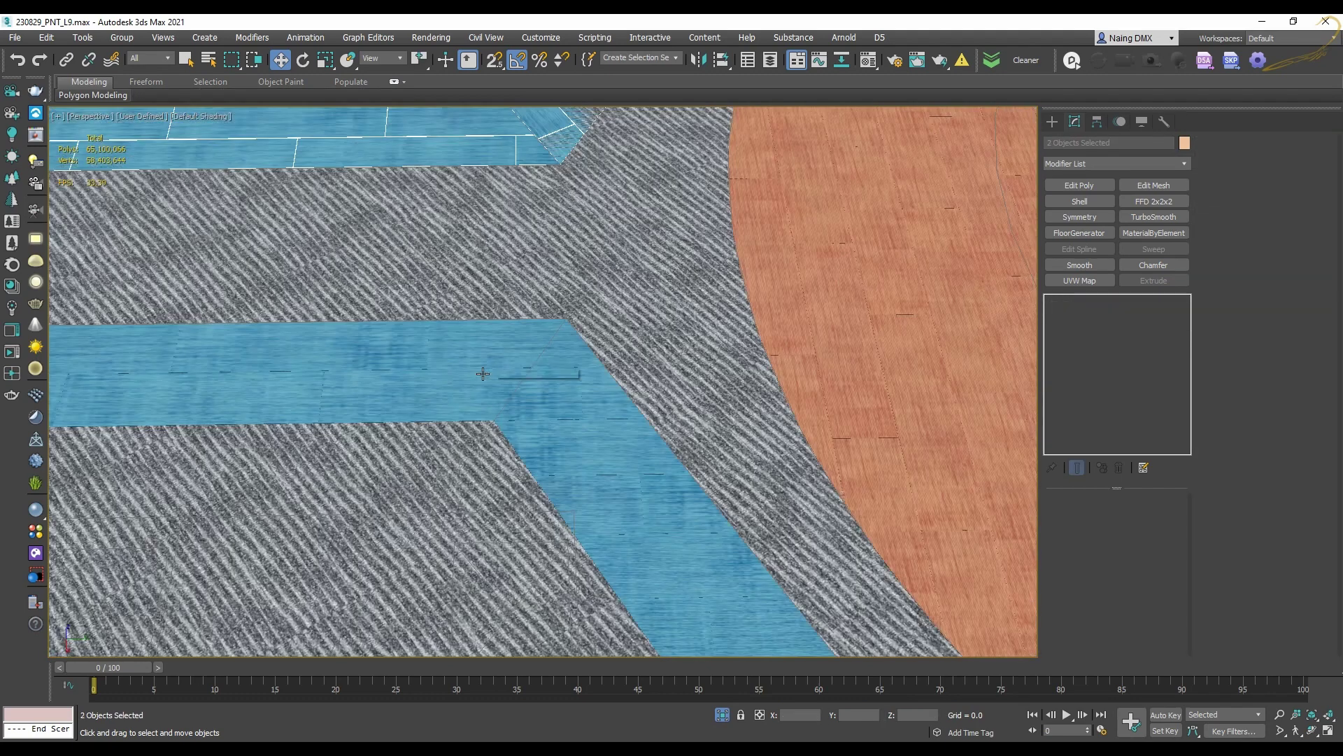
left_click(523, 409, "ctrl")
scroll(546, 434, "down", 4)
middle_click_drag(620, 522, 594, 315)
scroll(553, 469, "up", 6)
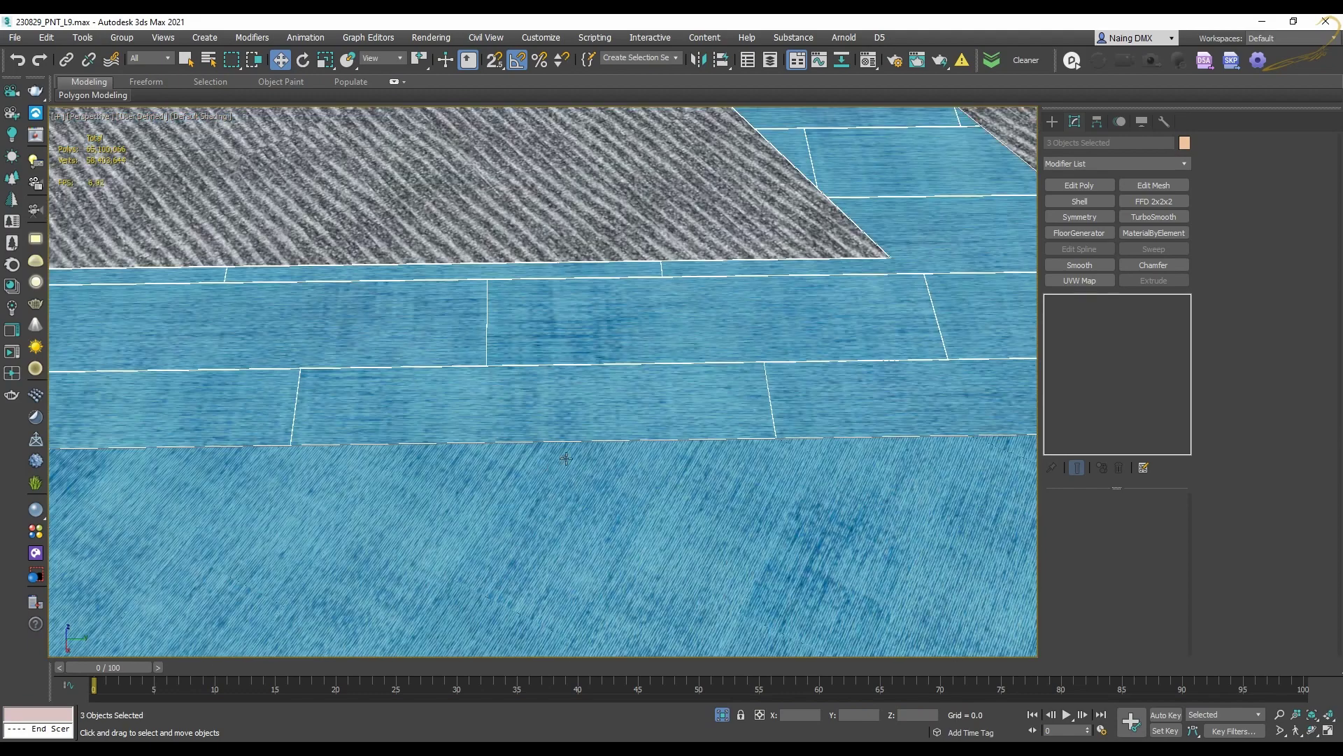
left_click(550, 468, "ctrl")
scroll(551, 469, "down", 10)
middle_click_drag(550, 469, 619, 360, "alt")
scroll(618, 346, "up", 3)
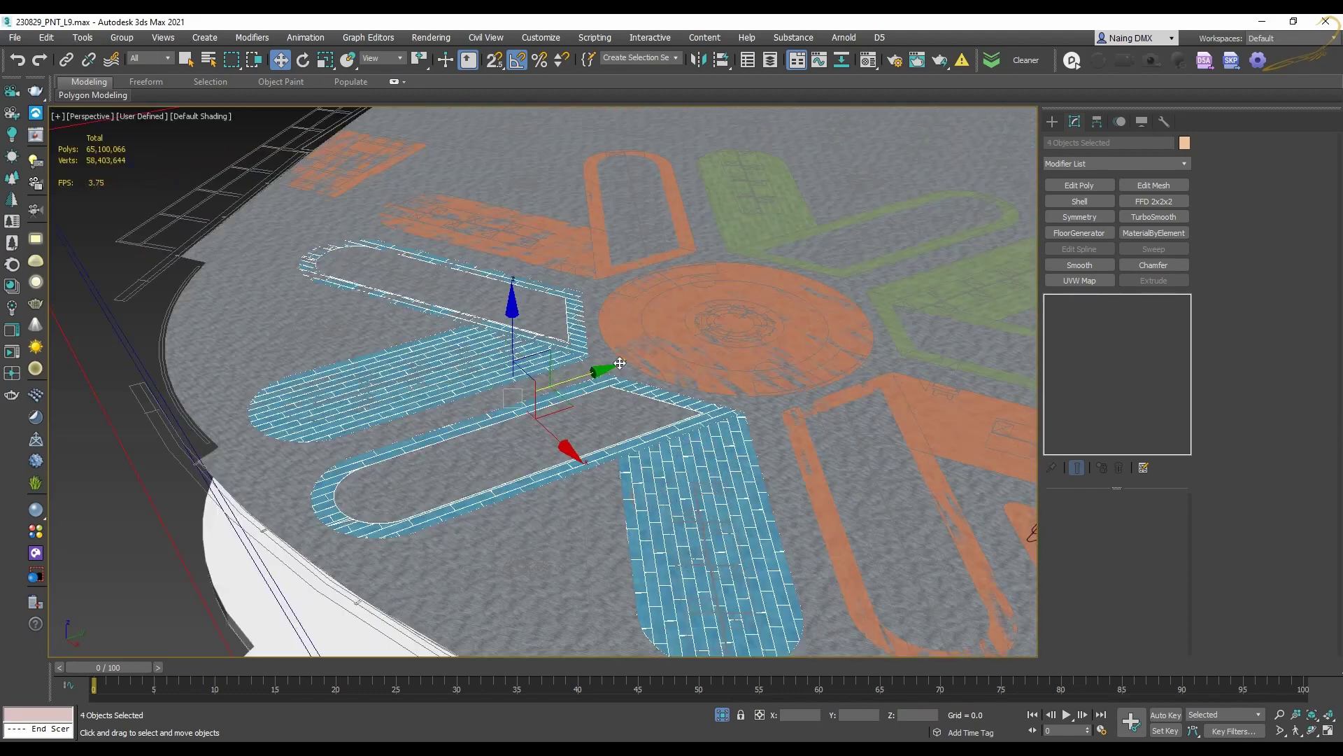
right_click(678, 295)
mouse_move(817, 460)
left_click(884, 472)
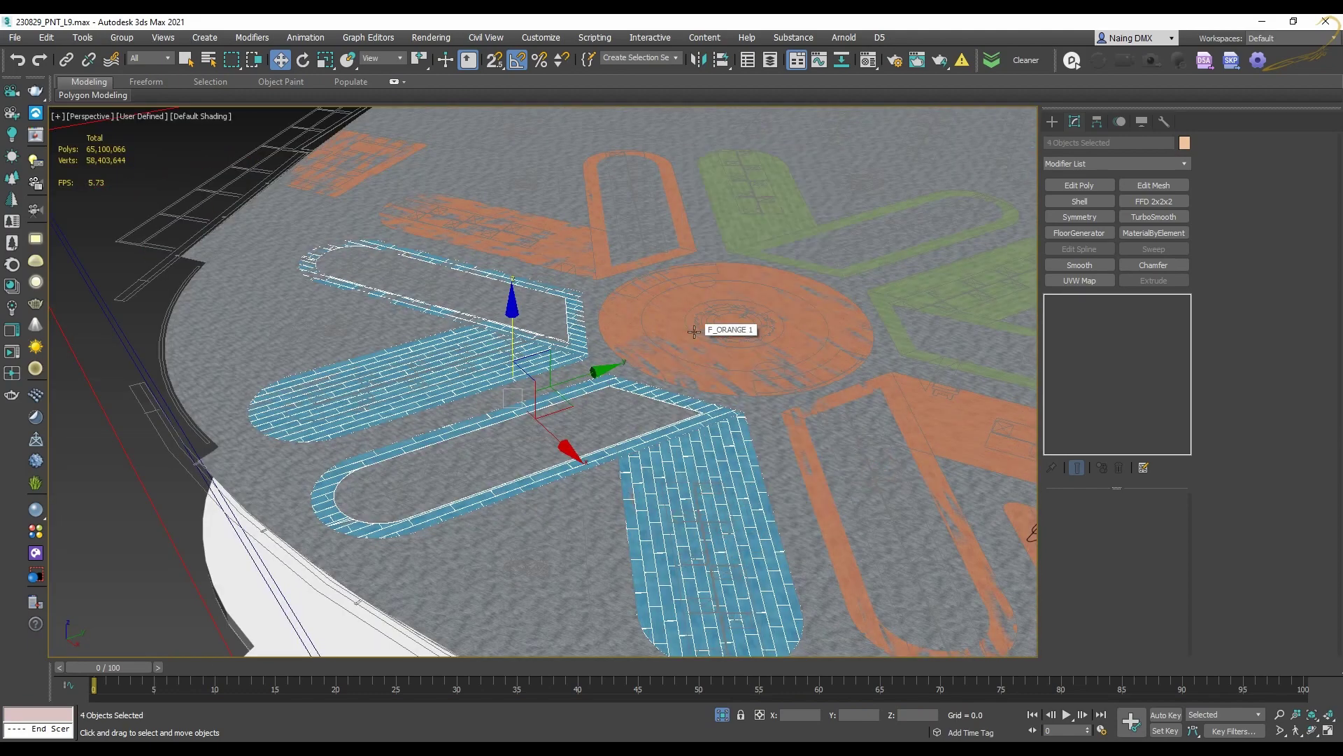
Inspect the modifier stacks of the blue hollow area F_GREEN HOLLOW004 and the central orange circle F_ORANGE 1
left_click(581, 387)
scroll(658, 351, "up", 9)
left_click(645, 345)
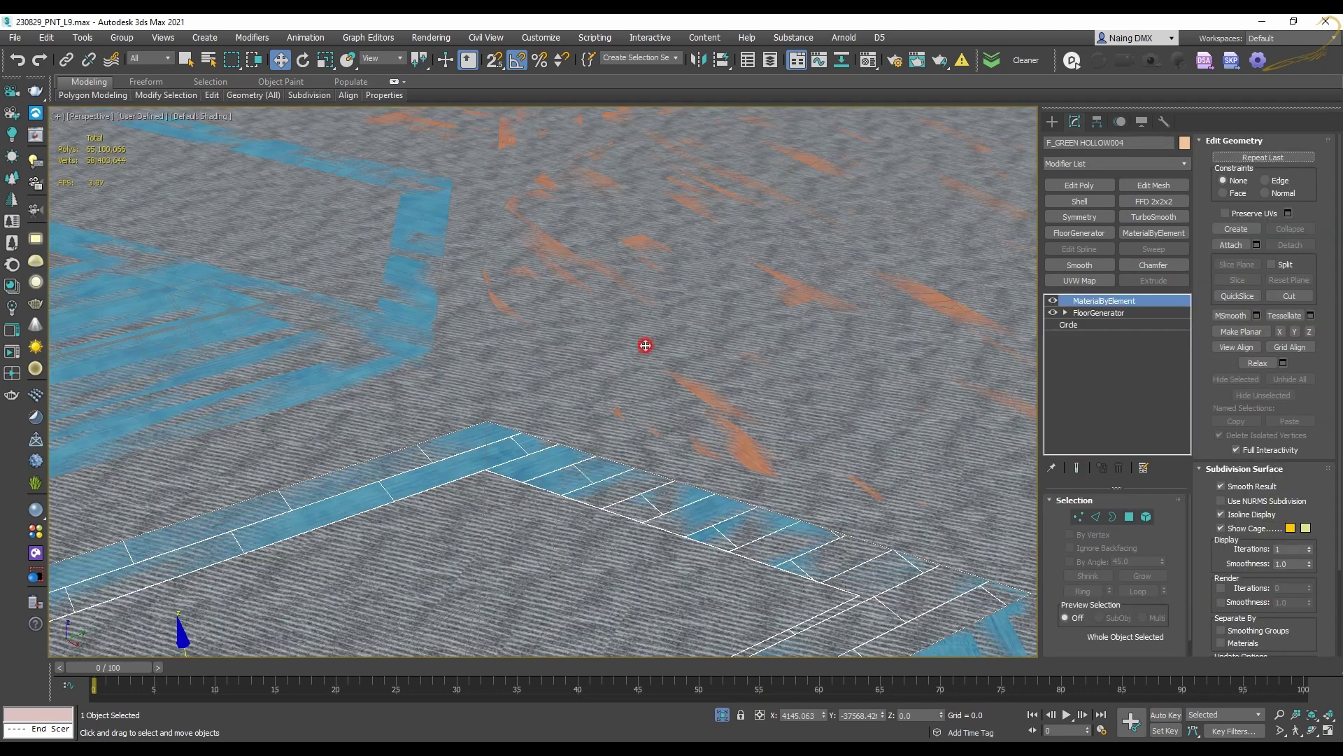
scroll(540, 401, "down", 5)
scroll(675, 355, "up", 7)
scroll(674, 355, "down", 8)
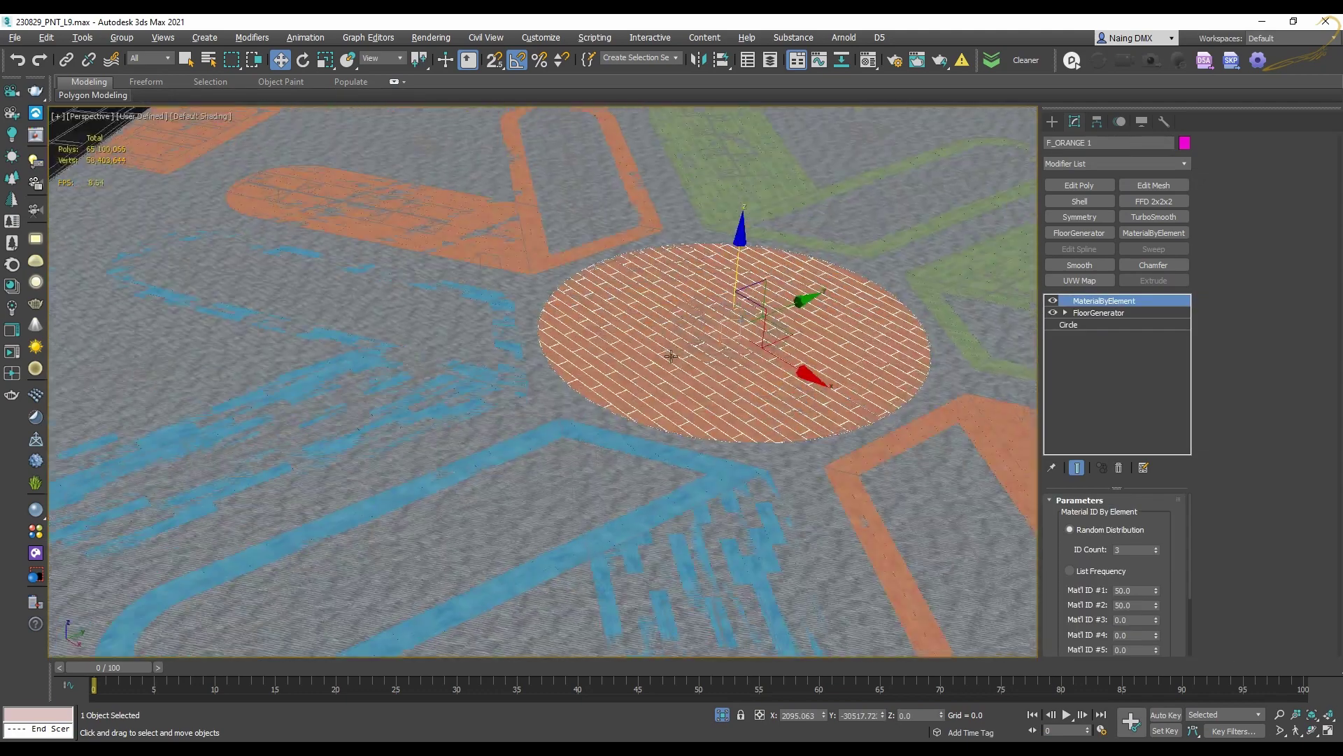
Test the orange solid area F_GREEN SOLID002 for instancing by moving its vertices, and undo the move
left_click(498, 287)
scroll(498, 287, "down", 3)
key("1")
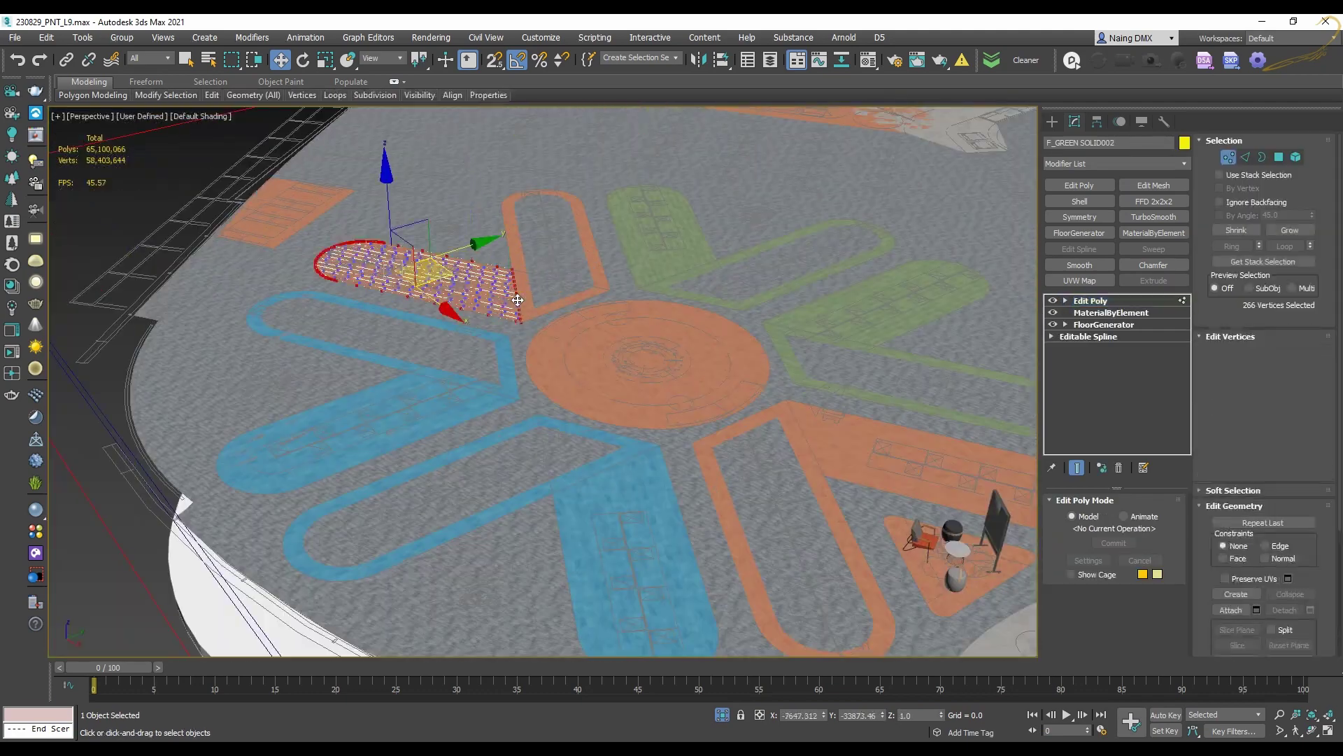
scroll(501, 288, "down", 3)
left_click_drag(509, 257, 470, 281)
key("ctrl+z")
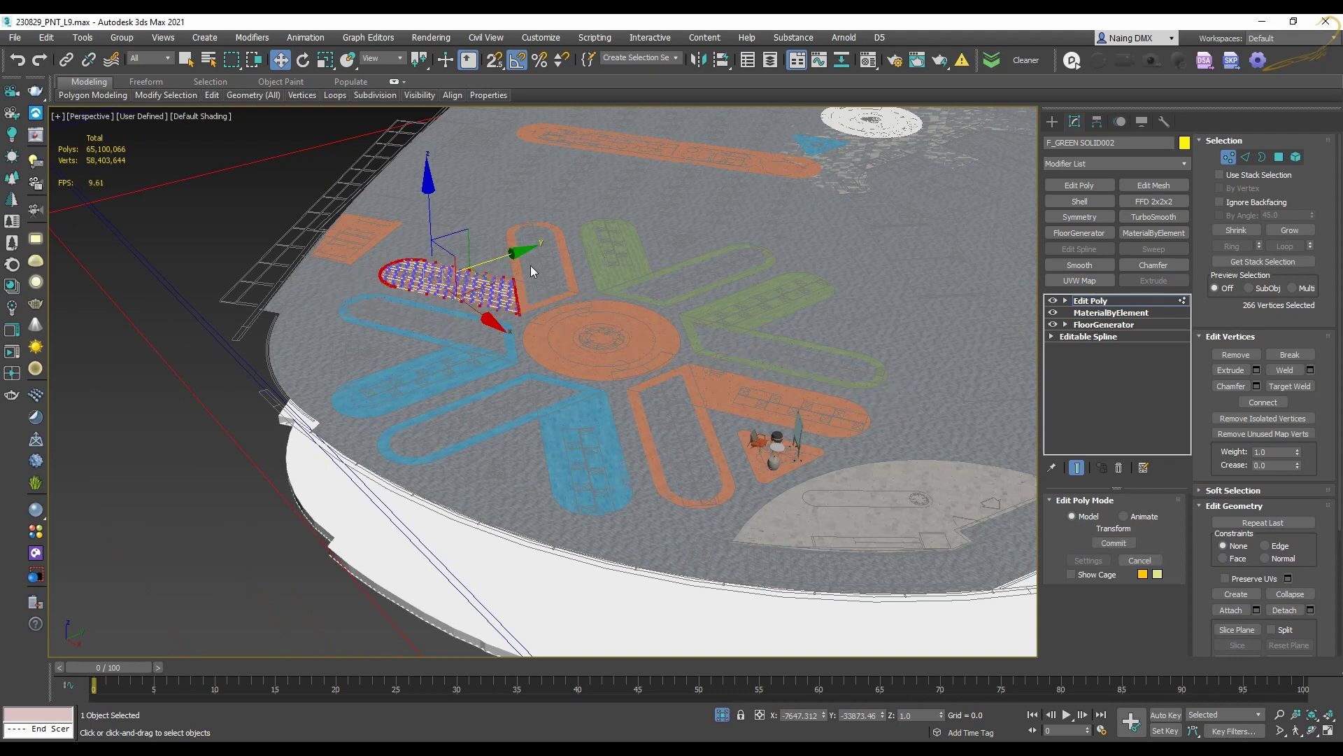
key("1")
Check the orange hollow area F_GREEN HOLLOW002 for instancing at vertex level
left_click(512, 251)
left_click(540, 255)
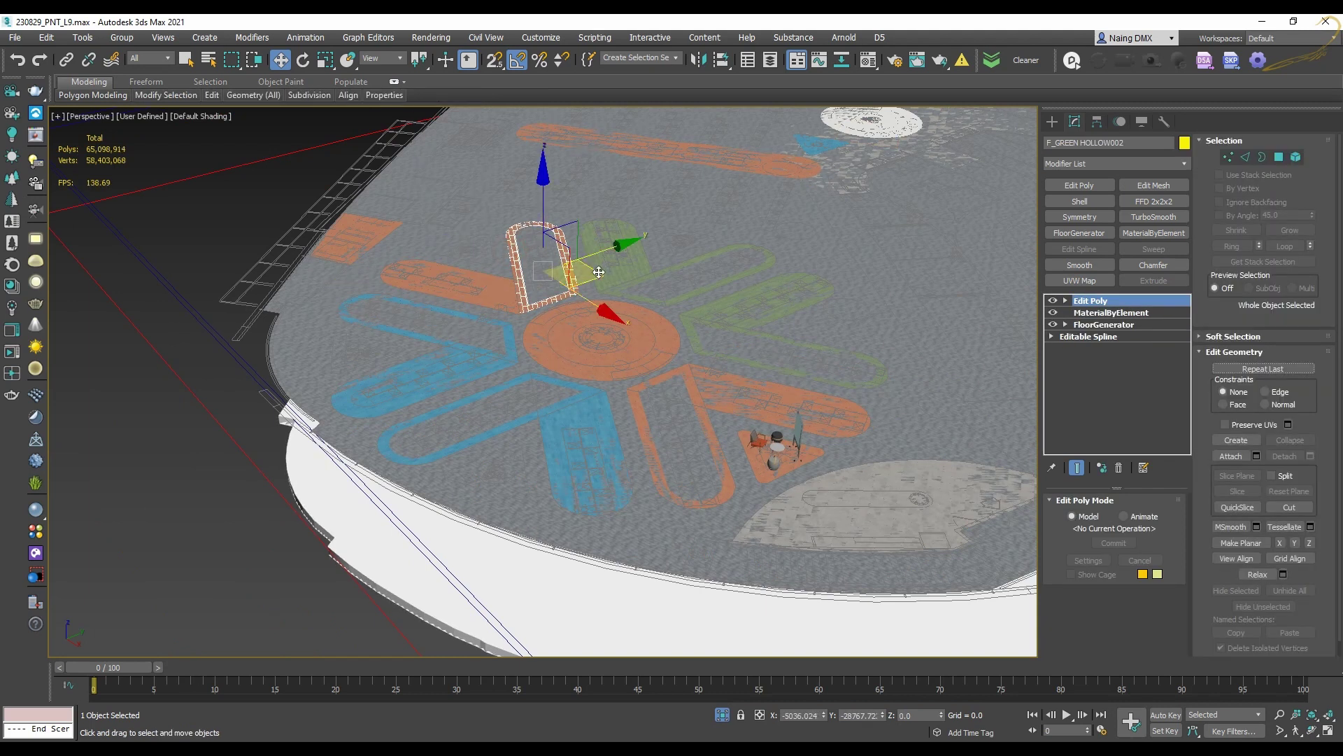
key("1")
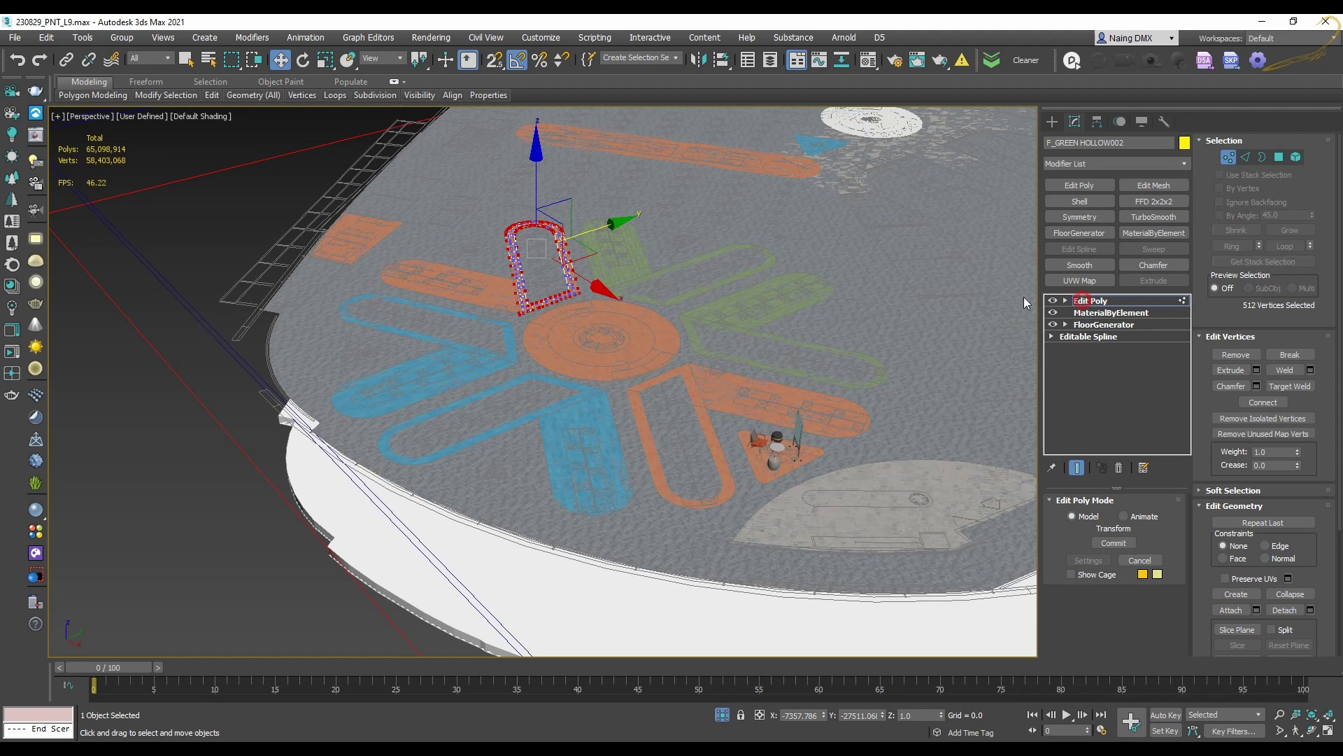
Inspect the stacks of the orange floors F_ORANGE 2 and F_ORANGE 2 COLLAB 6 and the blue triangle F_COLLAB 005
left_click(381, 225)
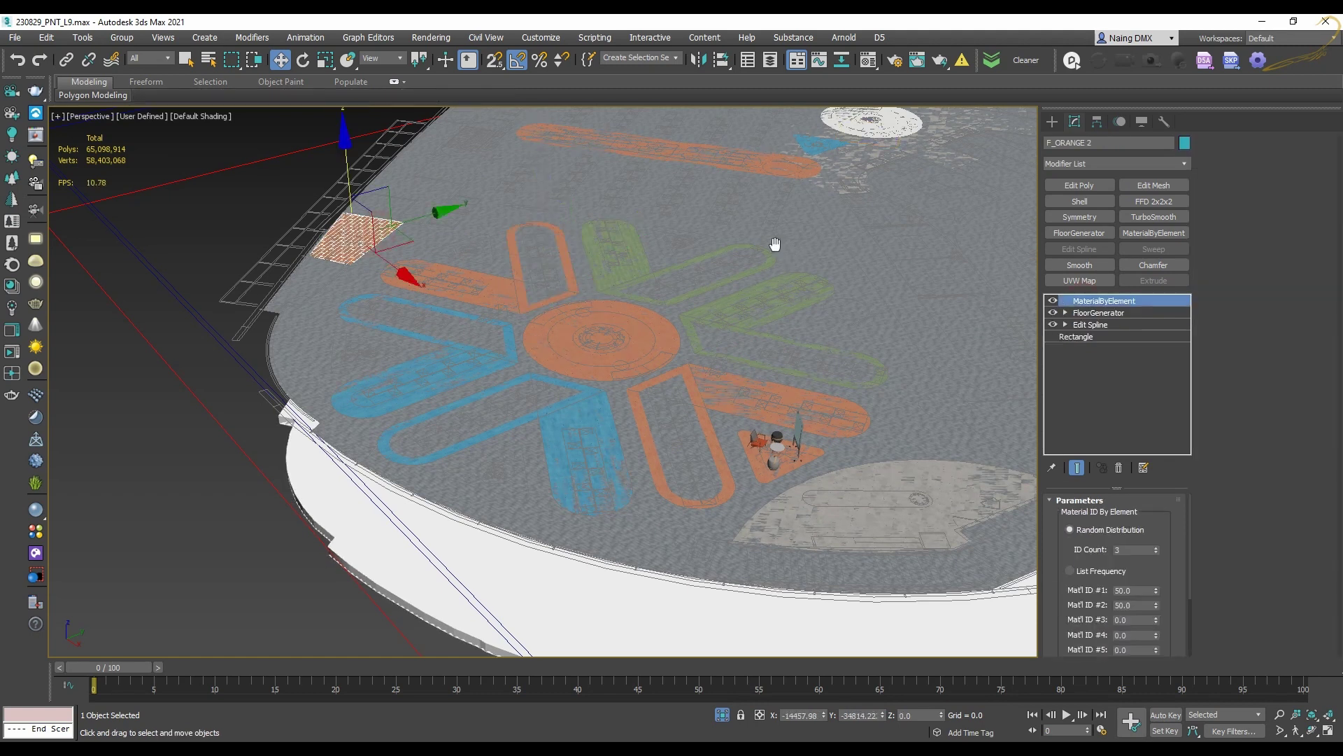
middle_click_drag(776, 244, 749, 318)
left_click(662, 215)
middle_click_drag(694, 236, 550, 285)
left_click(652, 261)
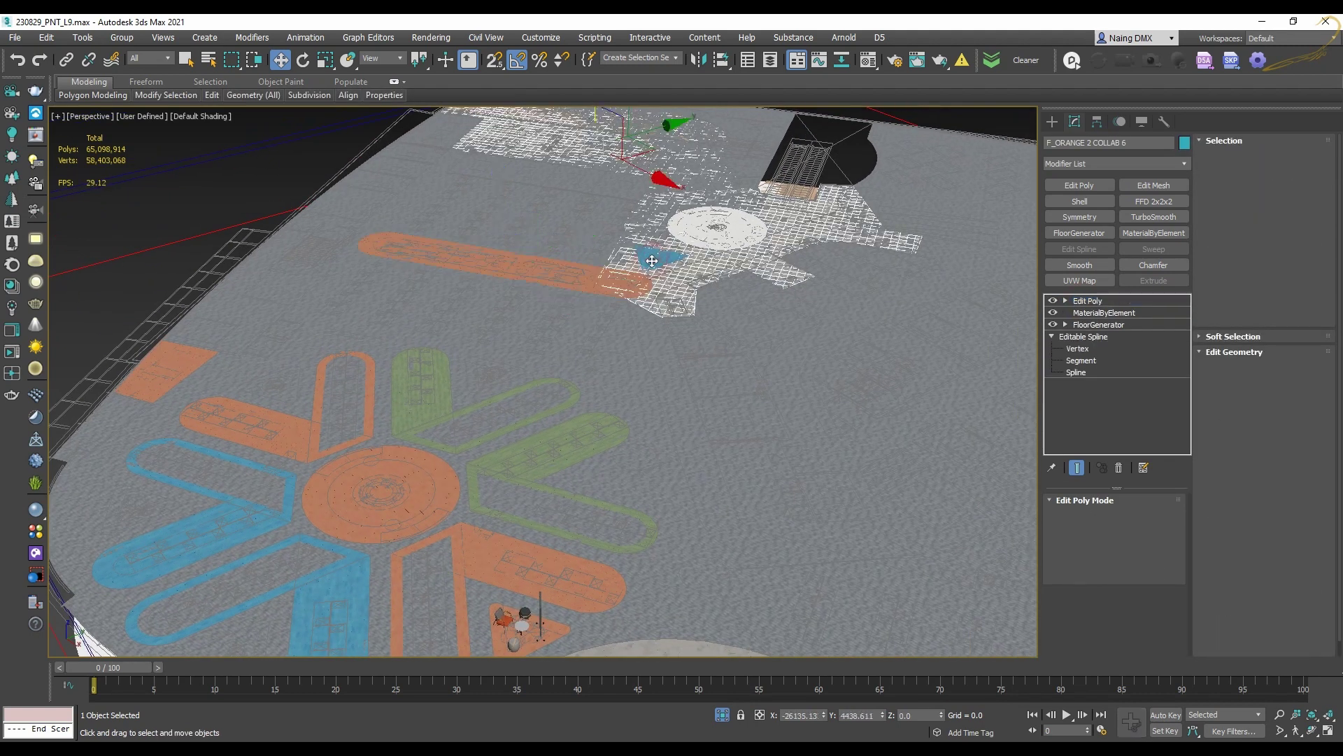
left_click(653, 261)
key("z")
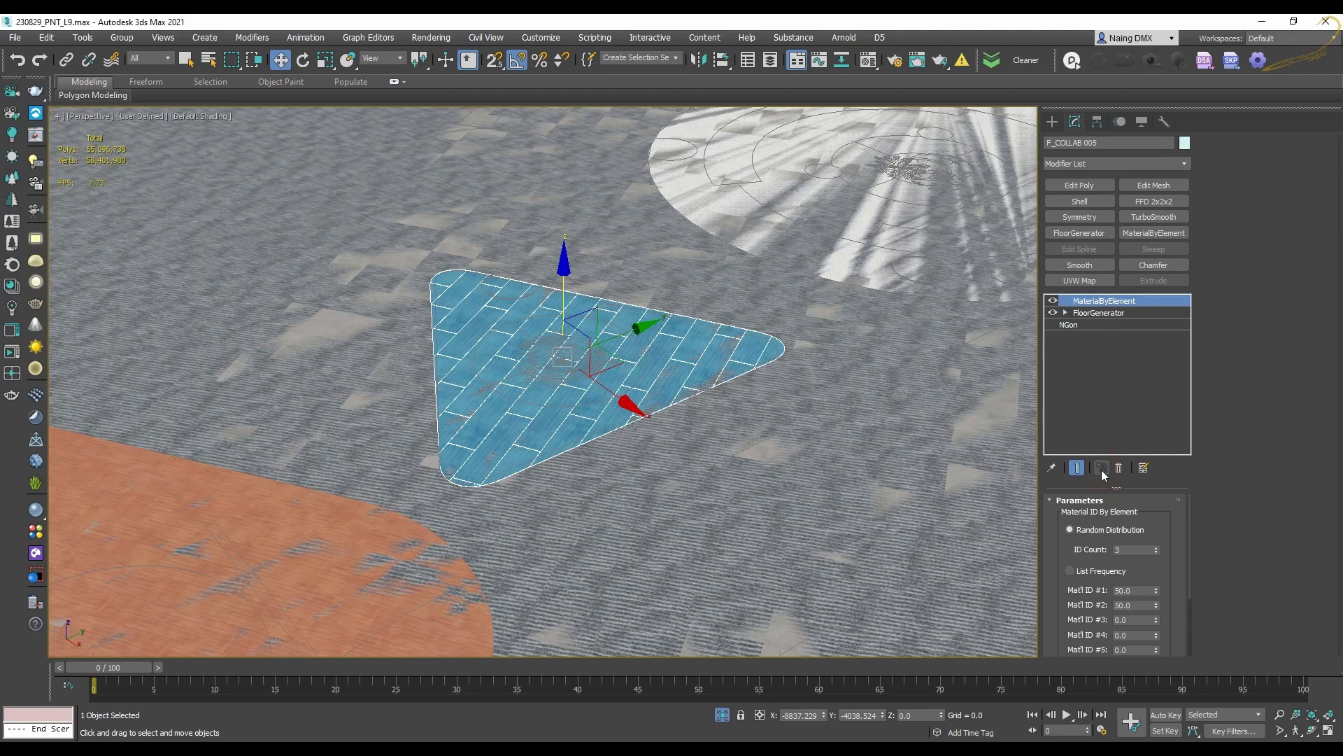
Inspect the modifier stack of the floor F_TERRAZZO
middle_click_drag(692, 352, 507, 361)
scroll(507, 361, "down", 6)
scroll(509, 361, "up", 1)
scroll(601, 280, "up", 4)
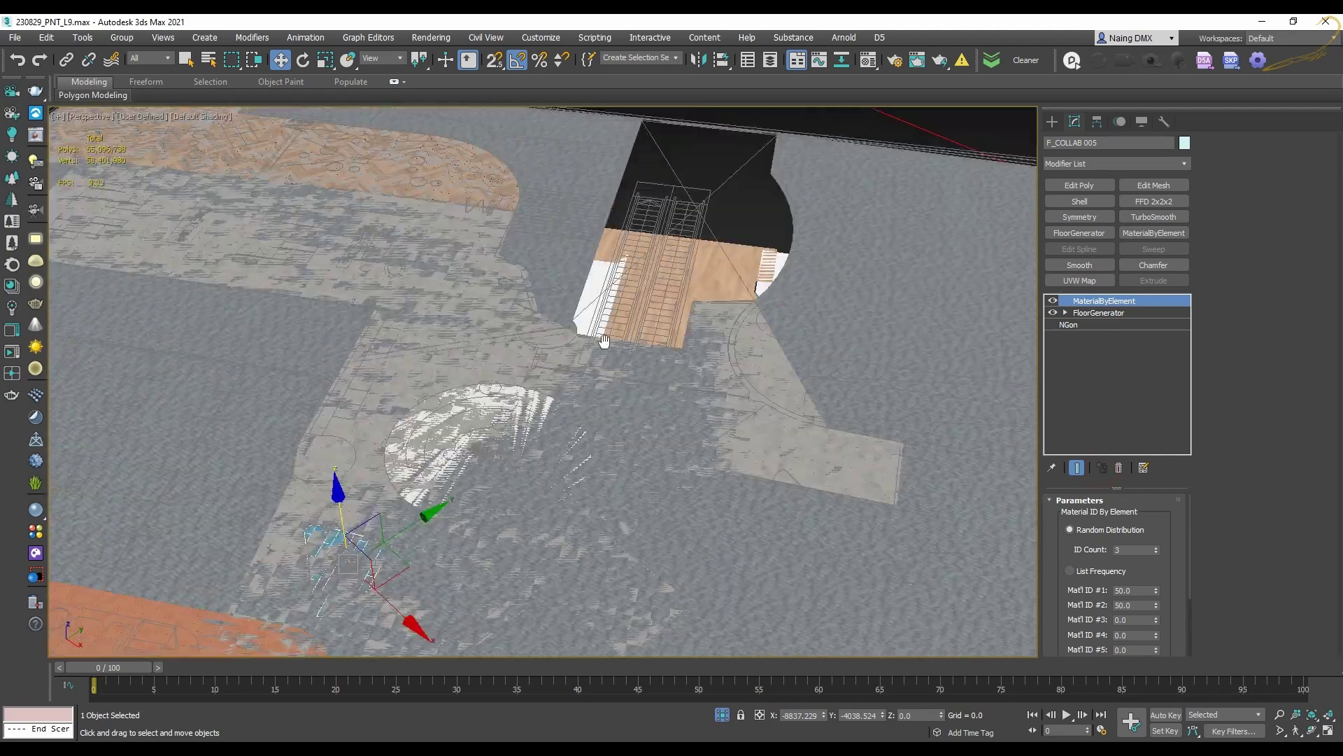
middle_click_drag(652, 344, 752, 204)
scroll(728, 252, "up", 2)
scroll(723, 233, "down", 2)
left_click(749, 238)
Inspect the modifier stack of the striped general carpet floor F_GEN CP
middle_click_drag(300, 574, 693, 390)
scroll(841, 283, "down", 3)
scroll(689, 385, "down", 4)
middle_click_drag(498, 157, 564, 291)
scroll(489, 210, "up", 6)
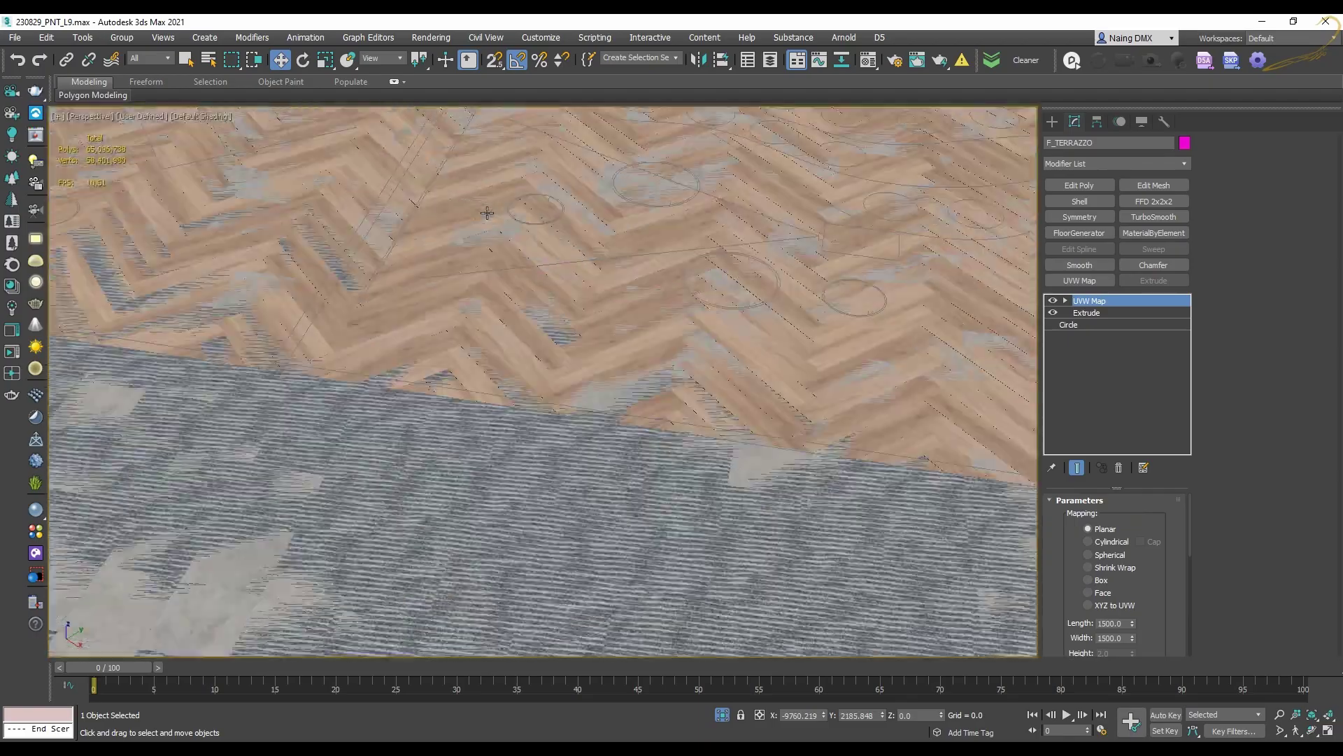
scroll(489, 210, "down", 3)
scroll(491, 337, "up", 5)
scroll(483, 354, "down", 4)
left_click(475, 360)
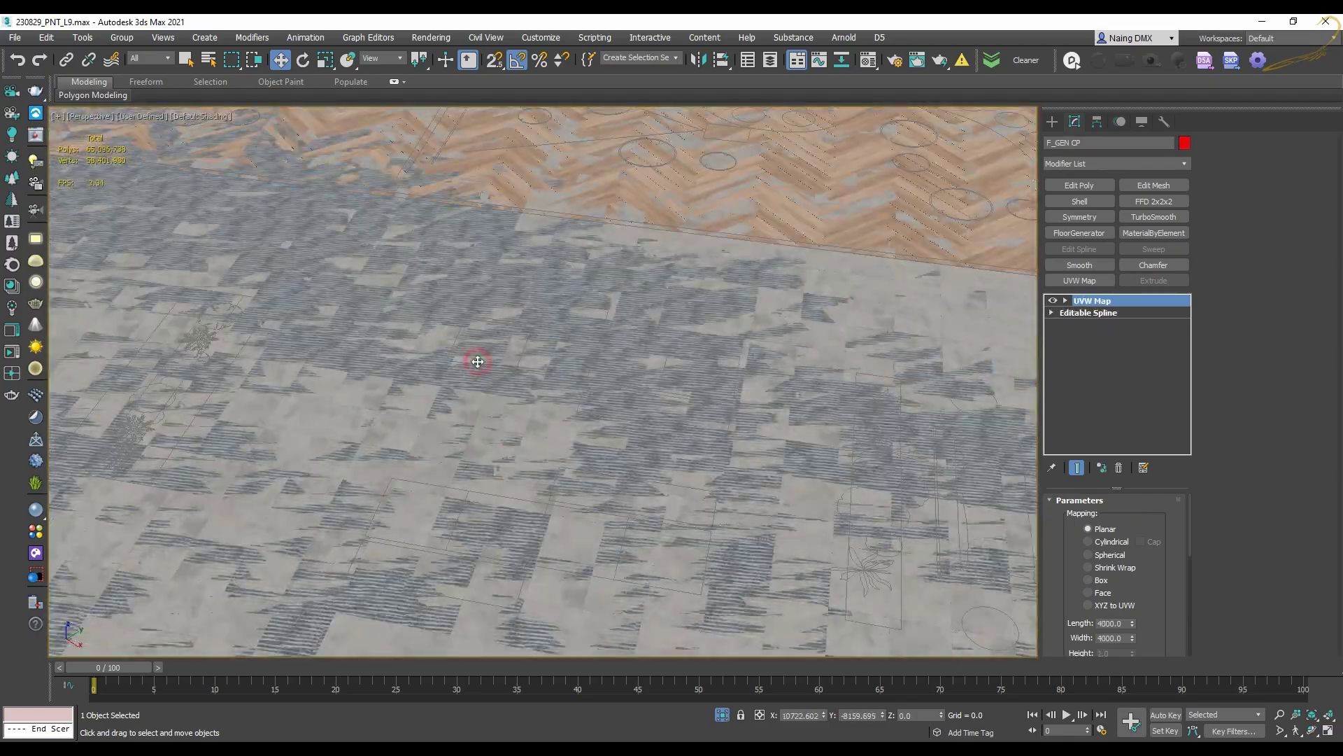
Select the furniture group COLLAB 004 on the orange triangular floor
scroll(485, 349, "down", 8)
middle_click_drag(486, 349, 541, 261)
scroll(560, 391, "down", 3)
middle_click_drag(569, 559, 672, 354)
scroll(583, 431, "up", 4)
left_click(639, 423)
key("c")
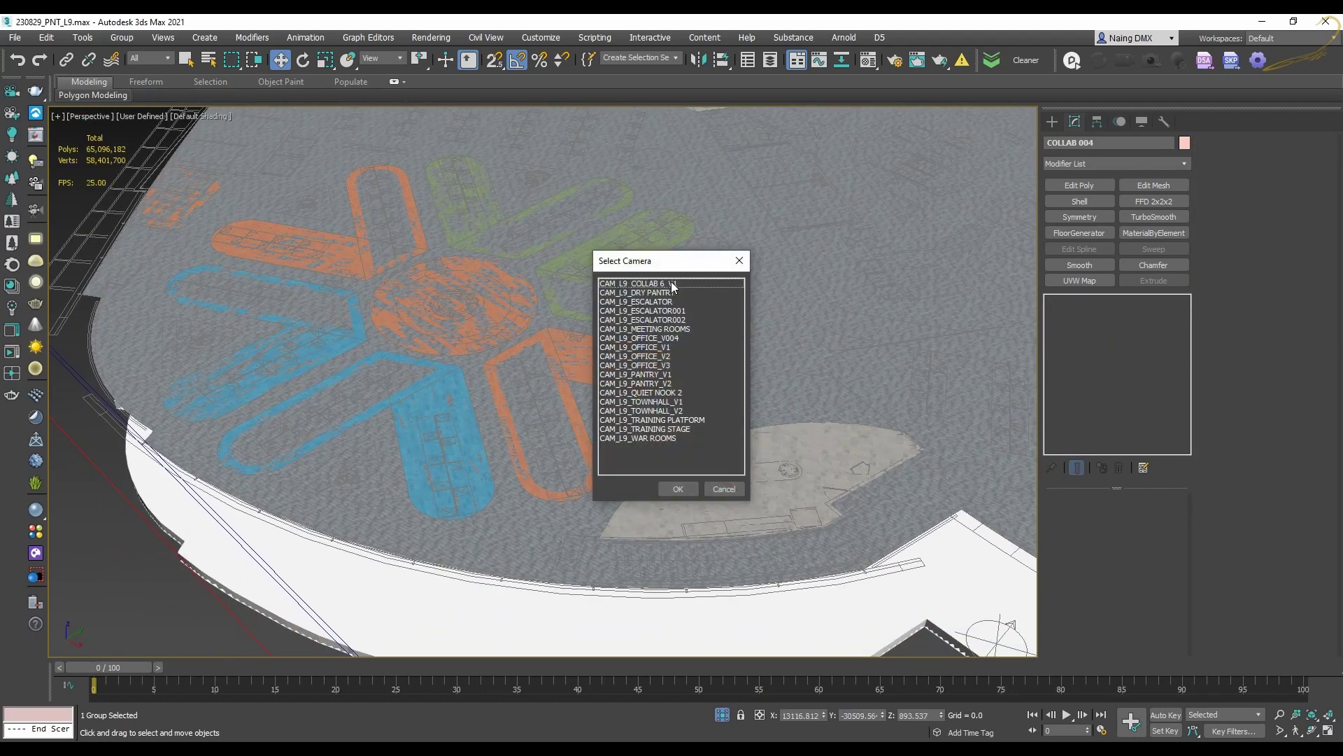
left_click(739, 260)
Unhide the furniture groups COLLA BOOTH 1, COLLAB 2 SET, COLLAB 3, COLLAB 4 SET and COLLAB 005
right_click(630, 271)
left_click(691, 195)
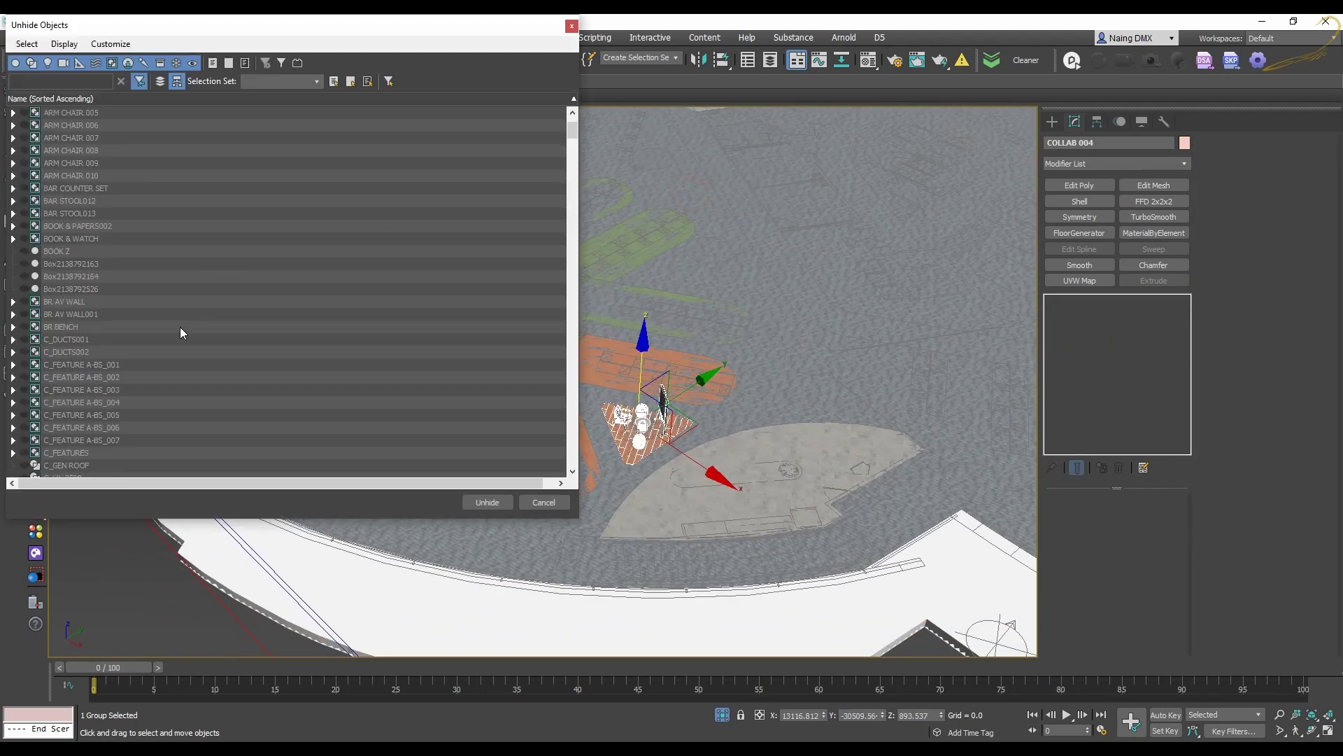
scroll(175, 327, "down", 2)
left_click(98, 314)
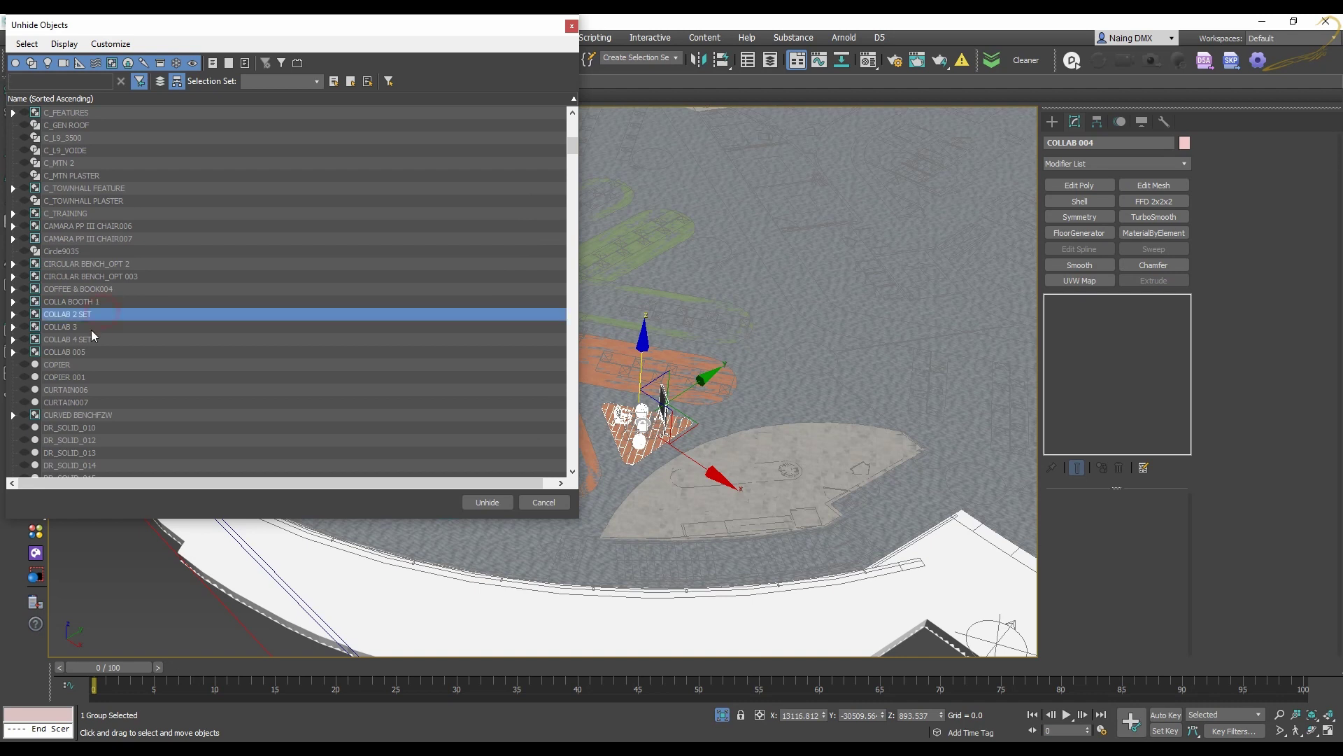
left_click(90, 327, "ctrl")
left_click(92, 302, "ctrl")
left_click(91, 337, "ctrl")
left_click(86, 352, "ctrl")
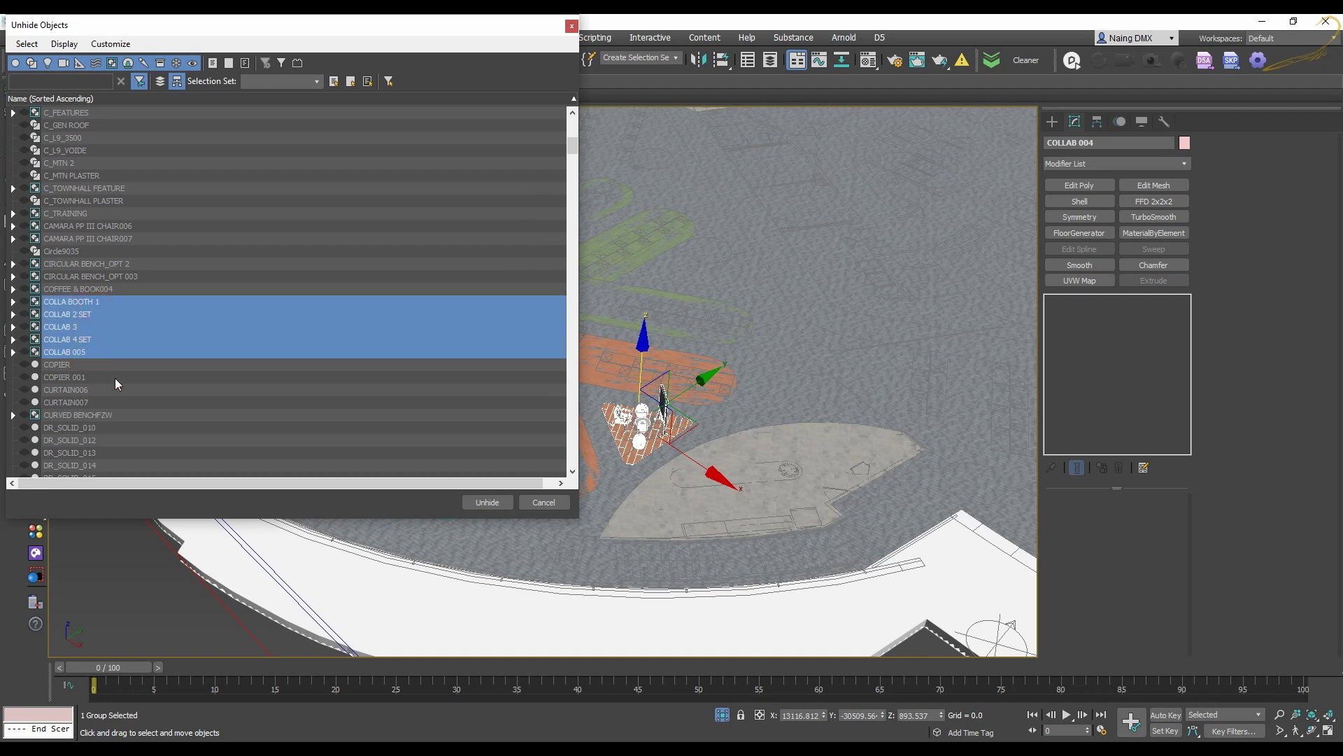
left_click(488, 502)
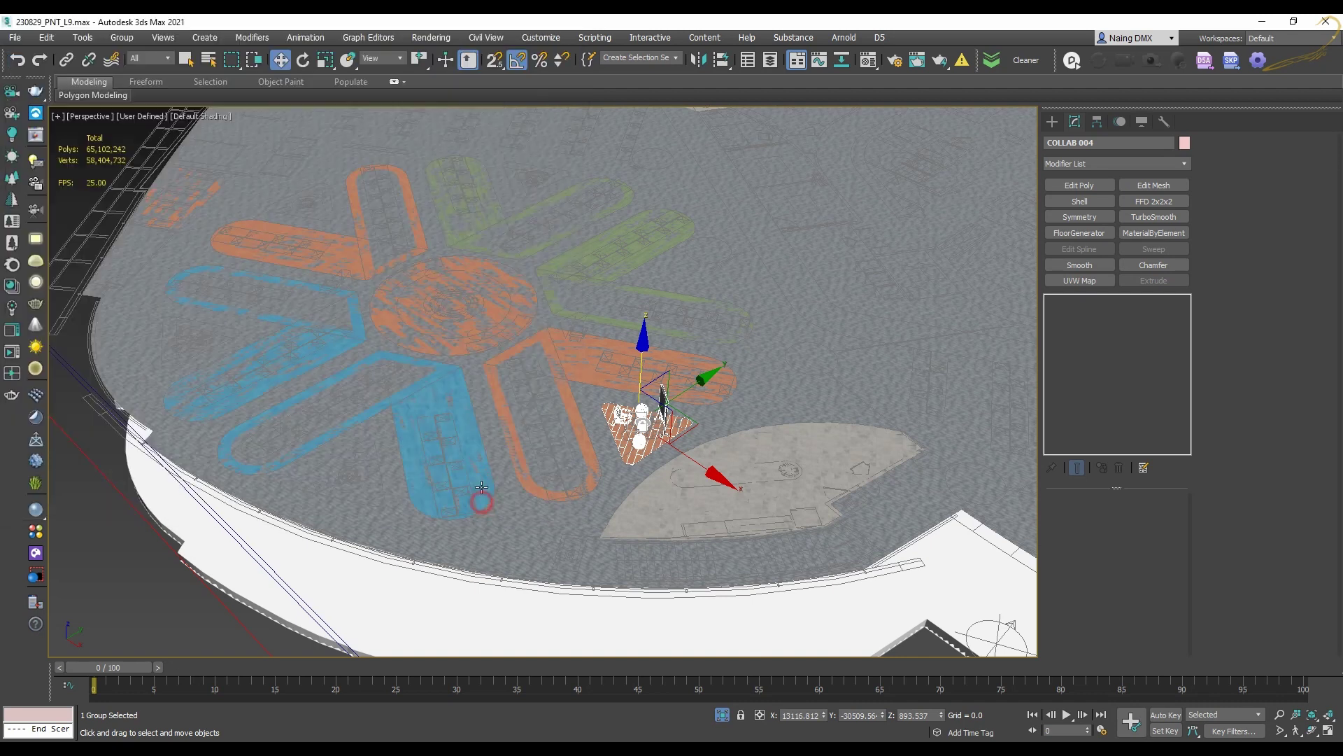
Make the blue triangular floor F_COLLAB 006 under the round planter table unique and add an Edit Poly modifier
left_click(367, 483)
scroll(381, 472, "up", 4)
middle_click_drag(364, 502, 429, 409)
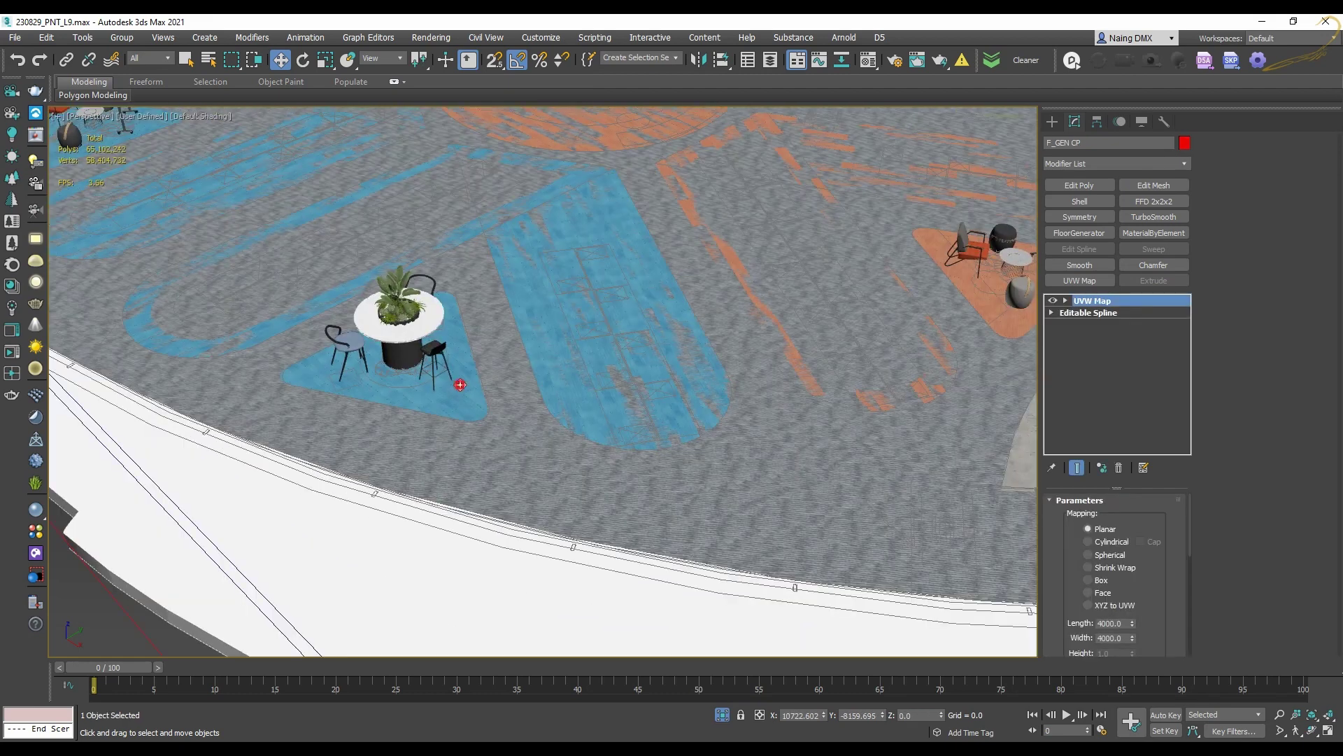
scroll(460, 384, "up", 6)
left_click(459, 376)
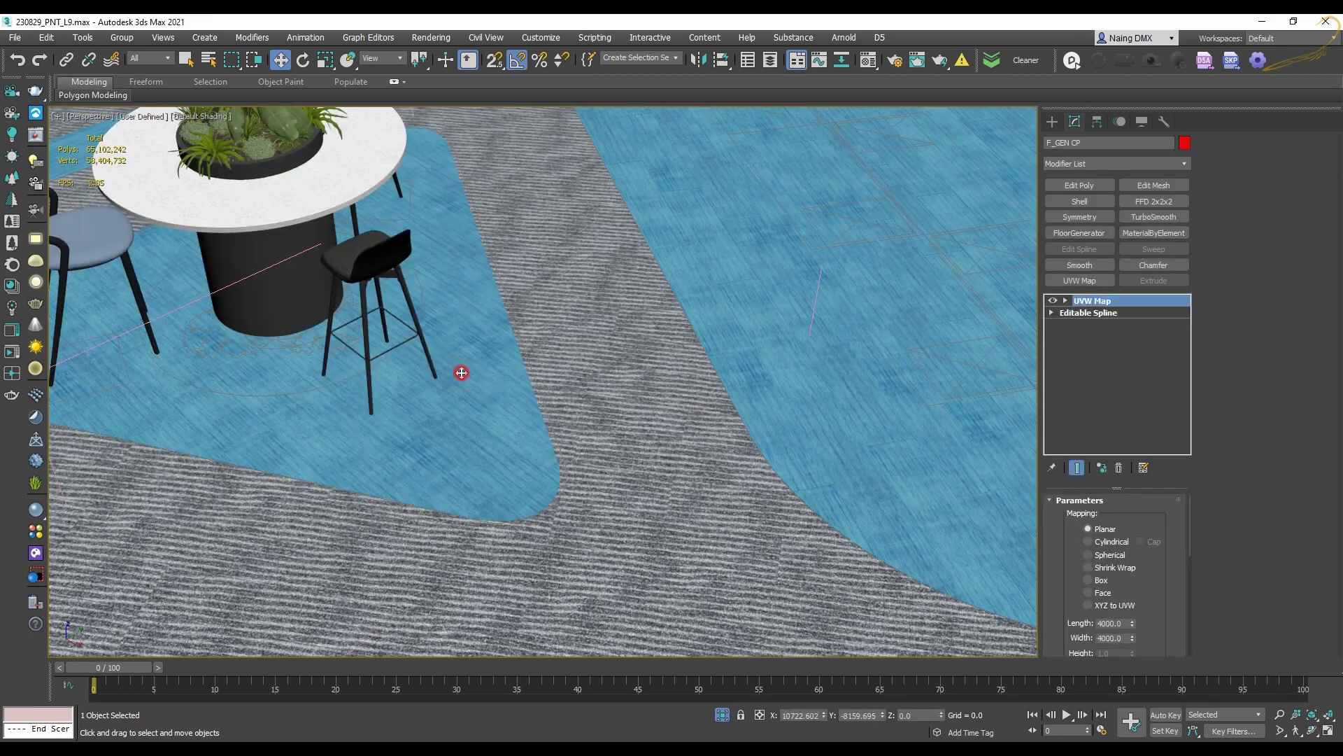
middle_click_drag(459, 376, 630, 341)
scroll(576, 313, "down", 3)
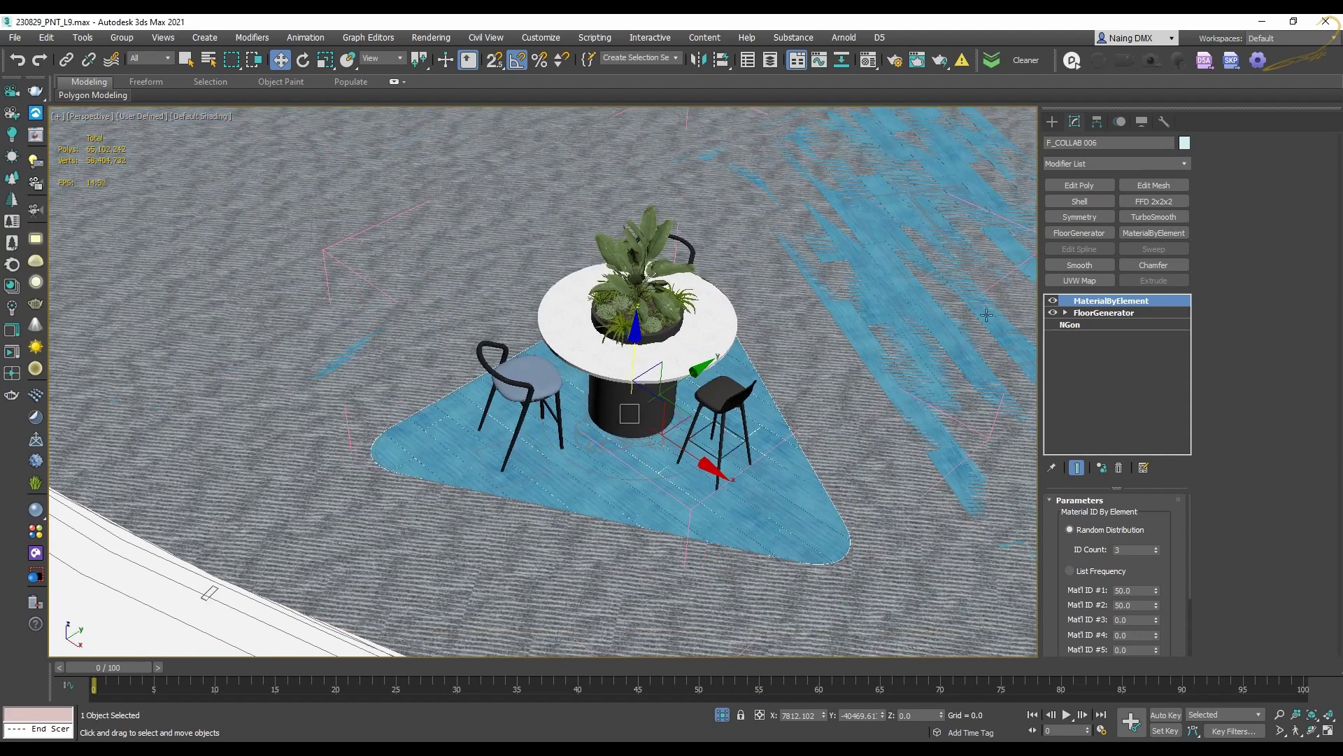
middle_click_drag(581, 283, 603, 297)
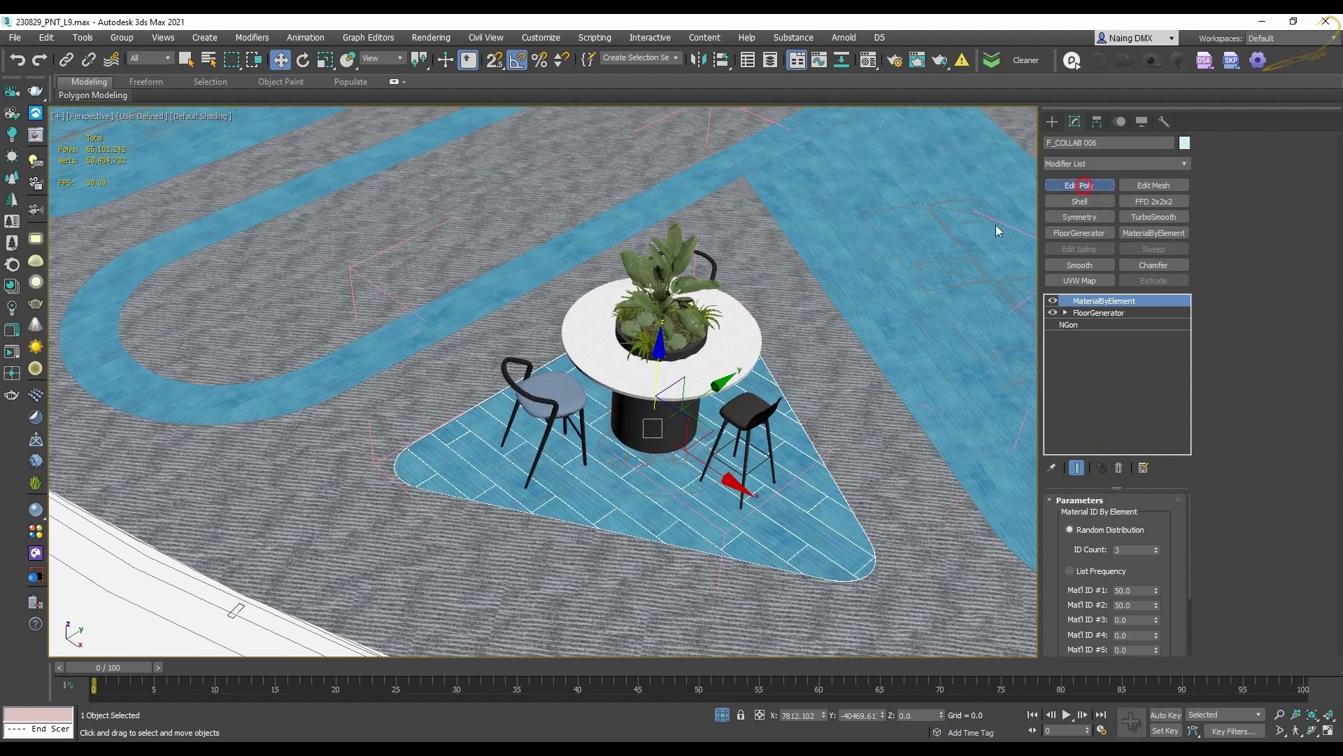
Open the COLLAB 3 group, make its blue triangular floor F_COLLAB 007 unique and add an Edit Poly modifier
scroll(770, 266, "down", 5)
middle_click_drag(126, 126, 457, 317)
scroll(327, 246, "up", 5)
left_click(456, 318)
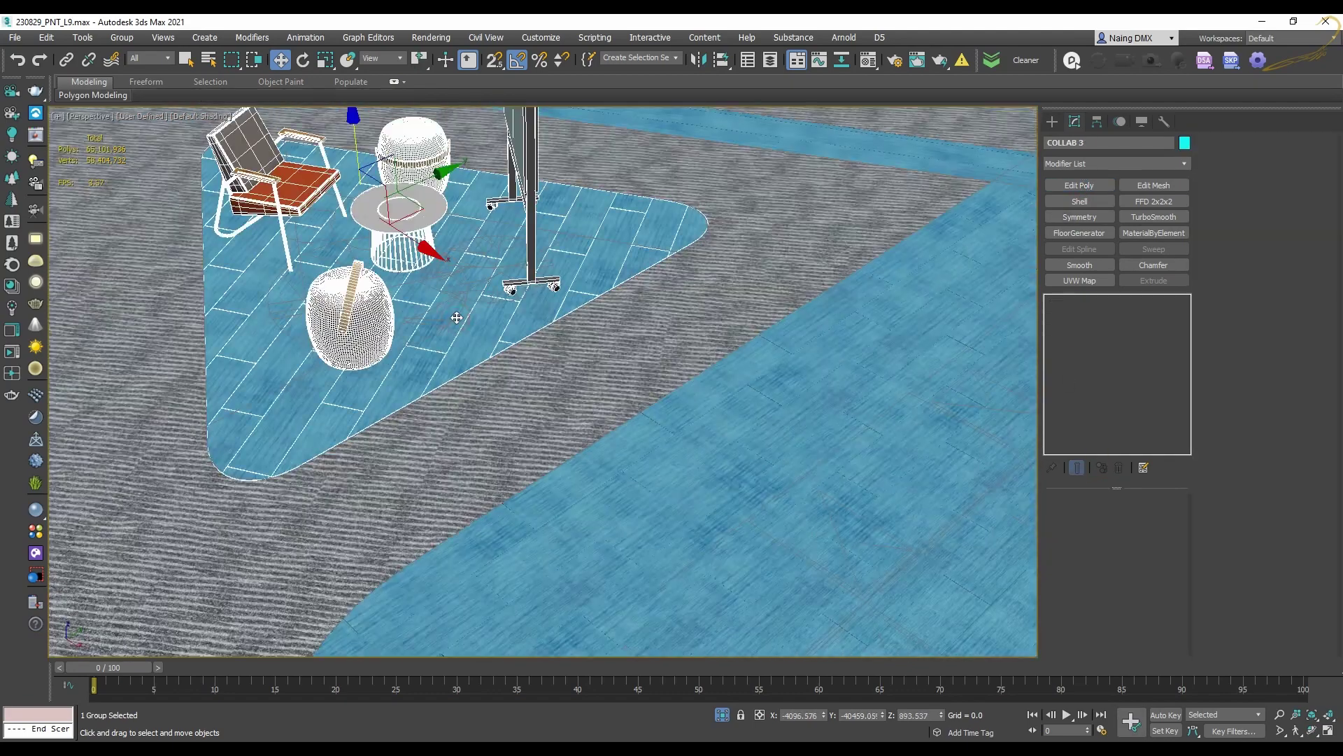
left_click(576, 314)
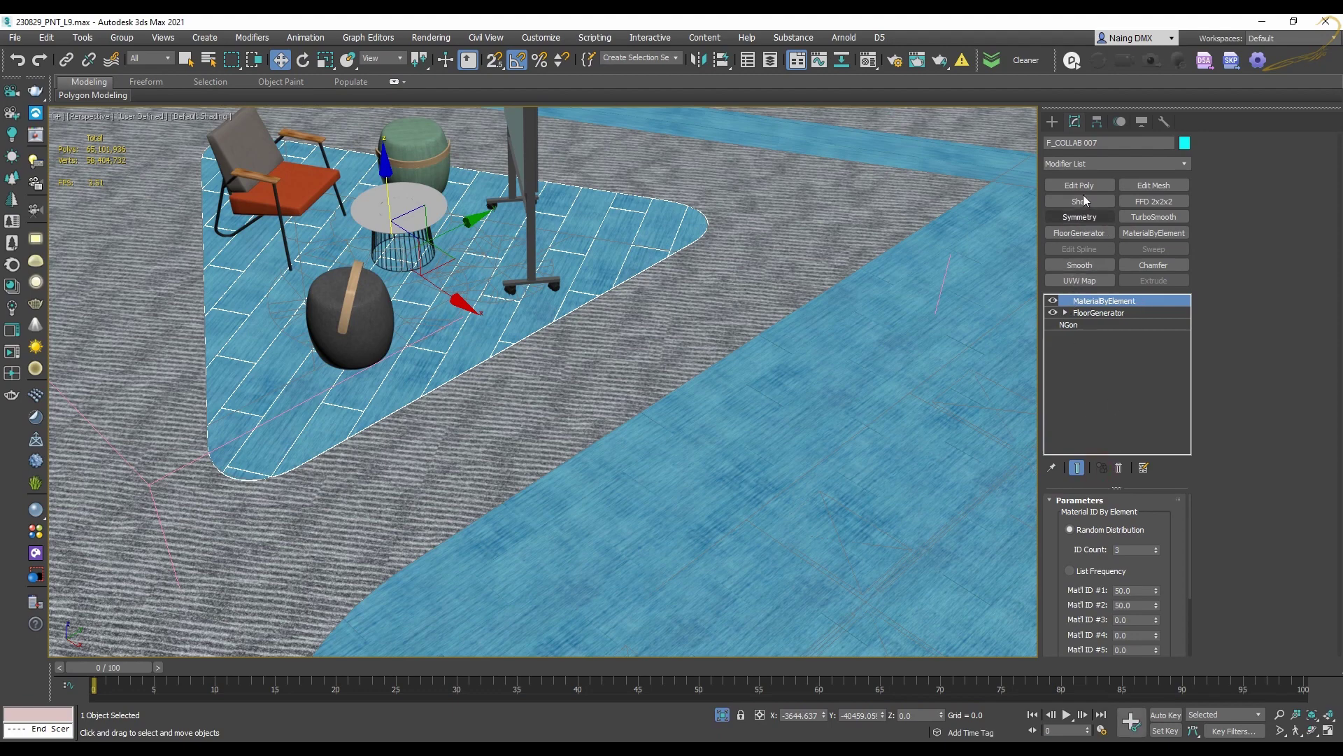
left_click(1081, 187)
Make the blue triangular floor F_COLLAB 4 under the second bar-stool table unique and add an Edit Poly modifier
middle_click_drag(624, 126, 609, 295)
scroll(609, 294, "down", 4)
middle_click_drag(587, 203, 514, 420)
scroll(612, 227, "up", 5)
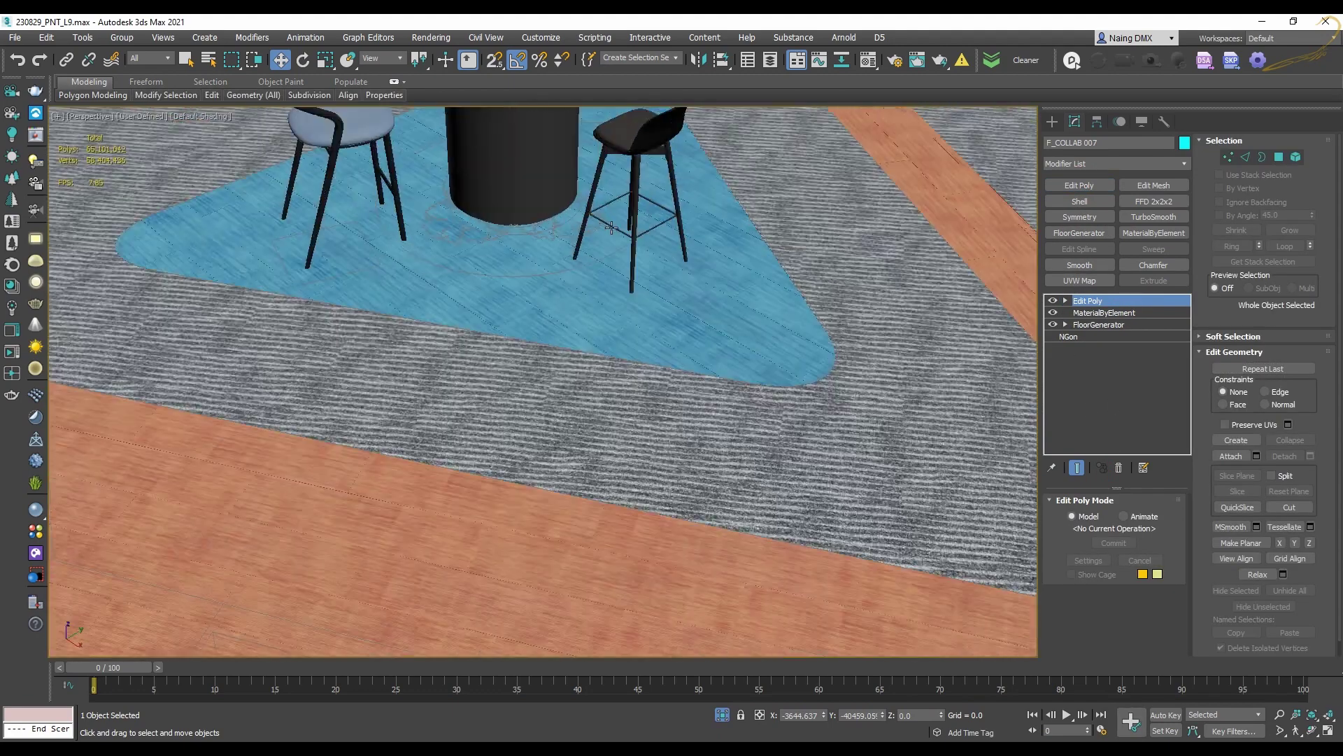
scroll(612, 228, "up", 4)
left_click(573, 264)
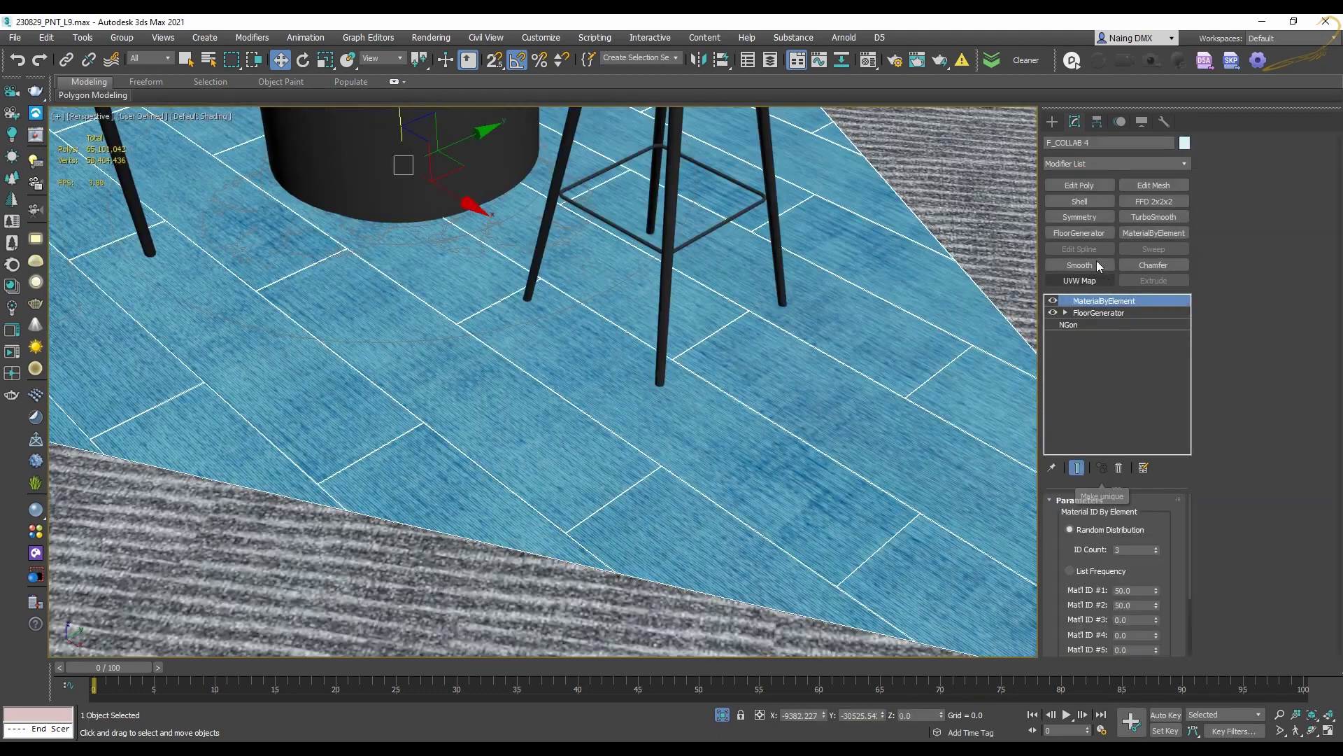
Make the green triangular floor F_COLLAB 009 unique and add an Edit Poly modifier
scroll(780, 283, "down", 4)
middle_click_drag(779, 282, 538, 285)
scroll(747, 281, "down", 5)
scroll(756, 225, "up", 8)
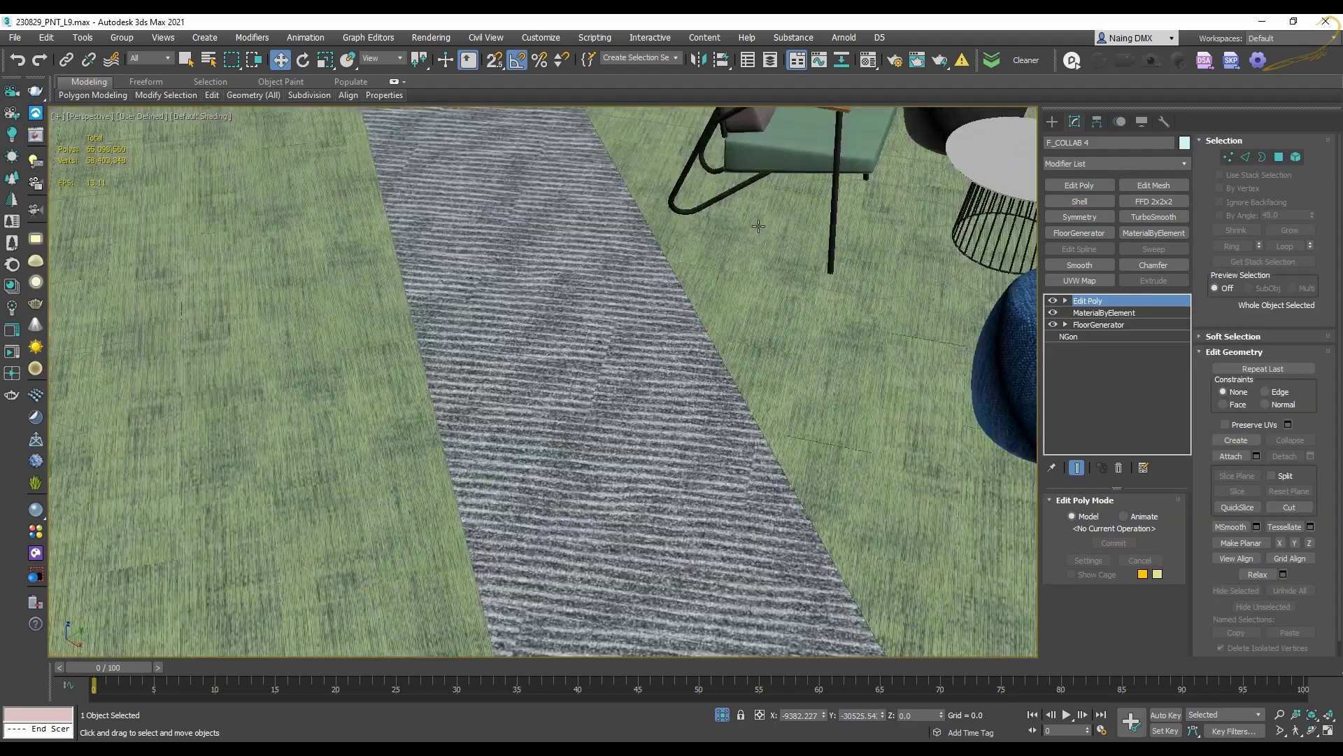
left_click(758, 242)
left_click(759, 241)
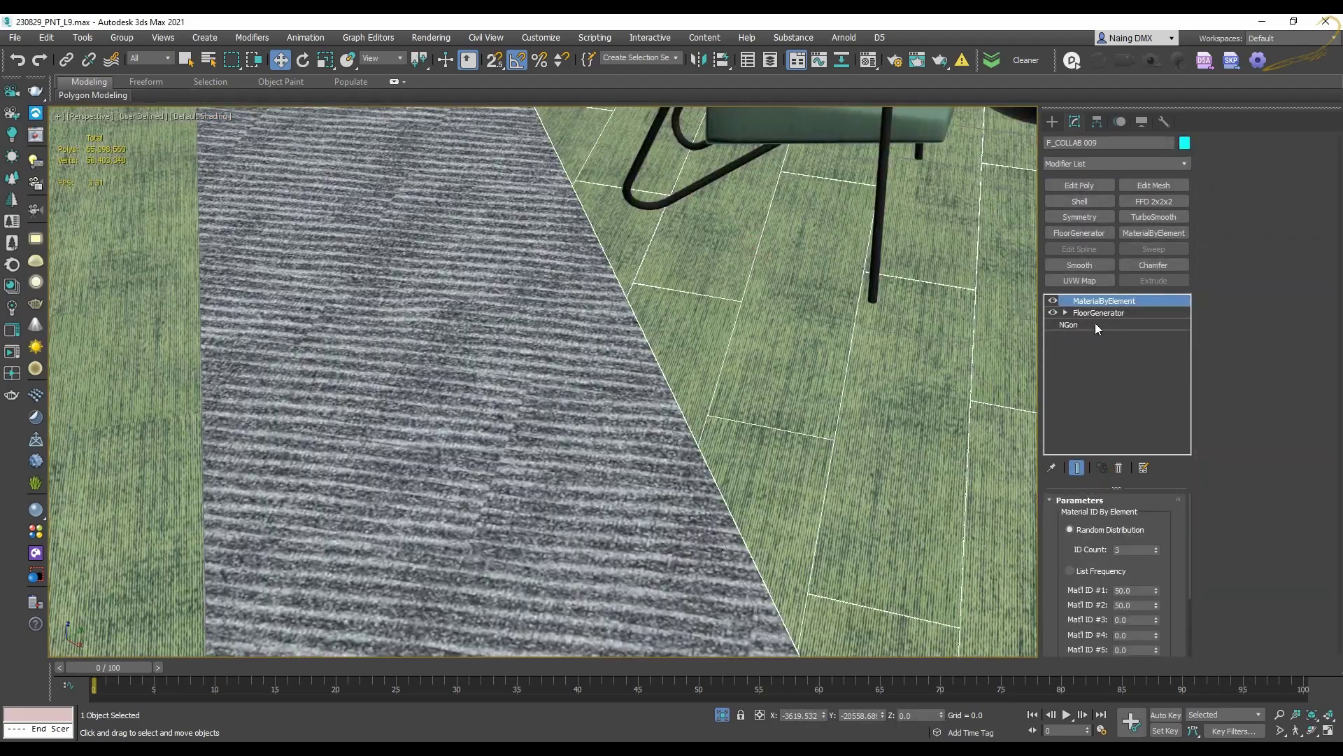
left_click(1079, 186)
Make the orange triangular floor F_COLLAB 008 unique and add an Edit Poly modifier
scroll(716, 279, "down", 10)
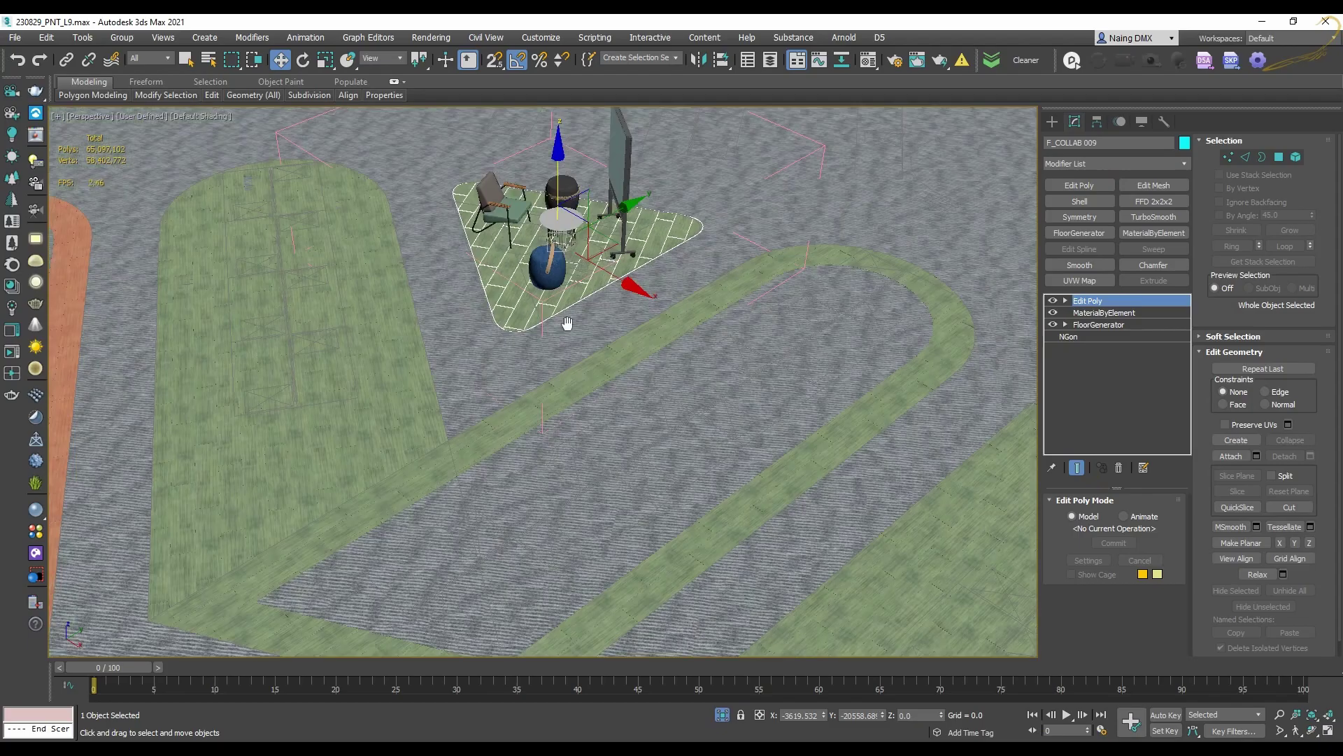
middle_click_drag(564, 321, 619, 250)
scroll(606, 483, "up", 6)
middle_click_drag(592, 445, 678, 343)
scroll(621, 277, "up", 5)
left_click(628, 270)
left_click(1081, 185)
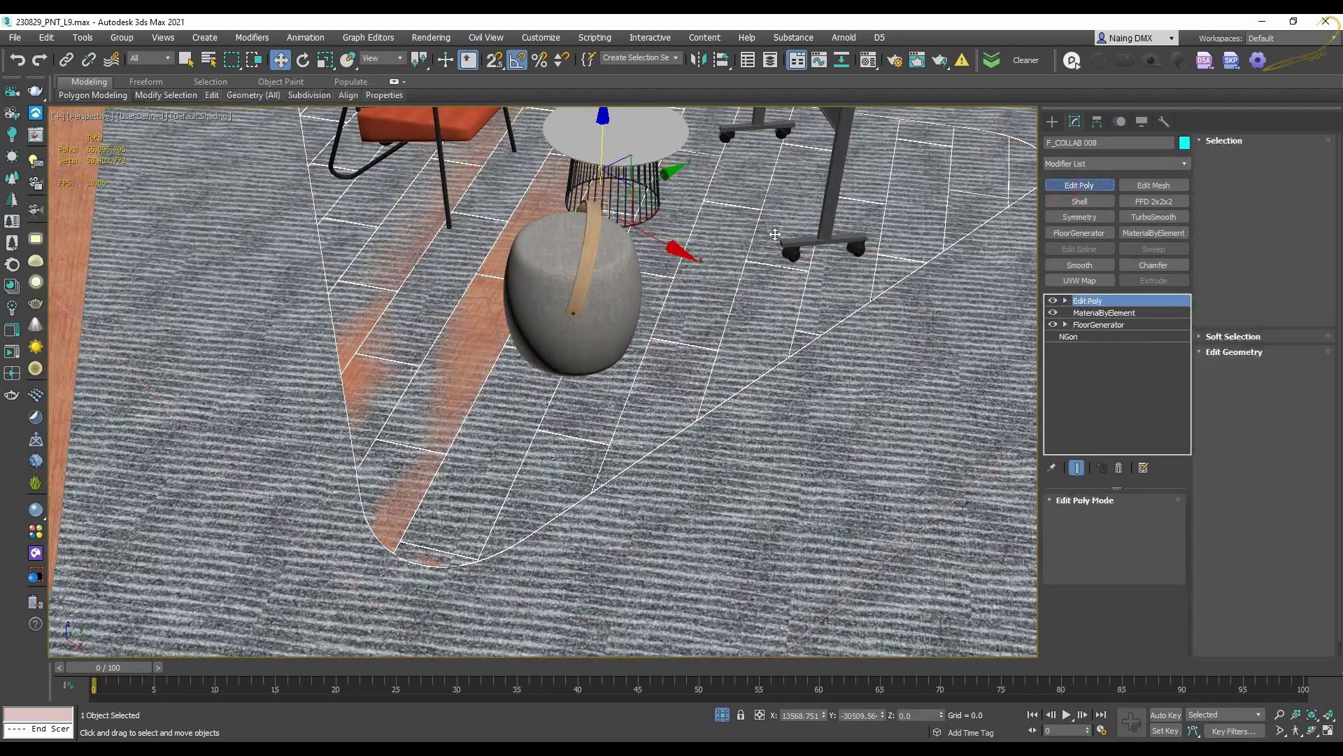
Open the OTTOMAN002 group on the orange triangle and make the grey ottoman's body Cylinder120859 unique
middle_click_drag(766, 213, 778, 352)
left_click(635, 428)
middle_click_drag(654, 434, 701, 451, "alt")
scroll(637, 438, "up", 6)
scroll(625, 429, "down", 4)
key("z")
middle_click_drag(556, 407, 721, 452, "alt")
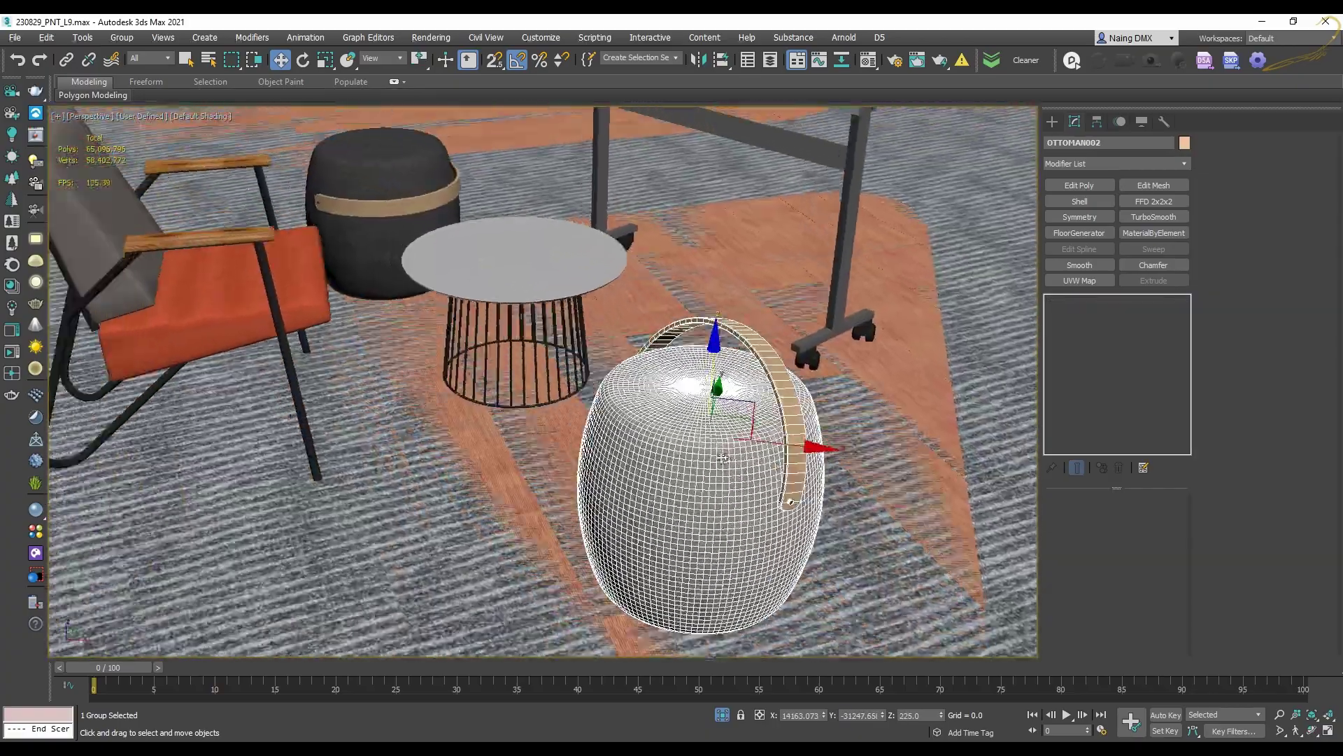
scroll(721, 452, "down", 3)
left_click(692, 422)
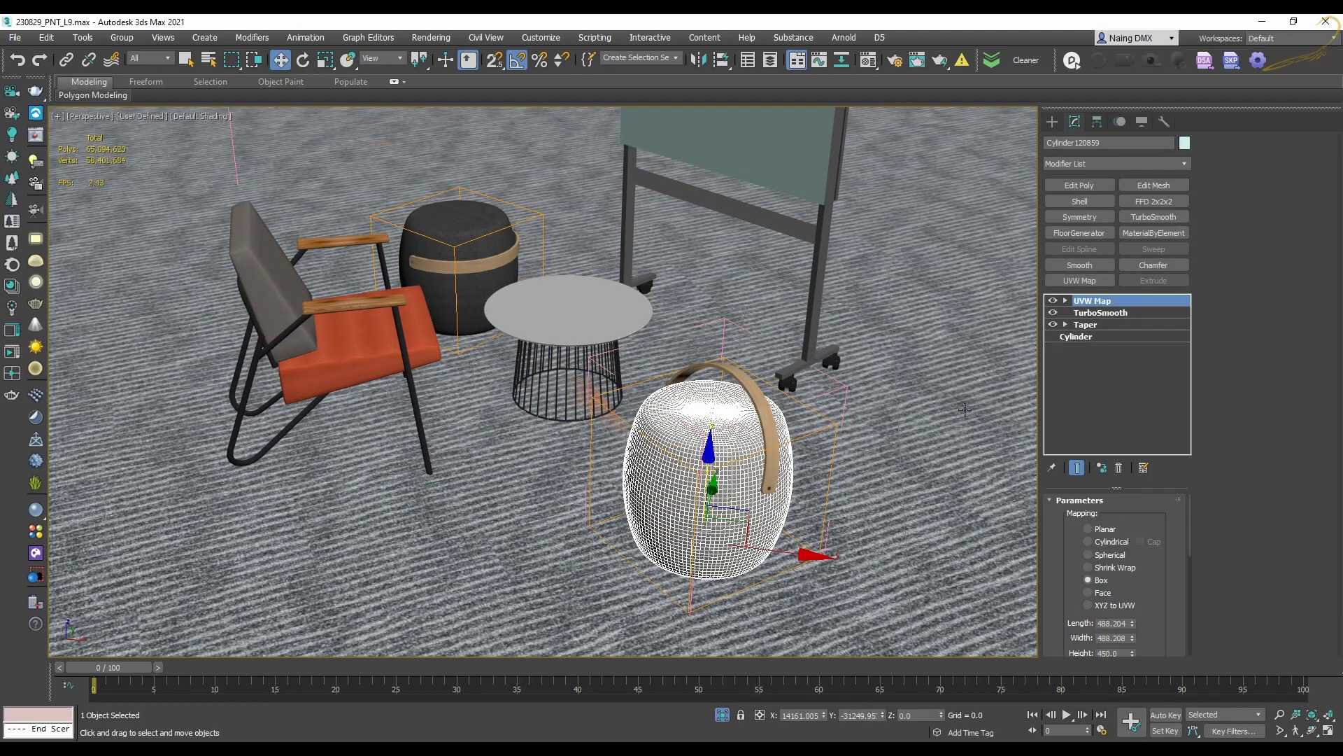
middle_click_drag(661, 386, 669, 394)
Make the black ottoman's body Cylinder120860 unique and close the open groups around the orange set
left_click(459, 273)
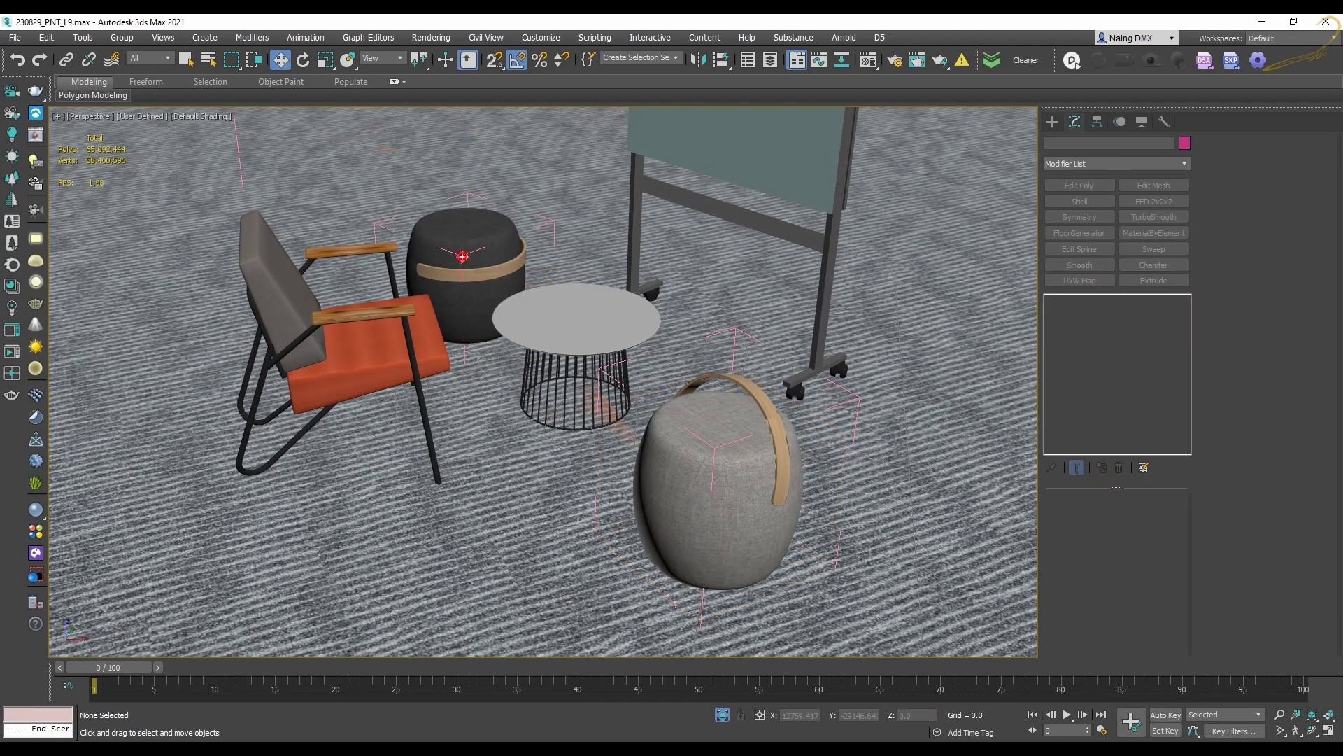
scroll(619, 336, "down", 6)
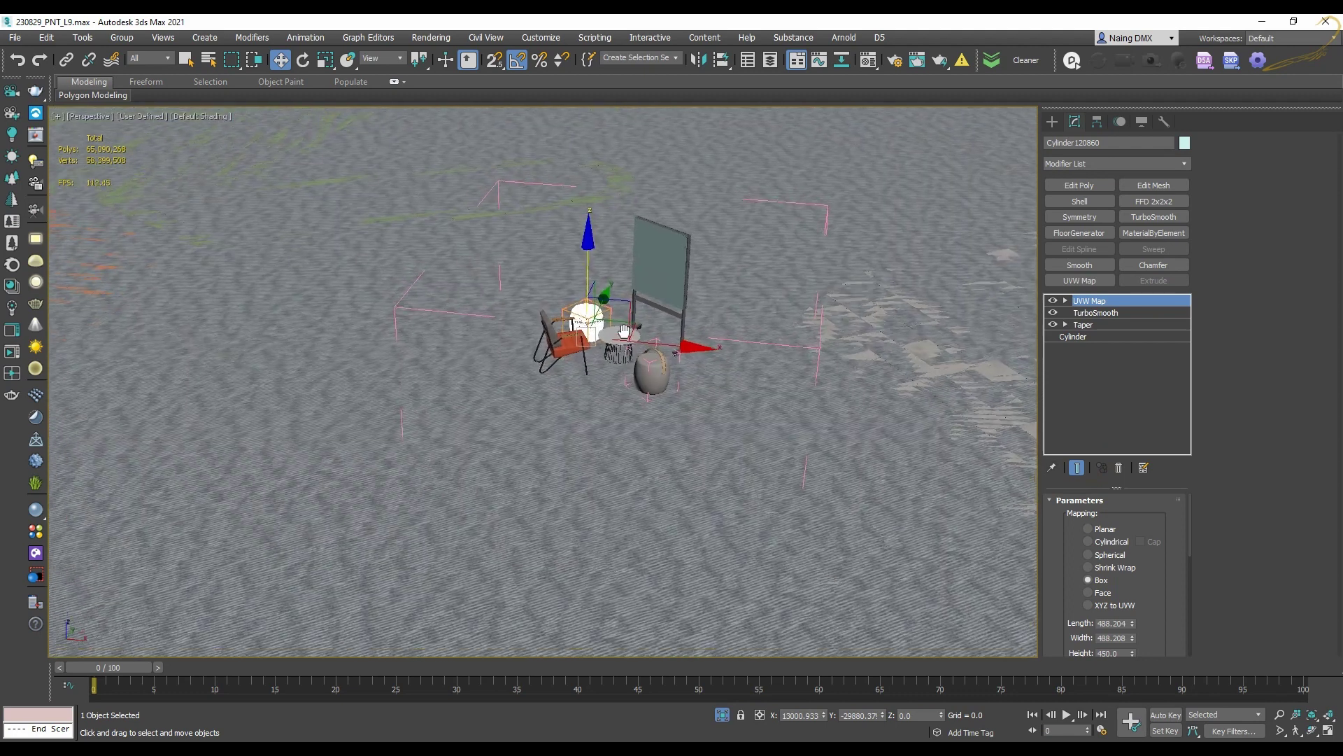
key("alt+g")
key("c")
middle_click_drag(622, 365, 618, 350)
scroll(617, 348, "down", 4)
key("alt+g")
key("c")
Close the next open furniture group
scroll(344, 458, "up", 2)
left_click(439, 462)
middle_click_drag(344, 458, 672, 654)
key("alt+g")
key("c")
Make the blue ottoman's body Cylinder120861 in the COLLAB 005 group unique
left_click(434, 251)
key("z")
scroll(588, 455, "up", 5)
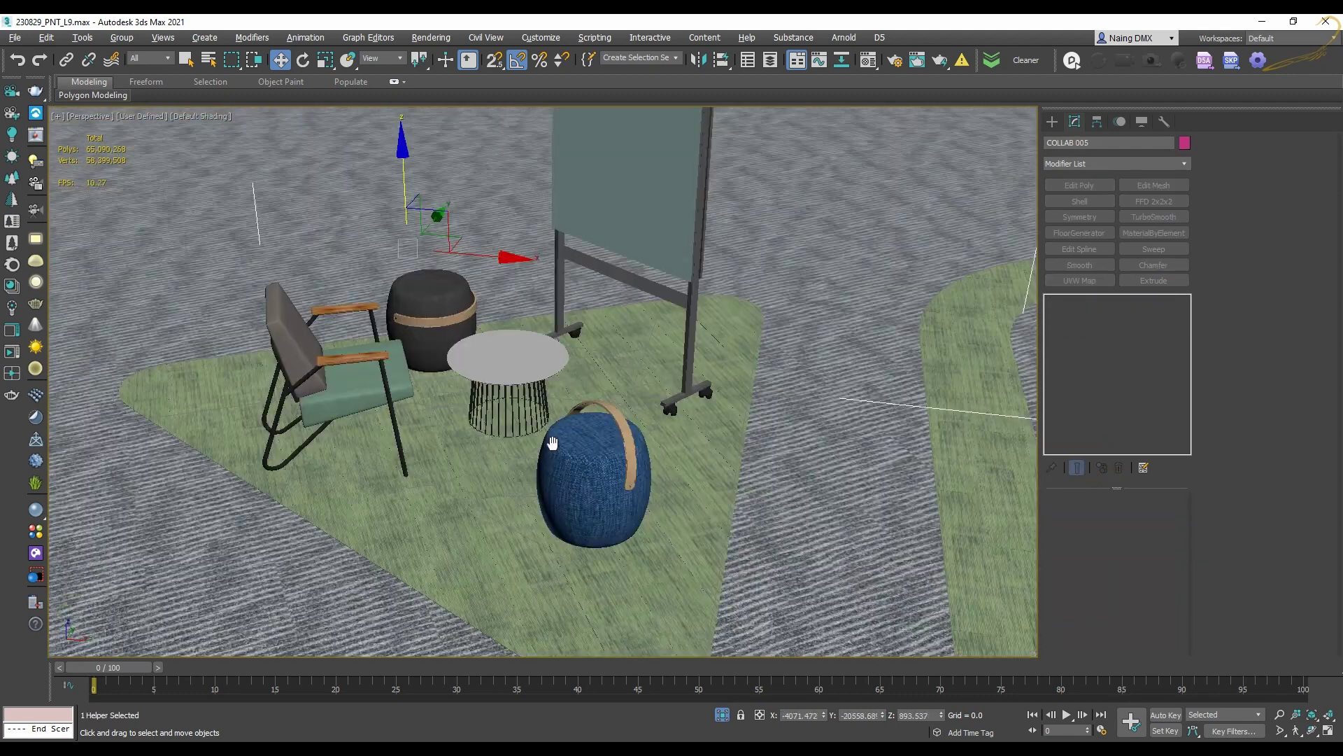
left_click(613, 435)
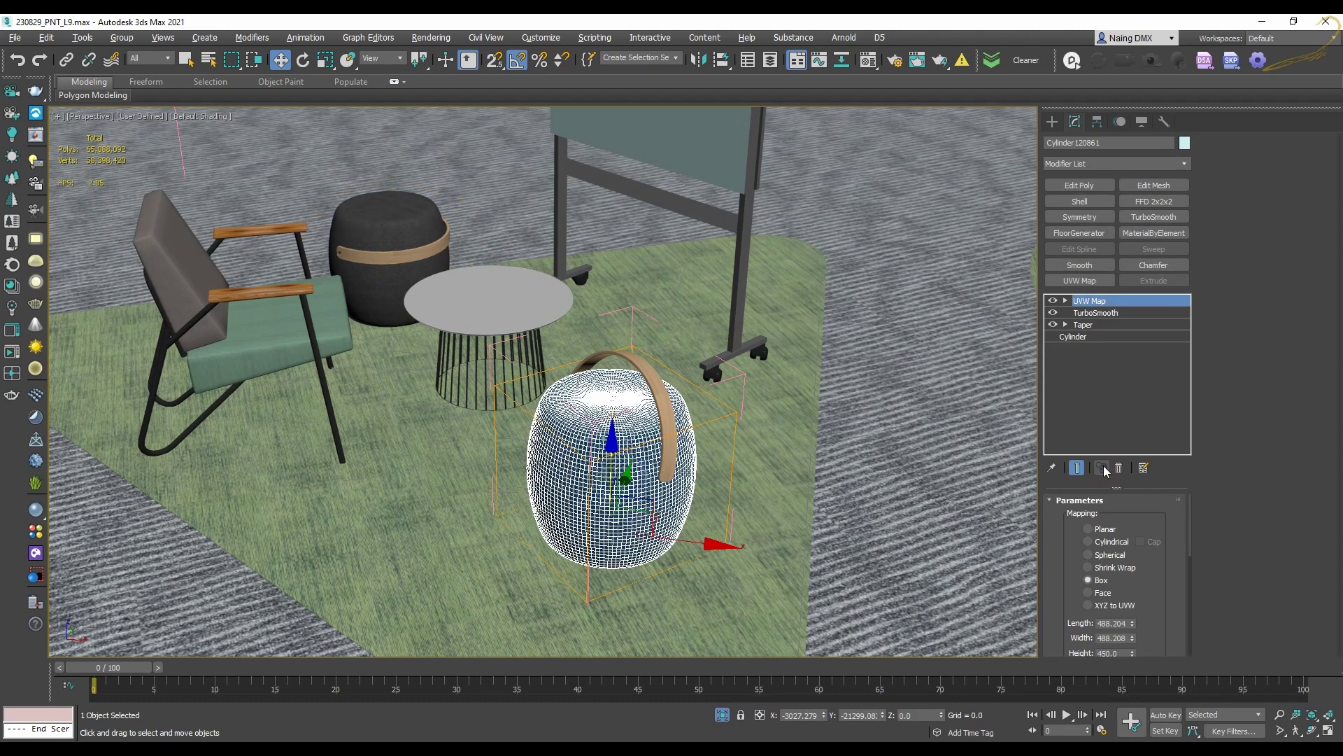
Open the OTTOMAN005 group and make the black ottoman's body Cylinder120862 unique
middle_click_drag(401, 227, 428, 236)
left_click(427, 235)
key("alt+g")
key("o")
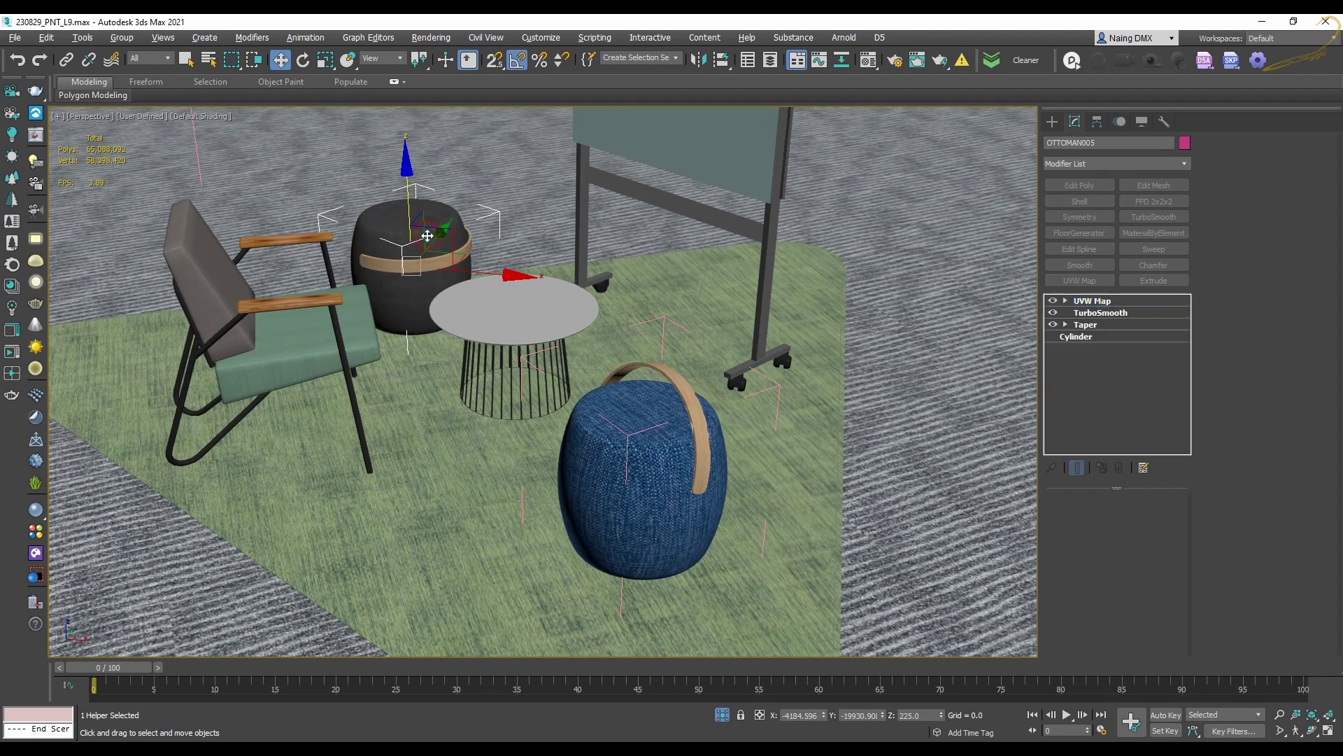
left_click(427, 236)
key("z")
scroll(875, 413, "down", 8)
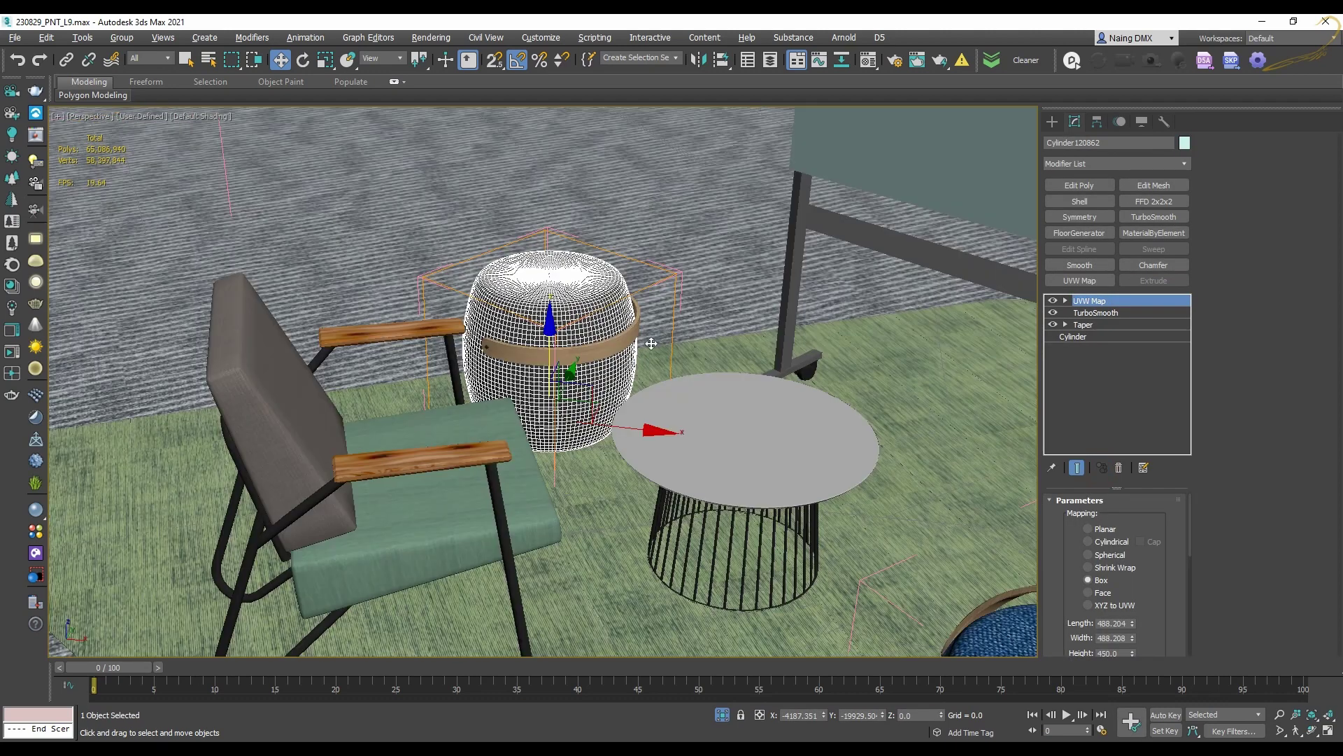
left_click(544, 366)
scroll(544, 365, "up", 5)
key("alt+g")
key("o")
left_click(591, 384)
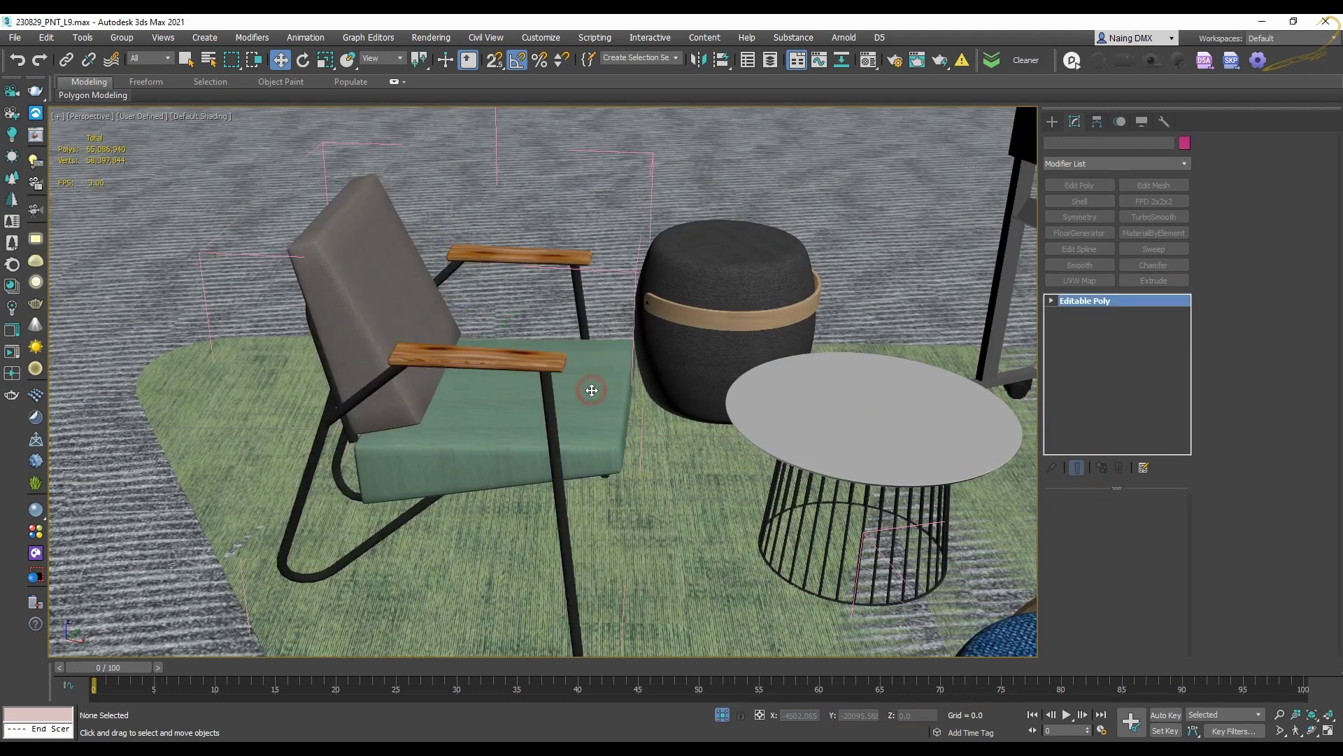
left_click(382, 301)
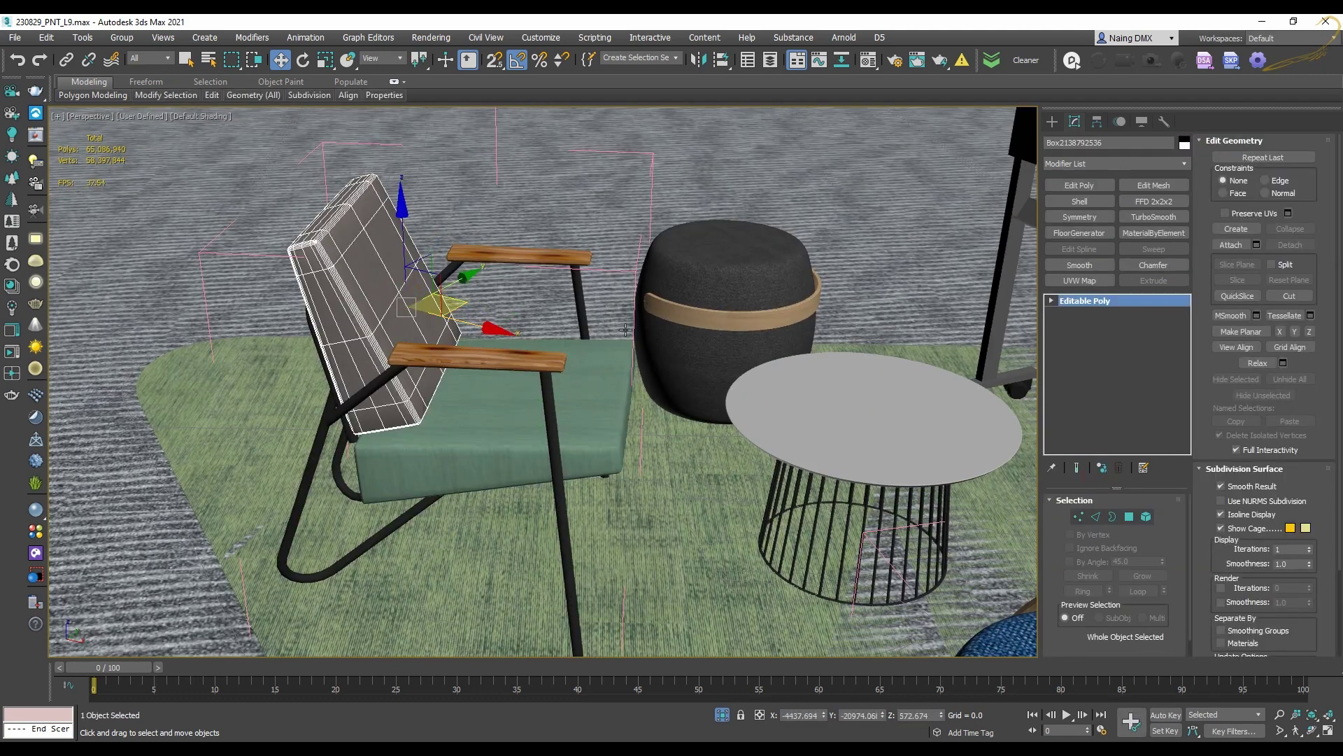
left_click(1103, 468)
Close the ARM CHAIR002 and COLLAB 005 groups, and select the COLLAB 4 SET group
key("alt+g")
key("c")
scroll(579, 322, "down", 10)
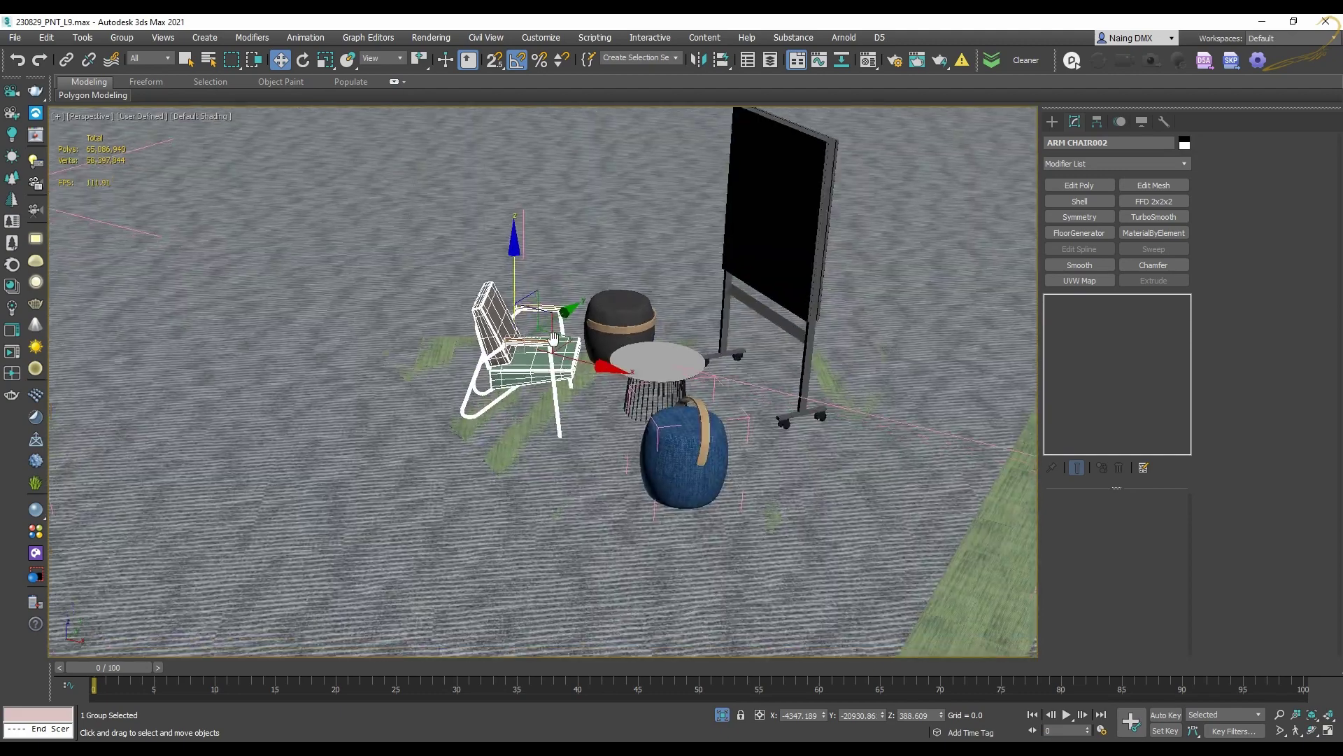
key("alt+g")
key("c")
scroll(579, 322, "down", 3)
middle_click_drag(580, 322, 674, 272)
scroll(361, 326, "up", 3)
left_click(371, 302)
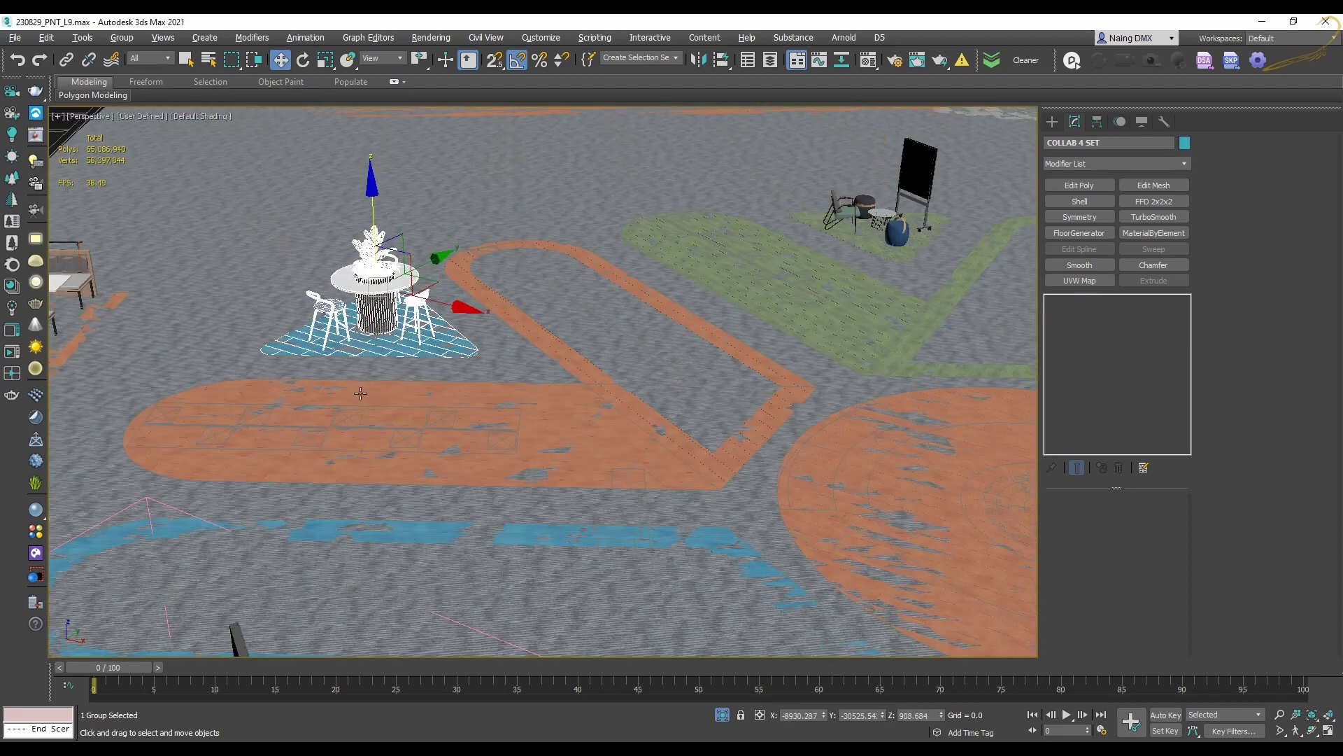
Open the ottoman groups in the COLLAB 3 set and make the bodies Cylinder40060 and Cylinder40059 unique
middle_click_drag(340, 567, 599, 283)
left_click(514, 383)
scroll(518, 385, "up", 6)
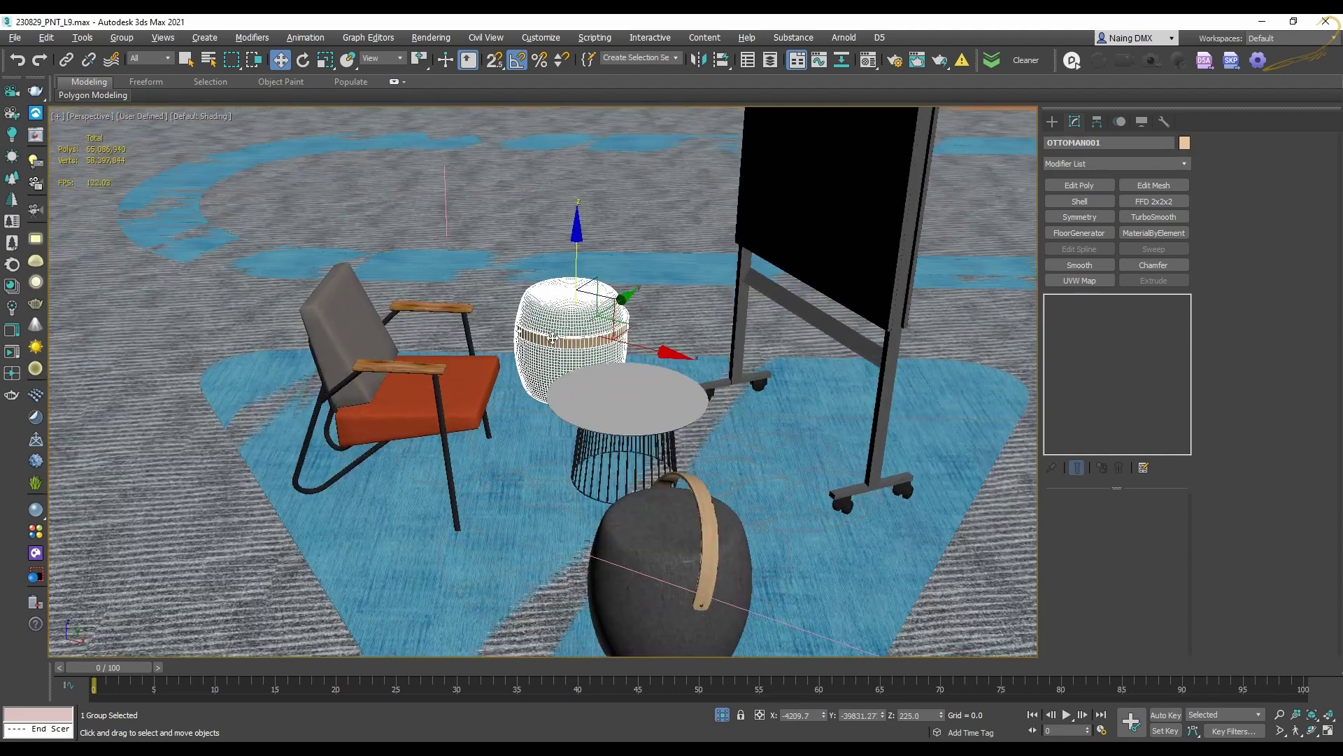
double_click(562, 310)
left_click(562, 310)
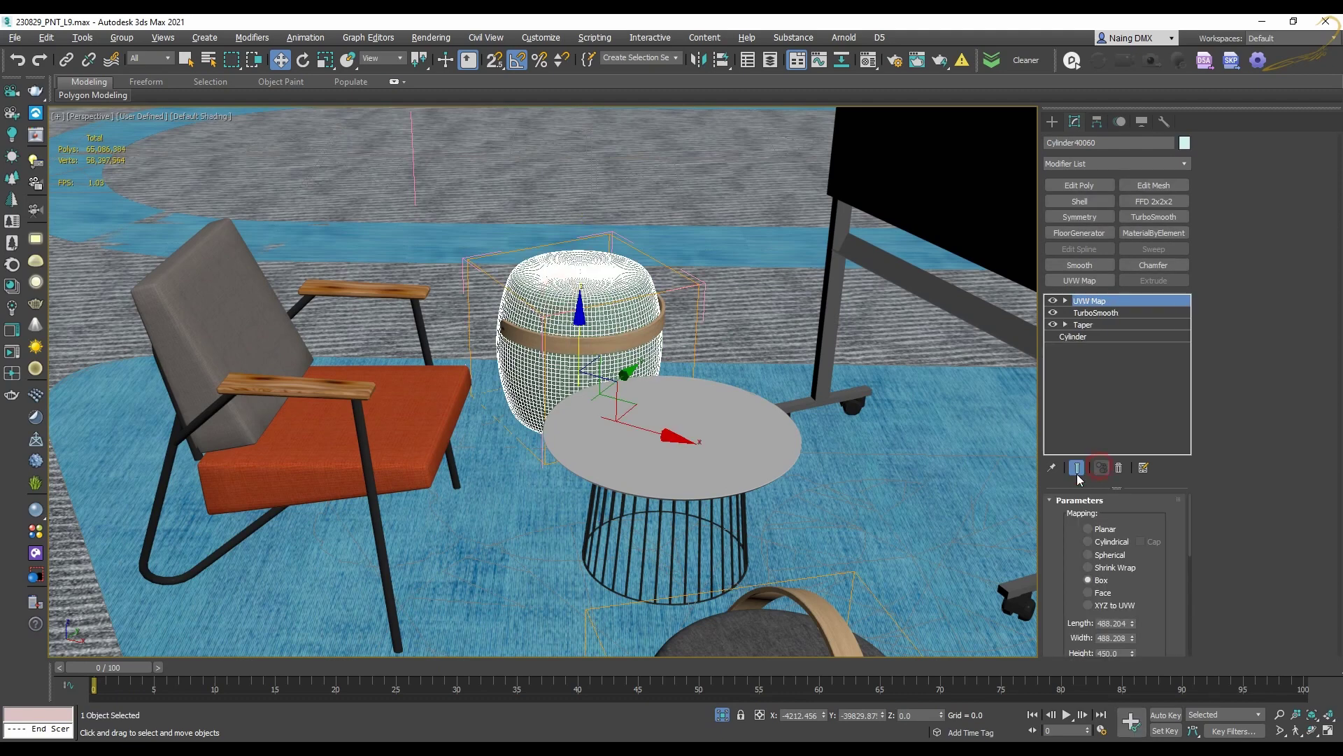
left_click(756, 616)
middle_click_drag(756, 616, 755, 469)
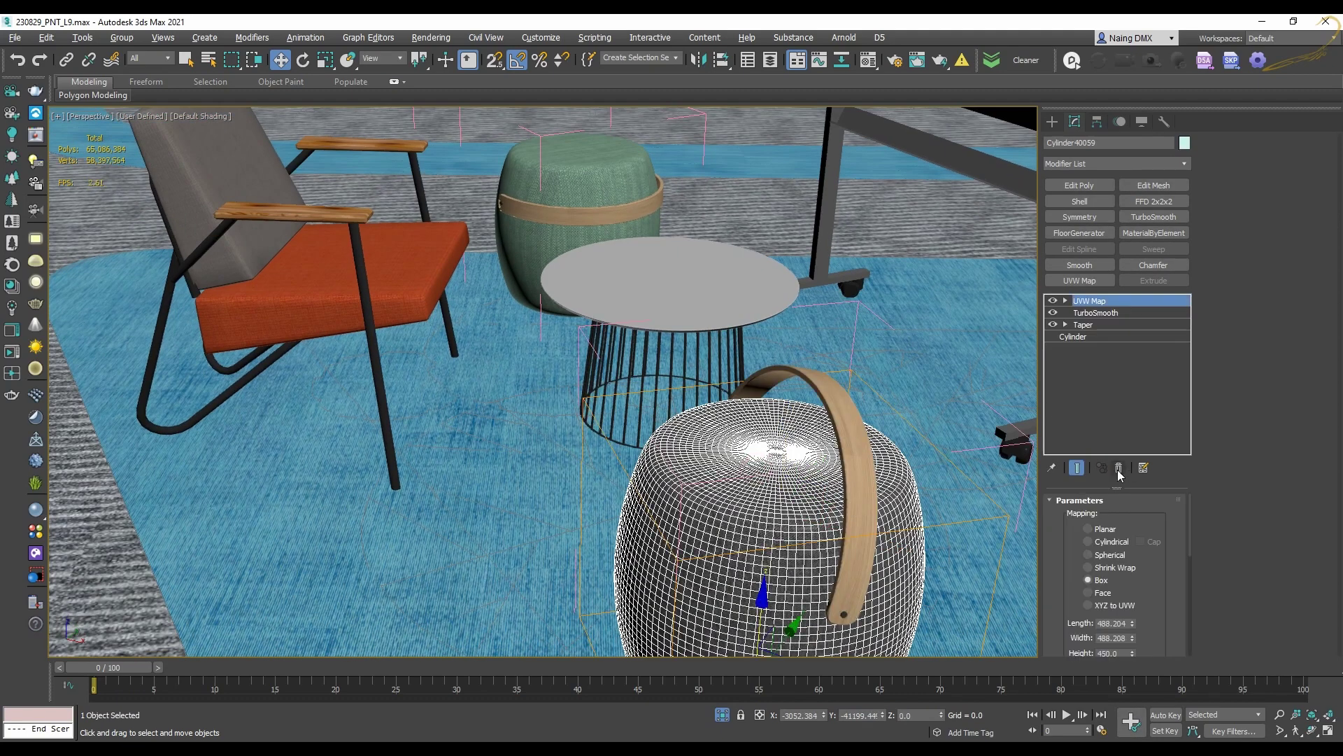
Close the ottoman groups, the armchair group and the COLLAB 3 group
key("ctrl+shift+g")
left_click(593, 189)
key("ctrl+shift+g")
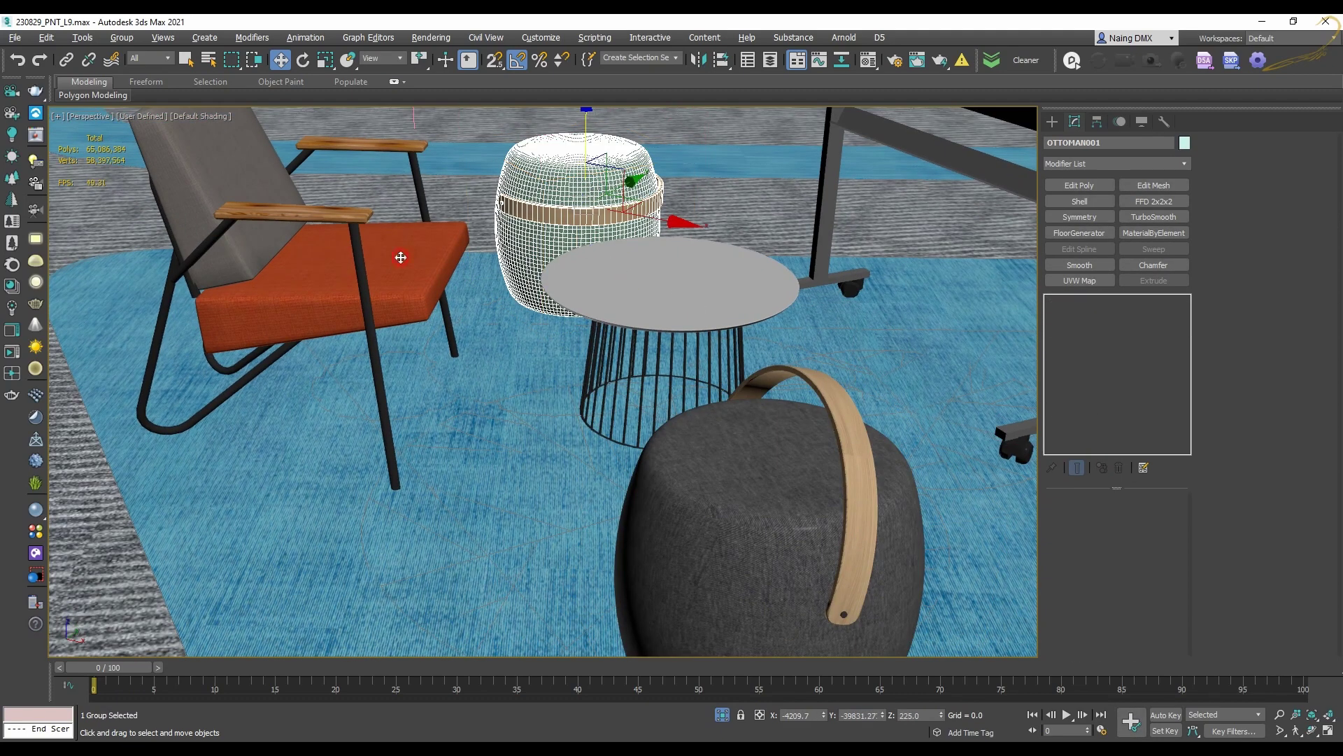
left_click(401, 257)
middle_click_drag(400, 257, 404, 265)
scroll(404, 265, "down", 5)
scroll(608, 322, "down", 3)
scroll(620, 344, "down", 1)
key("ctrl+shift+g")
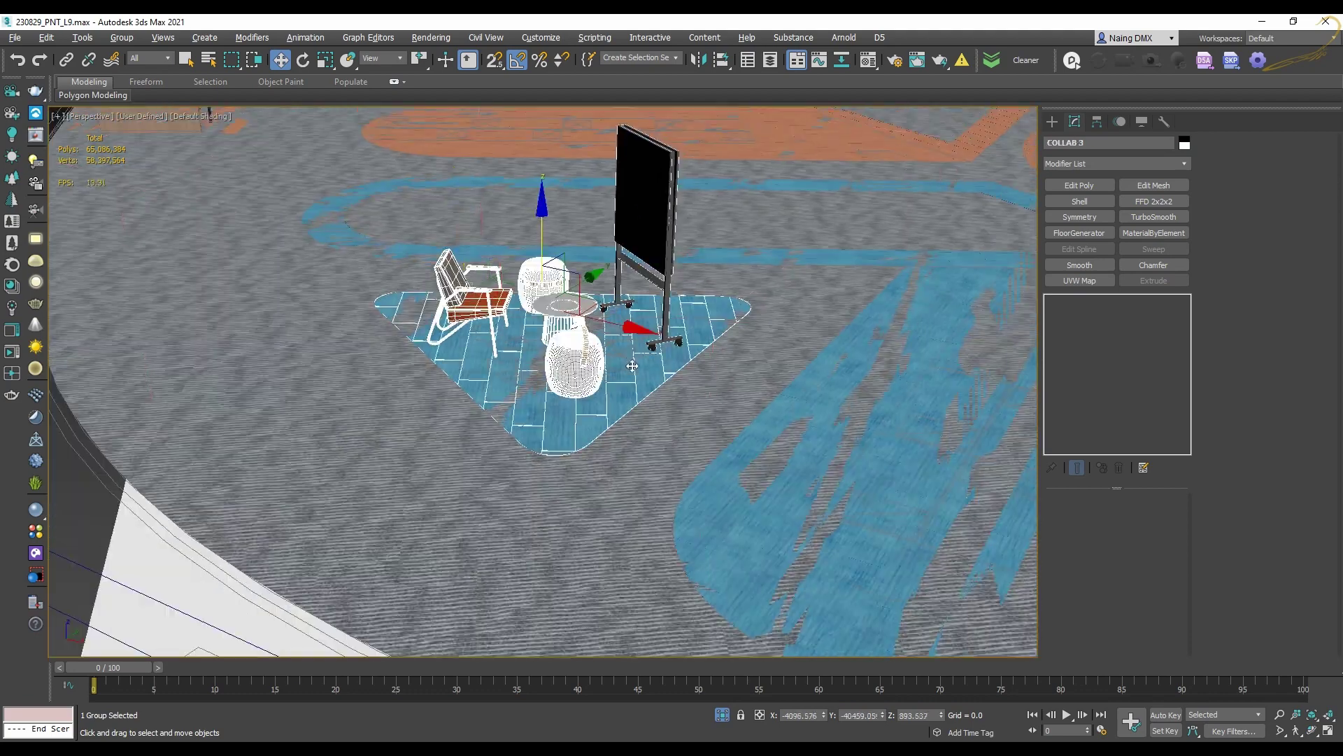
Inspect the coloured floor areas and the furniture sets across the whole office
scroll(607, 357, "down", 5)
middle_click_drag(609, 362, 858, 379)
scroll(931, 303, "up", 4)
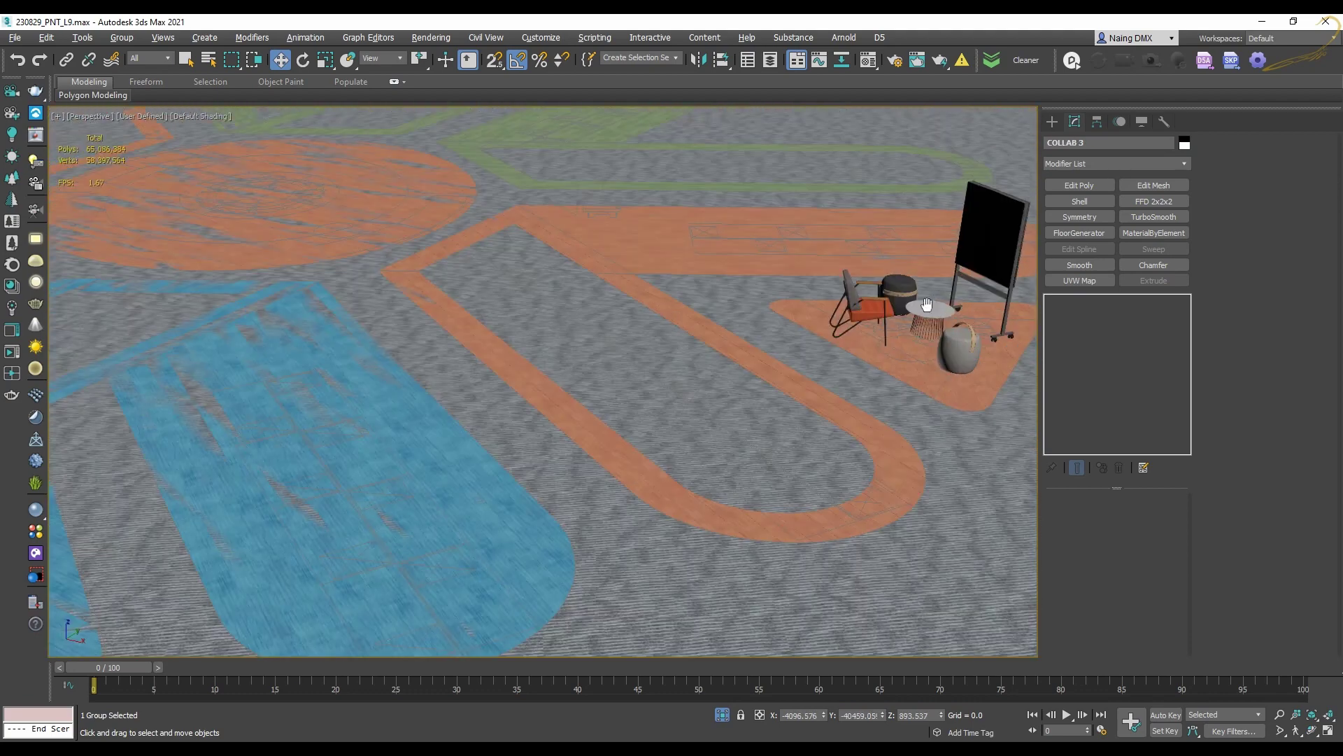
scroll(930, 303, "down", 7)
middle_click_drag(469, 213, 660, 471)
scroll(434, 315, "up", 5)
scroll(391, 297, "down", 4)
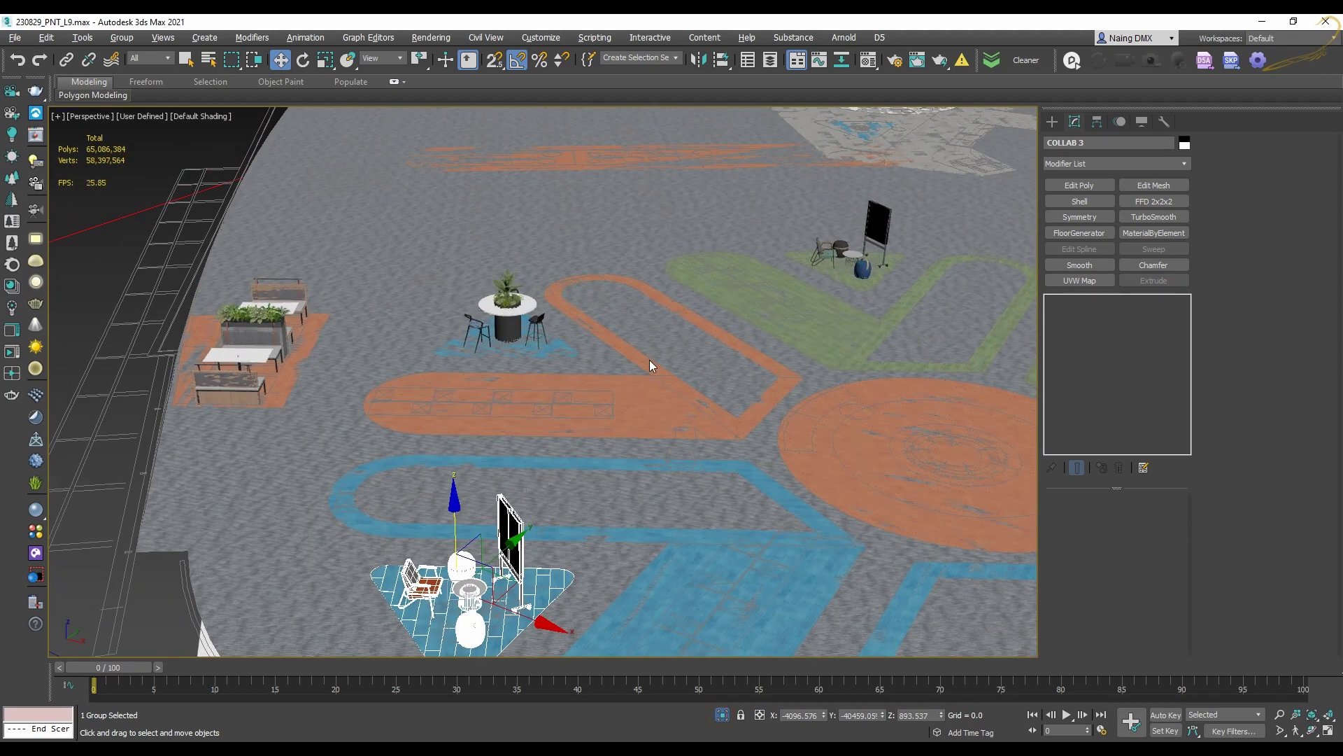
middle_click_drag(649, 359, 578, 355, "alt")
scroll(652, 475, "up", 10)
middle_click_drag(700, 338, 548, 349)
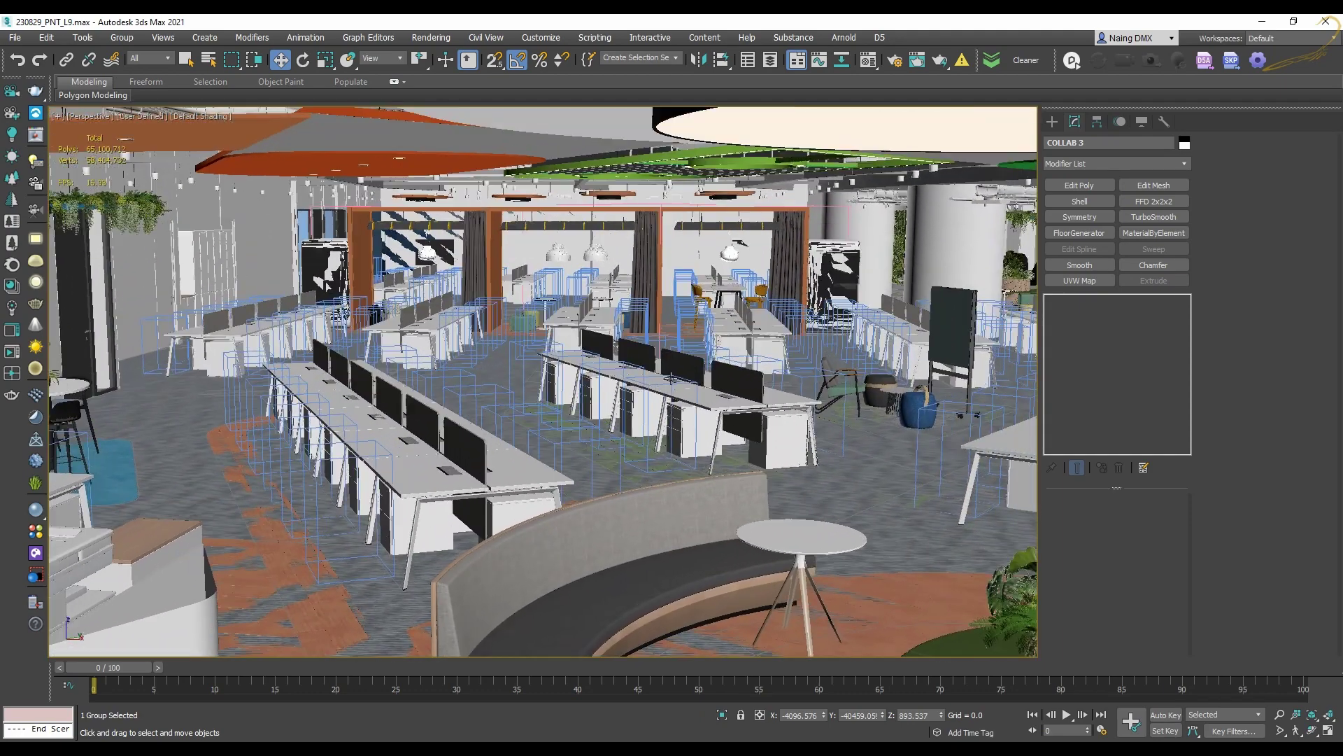
Switch the viewport to the office camera and sync the model to D5 Render with the X/Y Switch coordinate method
key("c")
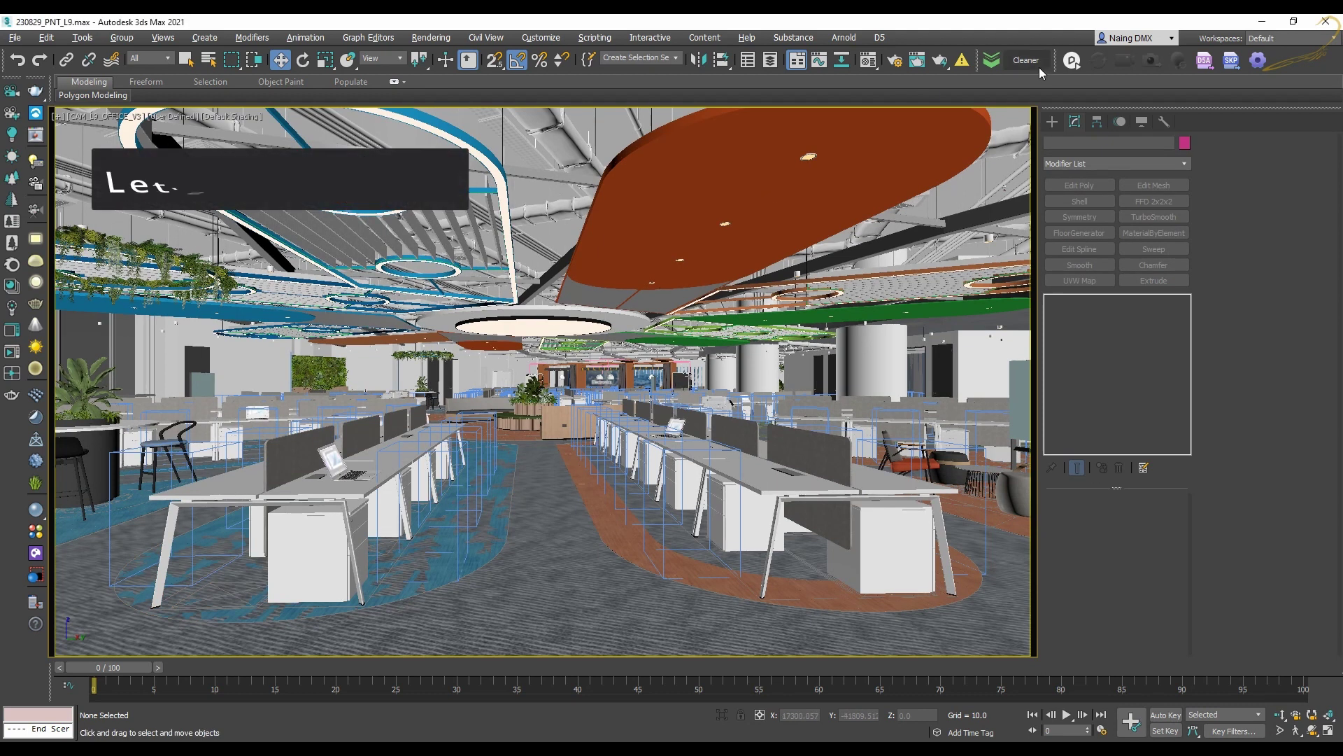
left_click(1069, 61)
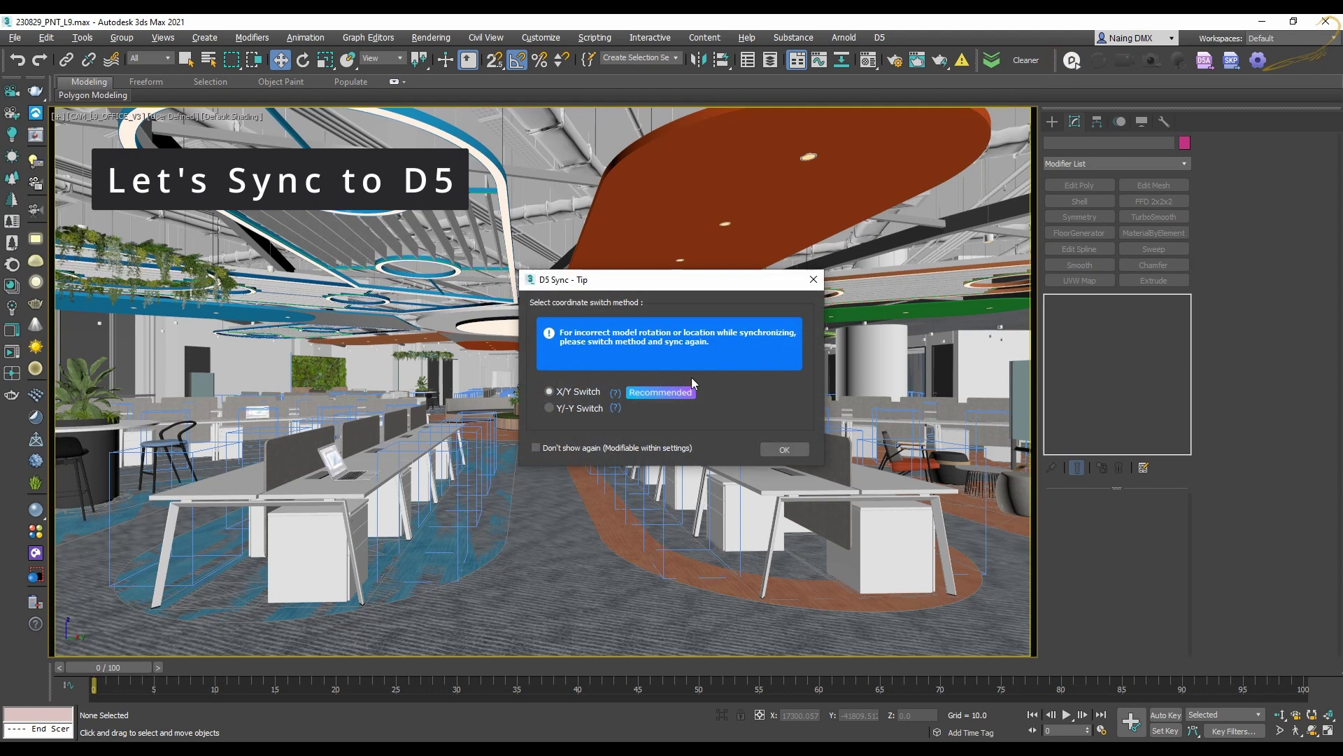
left_click(790, 448)
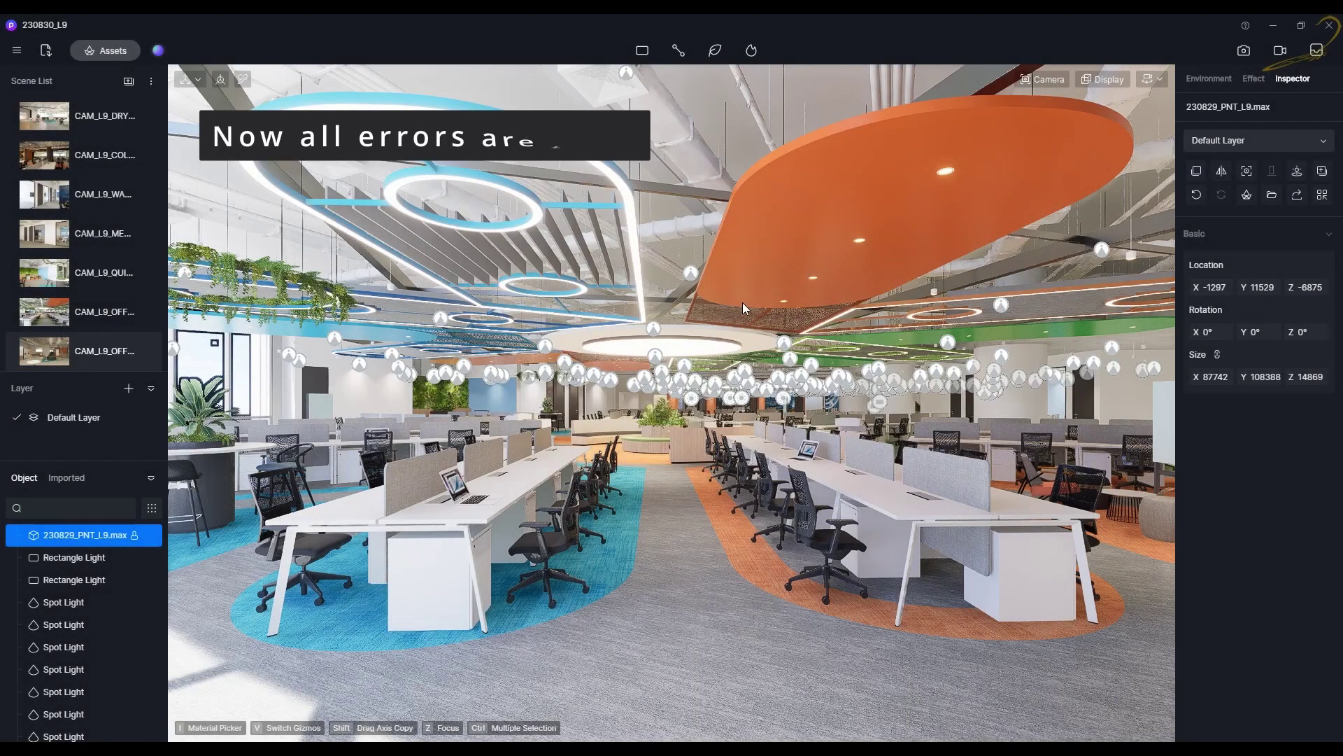
In D5 Render, deselect the synced model, hide the light icons and compare the office view with the 3ds Max viewport
left_click(707, 446)
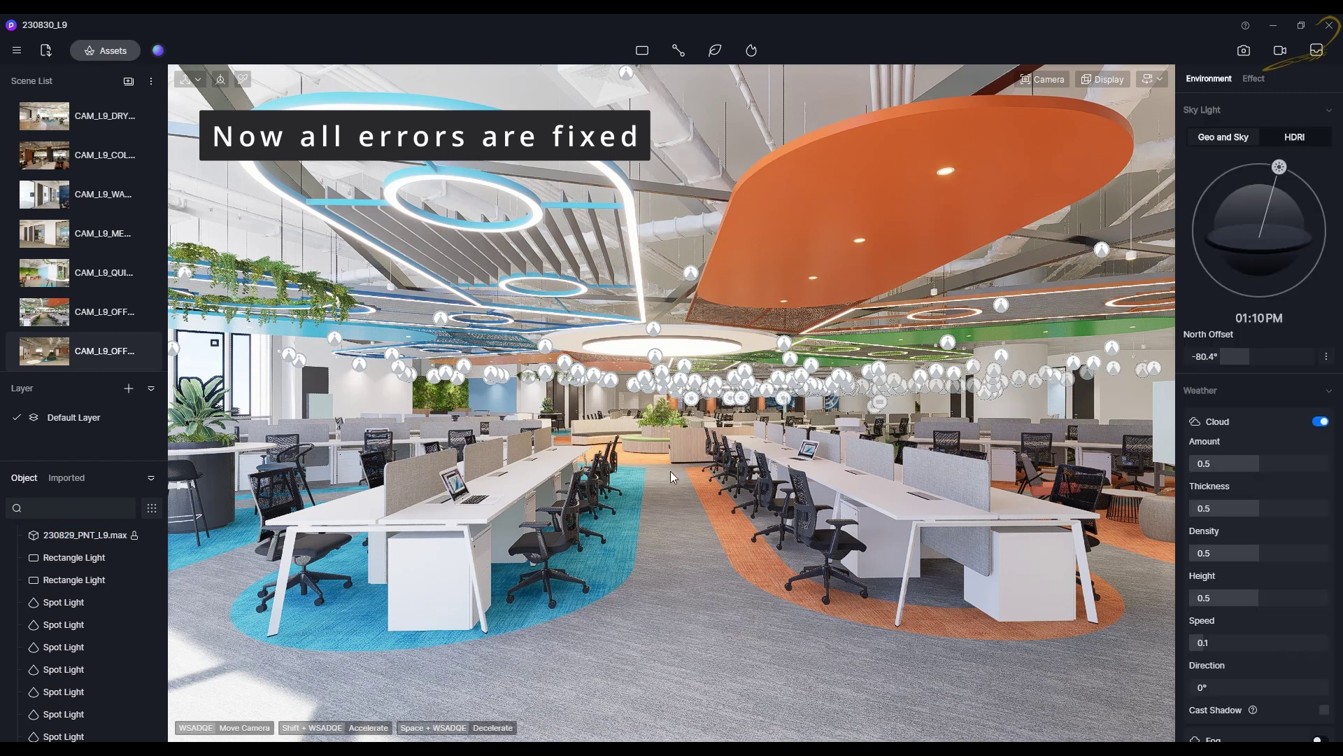
key("Tab")
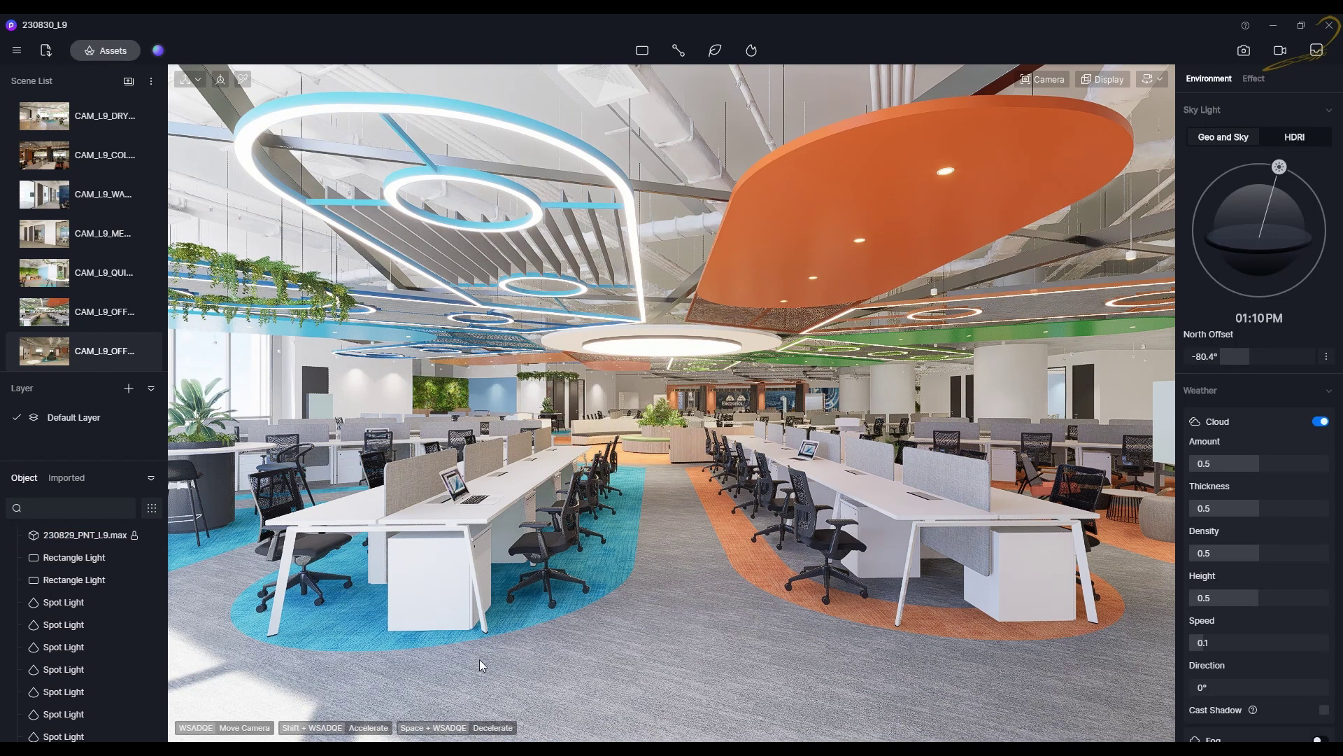
key("alt+Tab")
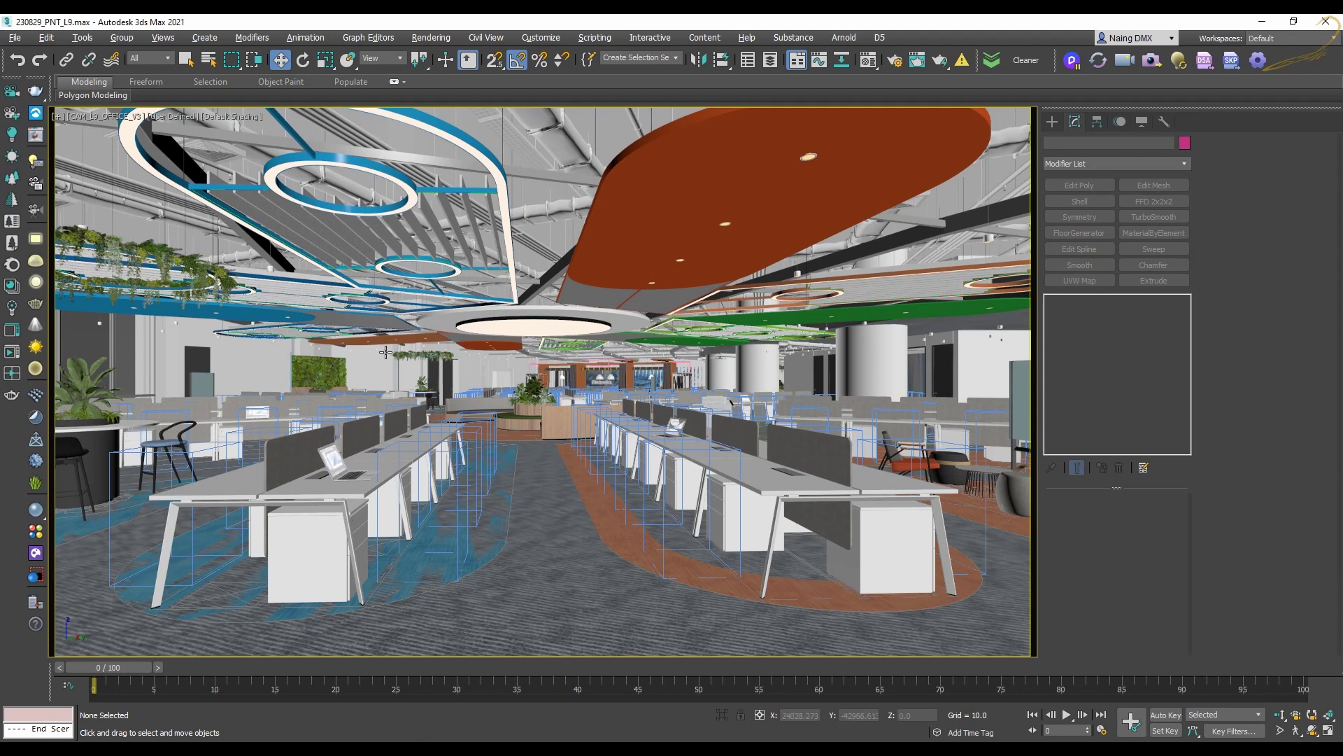
key("alt+Tab")
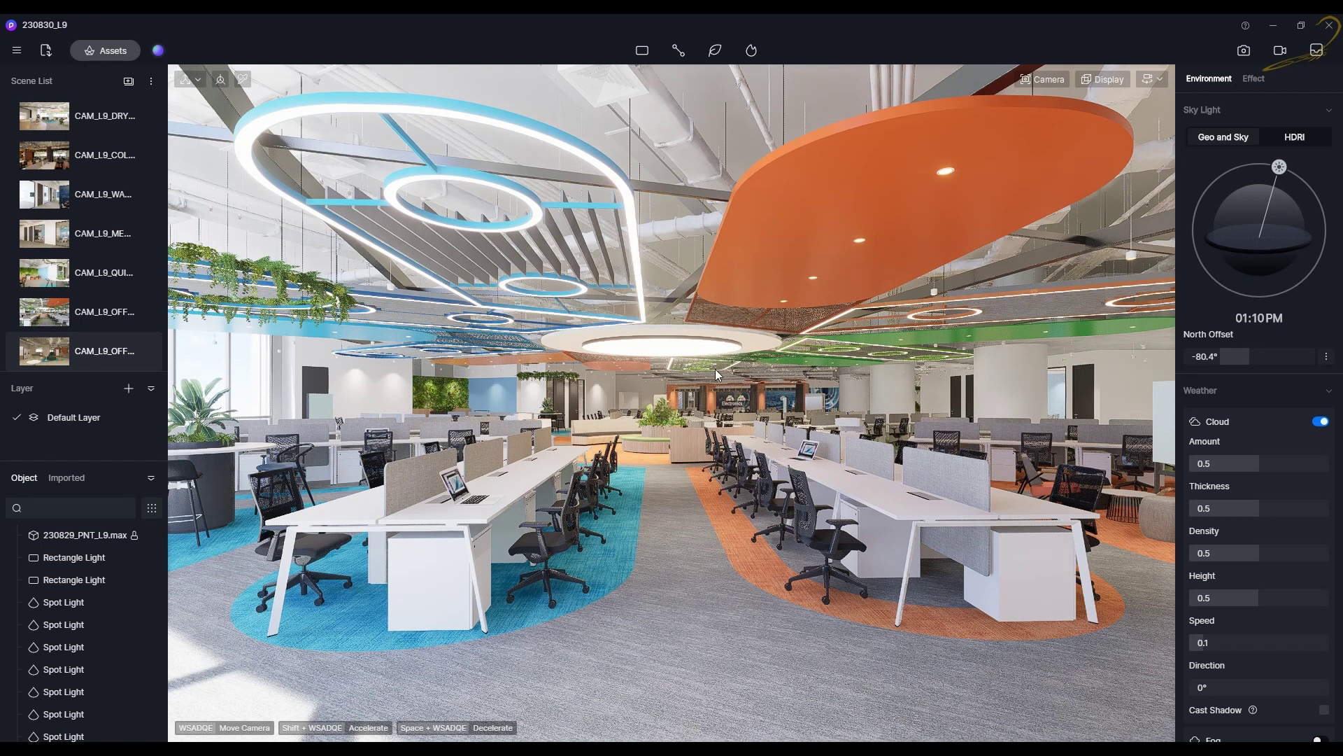
Walk through the open office and check the floor areas, workstations and ceiling panels in the synced model
right_click_drag(703, 420, 669, 418)
key("w")
key("d")
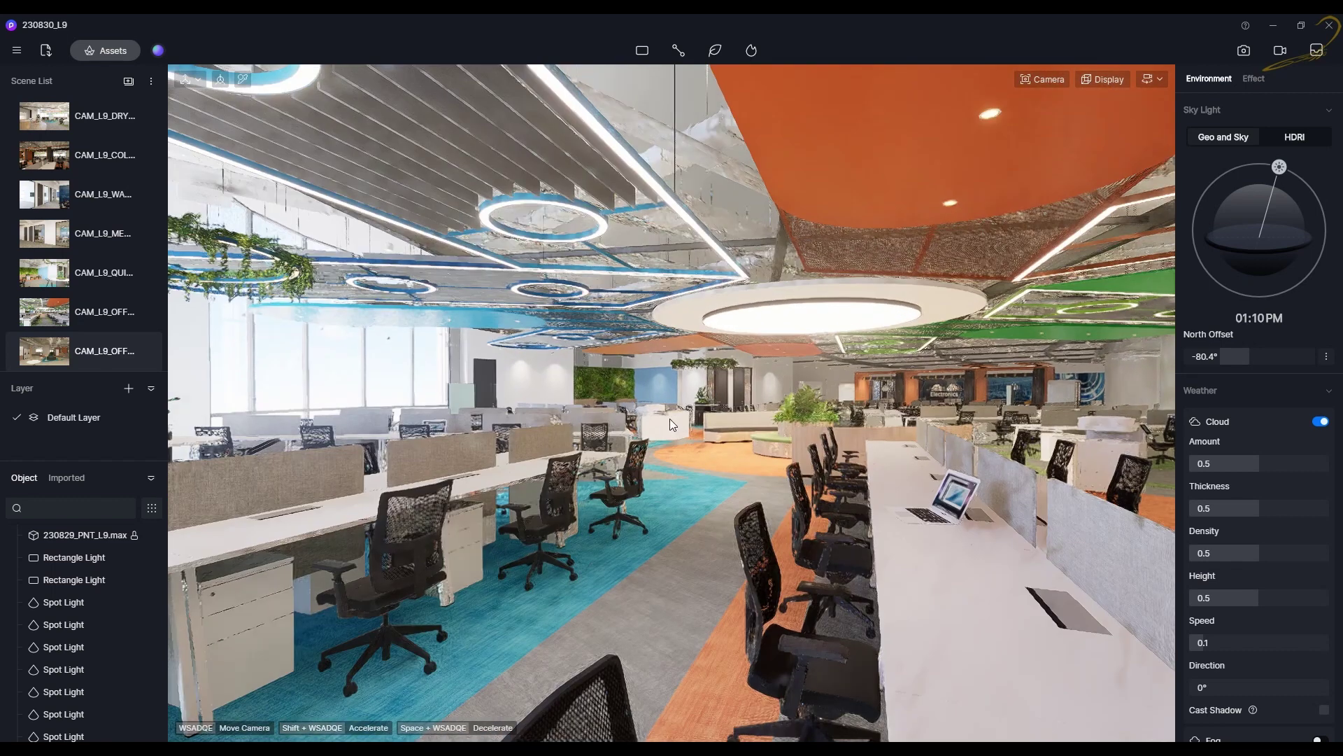
key("w")
key("d")
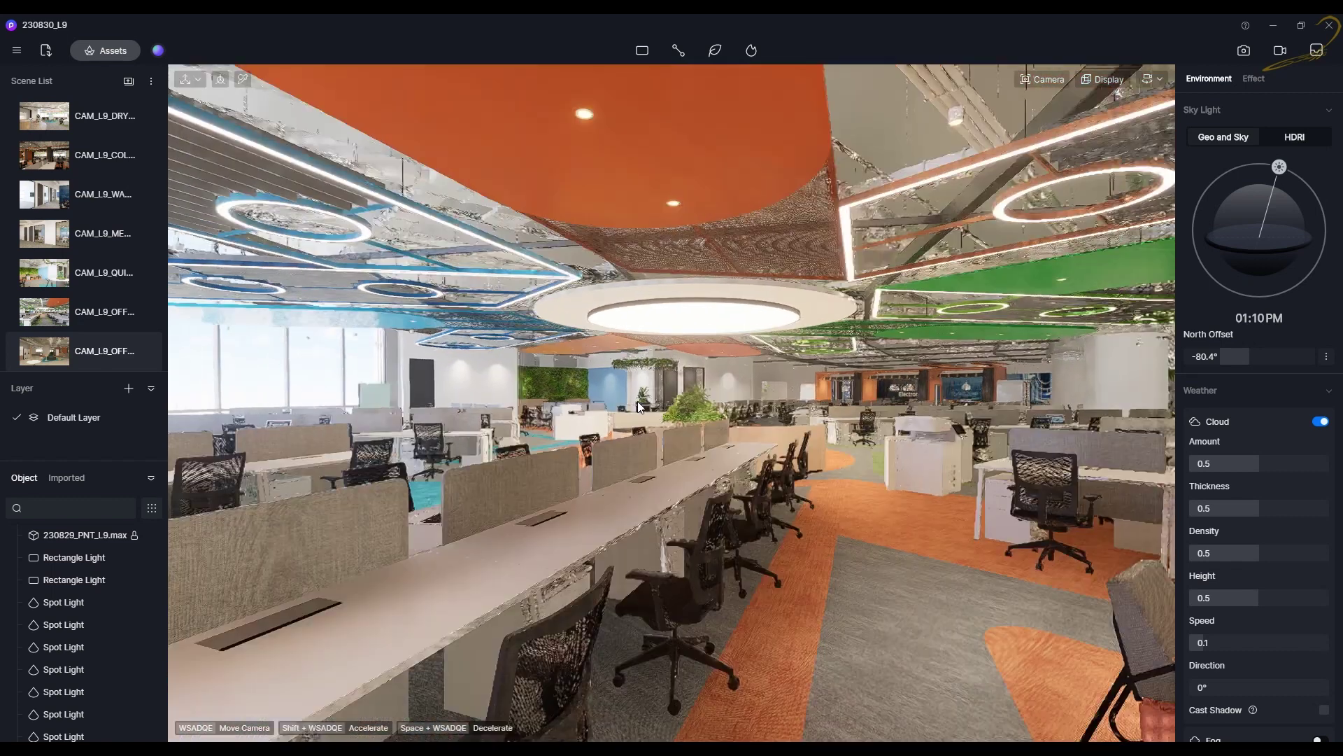
key("w")
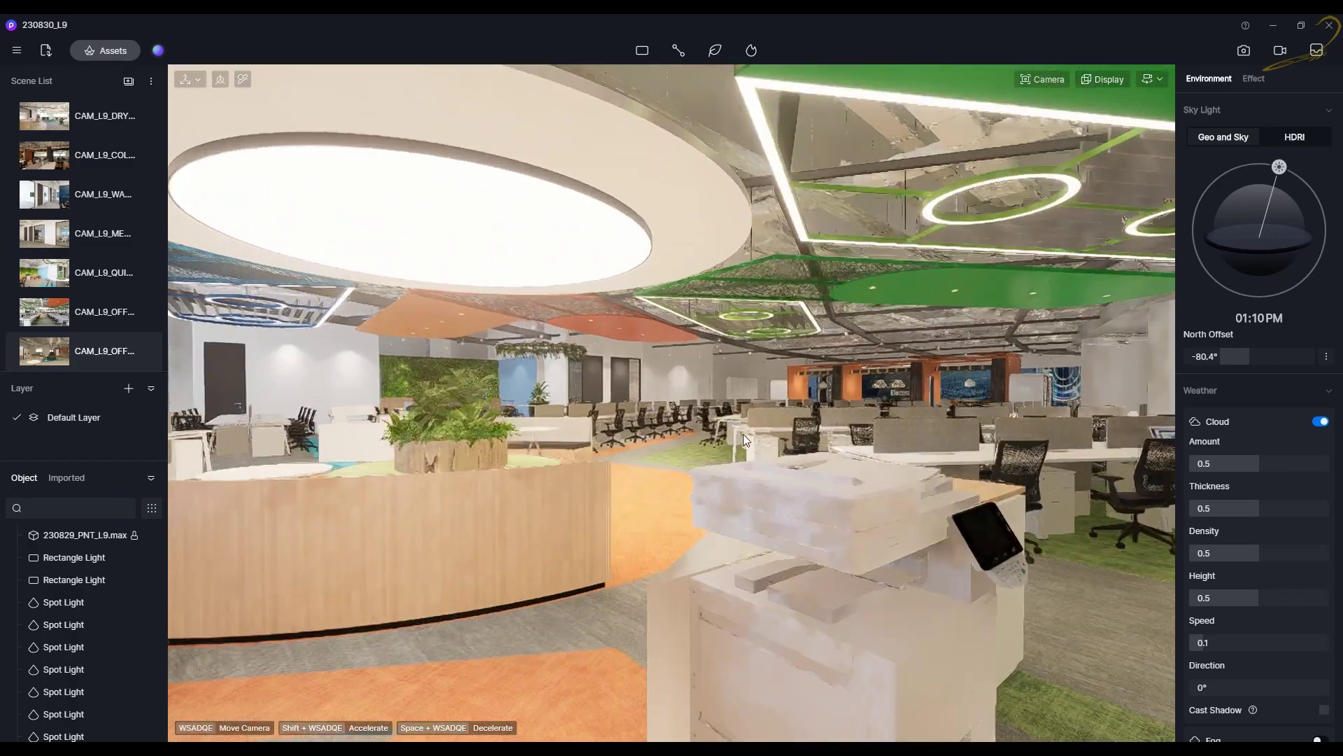
key("w")
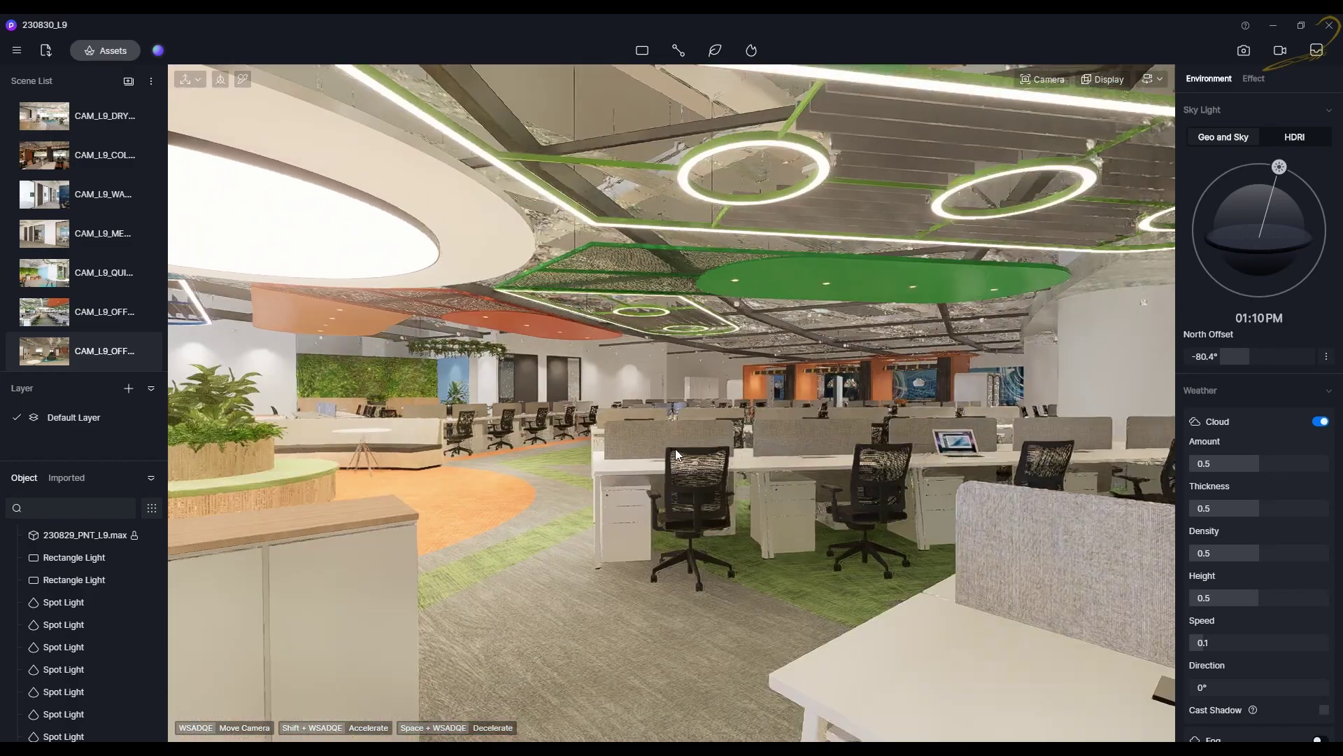
key("w")
key("d")
key("a")
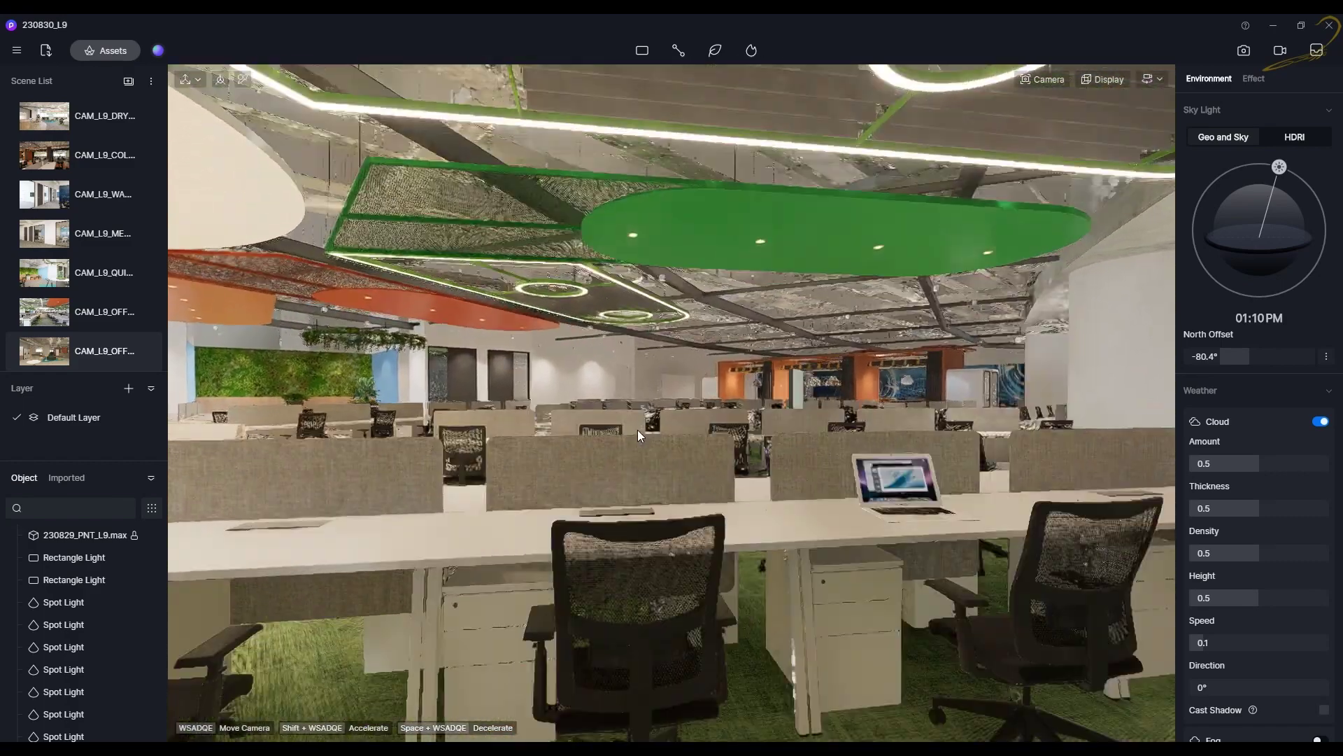
key("a")
key("w")
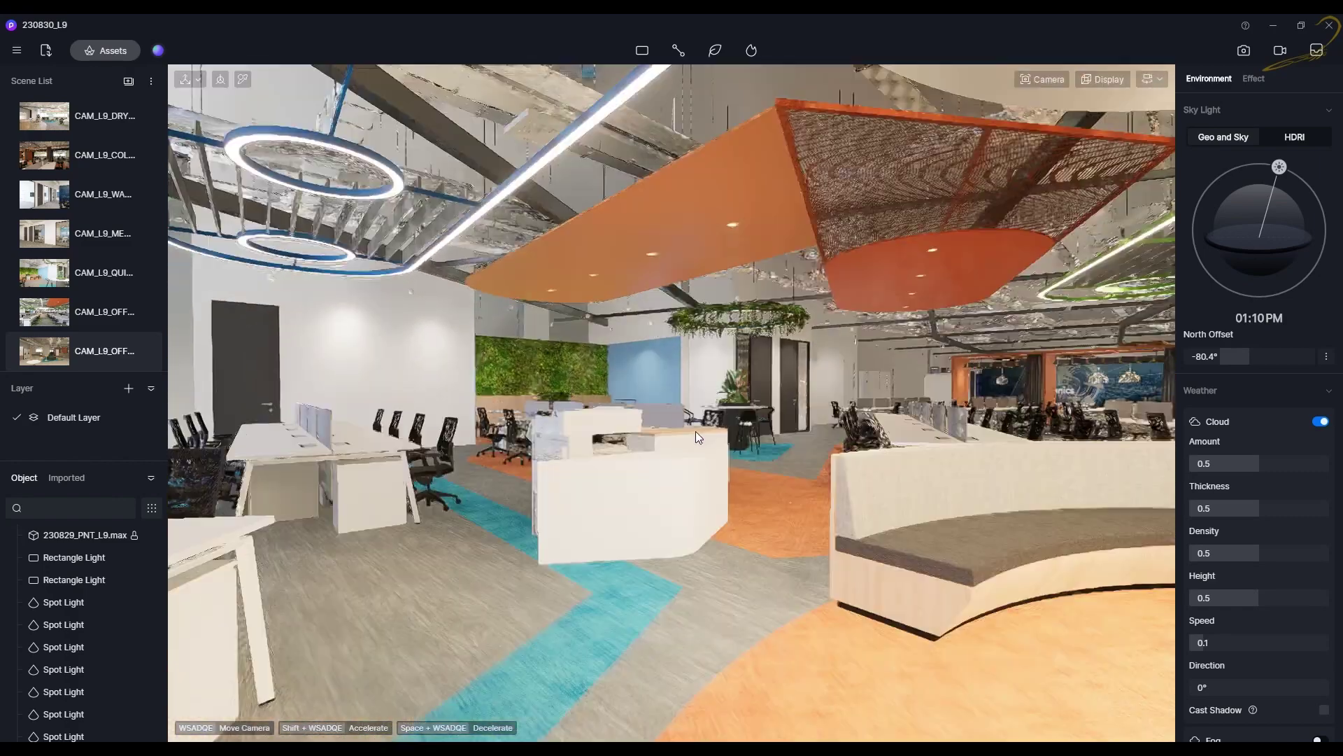
key("w")
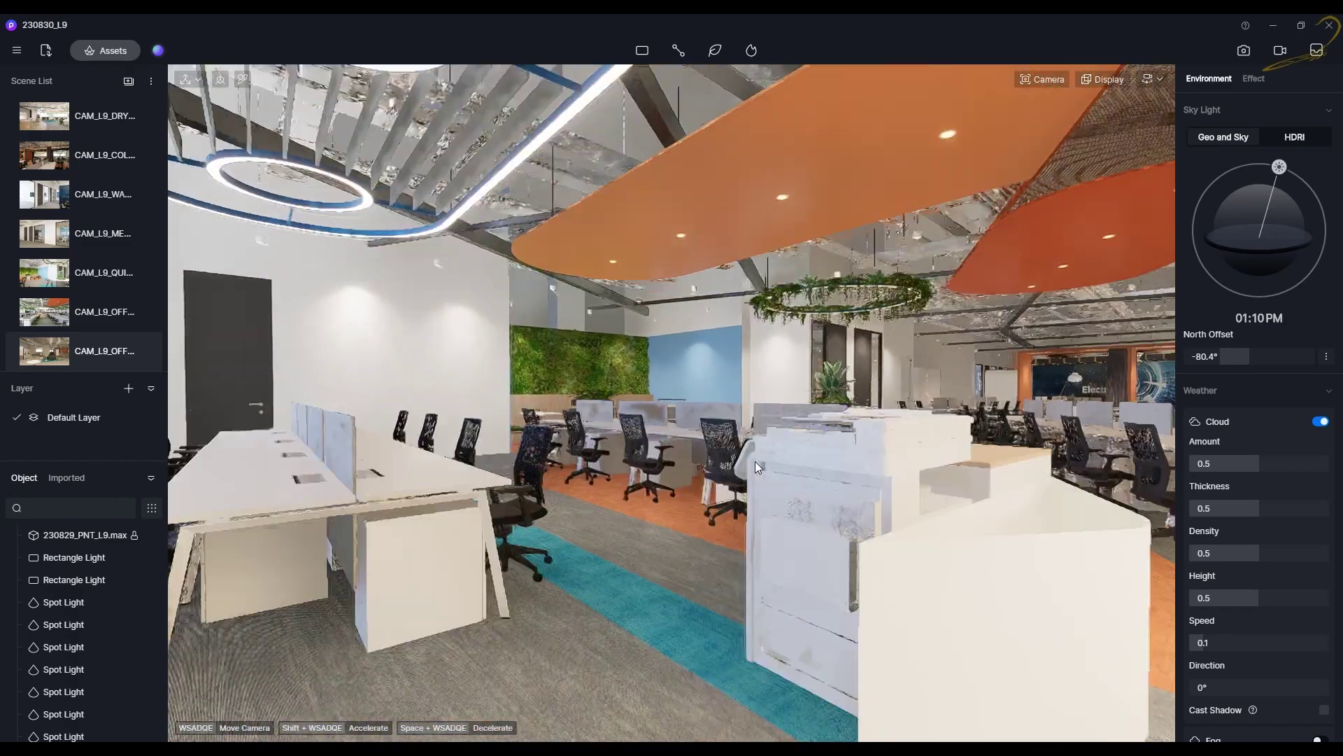
key("s")
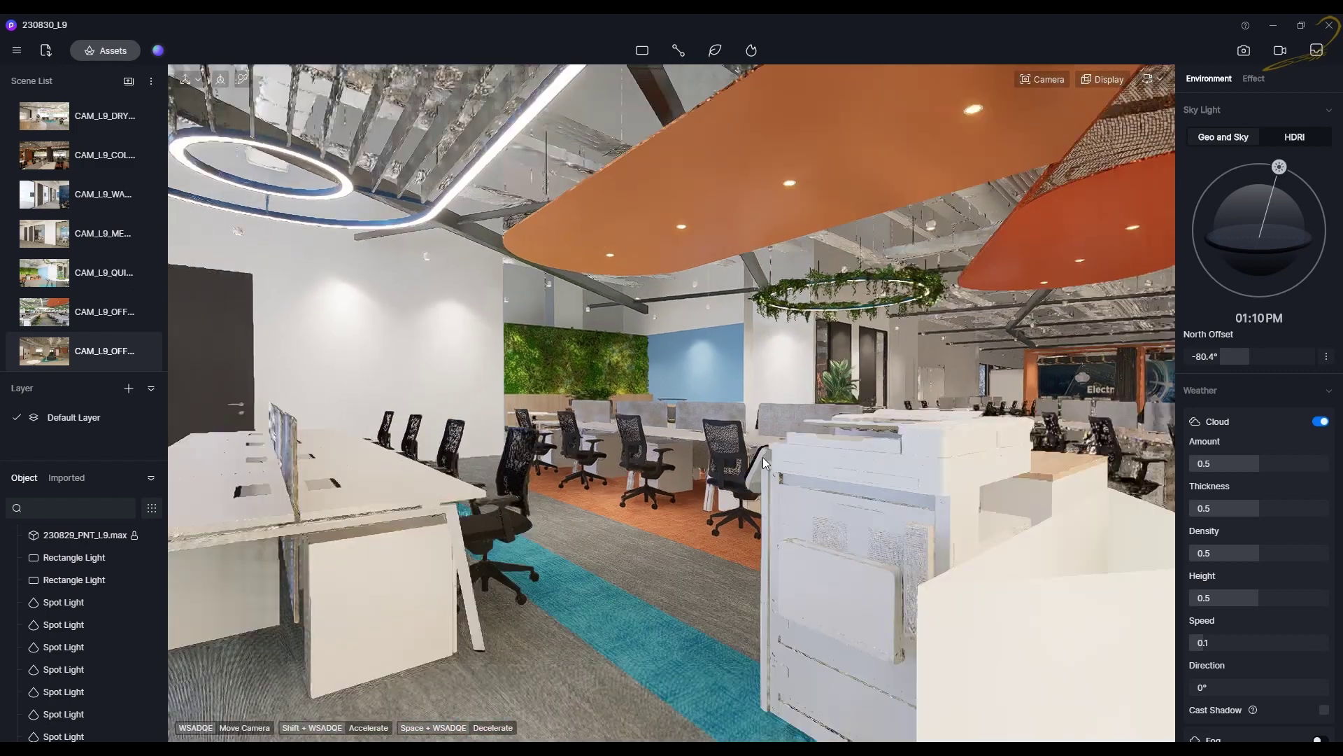
key("d")
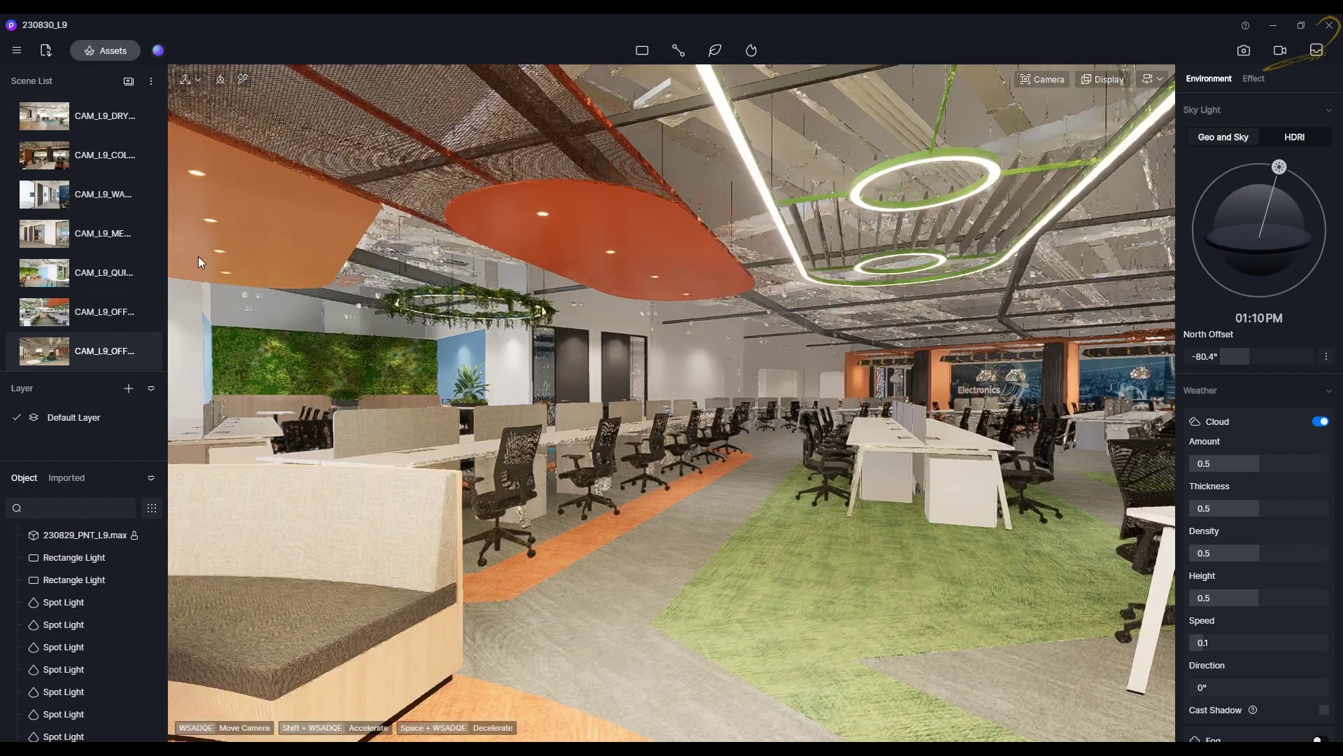
Review the saved camera scenes one after another, including the collaboration, CAM_L9_TO and CAM_L9_TRA views
left_click(60, 157)
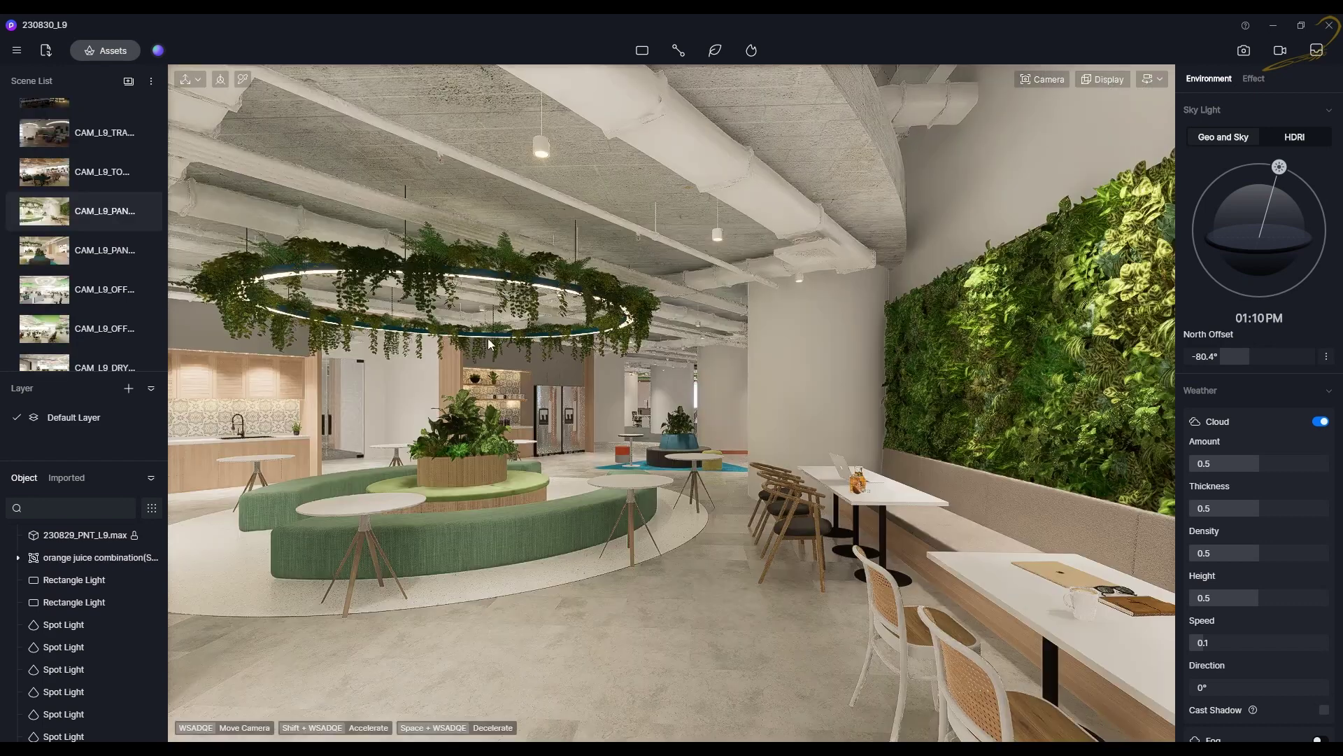
left_click(44, 161)
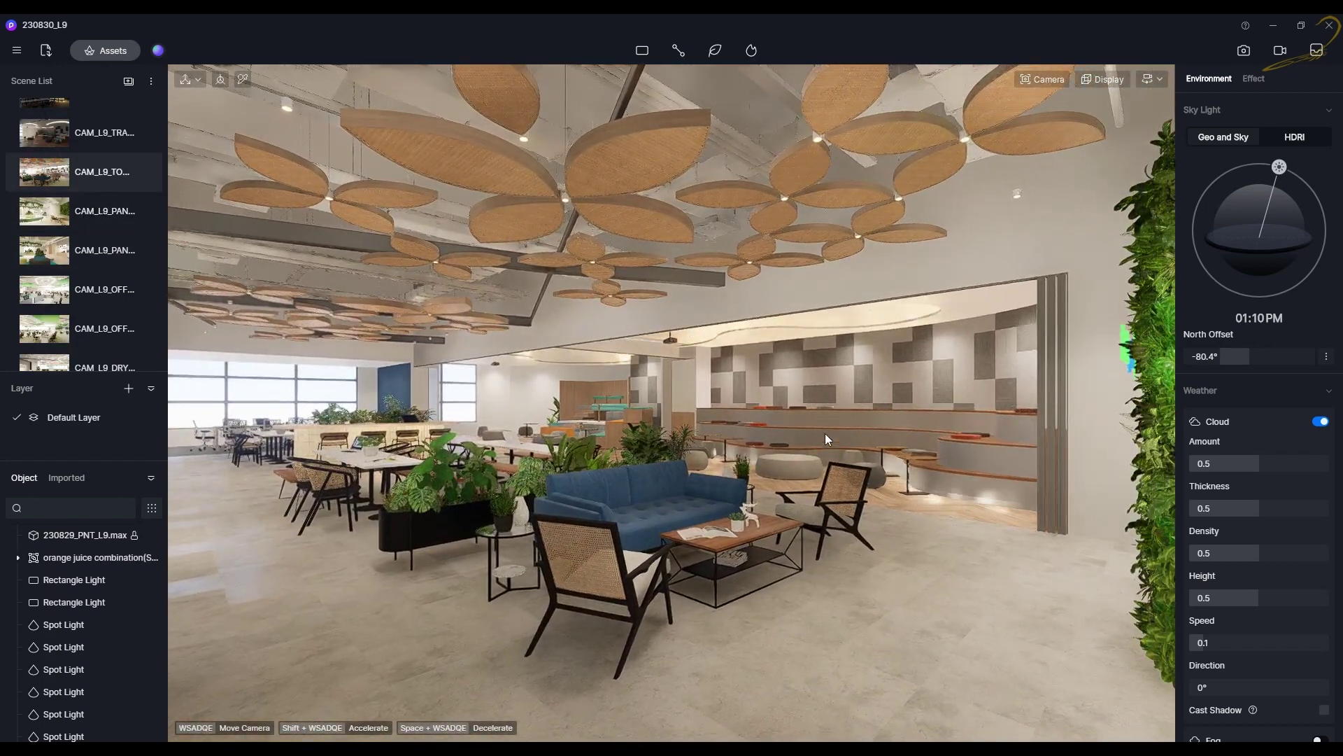
left_click(81, 134)
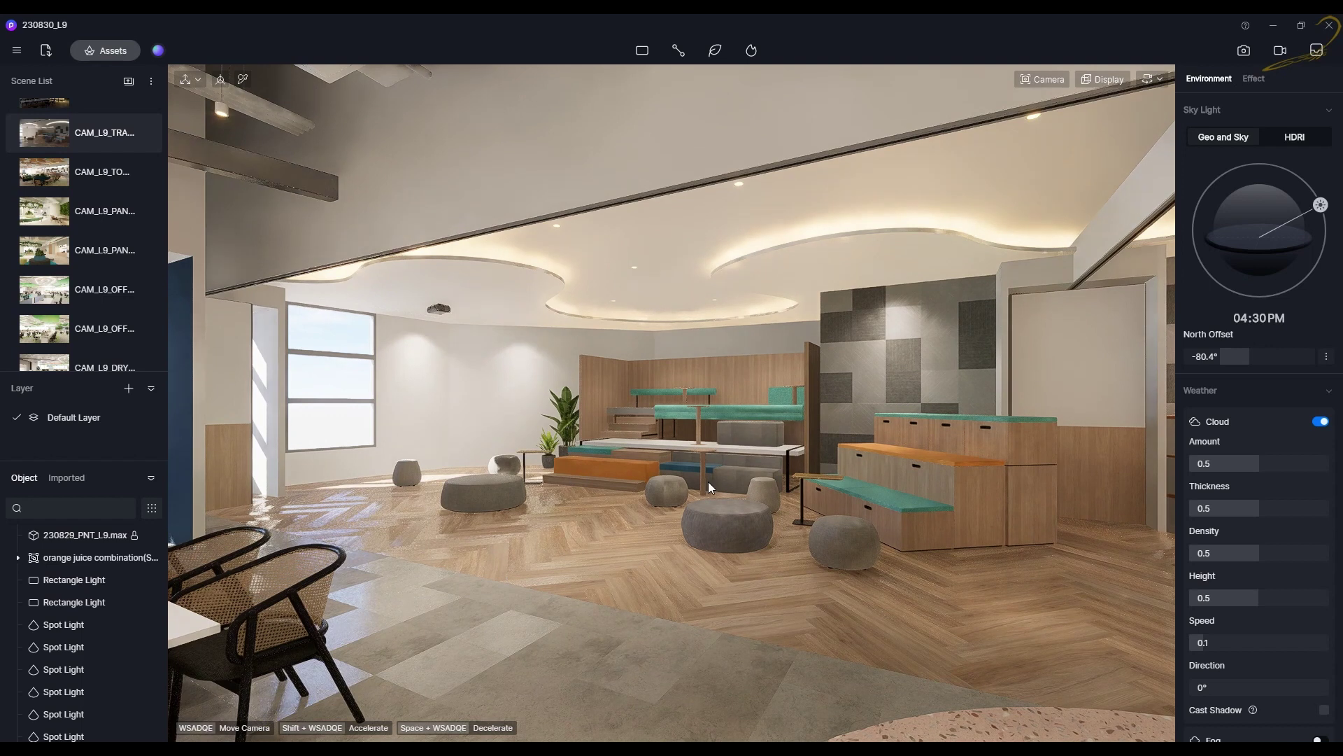
scroll(56, 161, "down", 1)
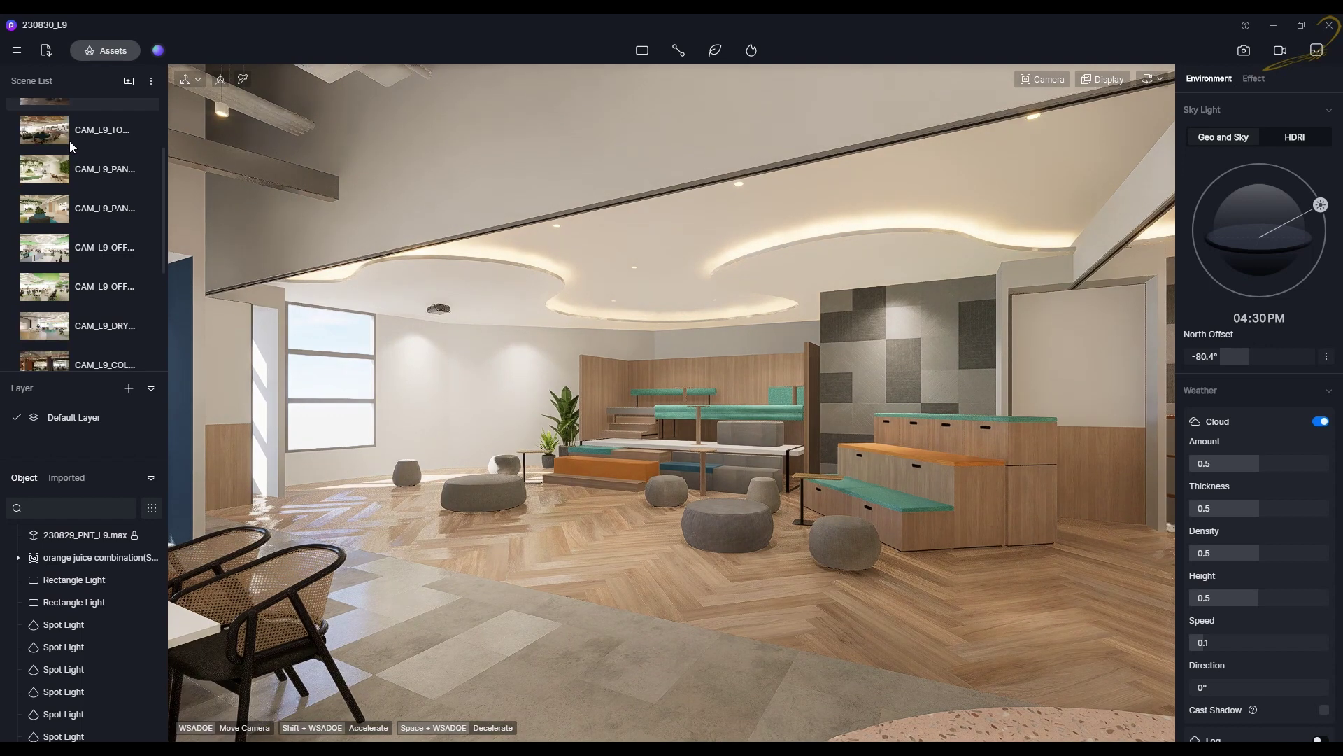
scroll(57, 160, "up", 2)
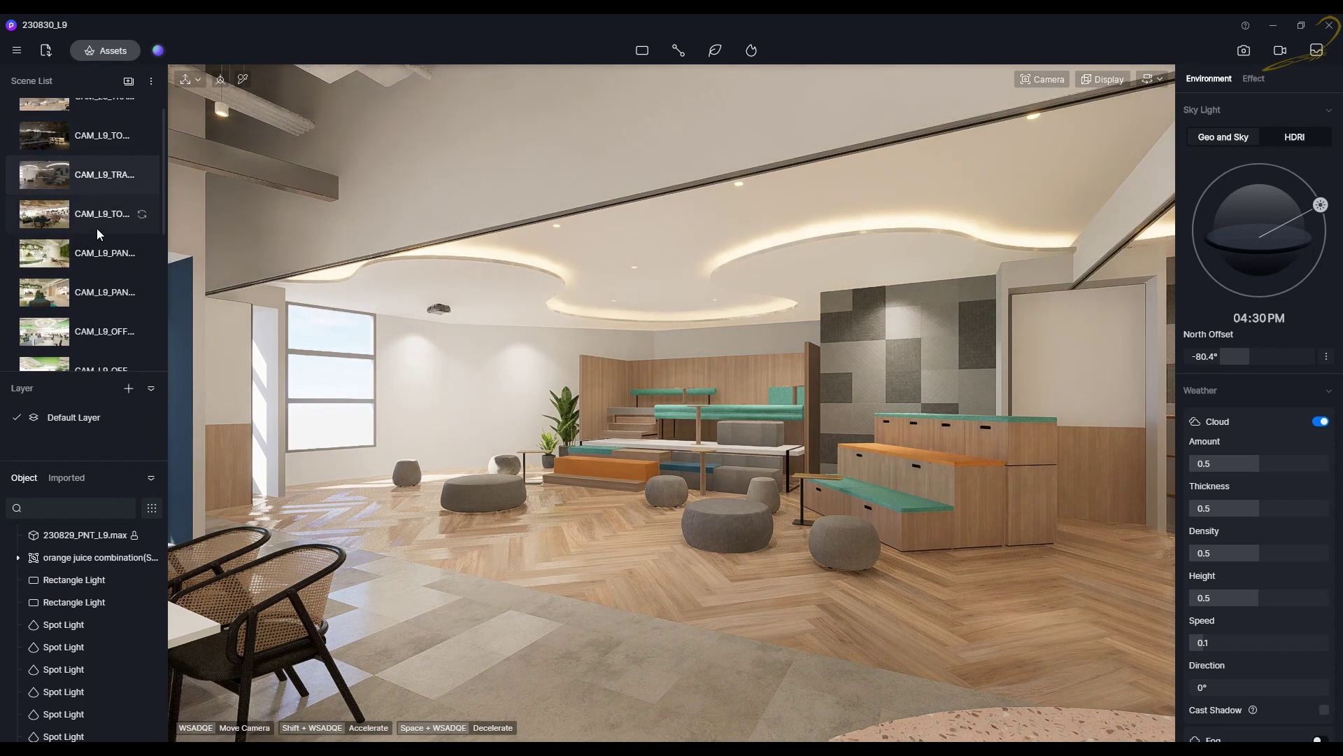
left_click(84, 136)
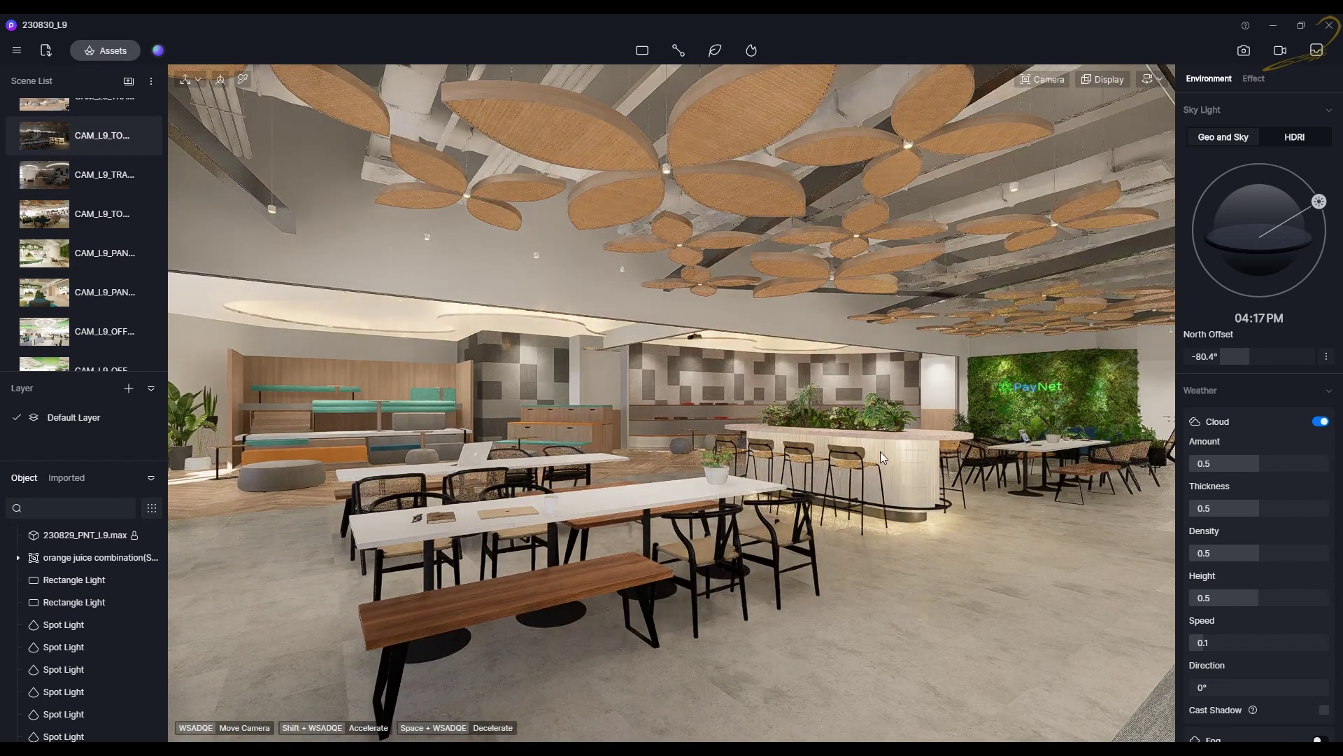
left_click(81, 108)
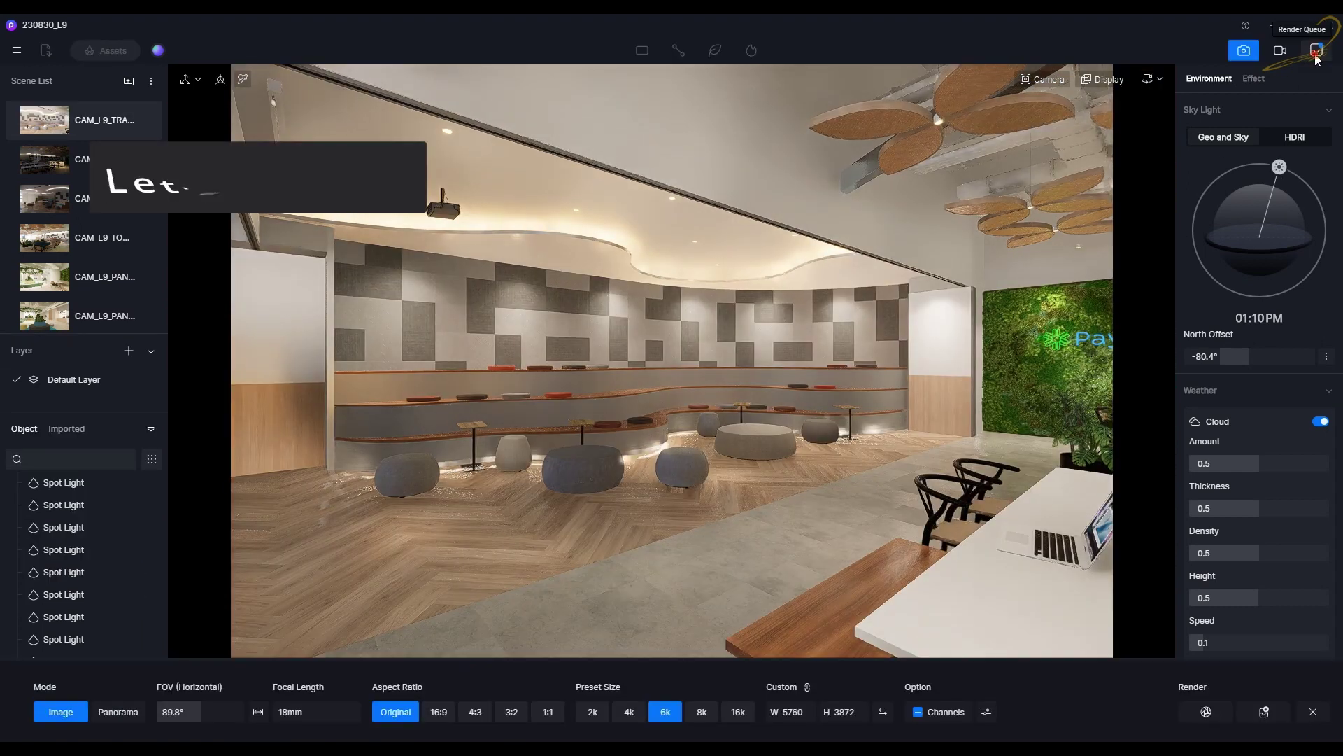
Select all pending images in the render queue, Image 12.png to Image 22.png, and start rendering them
left_click(1316, 52)
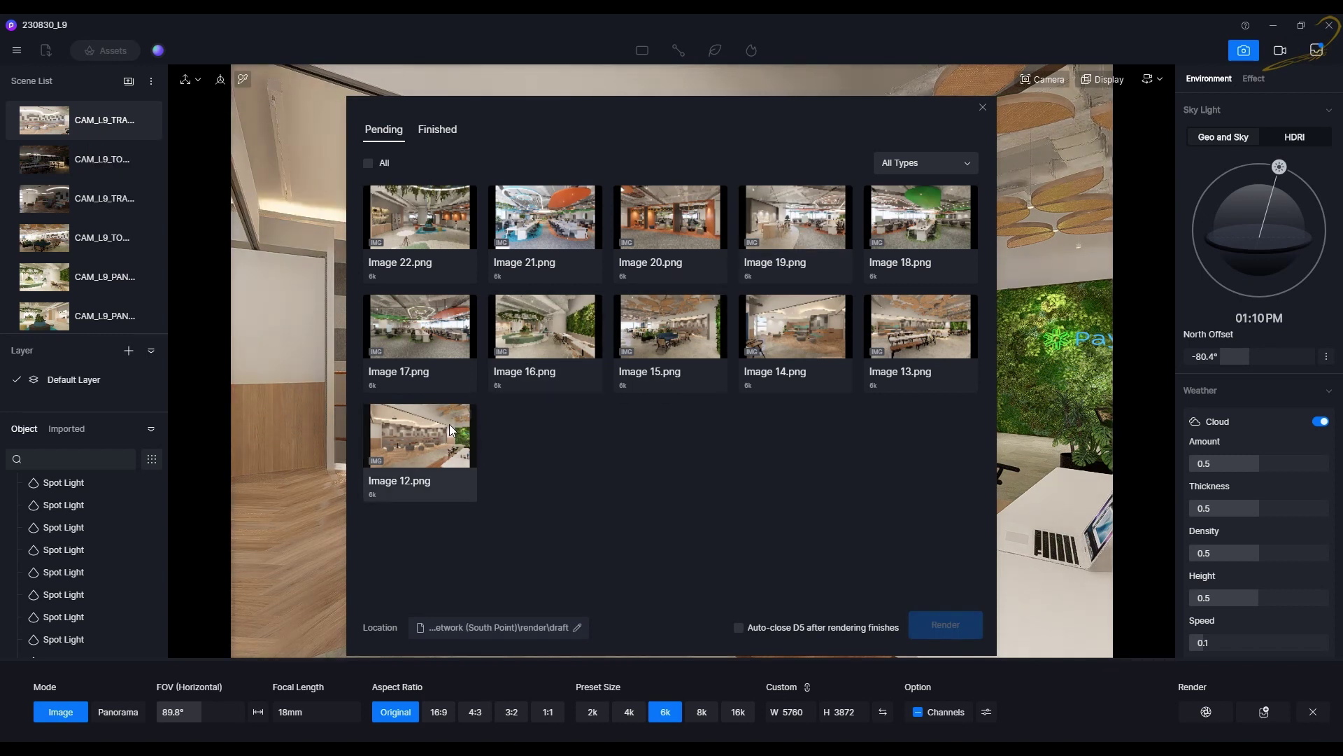
left_click(368, 163)
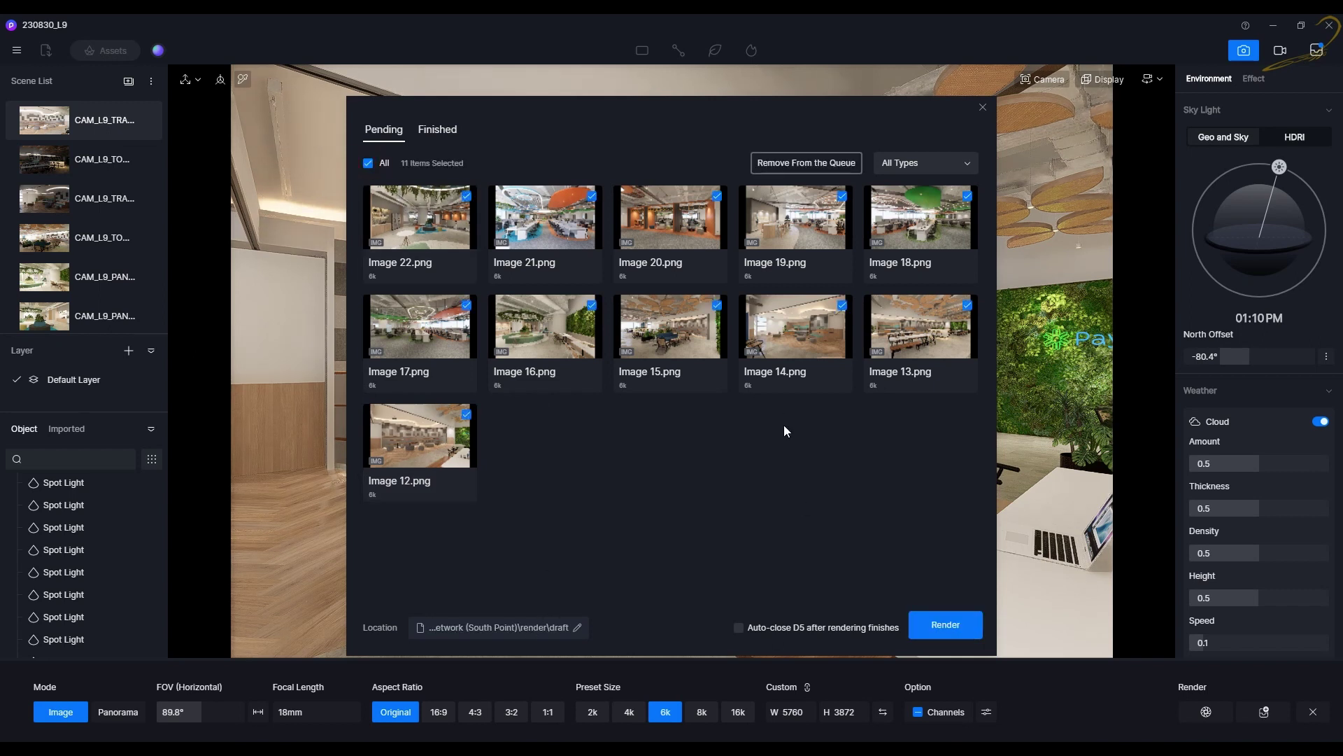
left_click(947, 627)
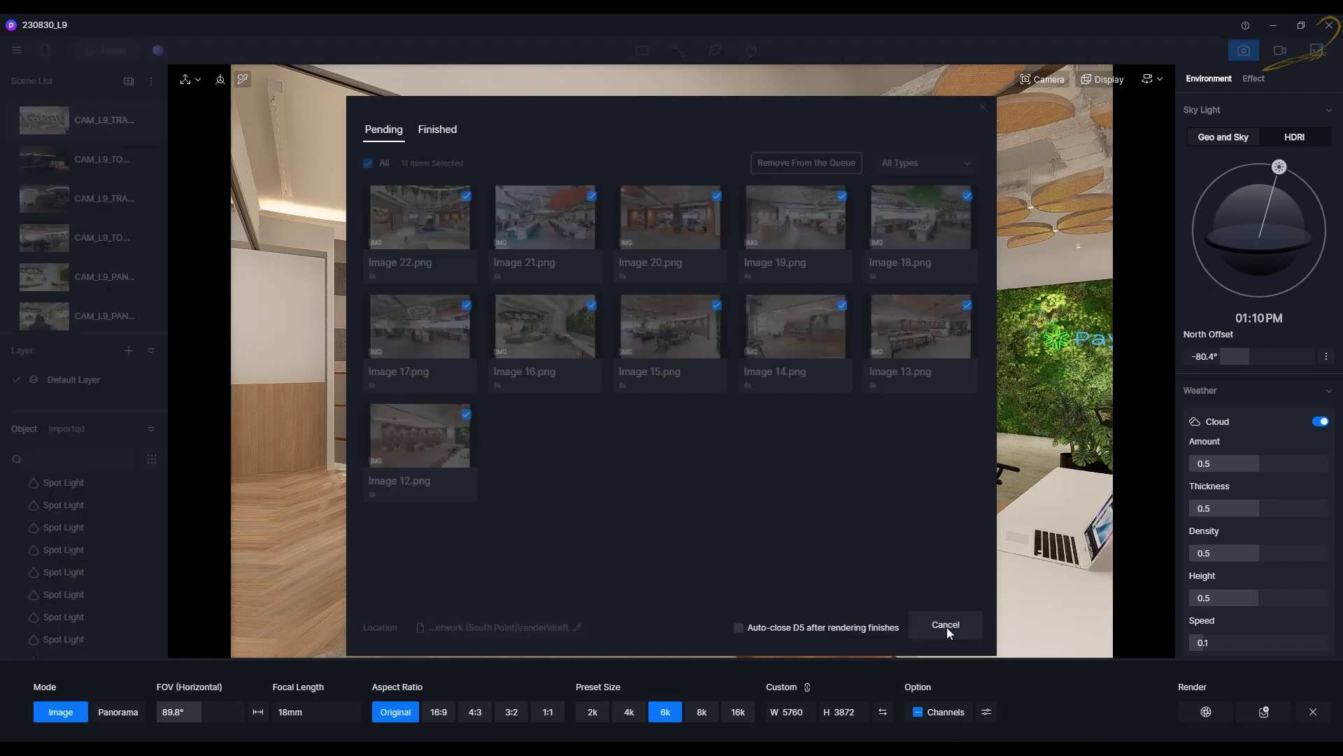